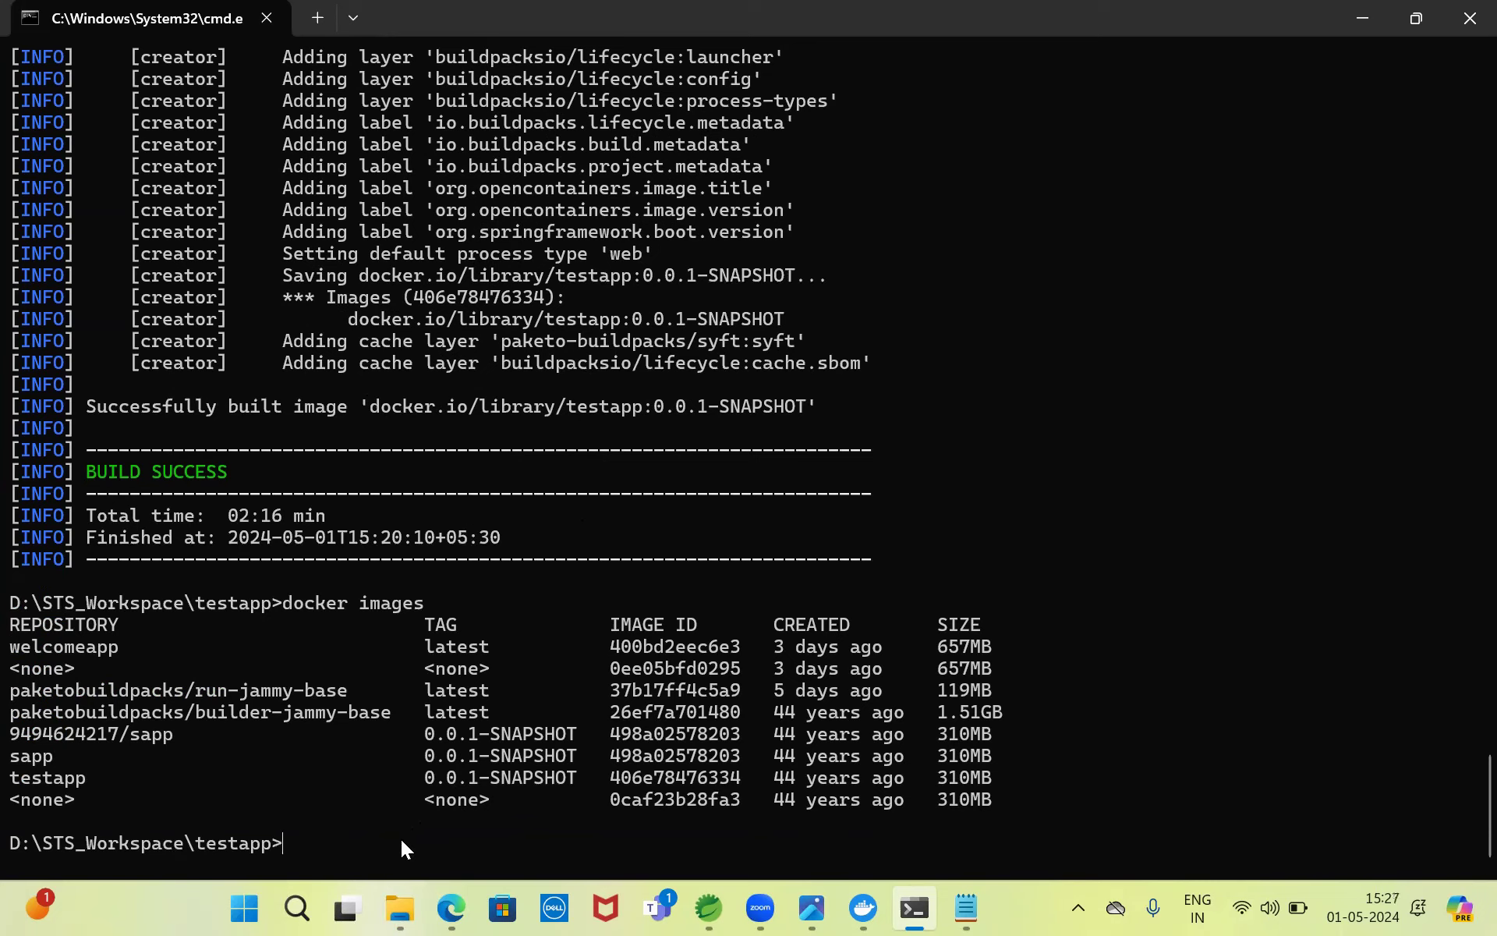
- Begin the command 'docker --tty --publish 8080:9090' in Command Prompt
{"action": "type", "text": "docker --tty --publish"}
{"action": "type", "text": "8080"}
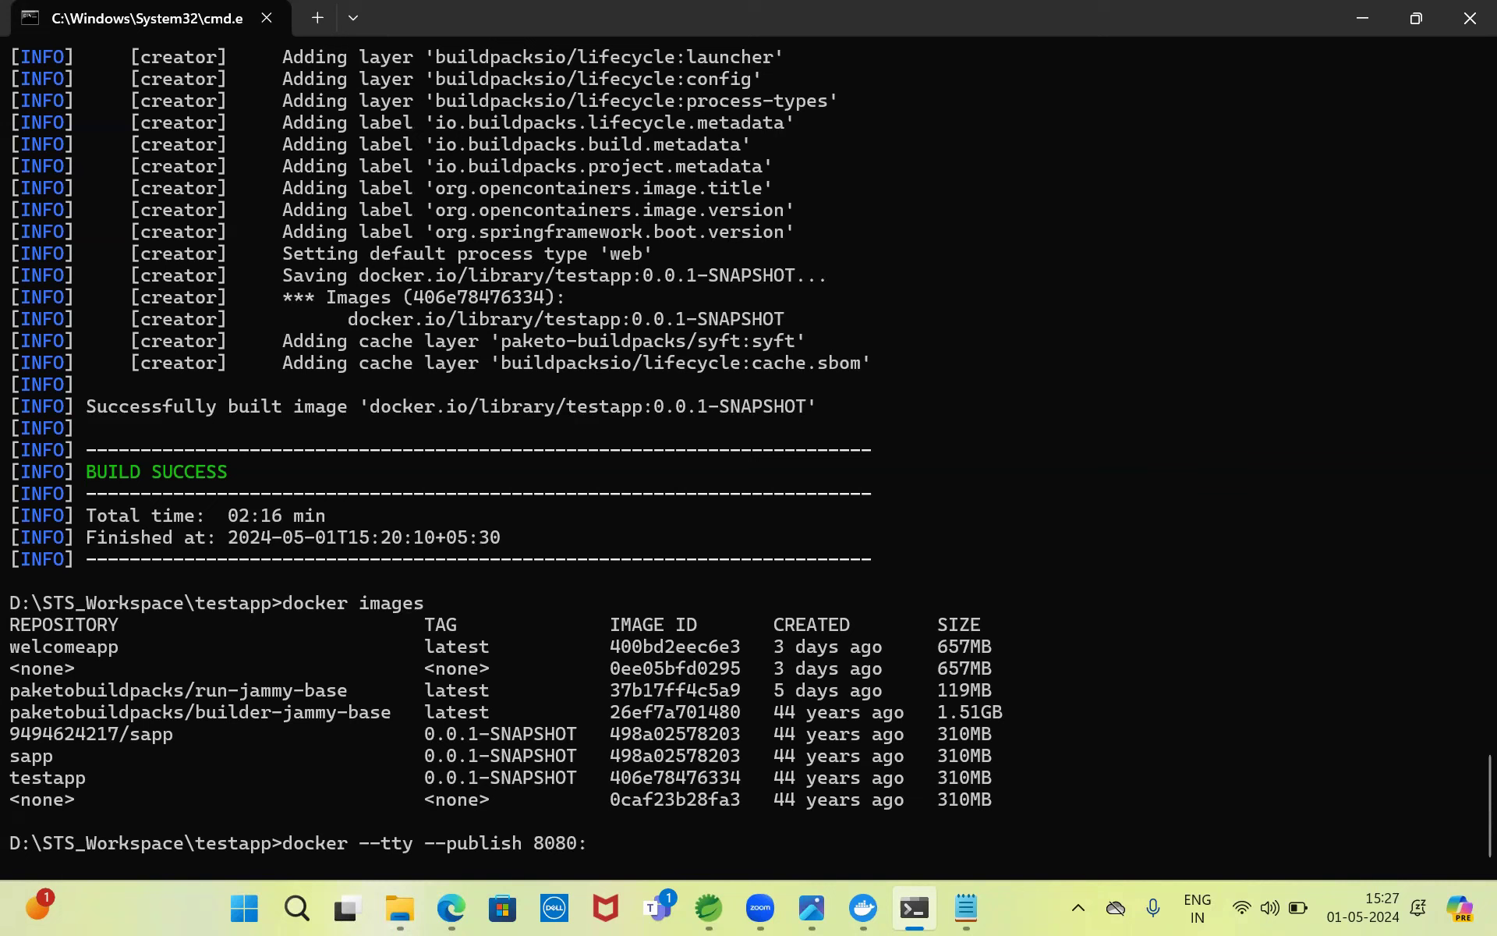
{"action": "type", "text": ":9090"}
{"action": "left_click", "coordinate": [709, 909]}
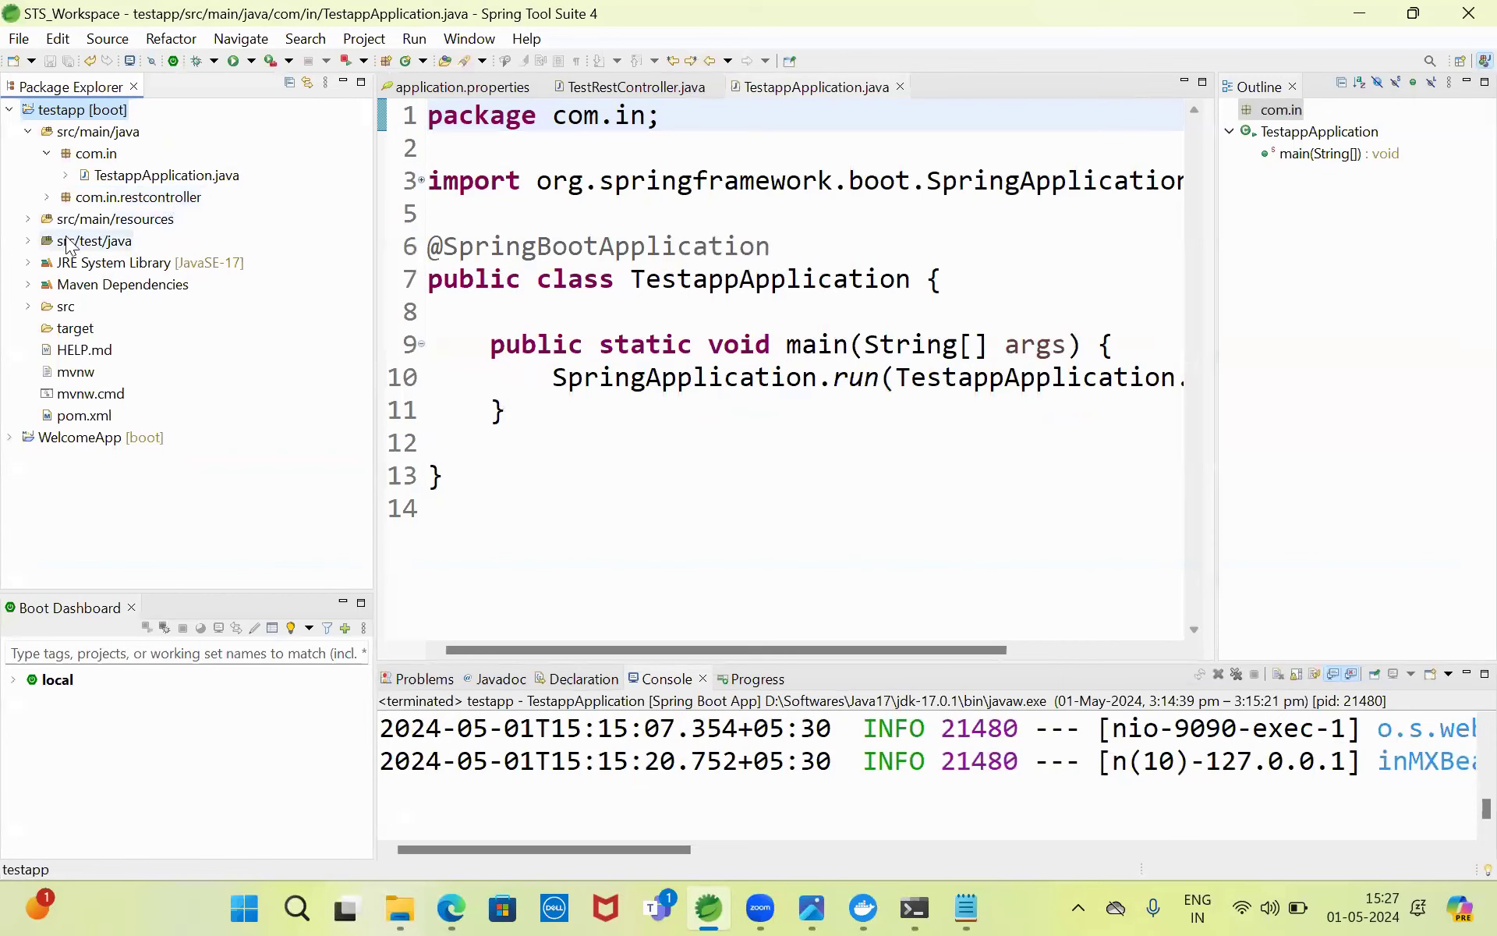
- Open testapp's application.properties to confirm server.port=9090, then return to the terminal
{"action": "left_click", "coordinate": [29, 219]}
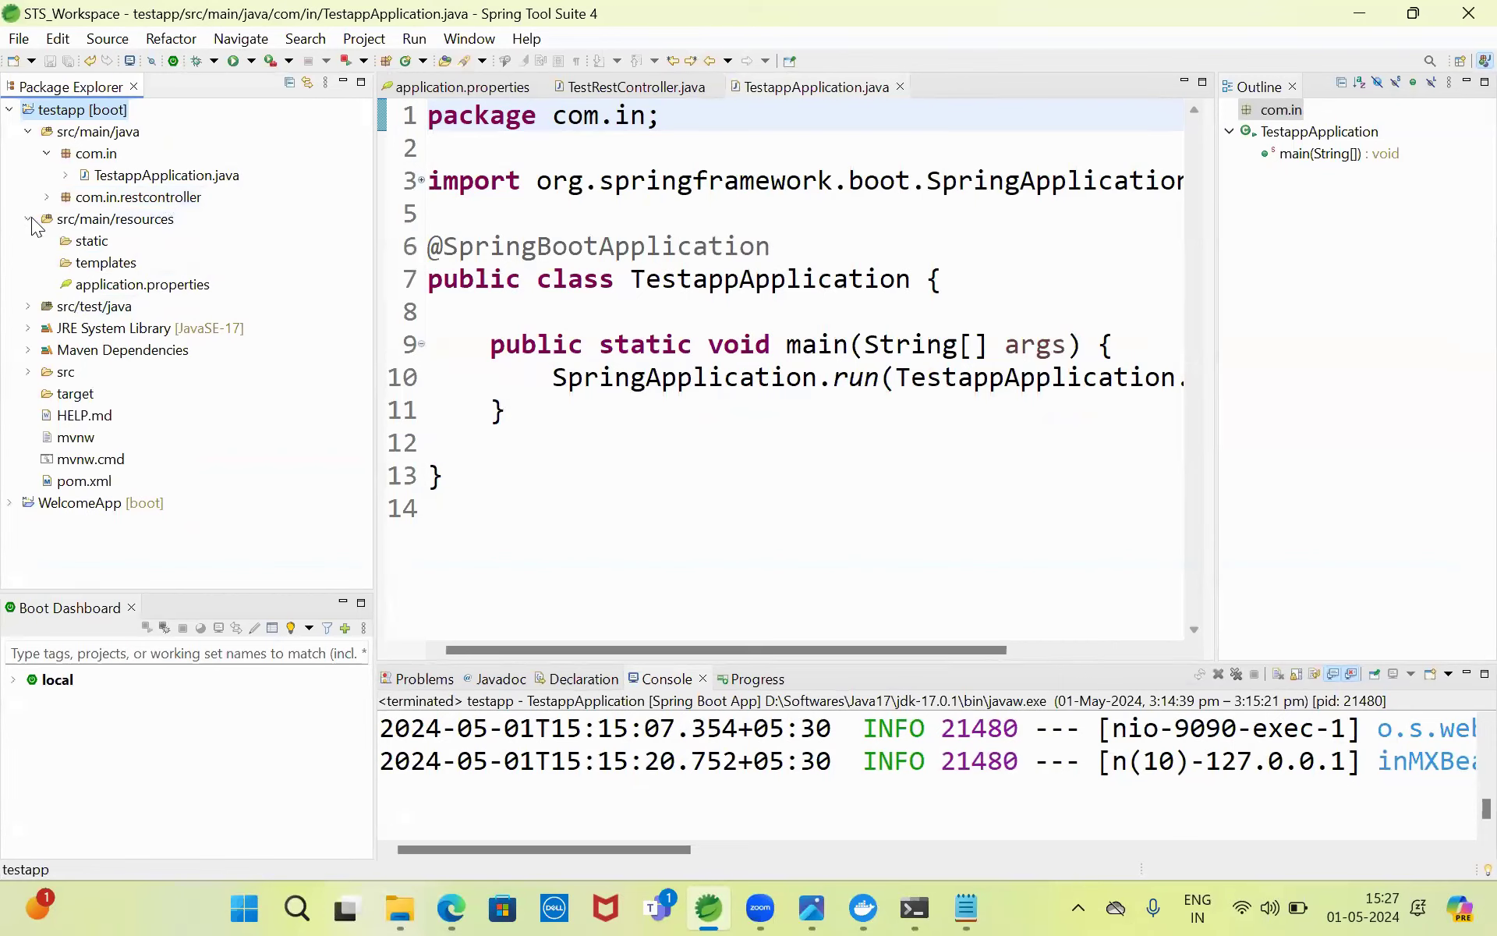
{"action": "double_click", "coordinate": [162, 285]}
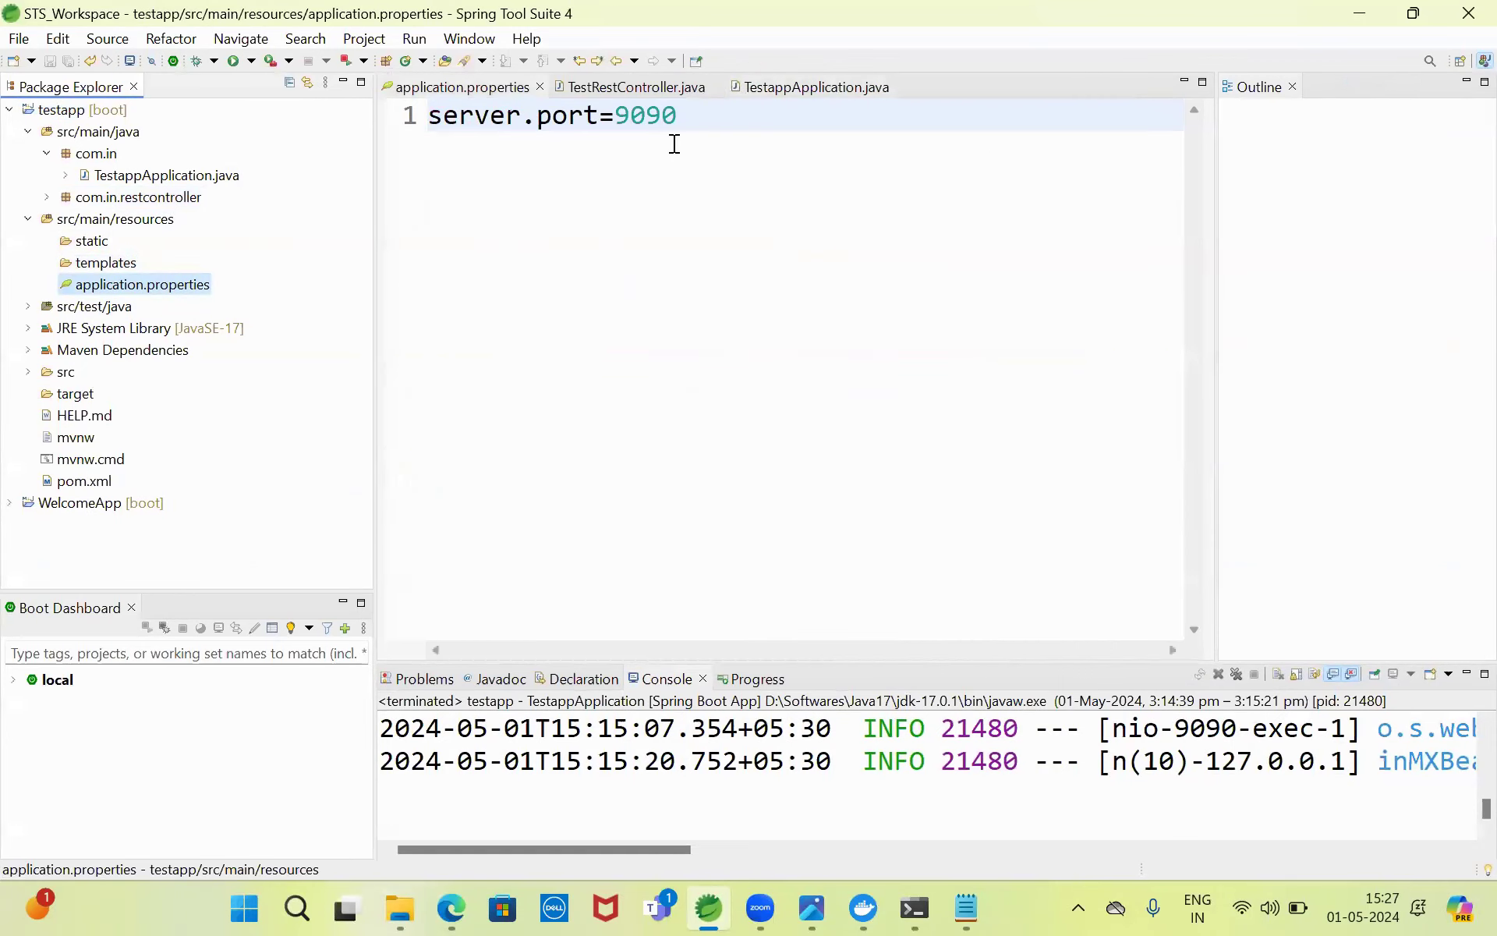
{"action": "left_click", "coordinate": [905, 893]}
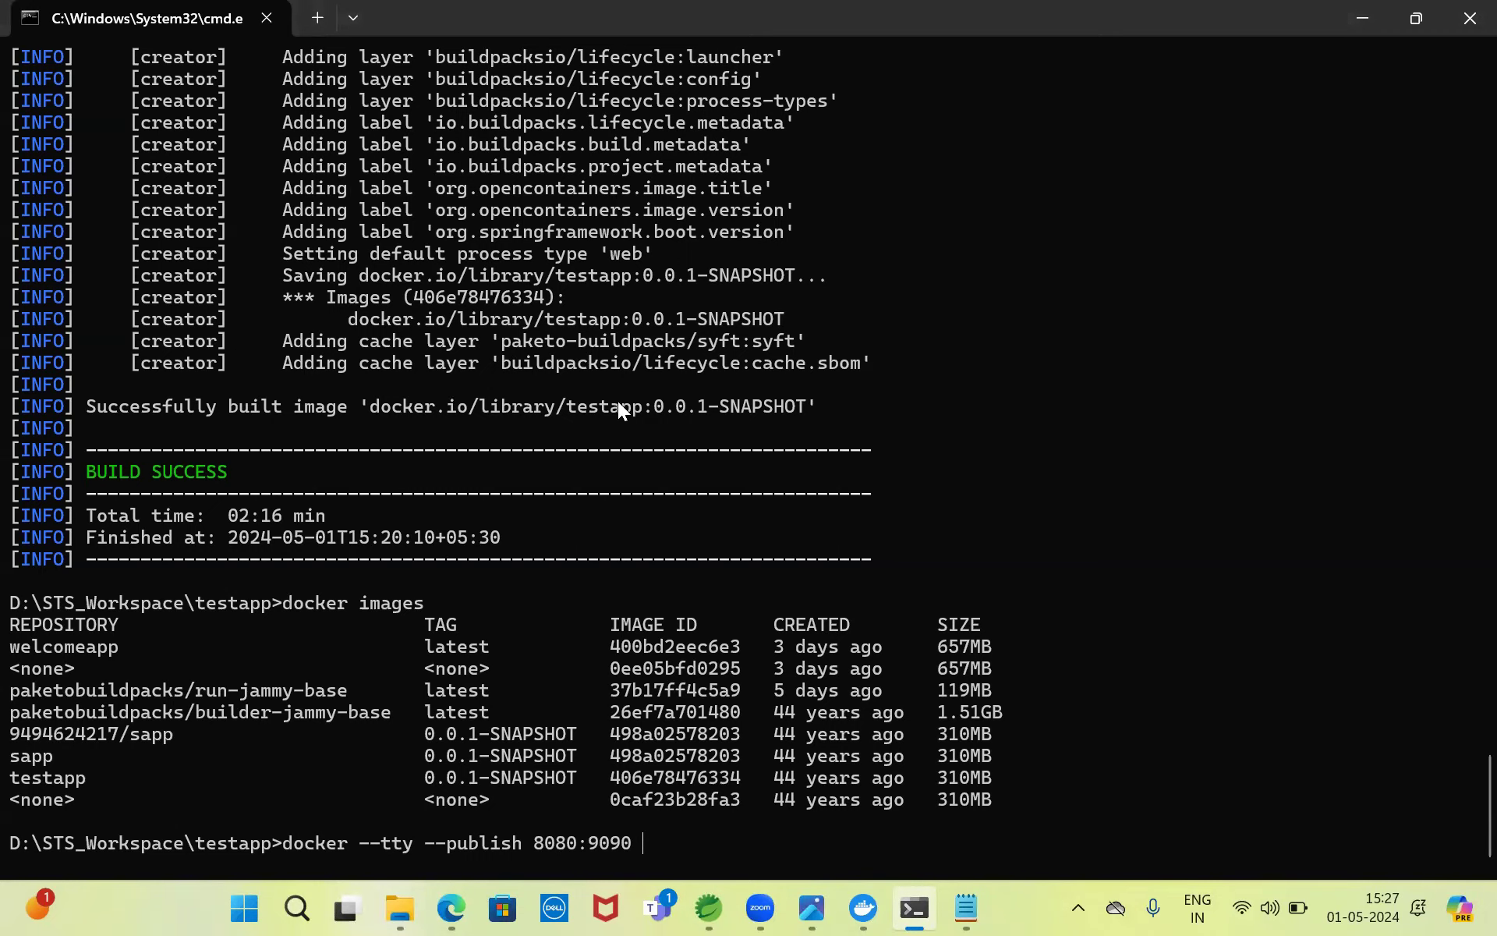
- Append the copied image name testapp:0.0.1-SNAPSHOT to the docker command and run it
{"action": "left_click_drag", "start_coordinate": [567, 404], "coordinate": [774, 399]}
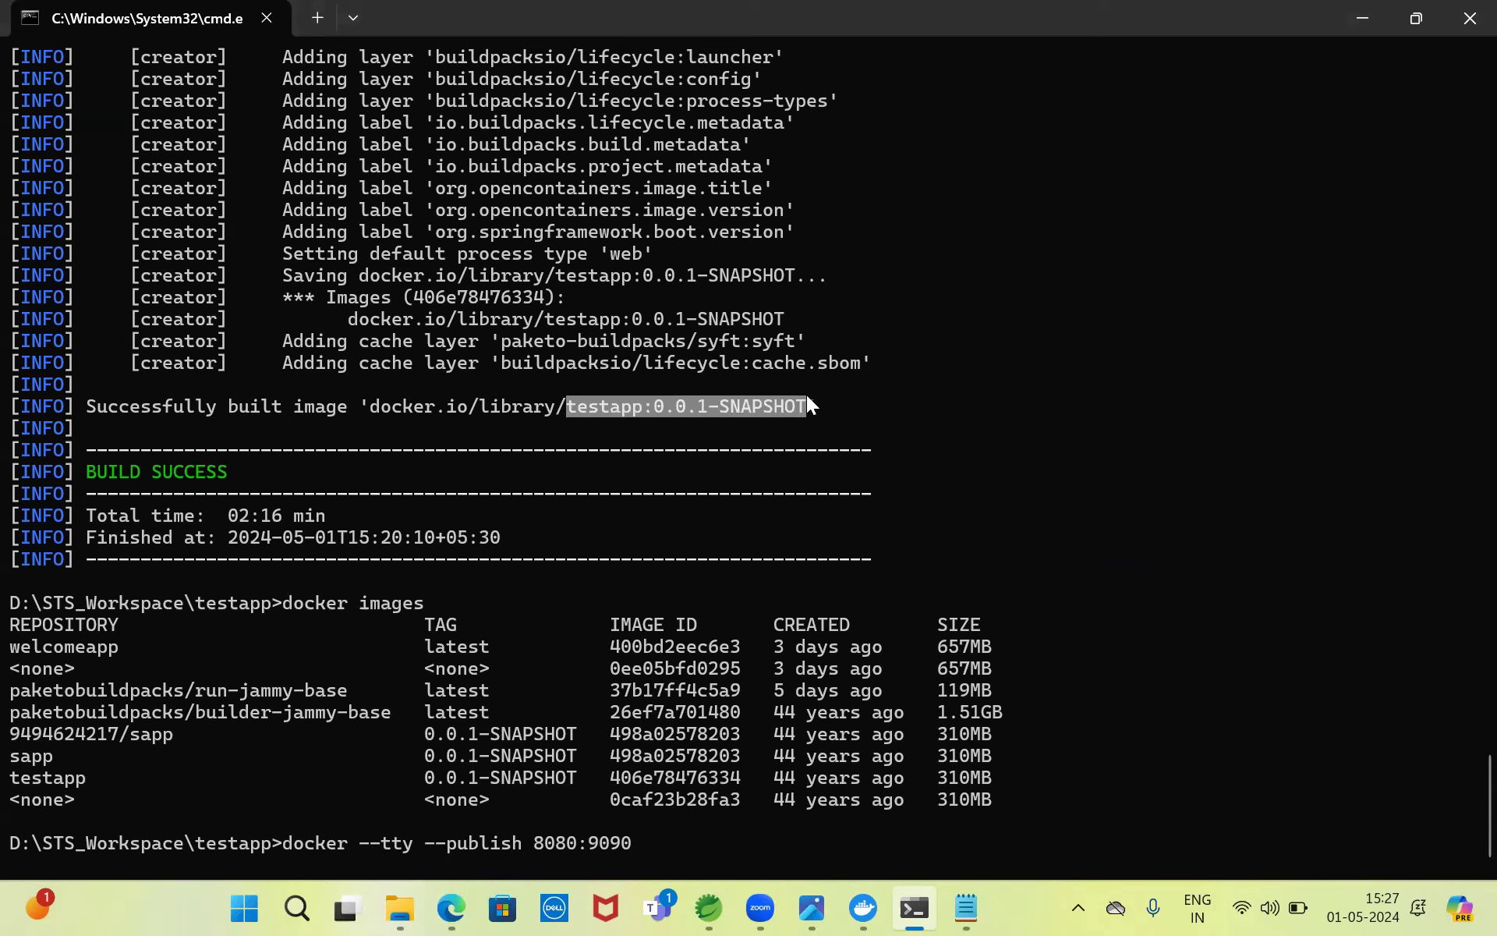
{"action": "key", "text": "ctrl+c"}
{"action": "key", "text": "ctrl+v"}
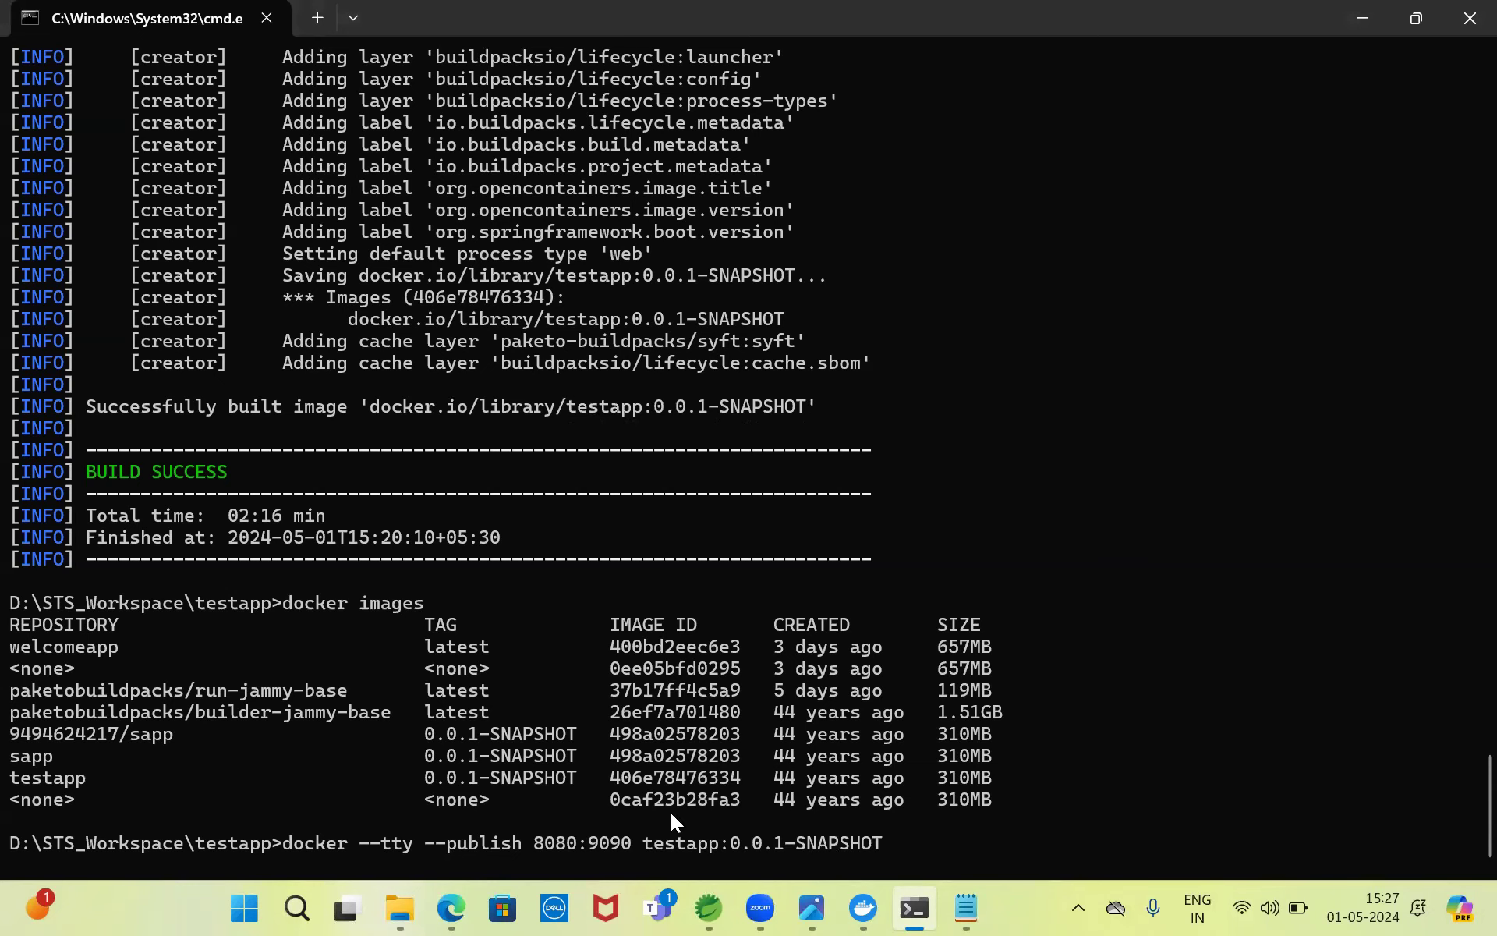
{"action": "key", "text": "Return"}
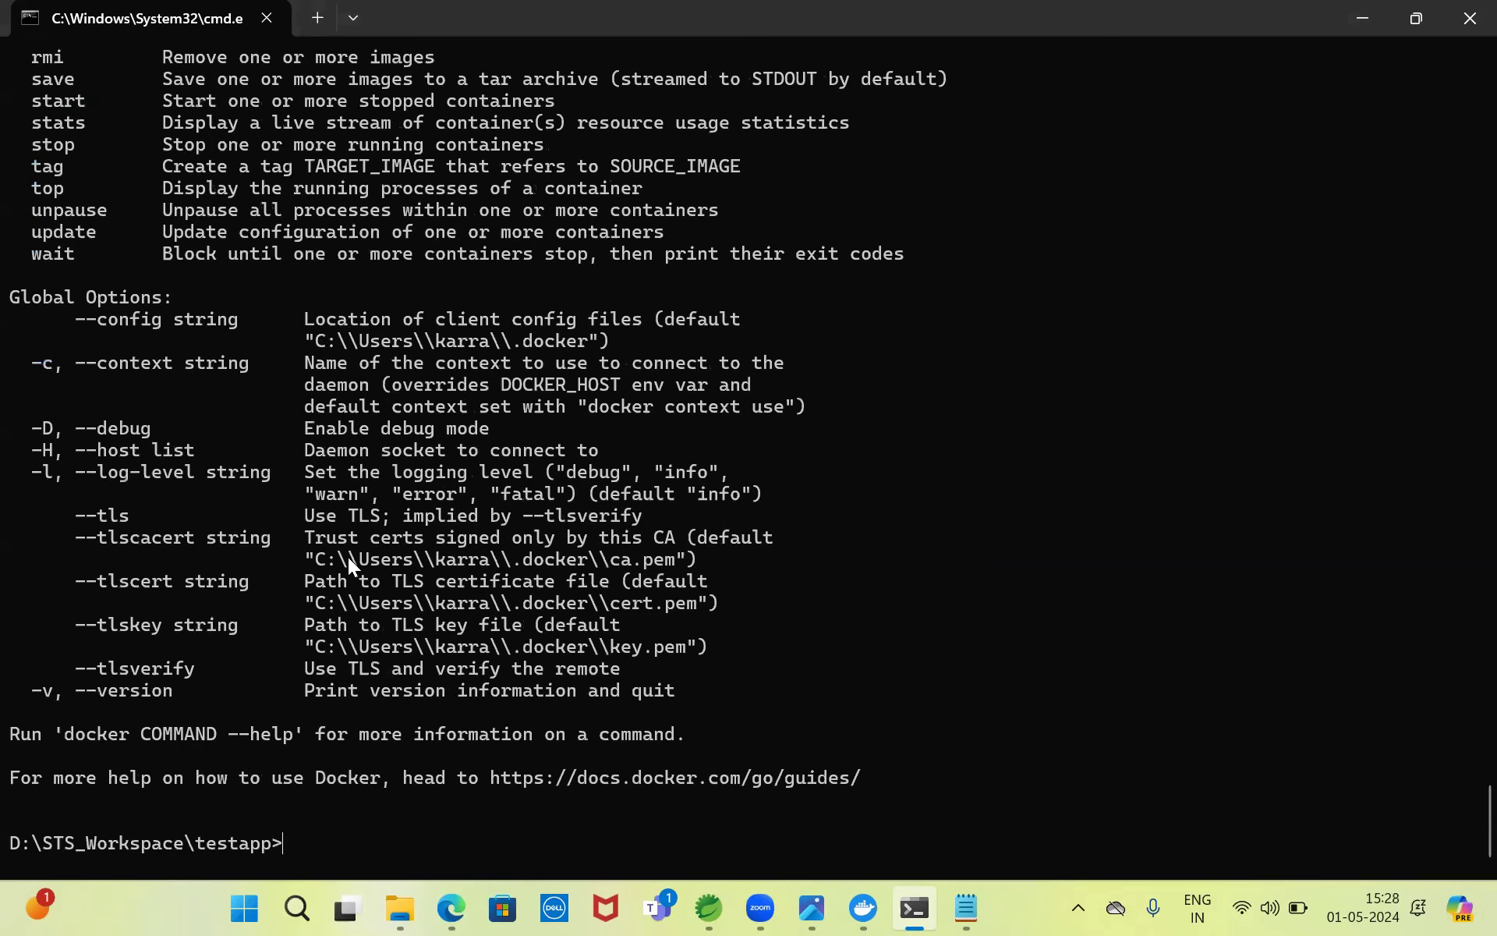
- After the --tty error, insert 'run' after docker and start the container on 8080:9090
{"action": "scroll", "coordinate": [1460, 811], "scroll_direction": "up", "scroll_amount": 5}
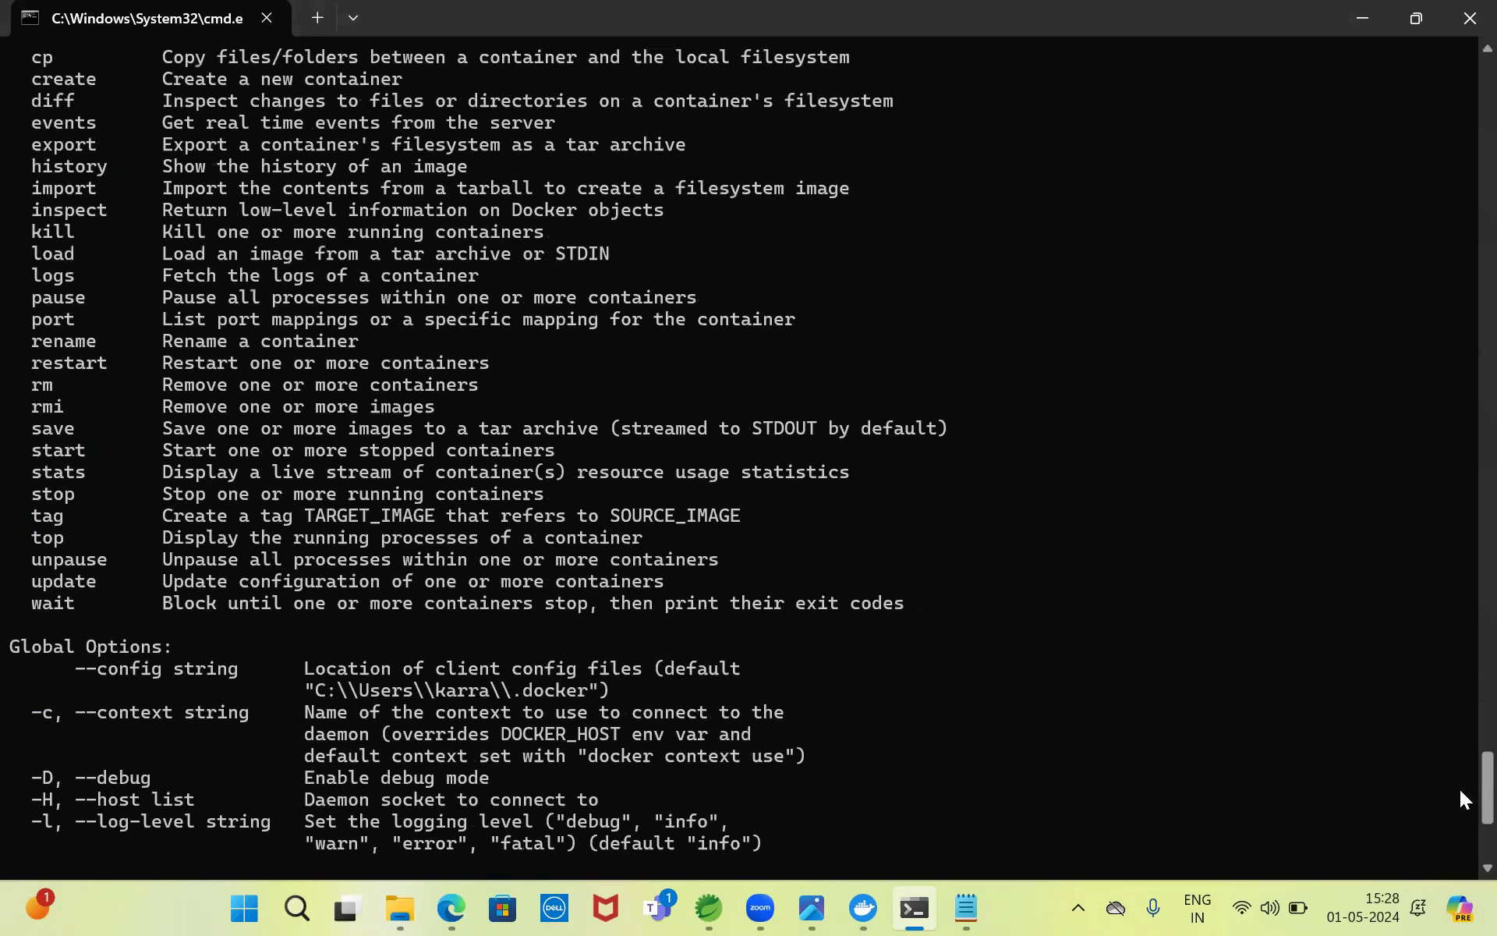
{"action": "scroll", "coordinate": [1460, 790], "scroll_direction": "up", "scroll_amount": 20}
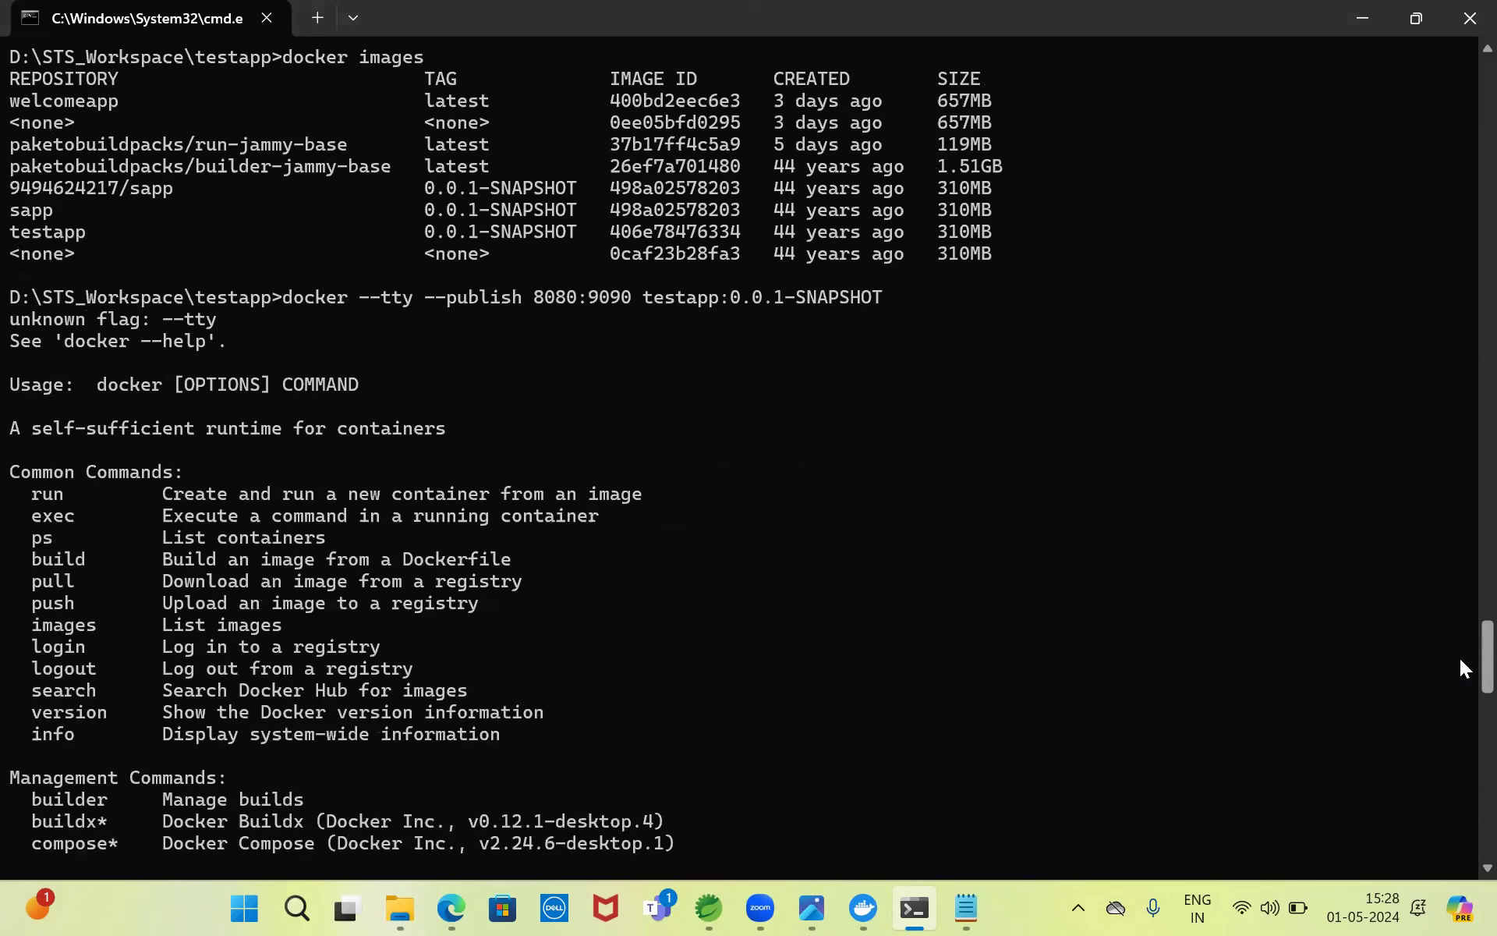
{"action": "scroll", "coordinate": [1460, 780], "scroll_direction": "down", "scroll_amount": 20}
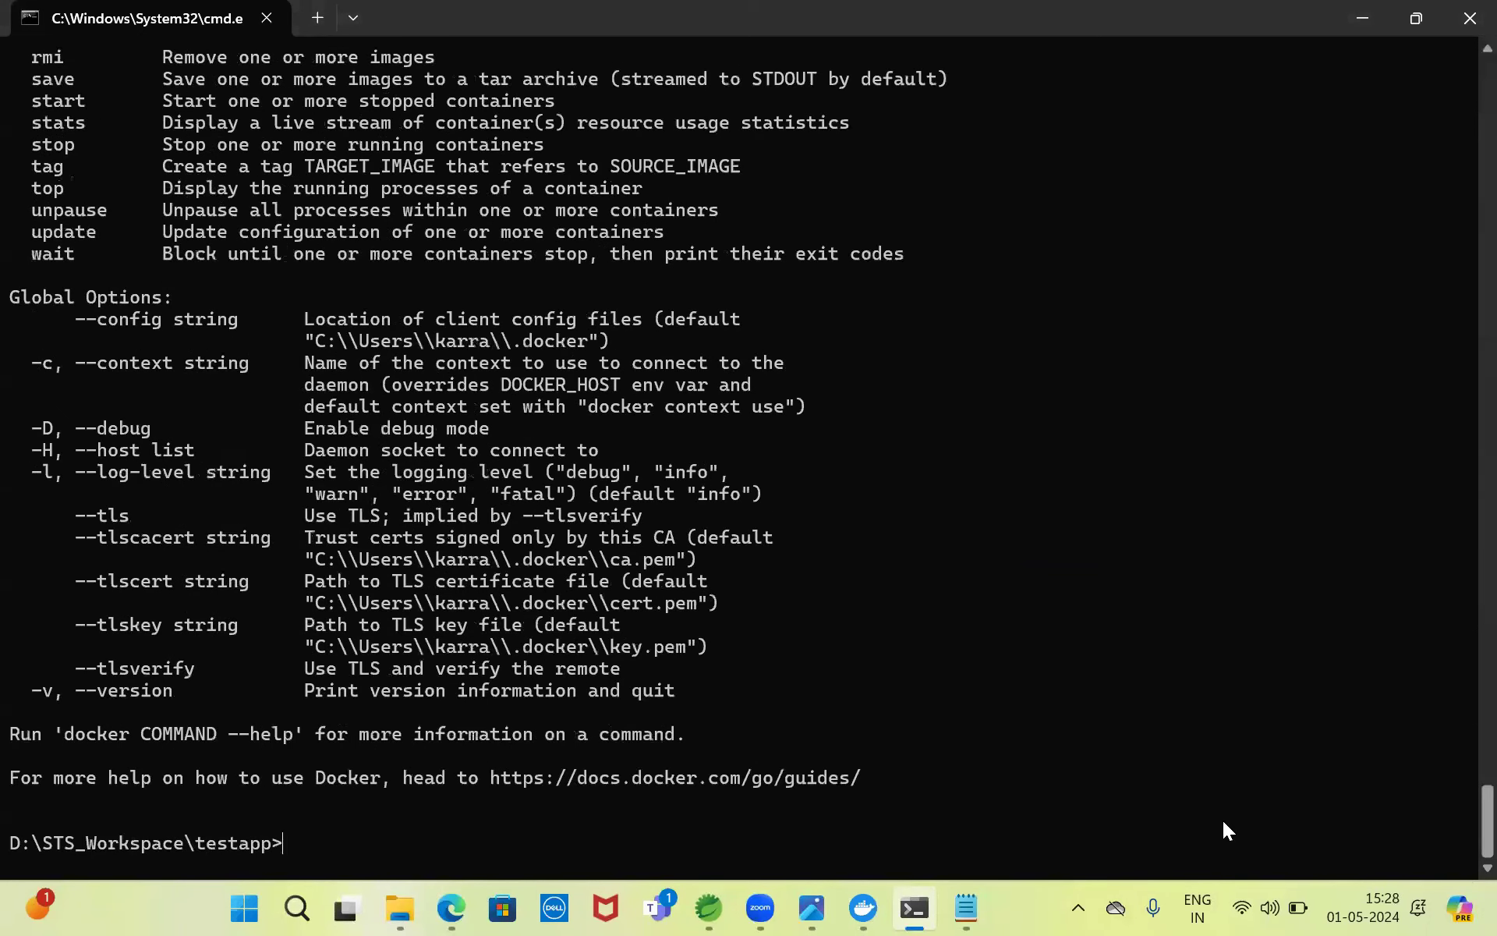
{"action": "key", "text": "Up"}
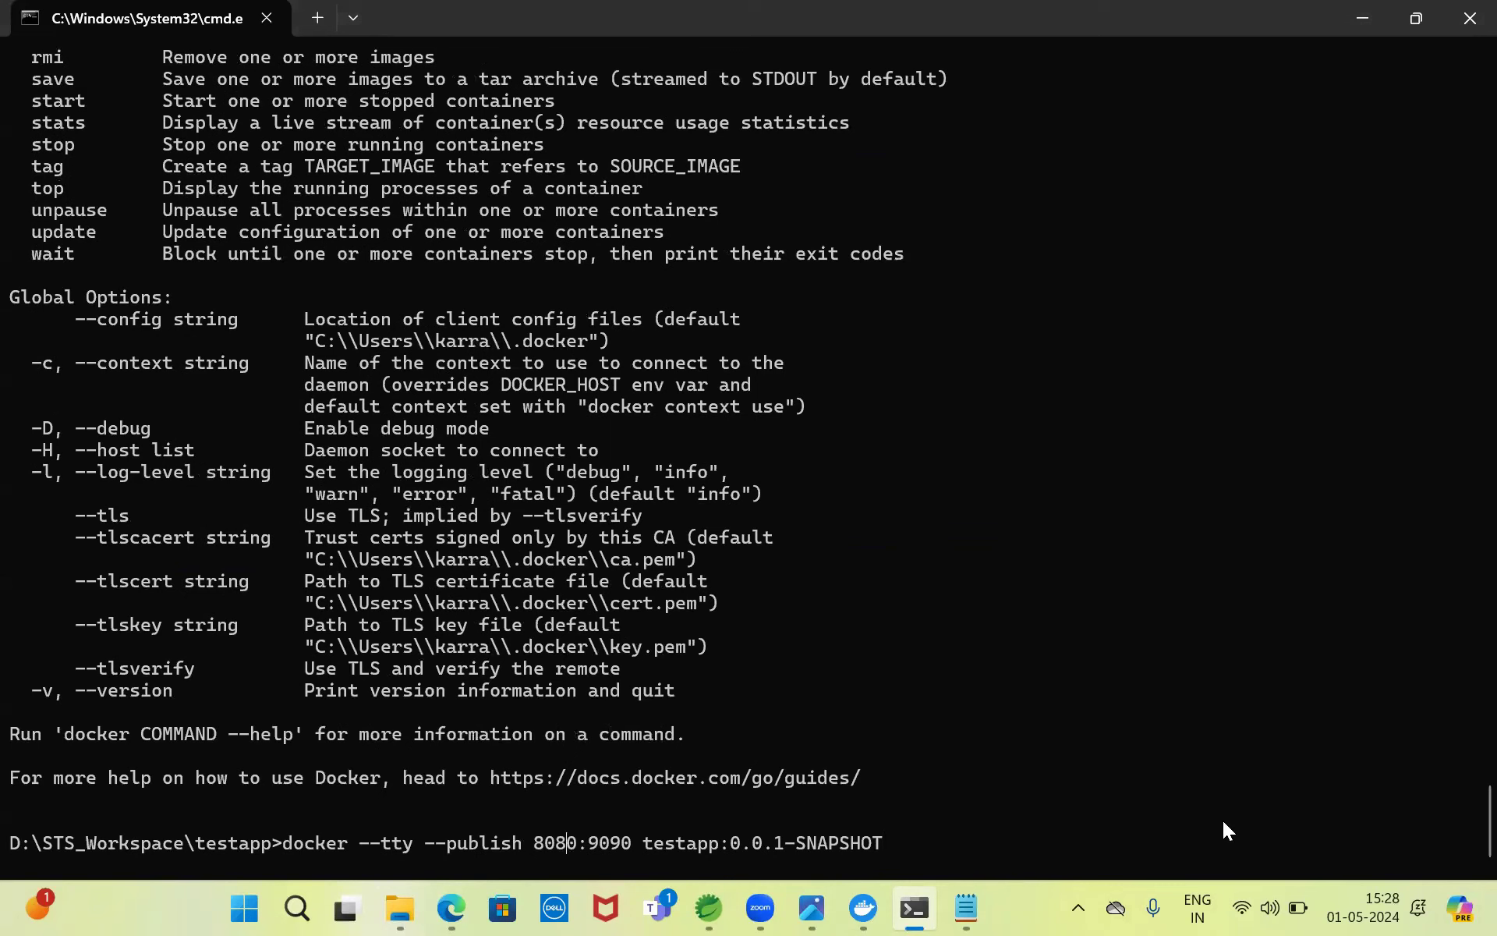
{"action": "type", "text": "run"}
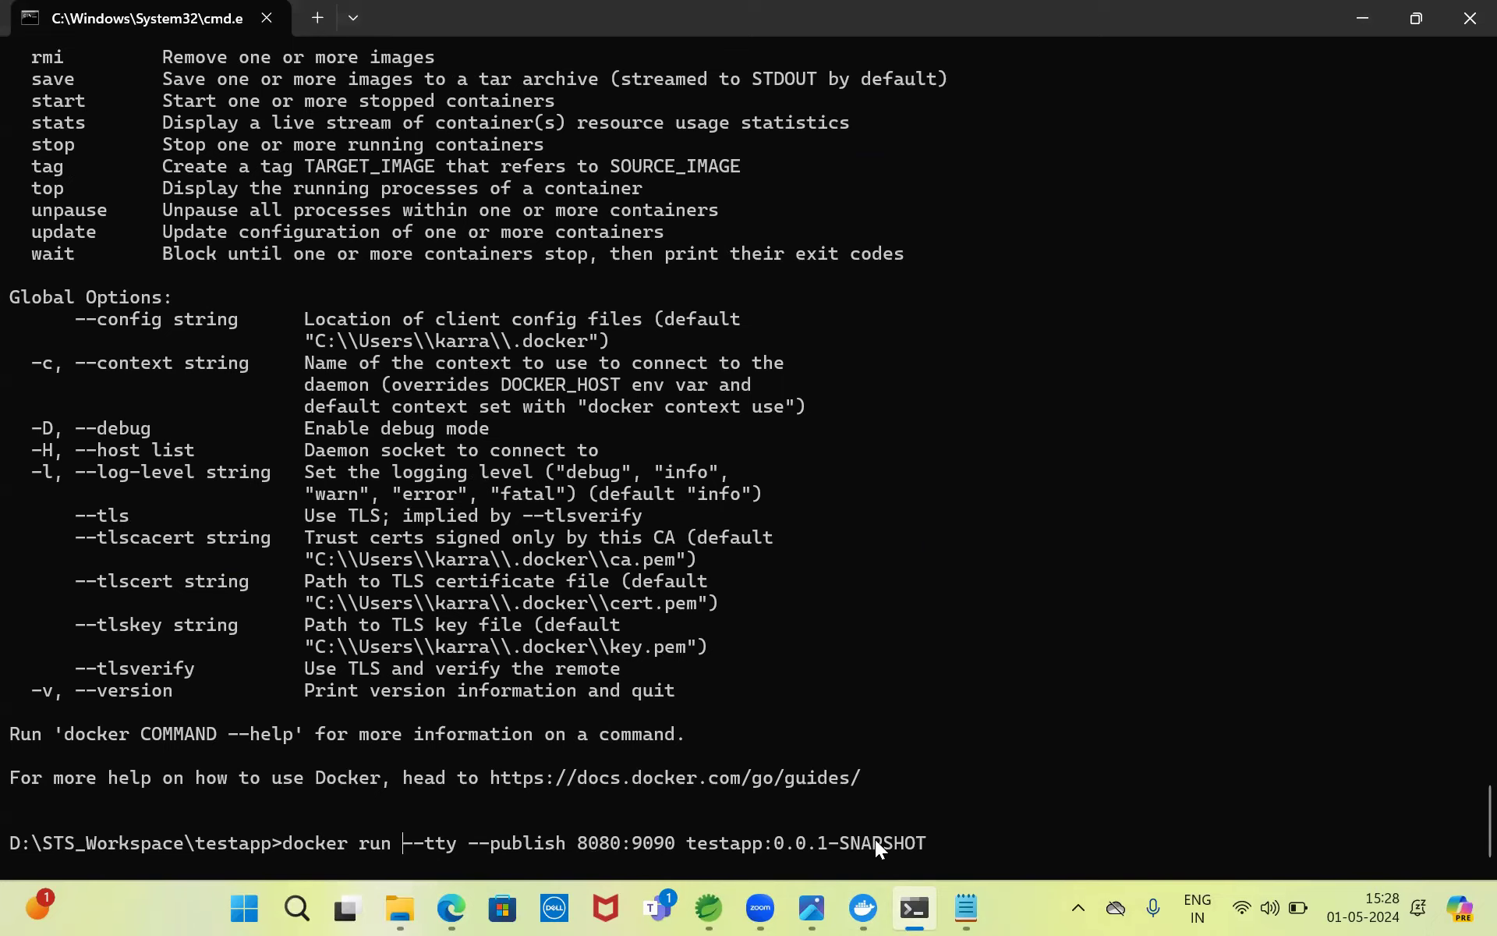
{"action": "key", "text": "Return"}
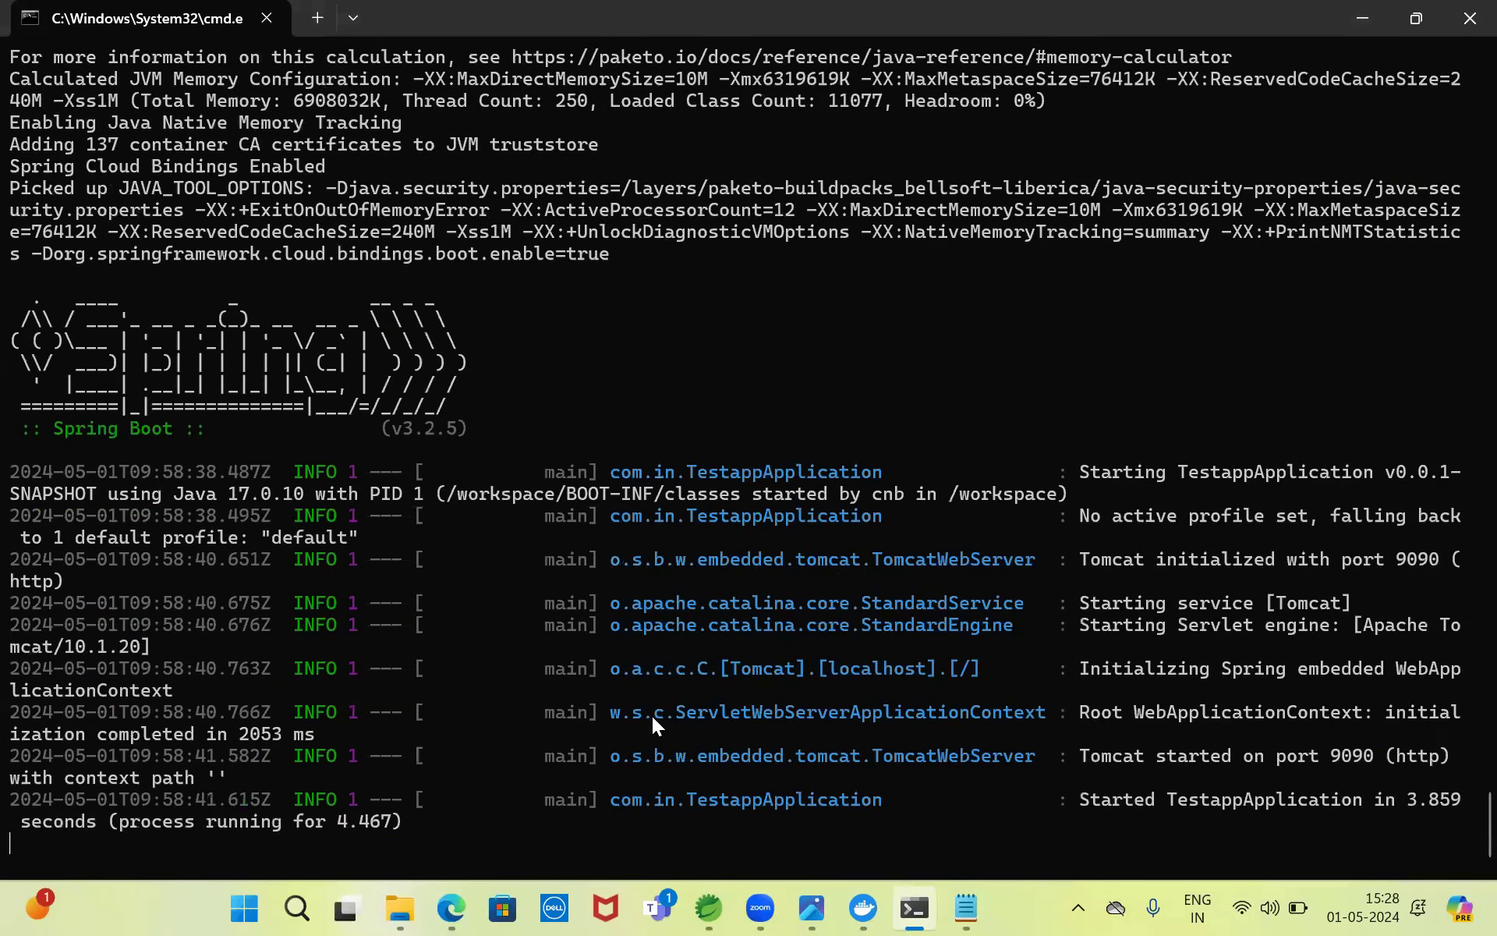
{"action": "left_click", "coordinate": [451, 907]}
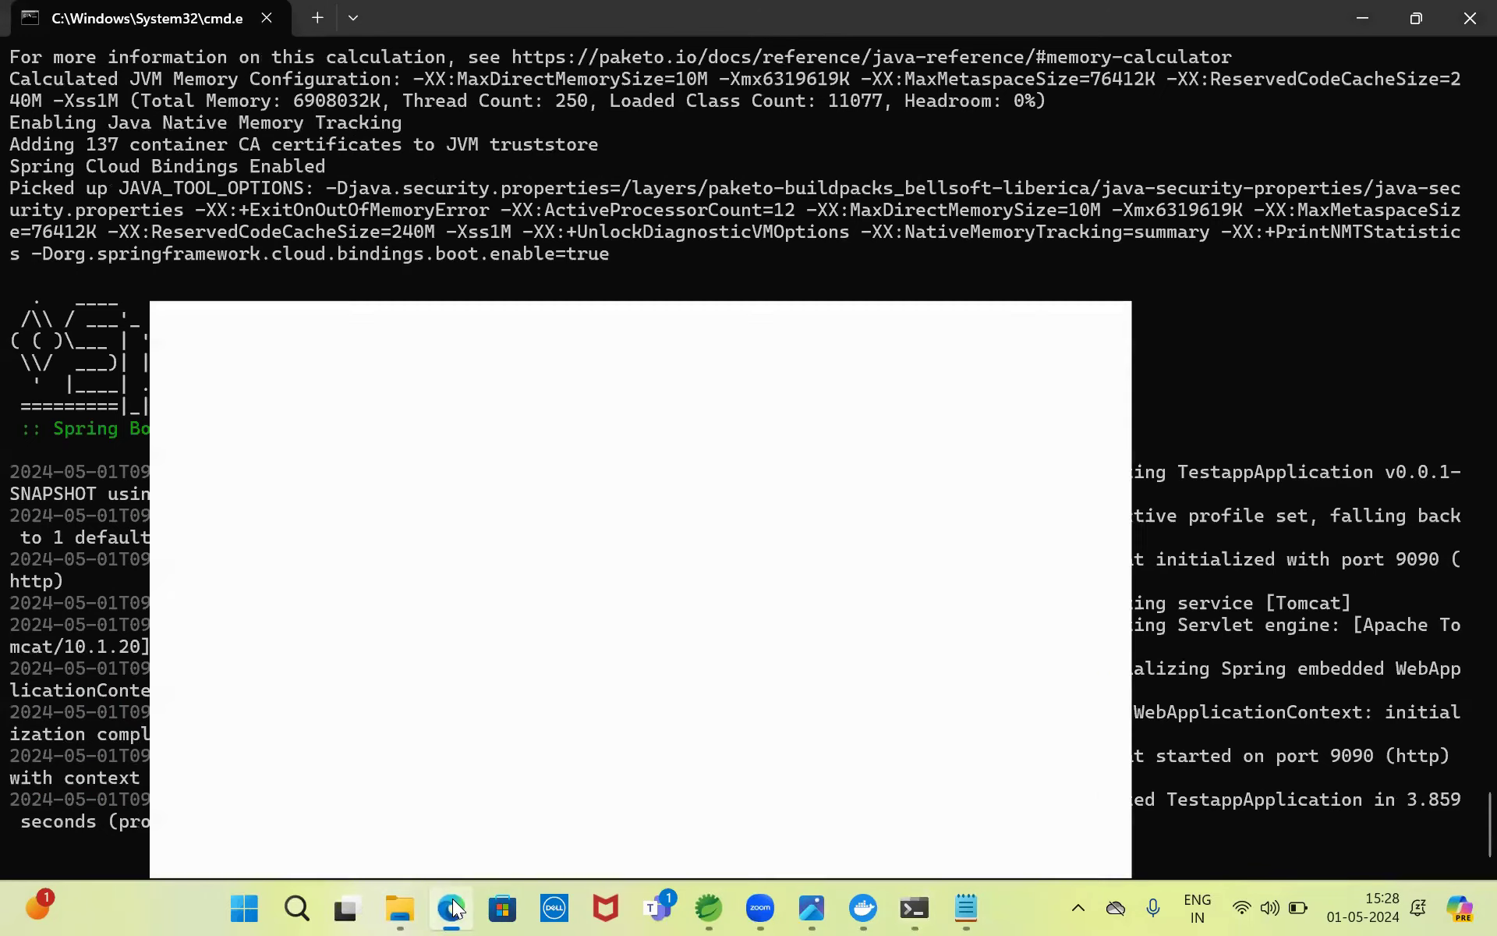
{"action": "left_click", "coordinate": [739, 18]}
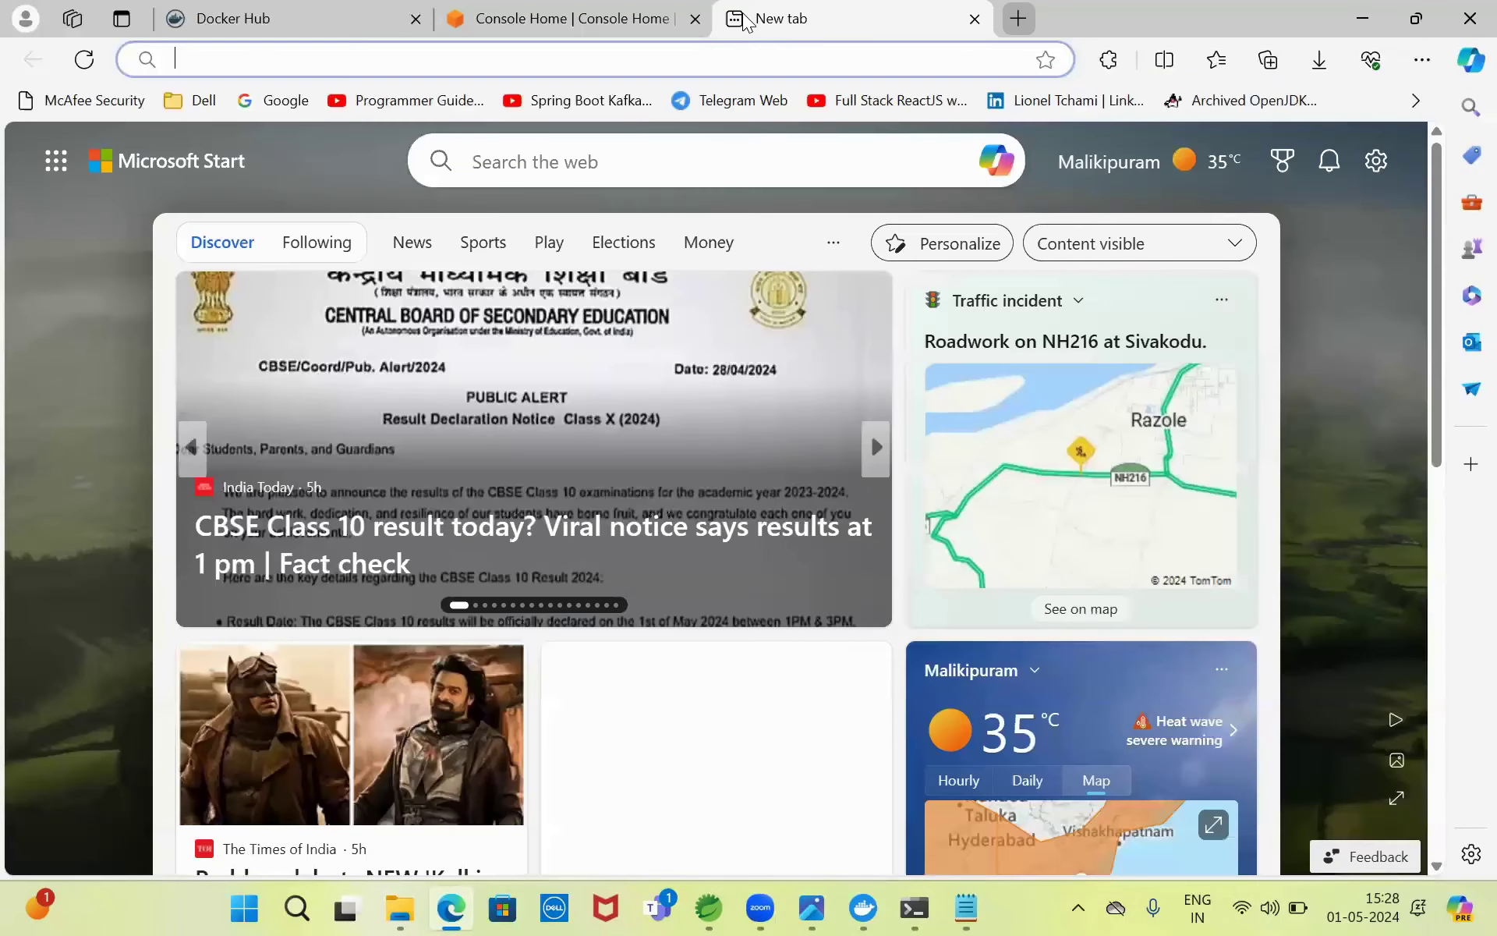
{"action": "type", "text": "h"}
{"action": "key", "text": "Right"}
{"action": "key", "text": "BackSpace"}
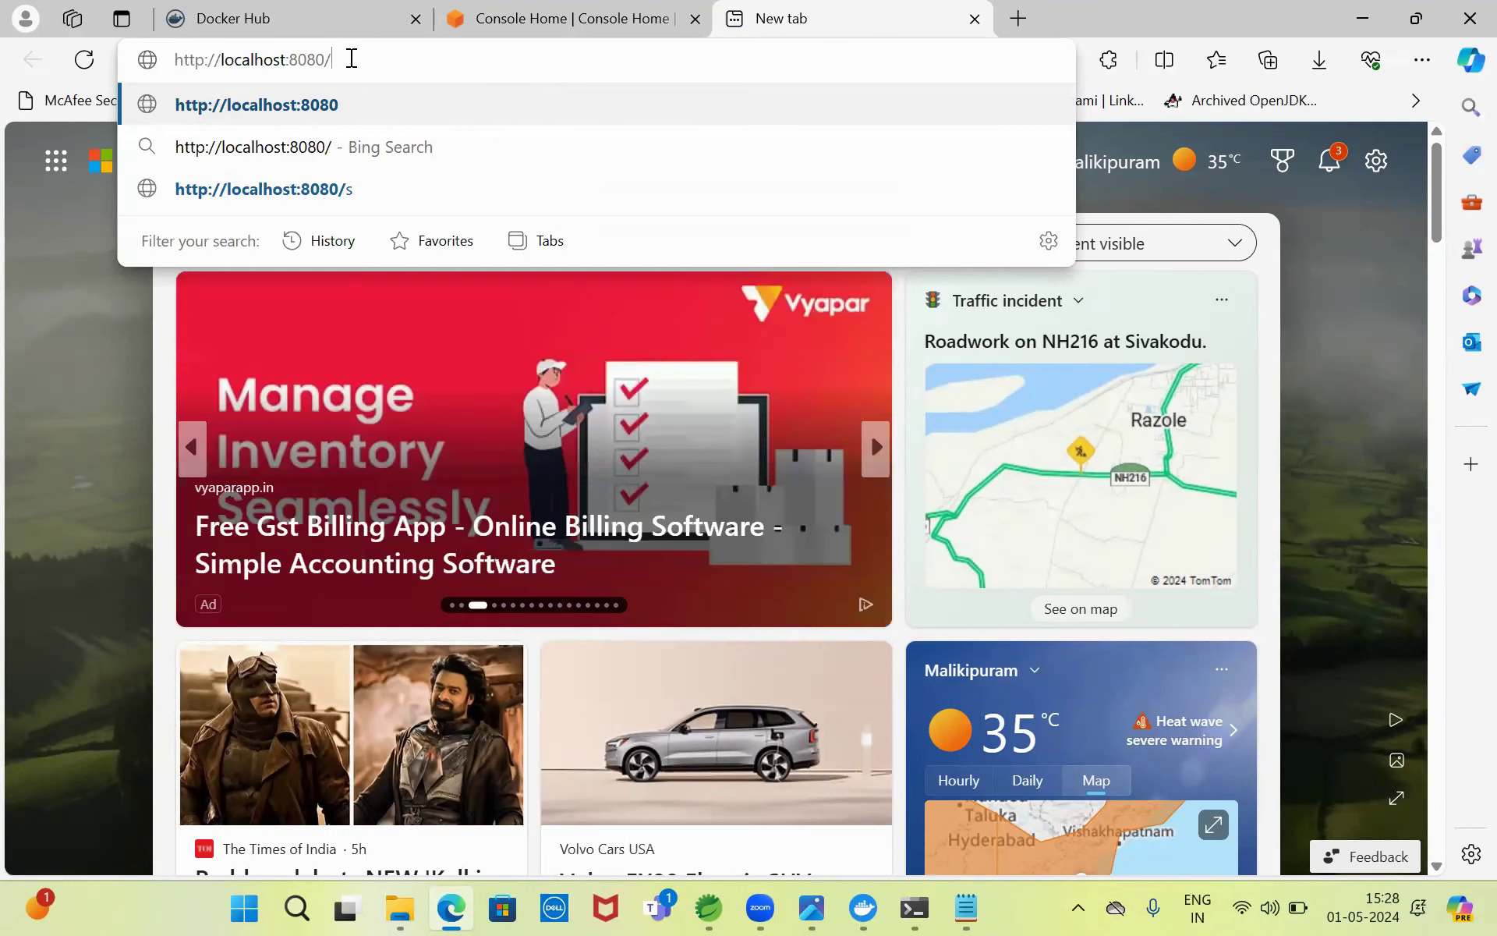
{"action": "type", "text": "test1"}
{"action": "key", "text": "Return"}
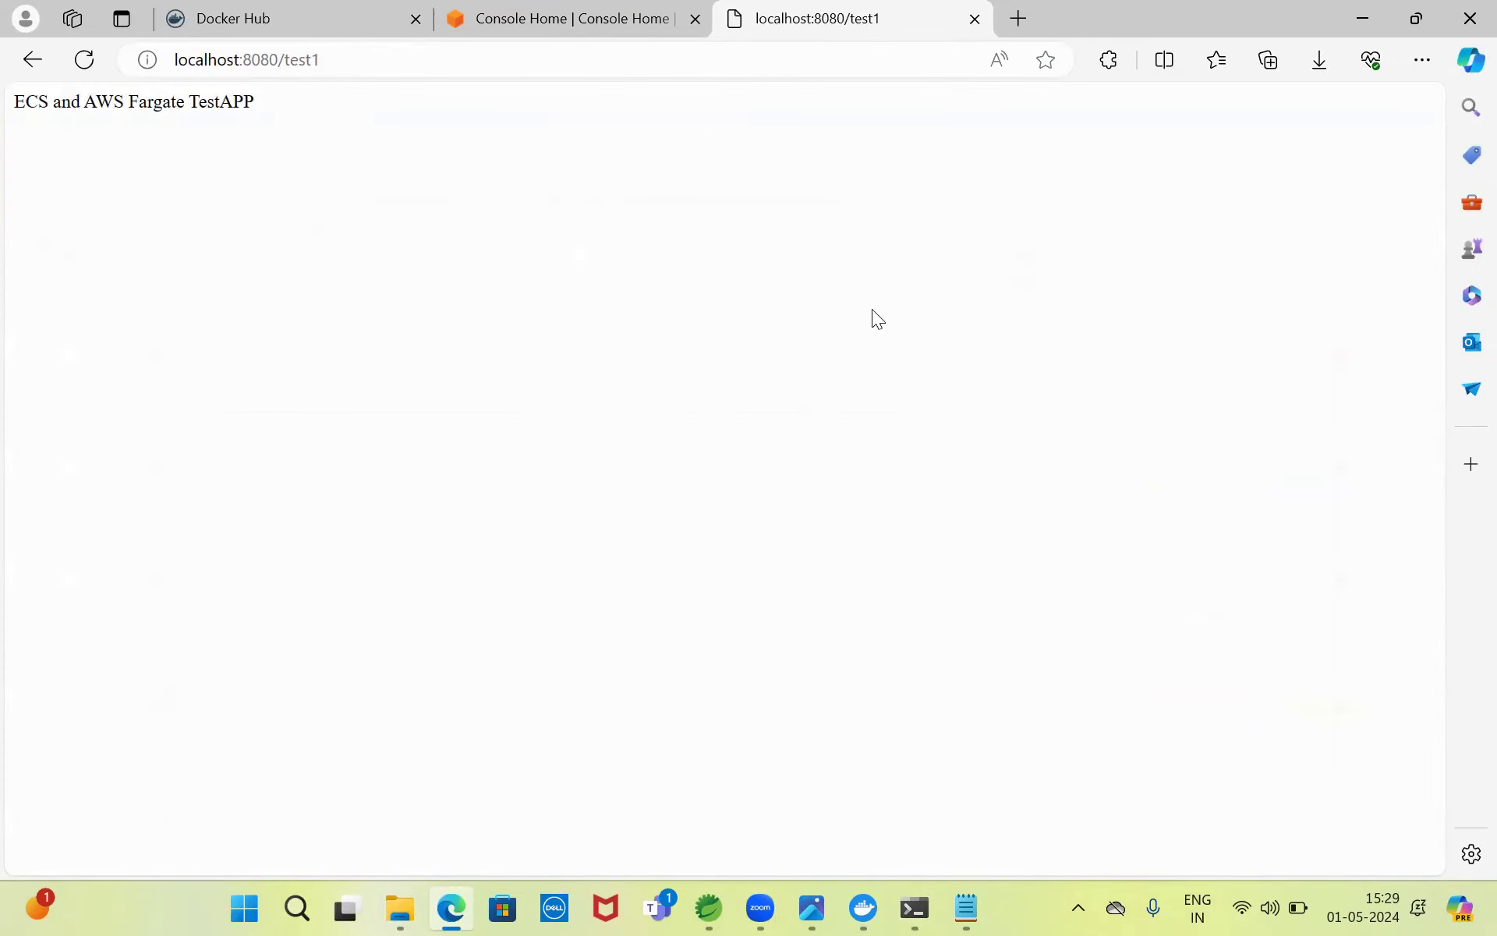
- Close the test page tab and minimize Edge to return to the terminal
{"action": "left_click", "coordinate": [975, 18]}
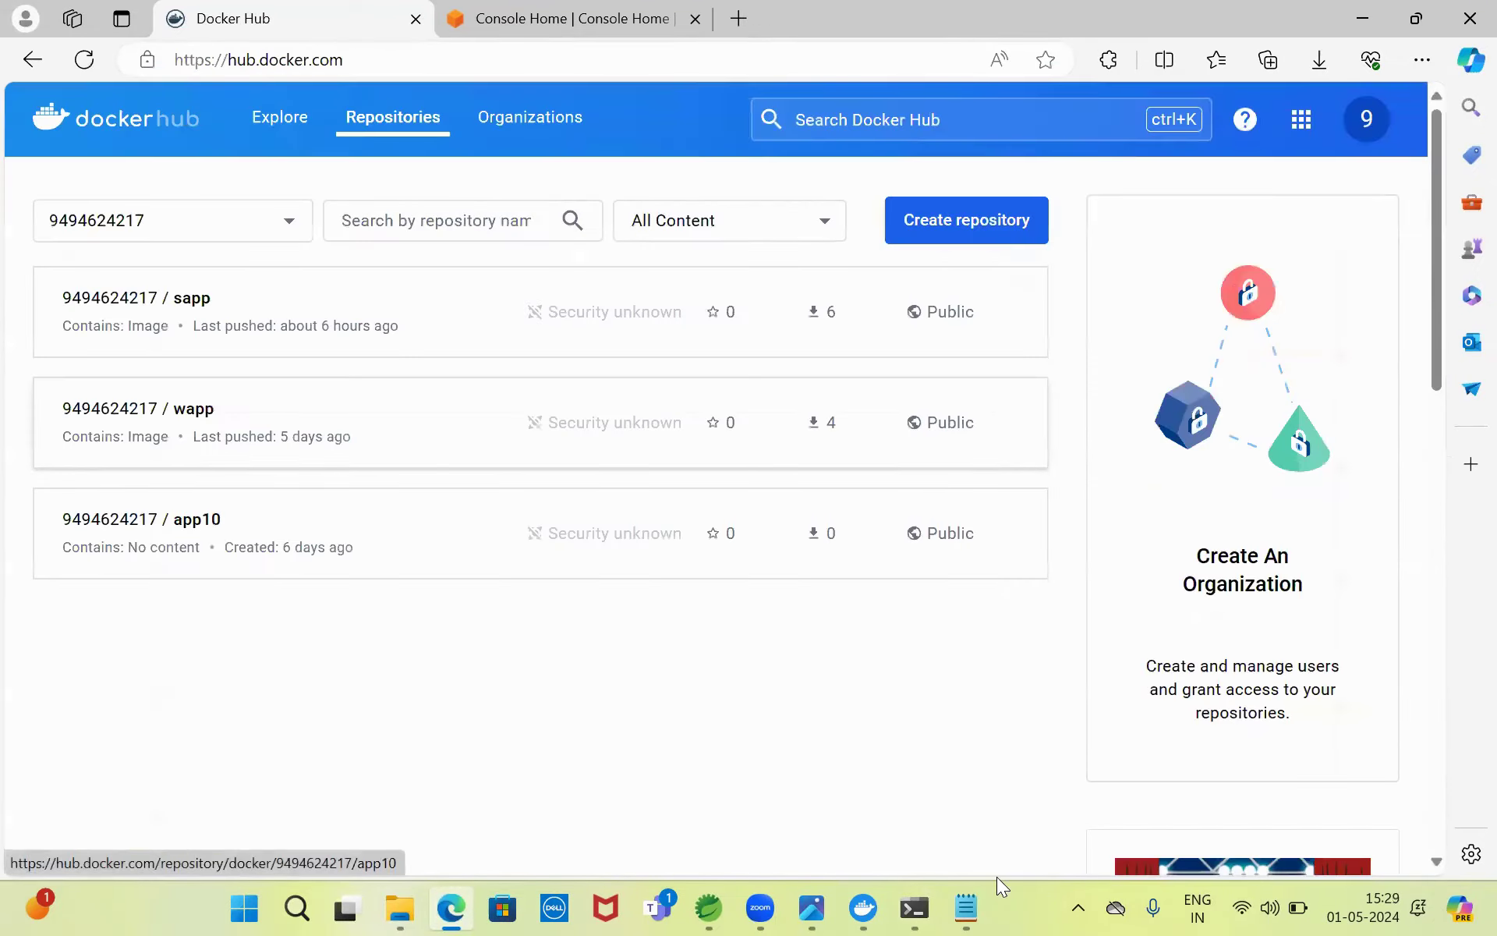
{"action": "mouse_move", "coordinate": [975, 907]}
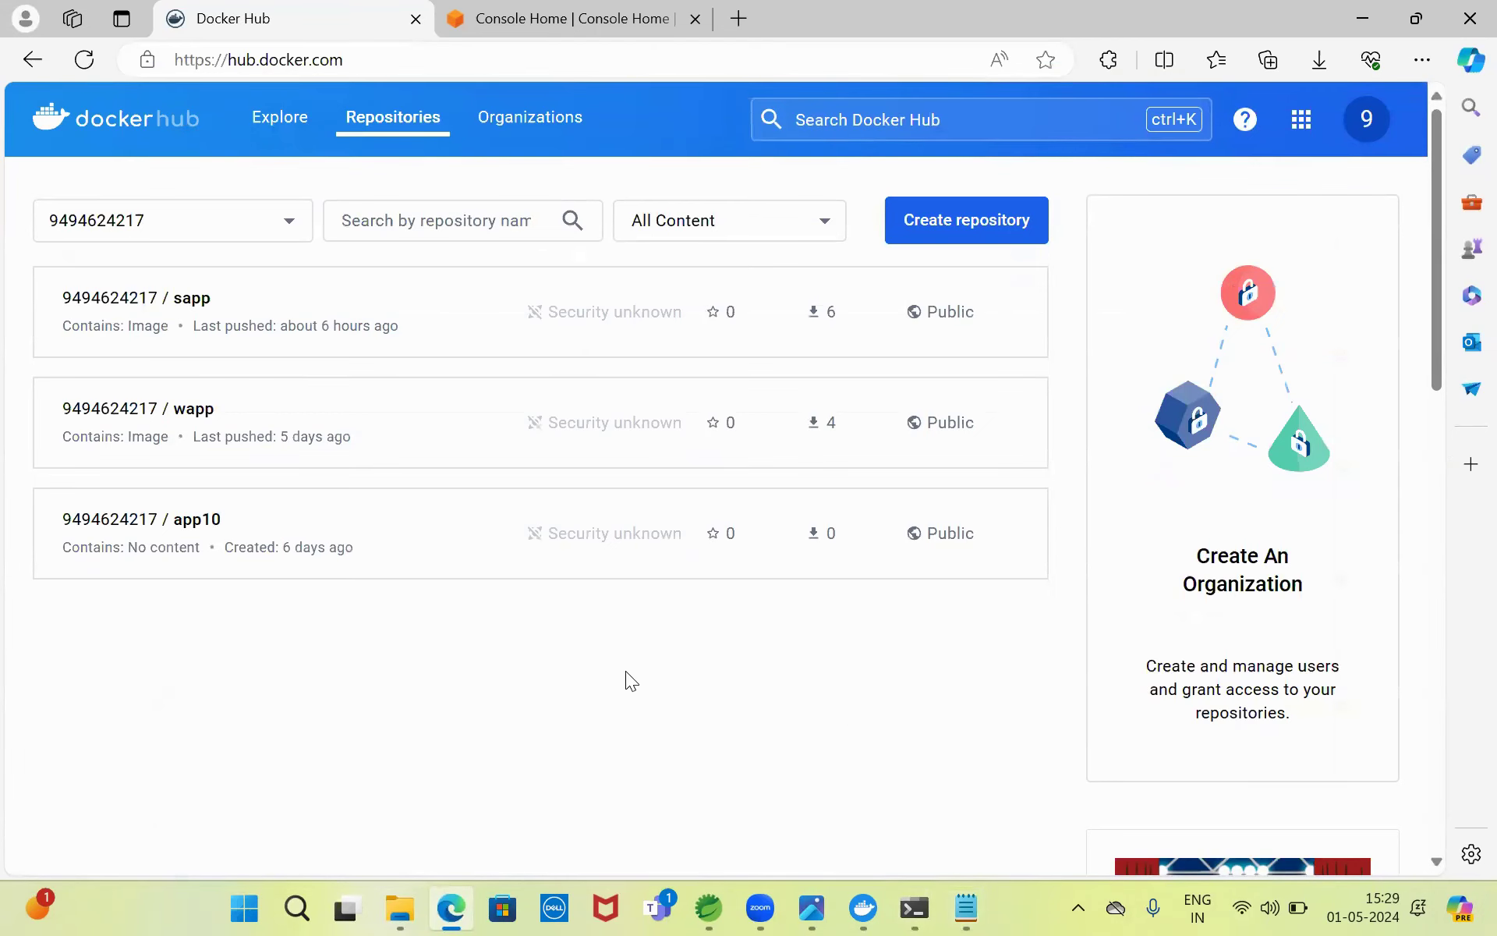
{"action": "left_click", "coordinate": [1363, 19]}
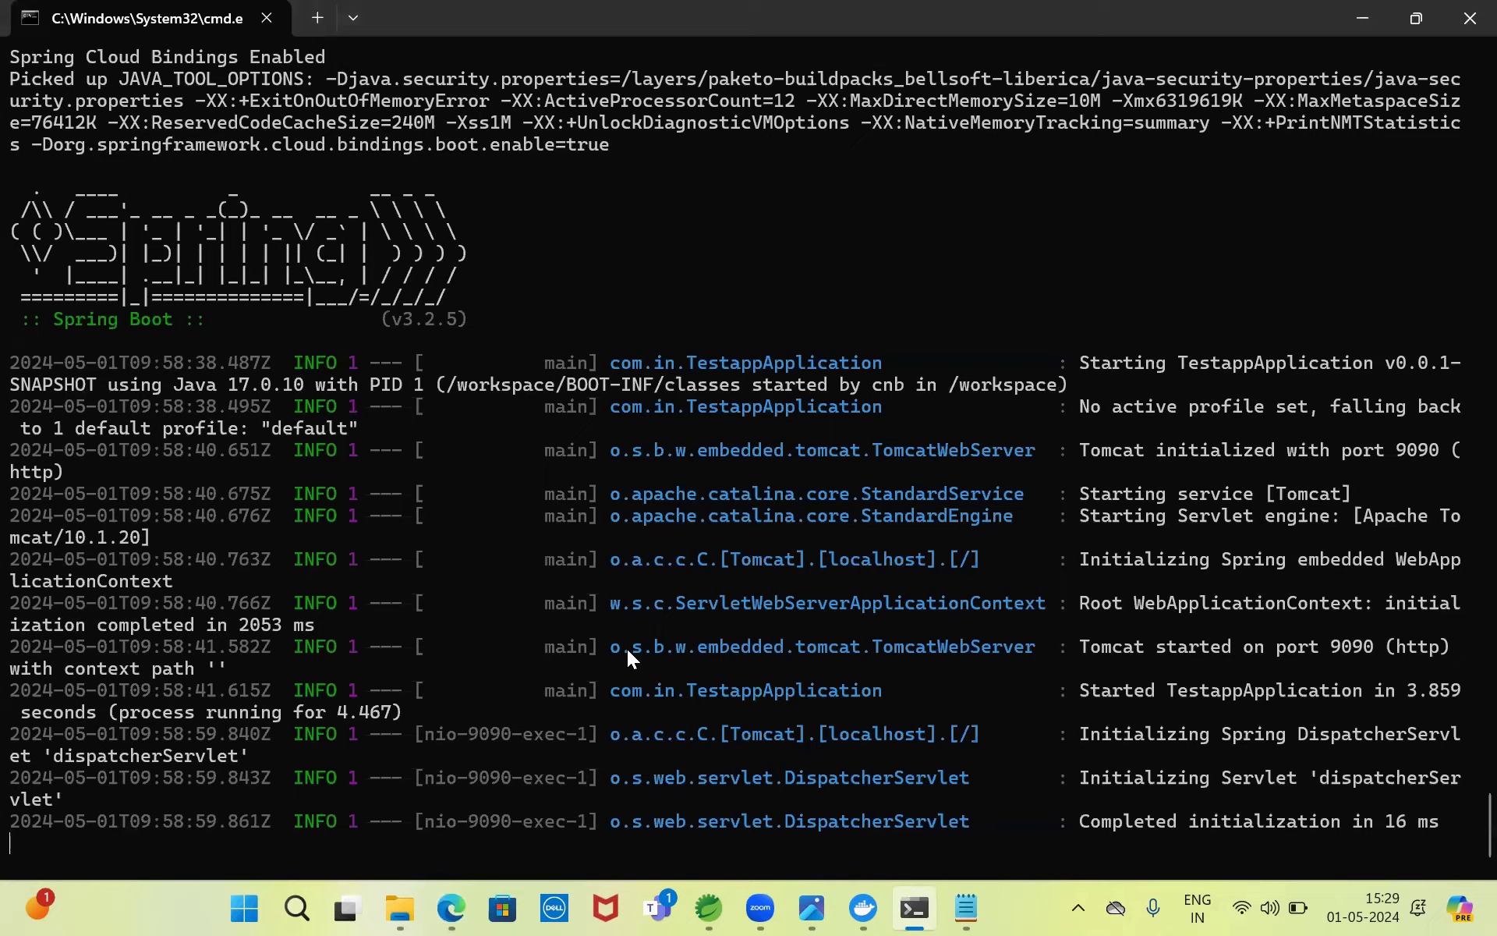
- Stop the container and start 'docker tag testapp:0.0.1-SNAPSHOT' with the name copied from Notepad
{"action": "key", "text": "ctrl+c"}
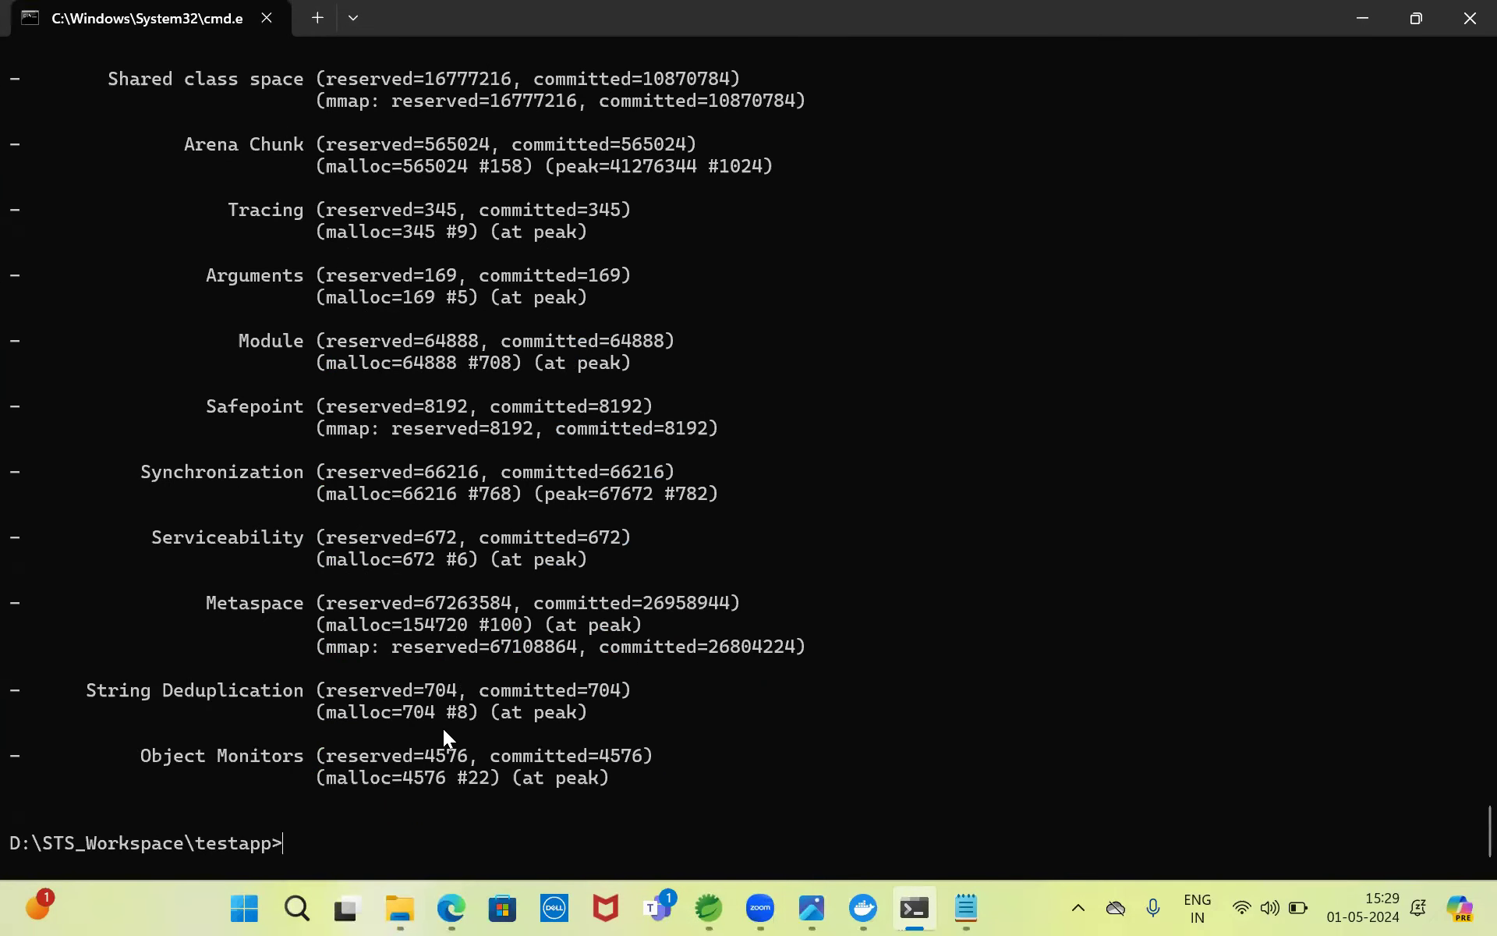
{"action": "type", "text": "docker tag"}
{"action": "left_click", "coordinate": [966, 907]}
{"action": "left_click_drag", "start_coordinate": [213, 114], "coordinate": [499, 117]}
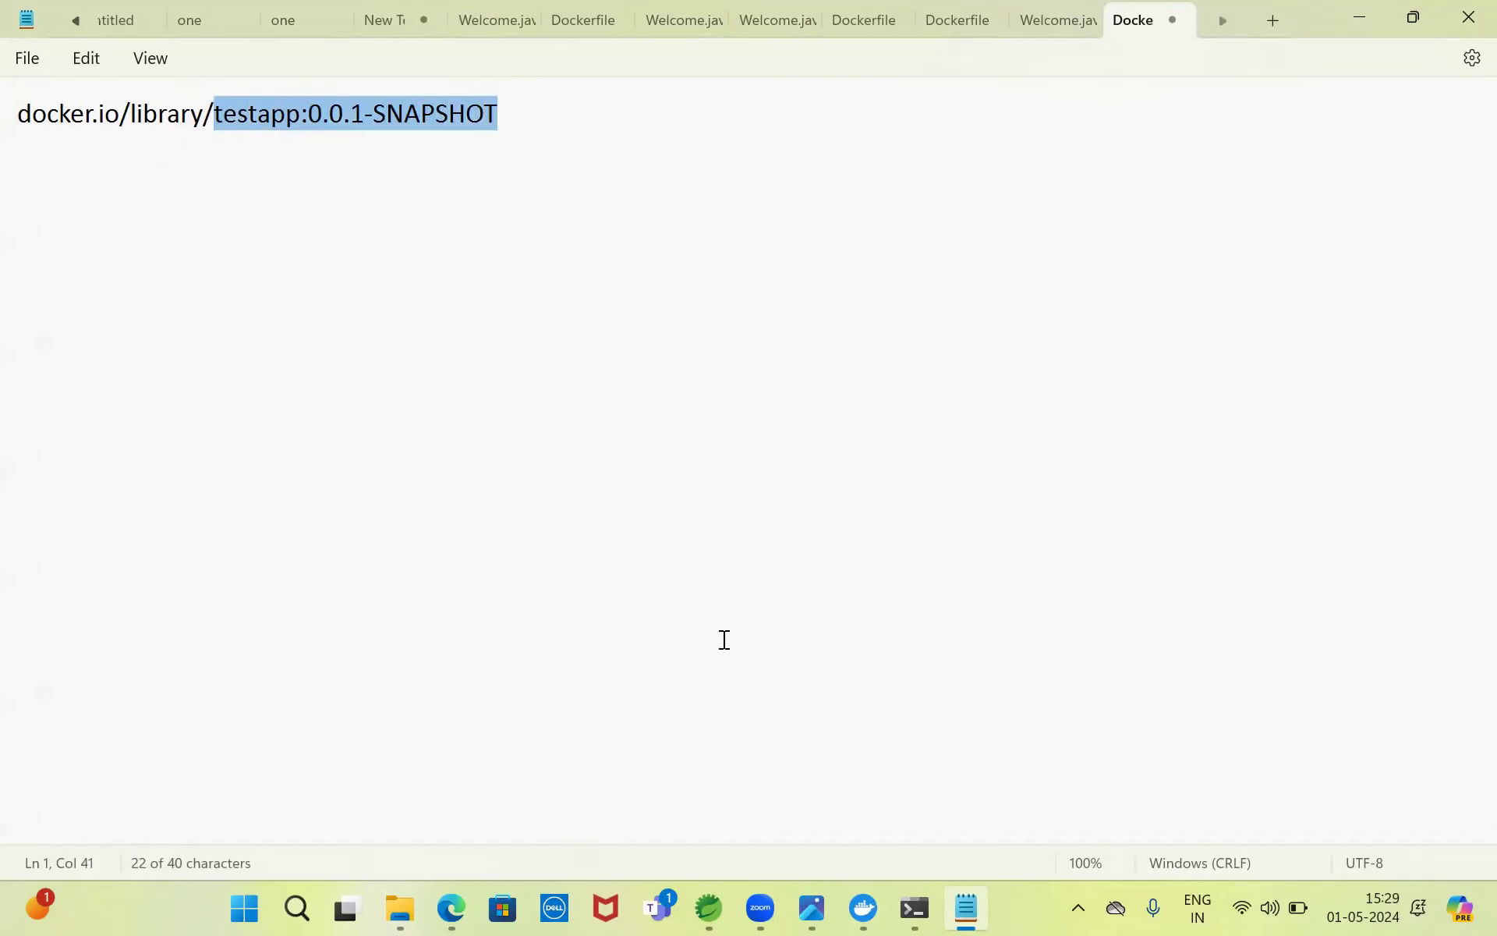
{"action": "left_click", "coordinate": [903, 905]}
{"action": "key", "text": "ctrl+v"}
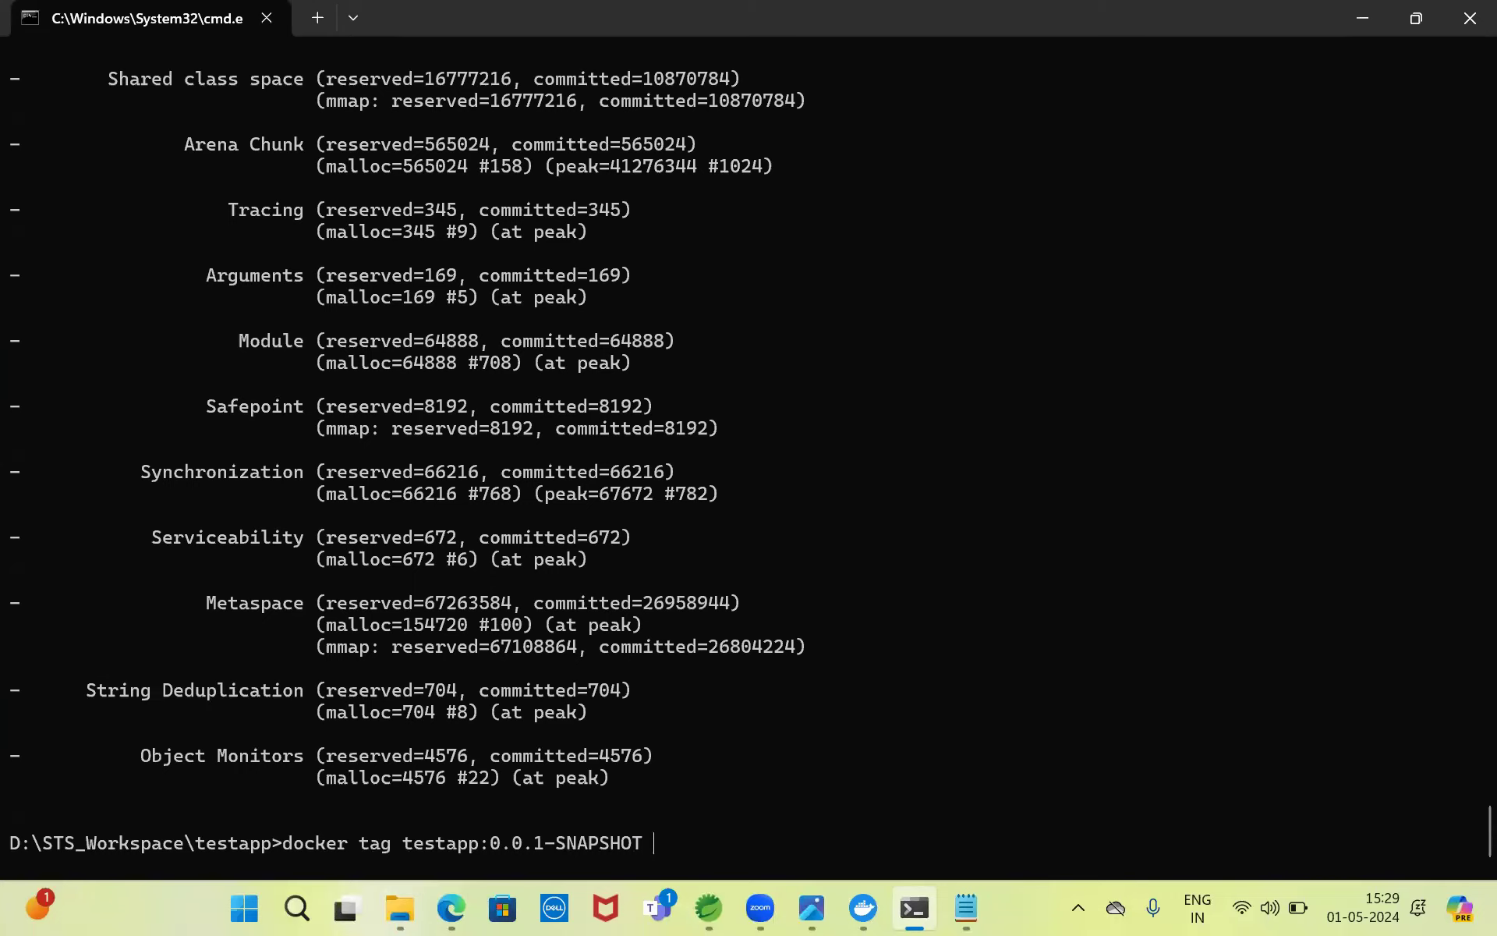
- Append '/testapp:0.0.1-SNAPSHOT' as the target name in the docker tag command
{"action": "type", "text": "/"}
{"action": "key", "text": "ctrl+v"}
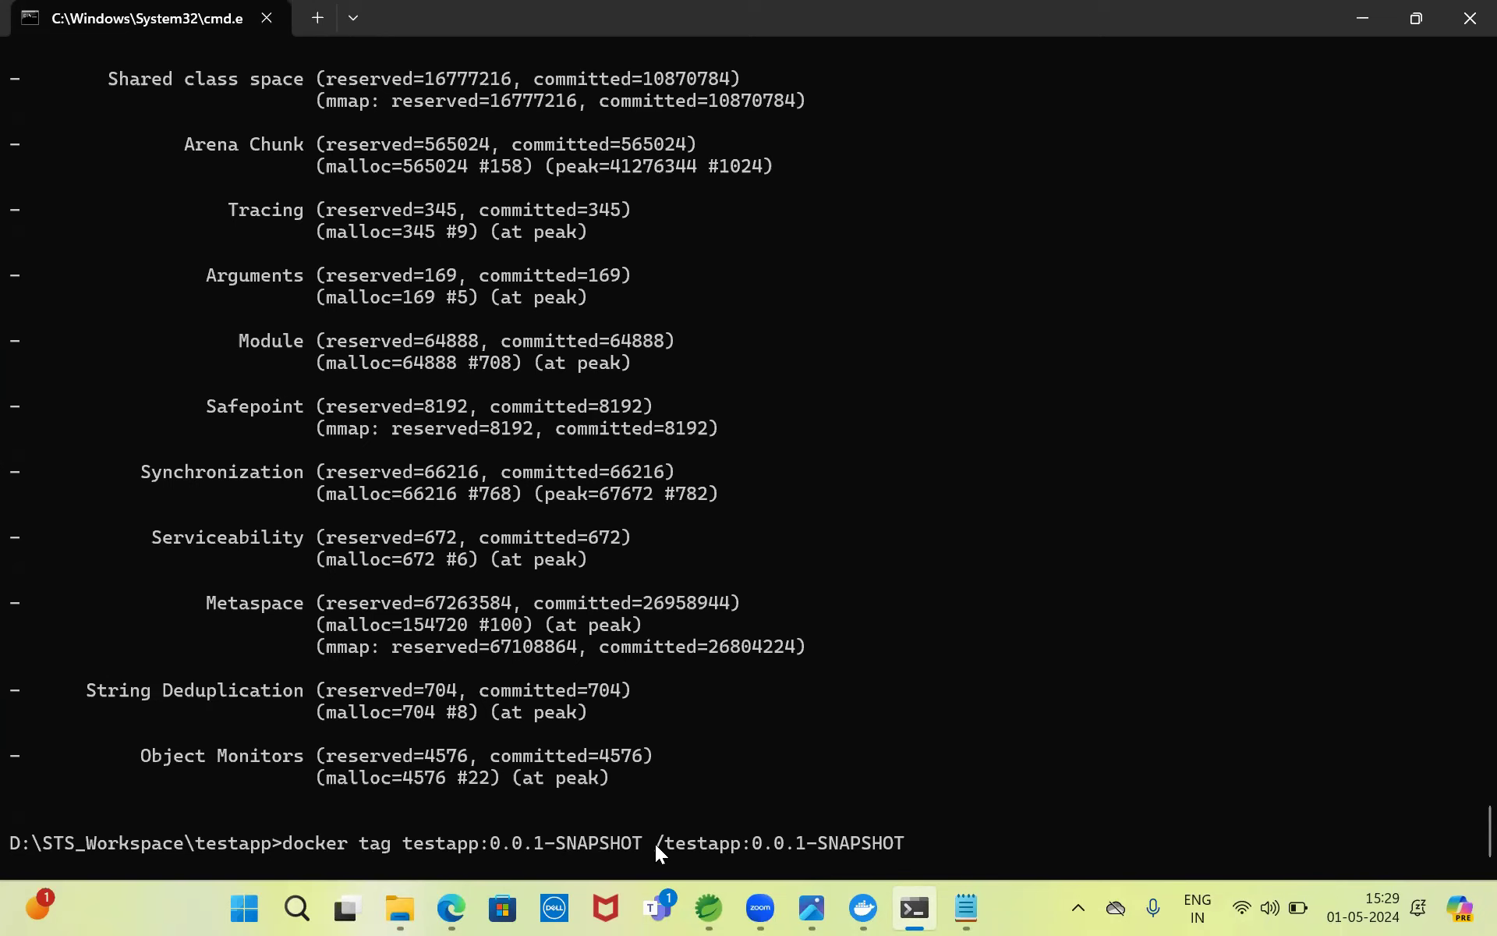
{"action": "left_click", "coordinate": [451, 907]}
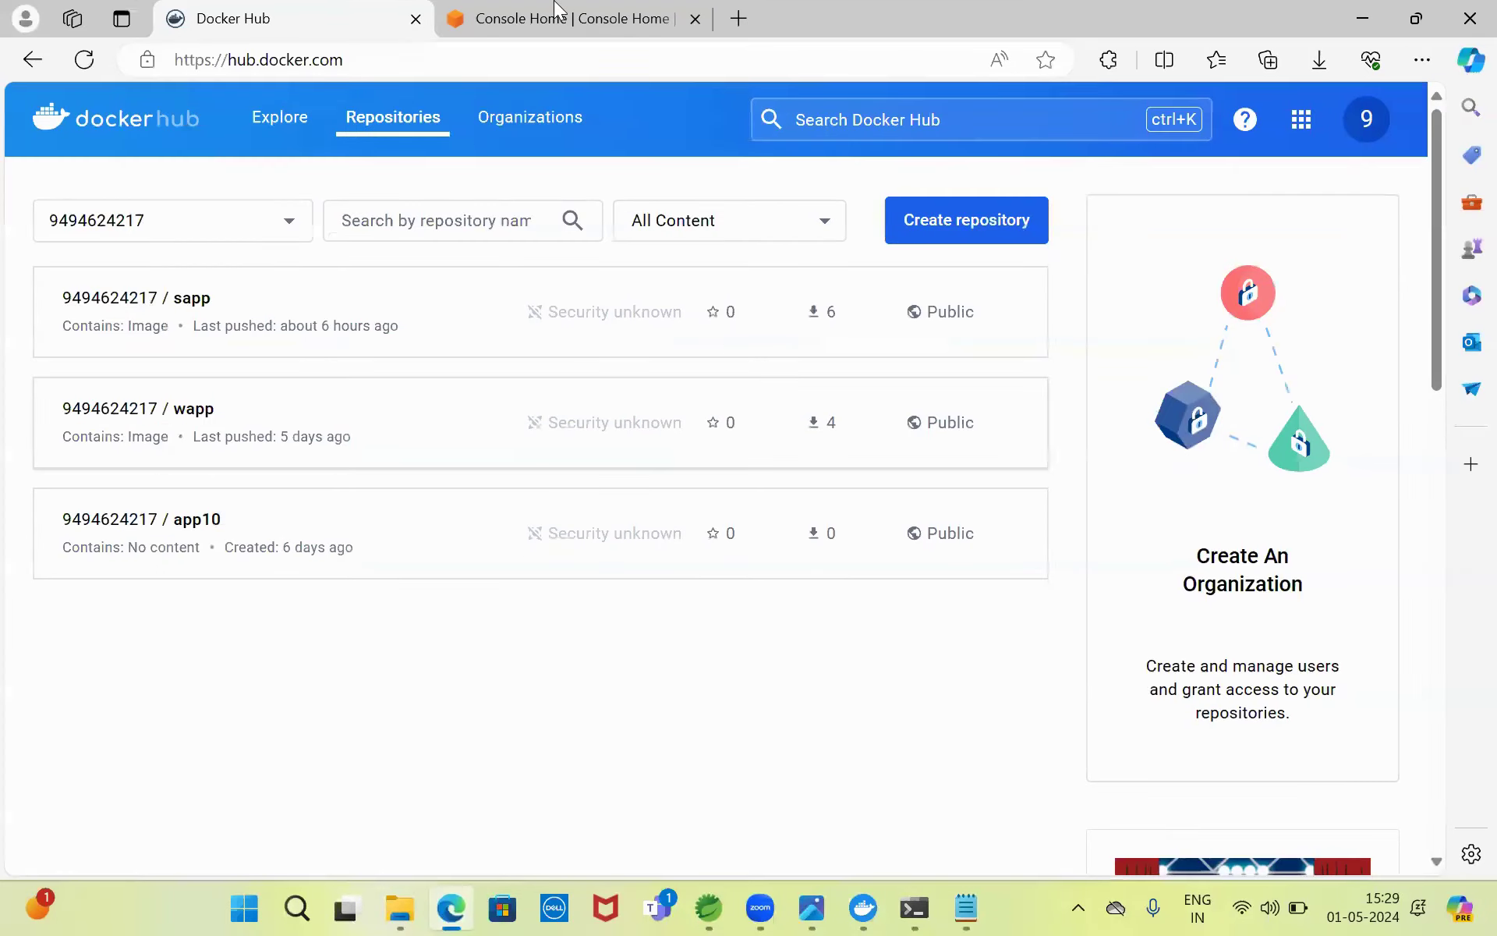
- Check the account namespace on Docker Hub's sapp repository page, then return to Command Prompt
{"action": "left_click", "coordinate": [243, 320]}
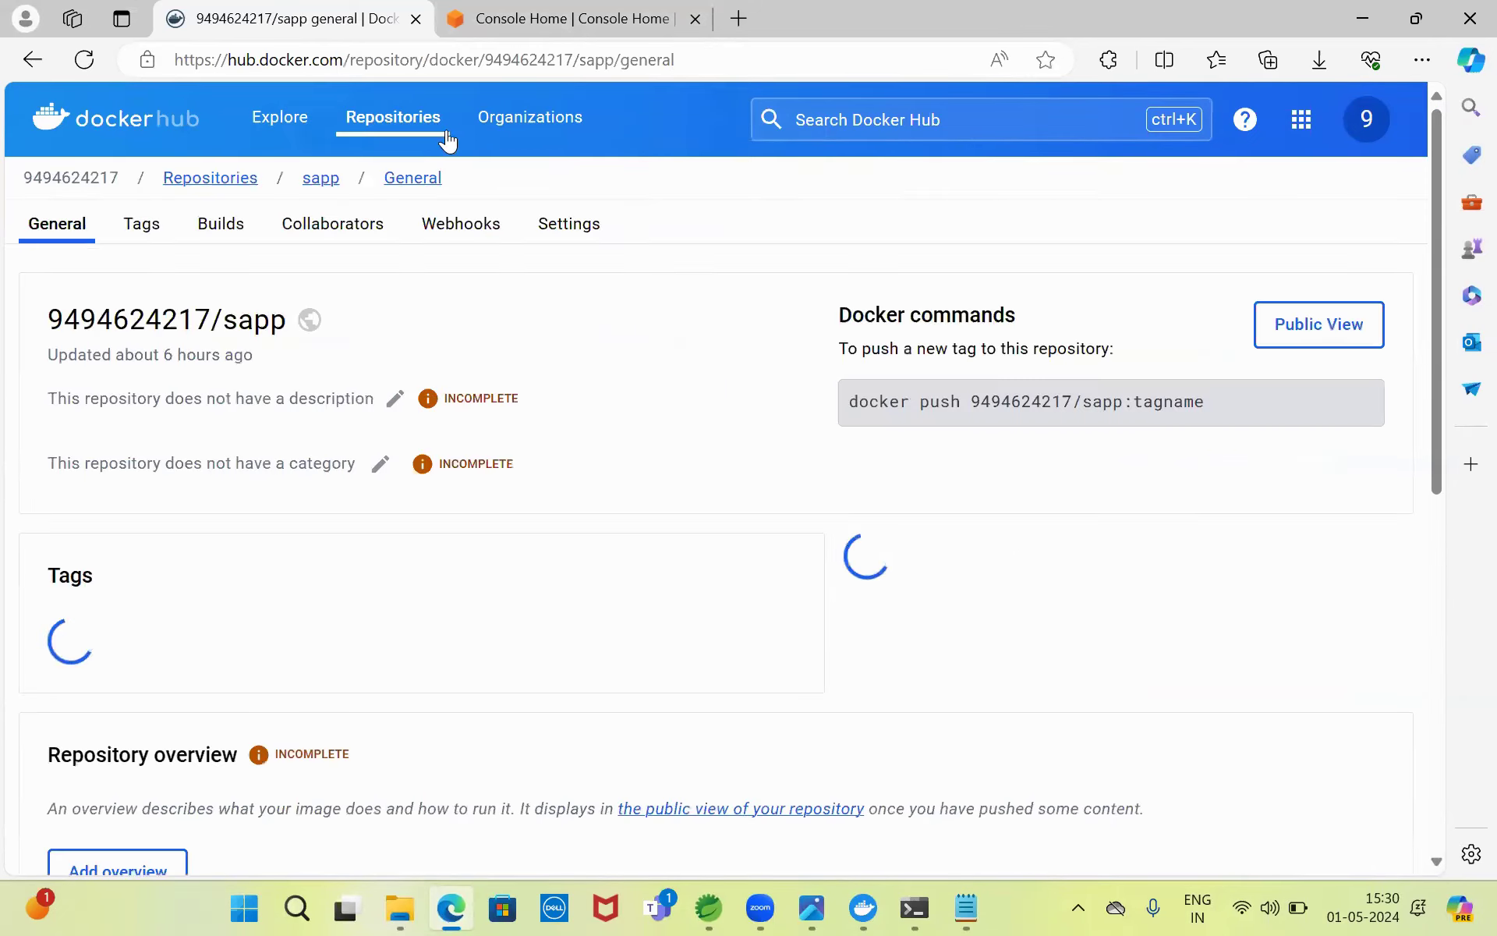
{"action": "left_click_drag", "start_coordinate": [971, 401], "coordinate": [1073, 402]}
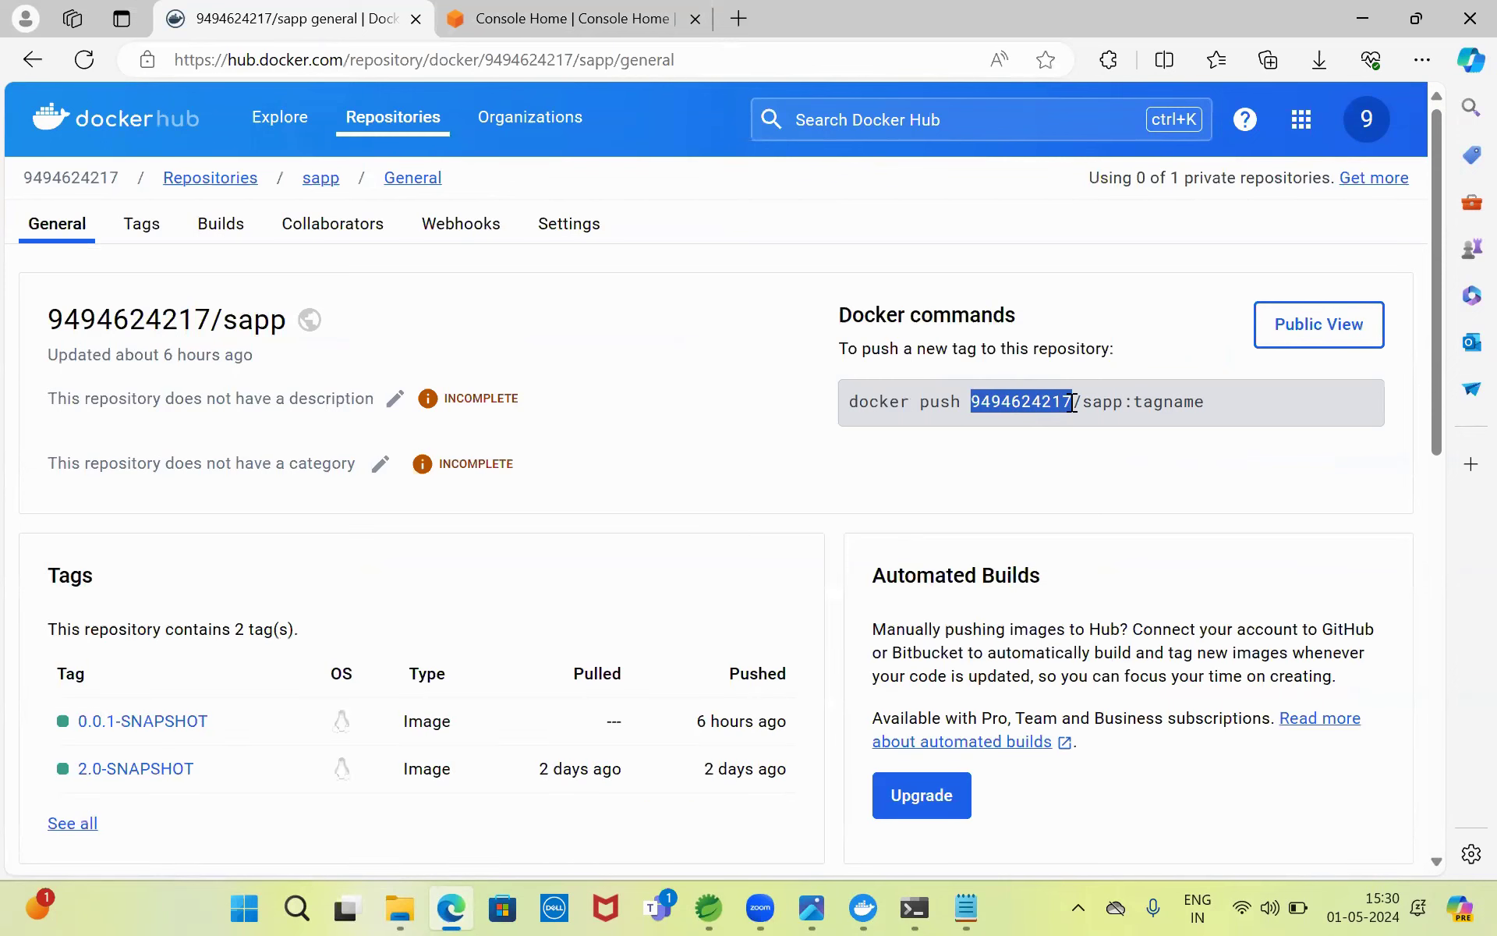
{"action": "left_click", "coordinate": [105, 119]}
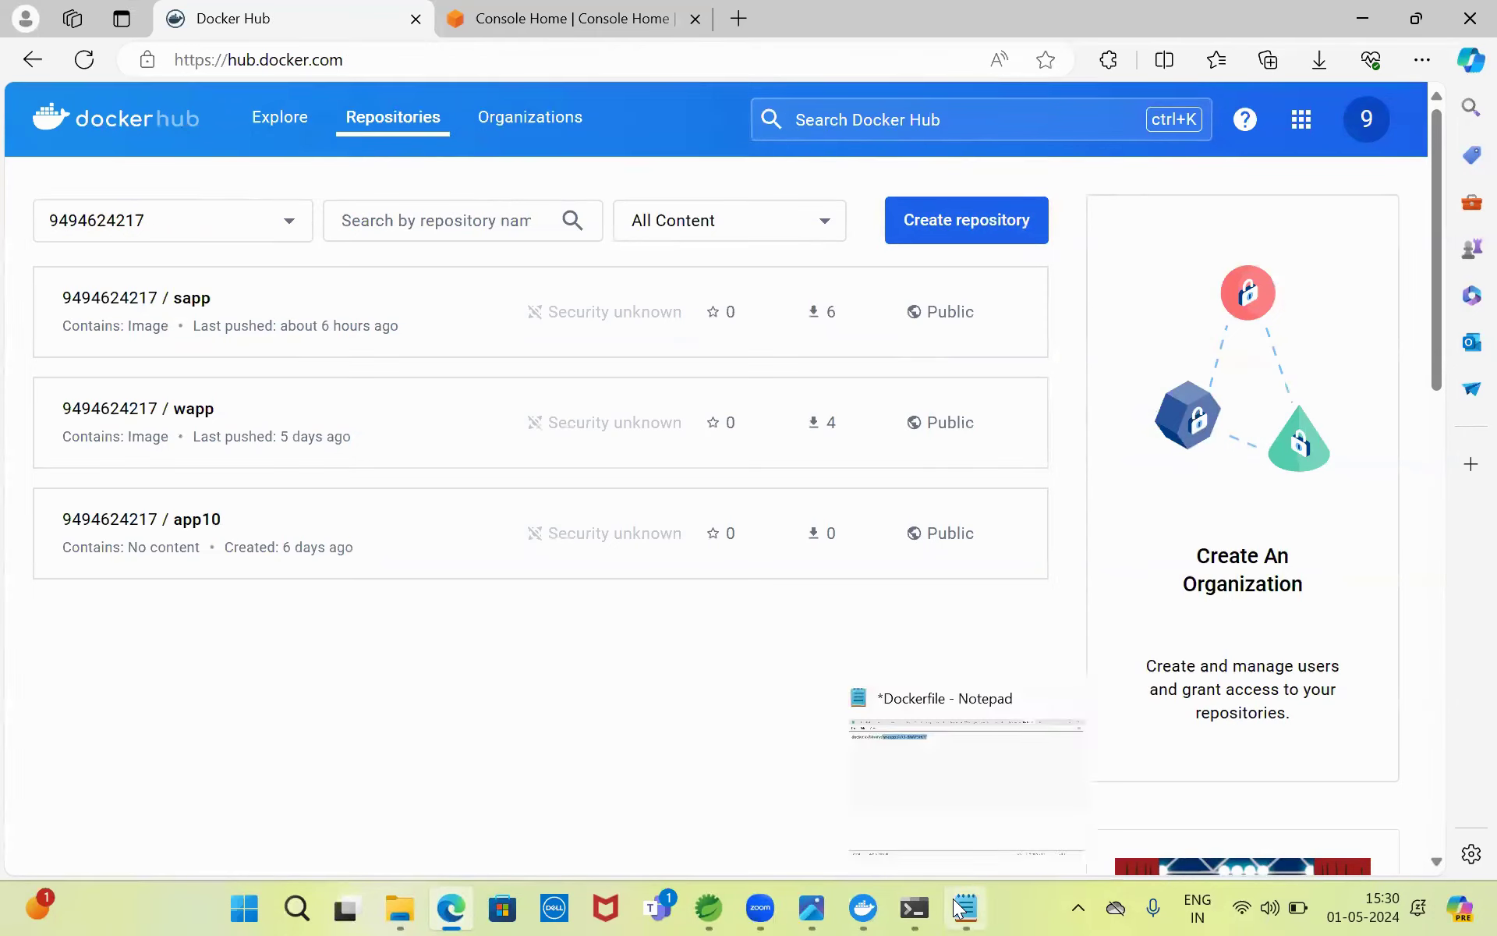
{"action": "left_click", "coordinate": [808, 683]}
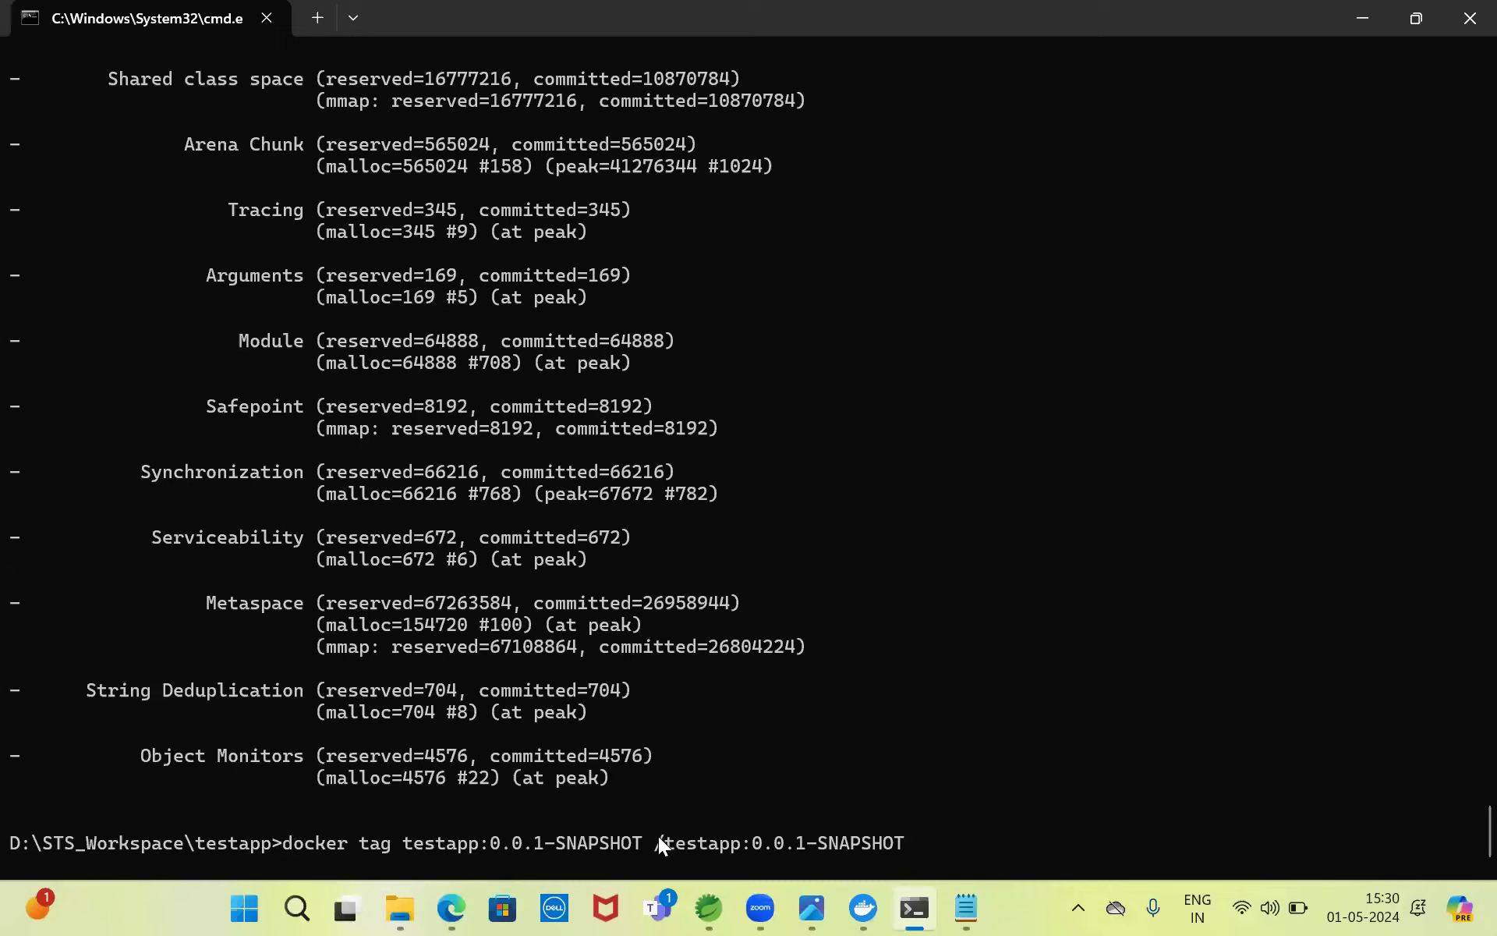
- Insert the Docker Hub username before /testapp and run the docker tag command
{"action": "key", "text": "Left"}
{"action": "key", "text": "Left"}
{"action": "key", "text": "Left"}
{"action": "key", "text": "Left"}
{"action": "key", "text": "Left"}
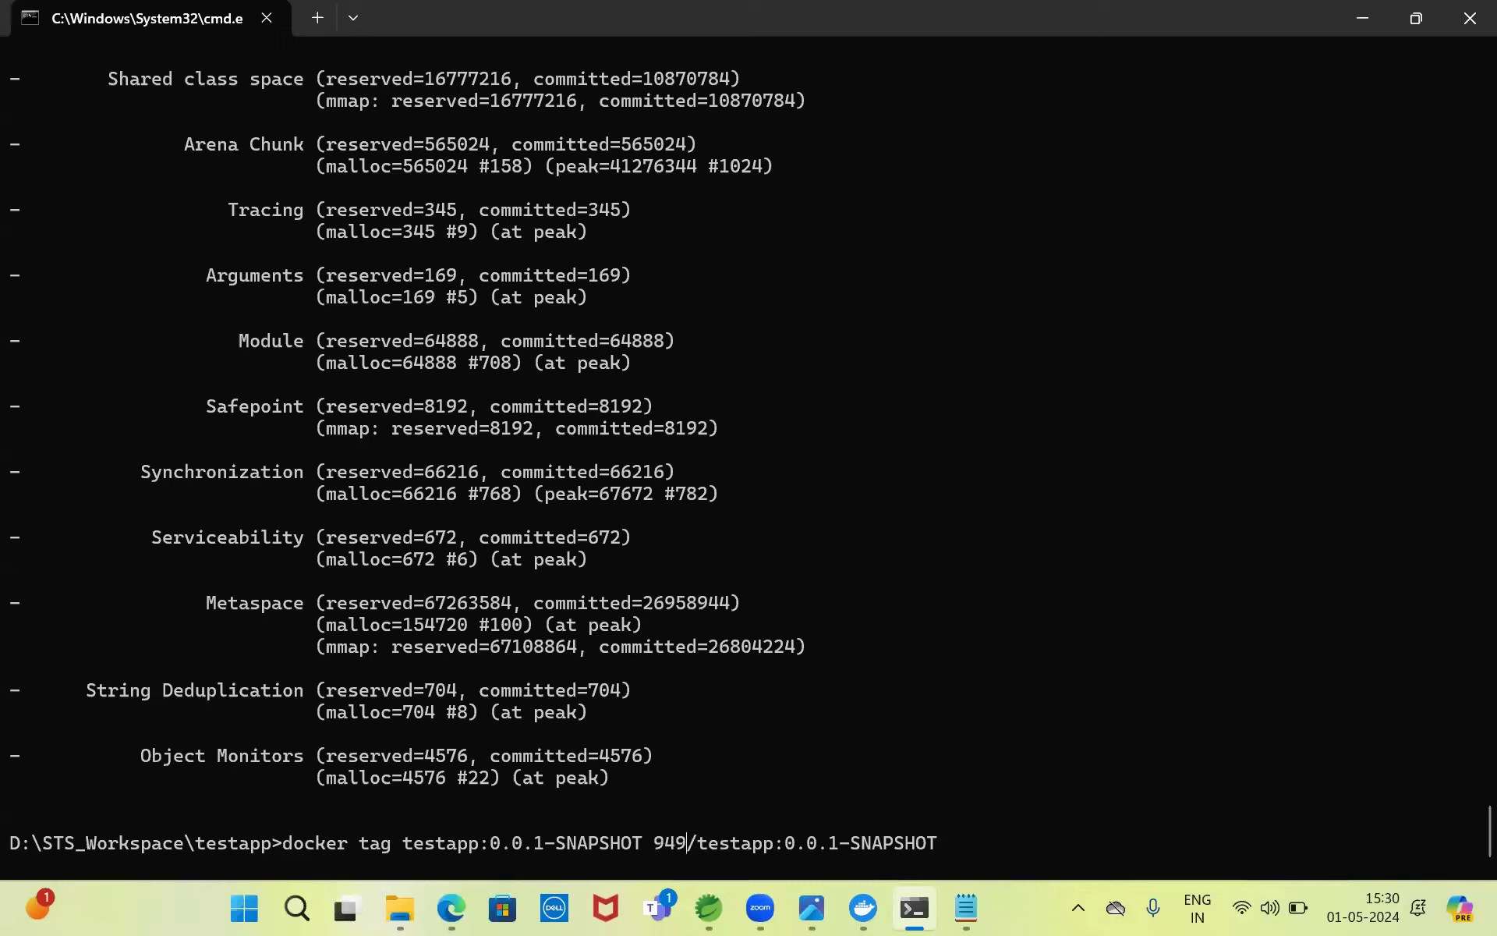
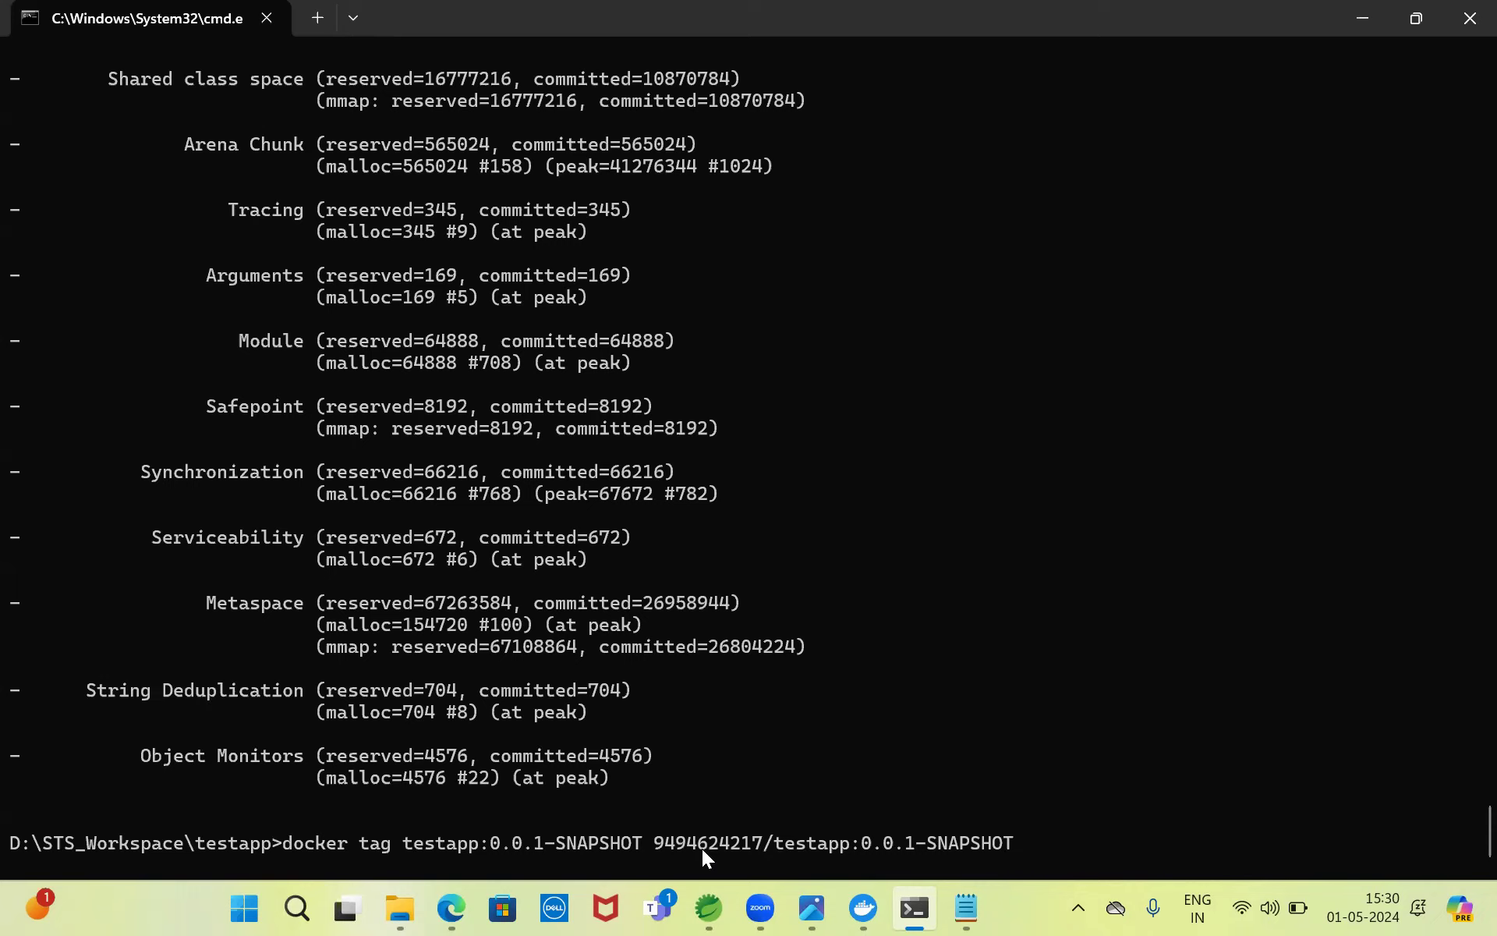
{"action": "key", "text": "Return"}
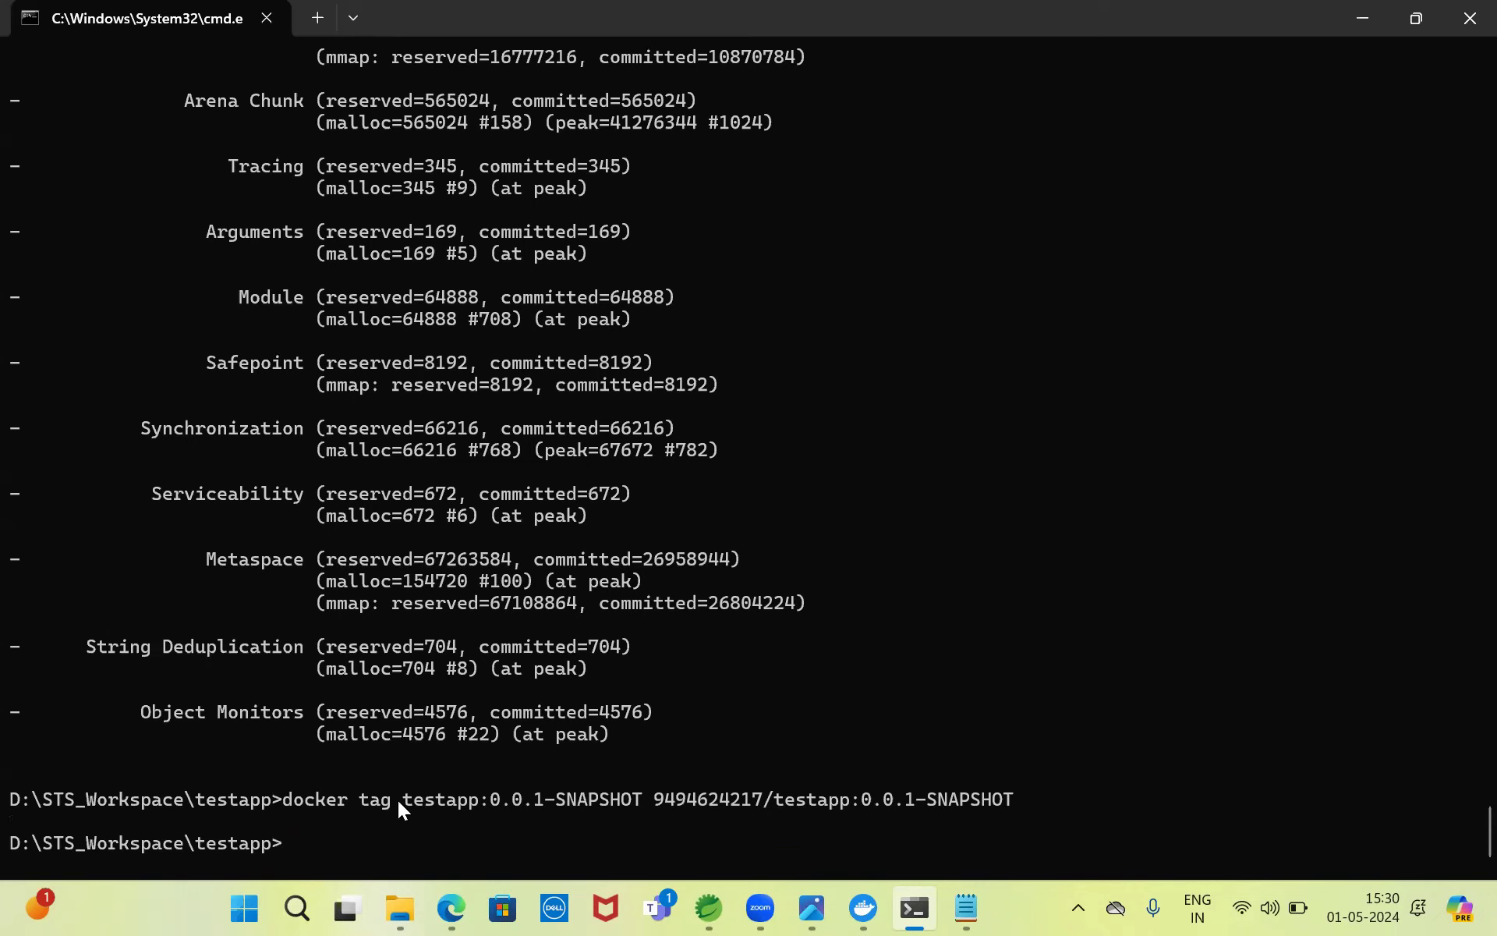
- Type 'docker push' followed by the copied namespaced testapp:0.0.1-SNAPSHOT image name
{"action": "type", "text": "docker push"}
{"action": "left_click_drag", "start_coordinate": [656, 795], "coordinate": [951, 796]}
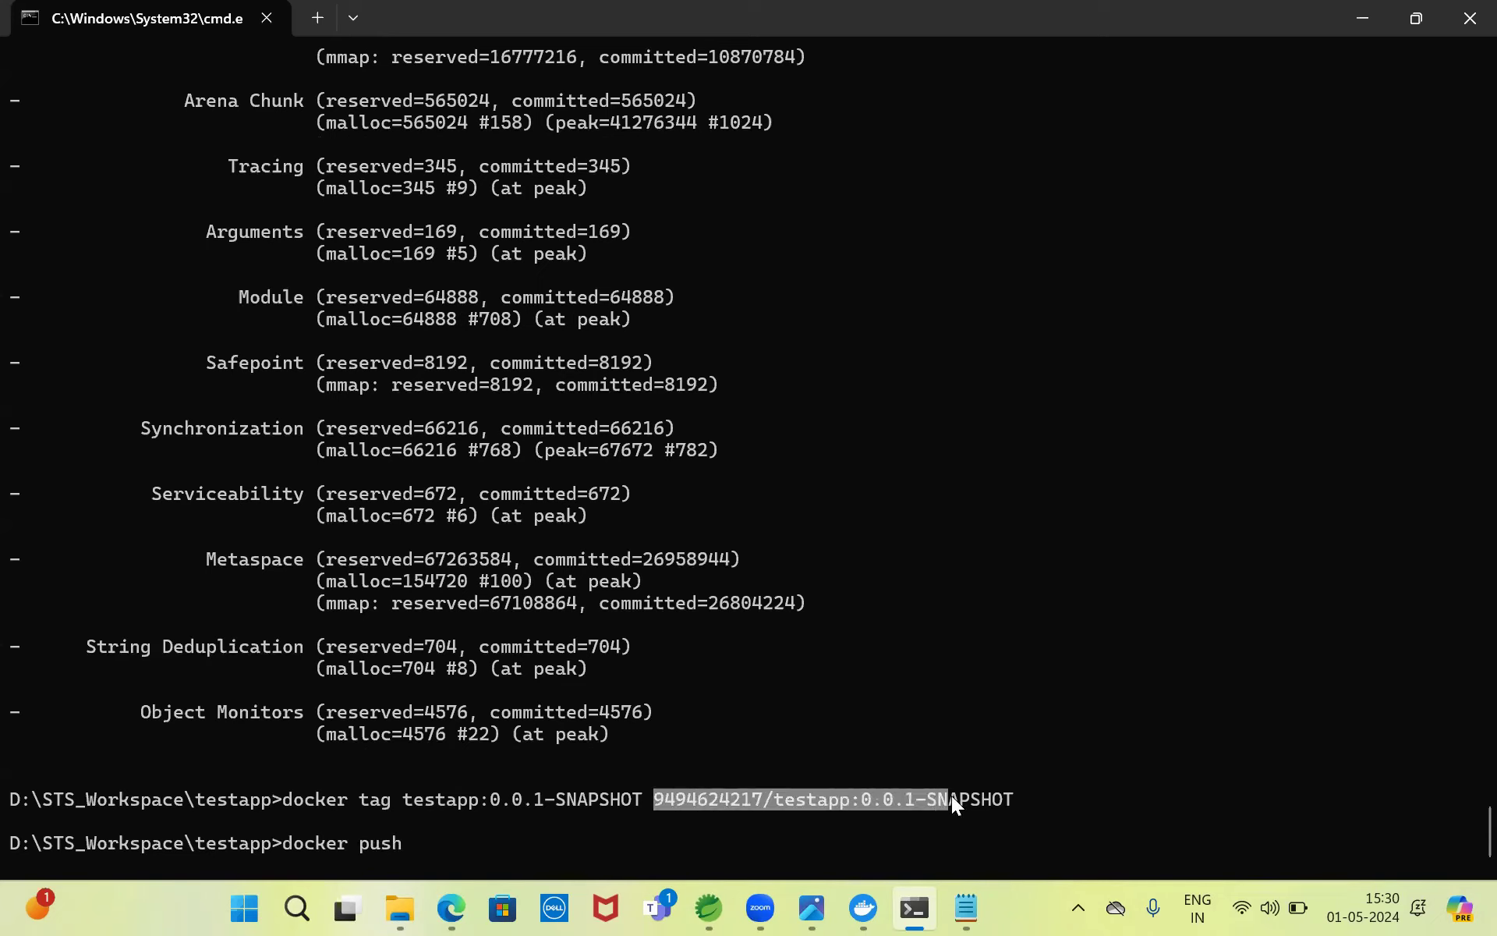
{"action": "key", "text": "ctrl+c"}
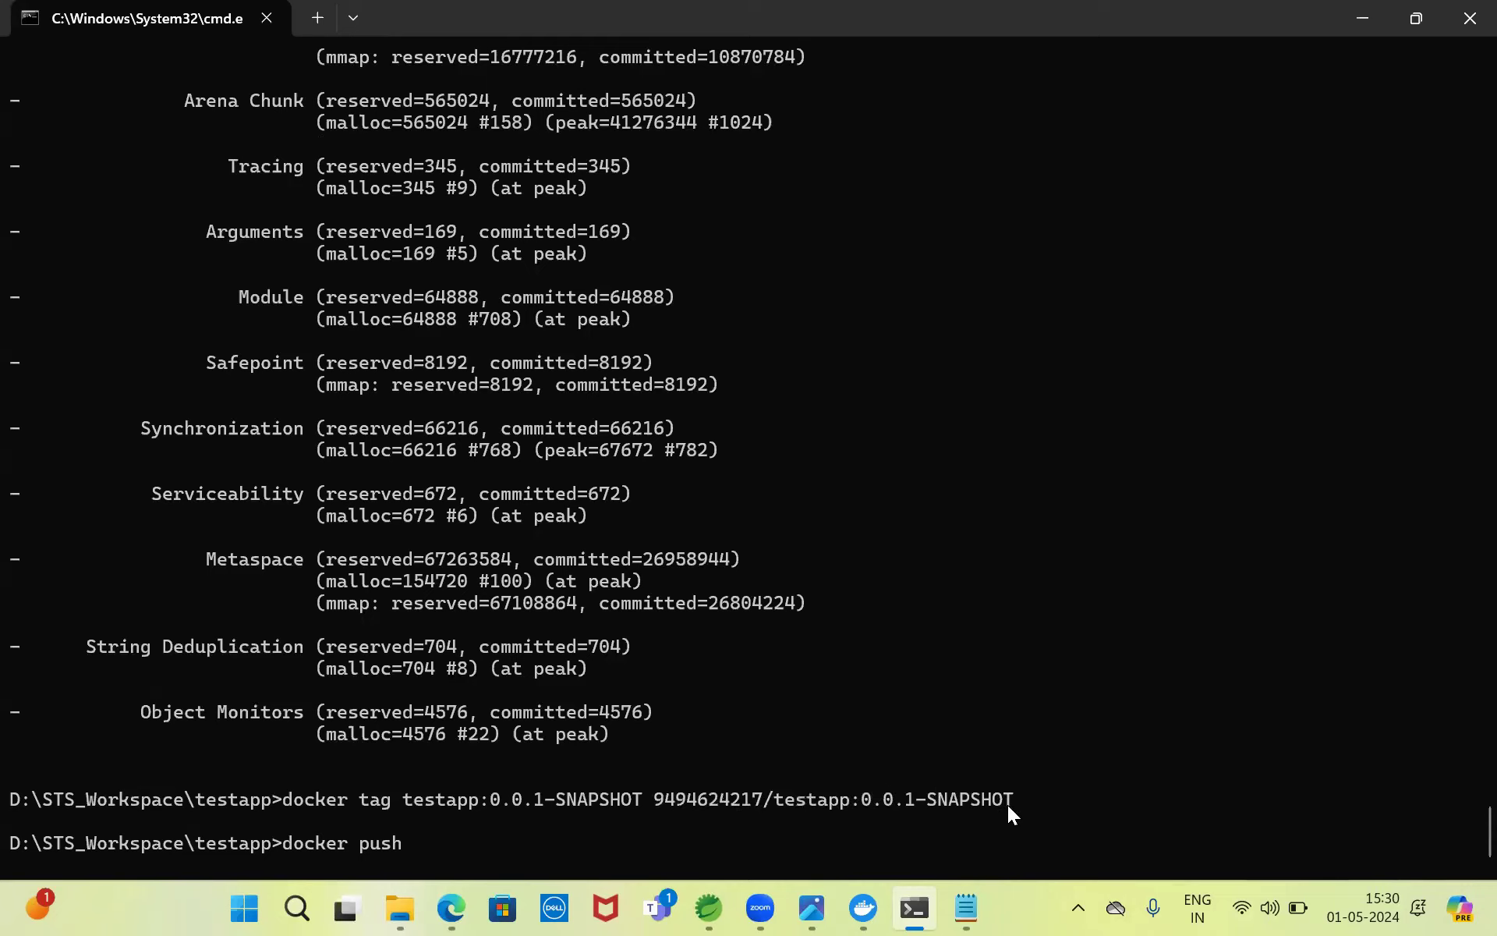
{"action": "key", "text": "ctrl+v"}
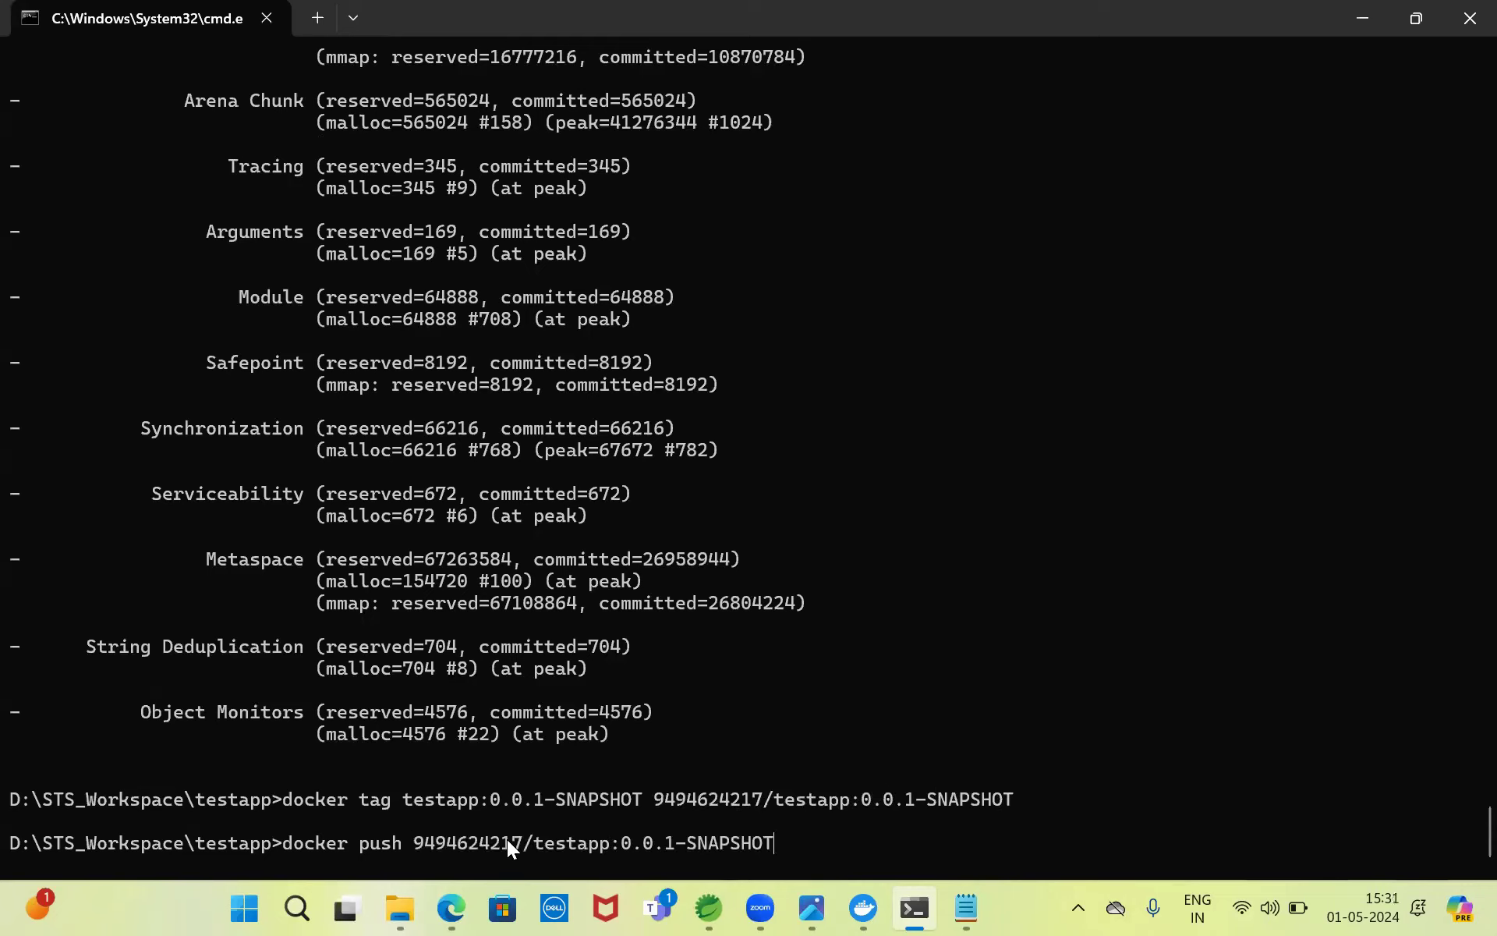
- Review the deployment steps diagram and reload the Docker Hub repositories page
{"action": "left_click", "coordinate": [812, 907]}
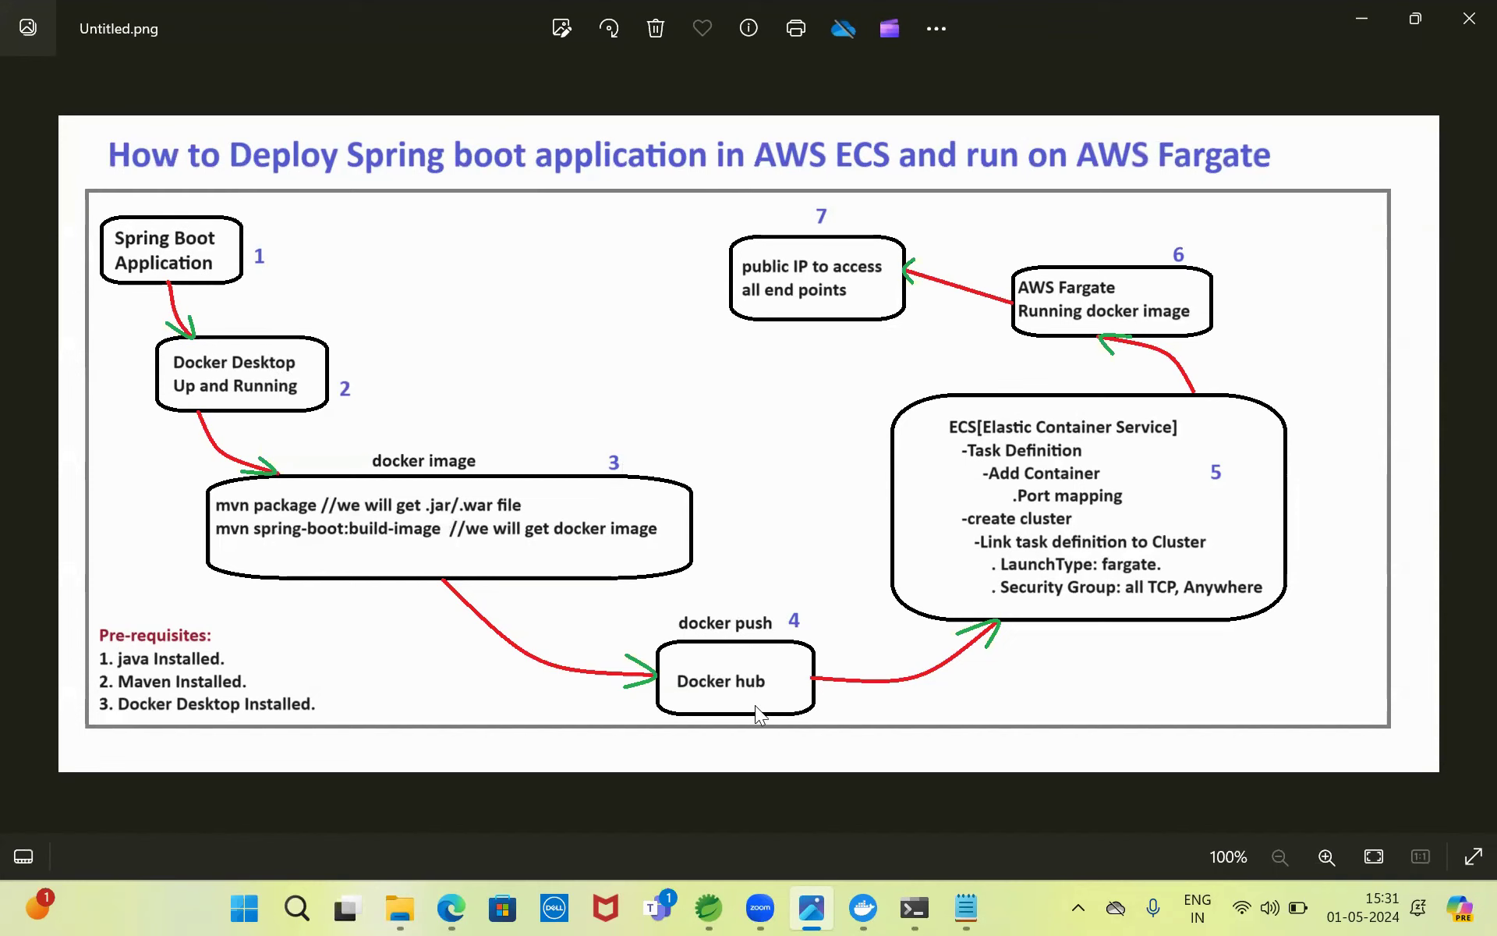
{"action": "left_click", "coordinate": [1350, 13]}
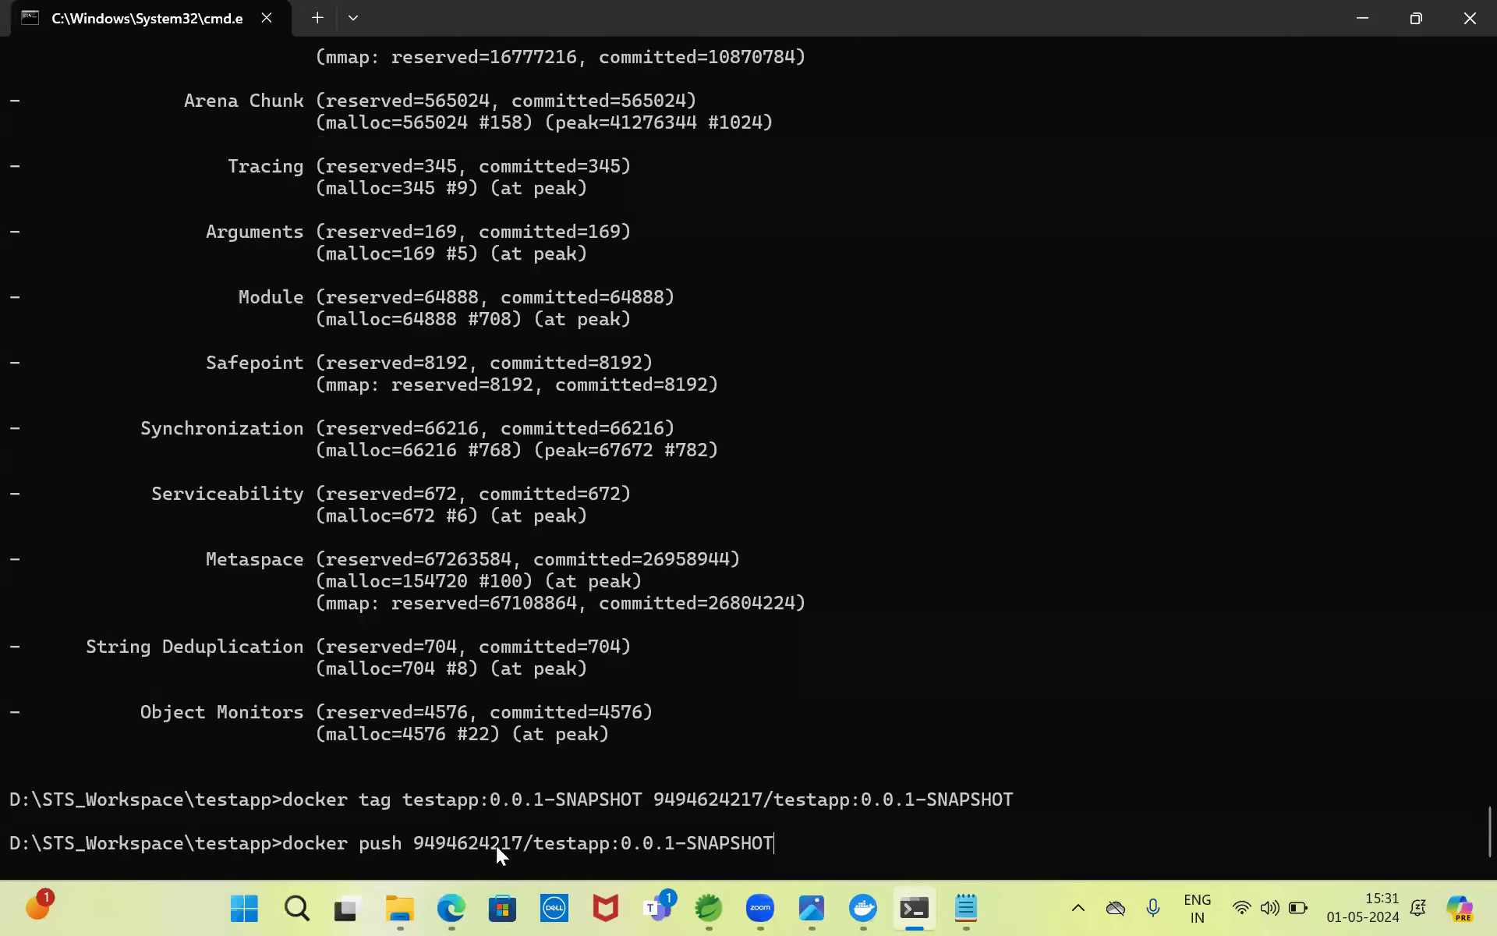
{"action": "left_click", "coordinate": [450, 907]}
{"action": "left_click", "coordinate": [84, 60]}
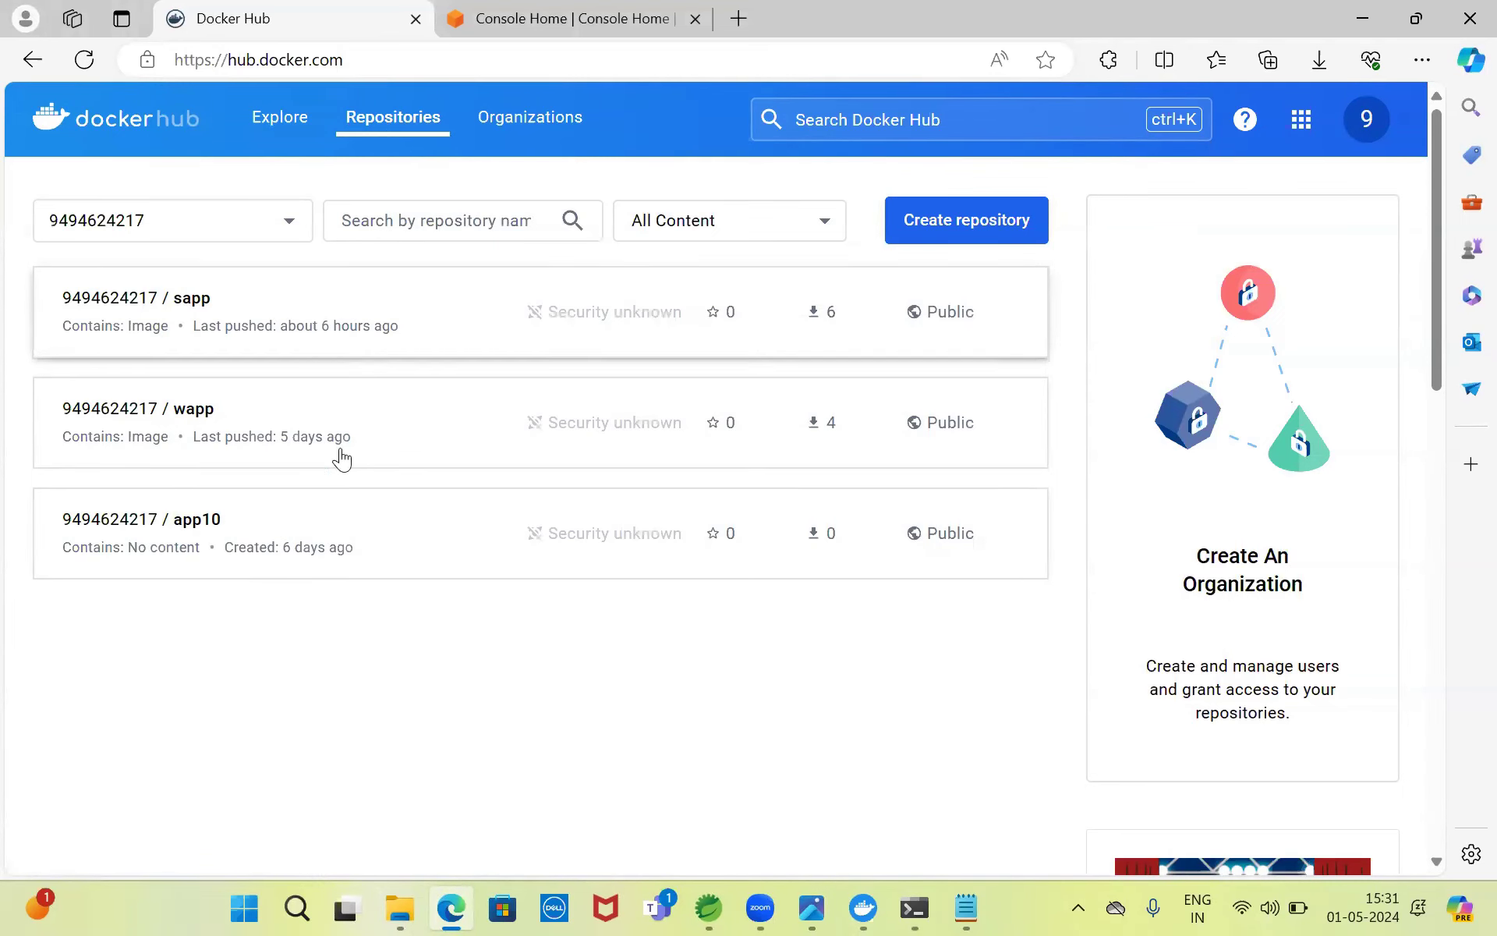
{"action": "left_click", "coordinate": [914, 907]}
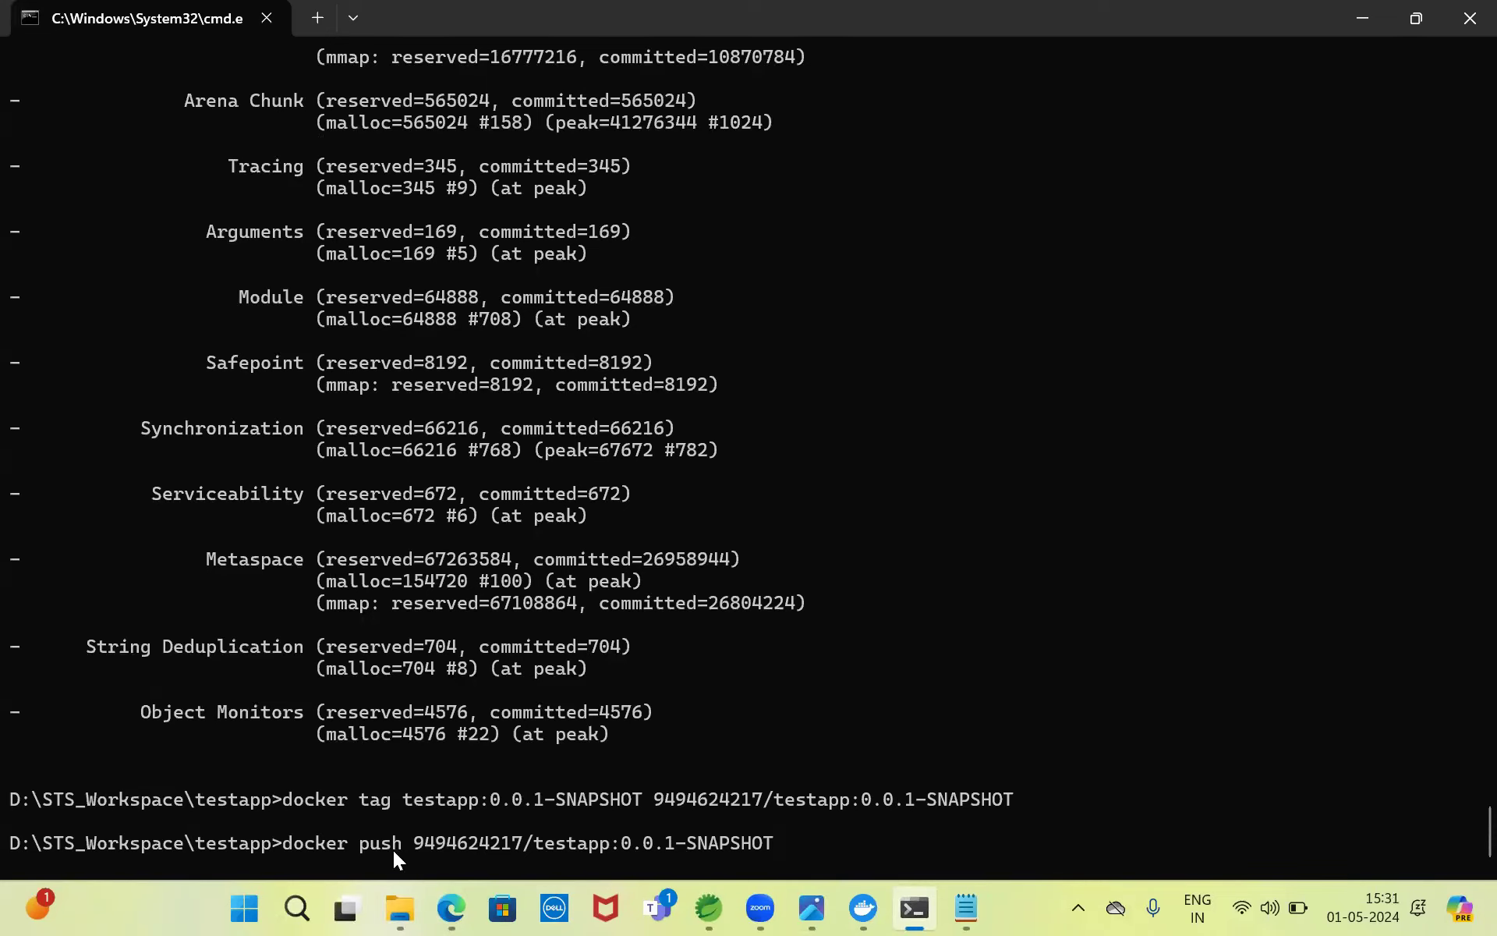
- Cut the pending docker push command off the prompt line
{"action": "left_click_drag", "start_coordinate": [284, 838], "coordinate": [744, 847]}
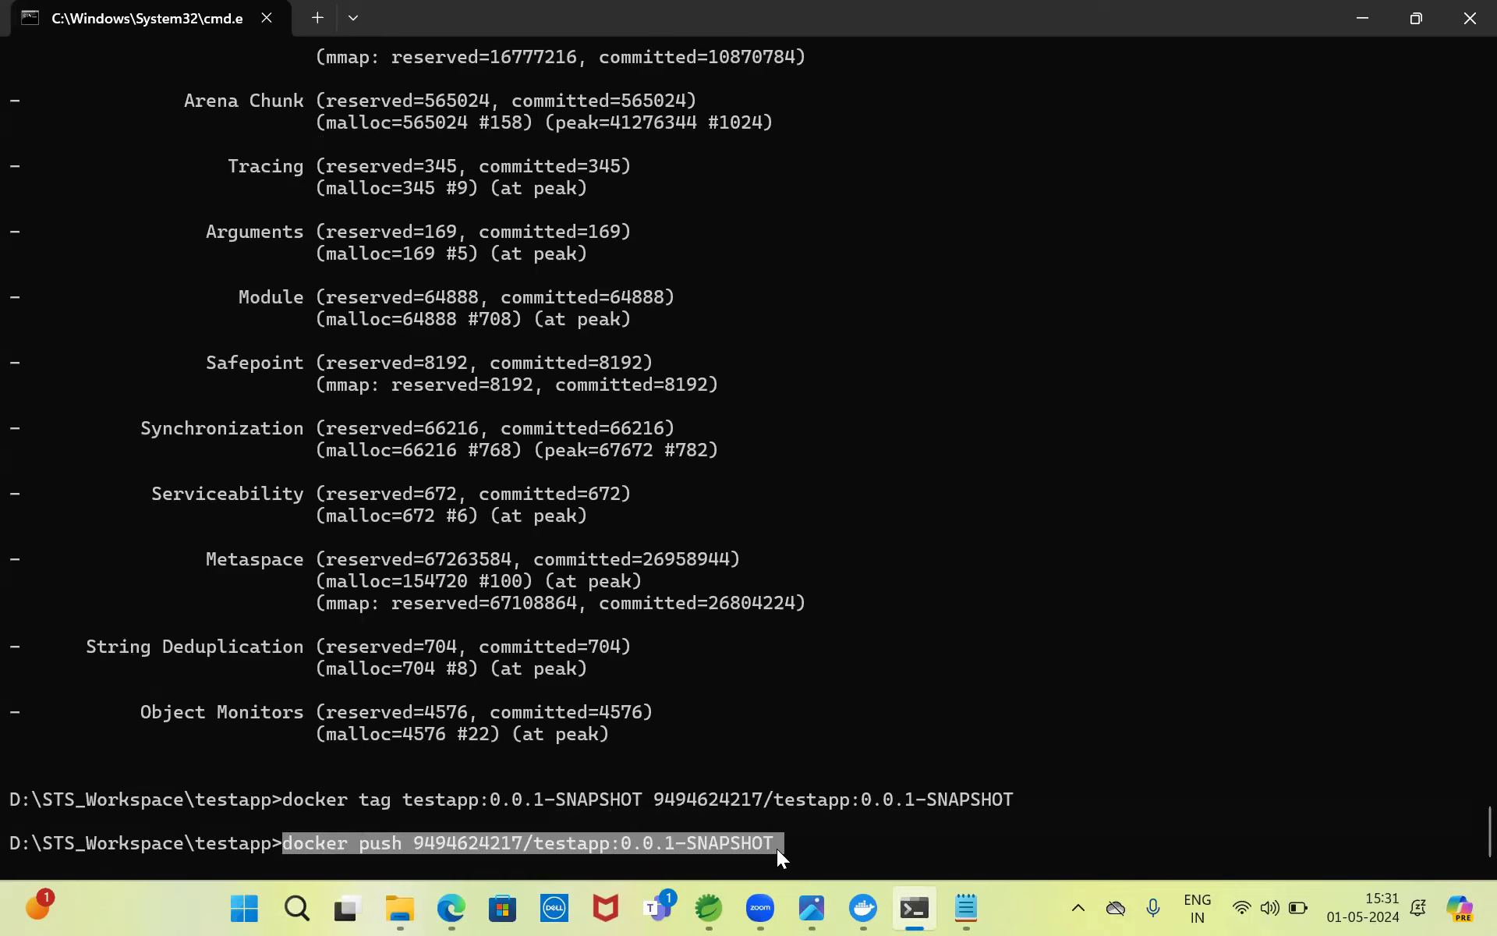
{"action": "key", "text": "ctrl+x"}
{"action": "key", "text": "BackSpace"}
{"action": "key", "text": "BackSpace"}
{"action": "key", "text": "BackSpace"}
{"action": "key", "text": "BackSpace"}
{"action": "key", "text": "BackSpace"}
{"action": "key", "text": "BackSpace"}
{"action": "key", "text": "BackSpace"}
{"action": "key", "text": "BackSpace"}
{"action": "key", "text": "BackSpace"}
{"action": "key", "text": "BackSpace"}
{"action": "key", "text": "BackSpace"}
{"action": "key", "text": "BackSpace"}
{"action": "key", "text": "BackSpace"}
{"action": "key", "text": "BackSpace"}
{"action": "key", "text": "BackSpace"}
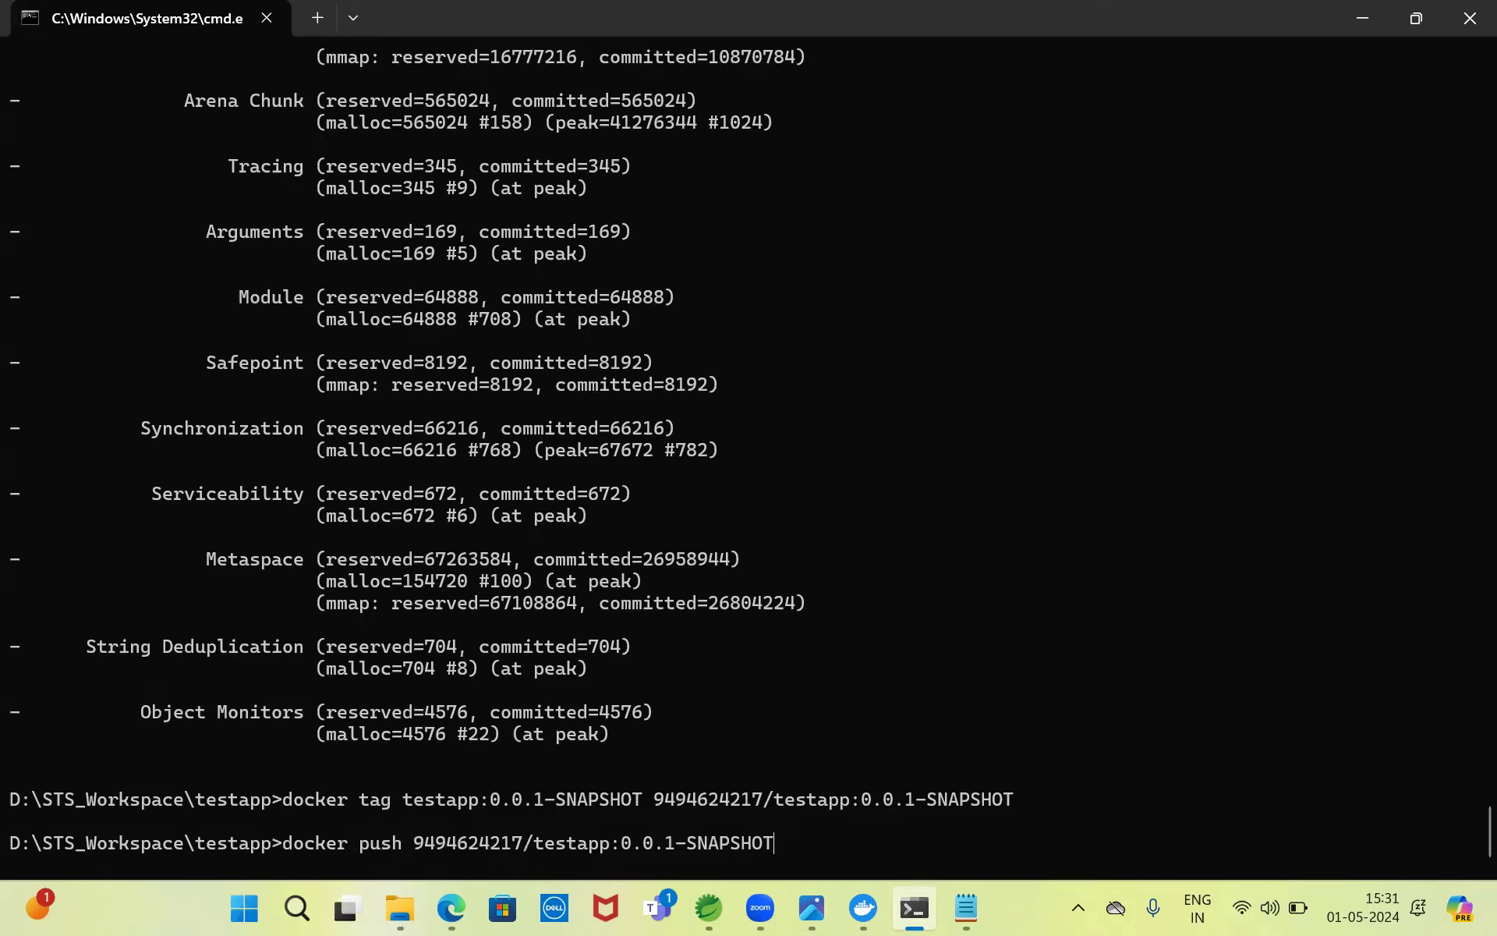
- Clear the line and type 'docker login -u "" -p "" docker.io', ready for the username
{"action": "key", "text": "Escape"}
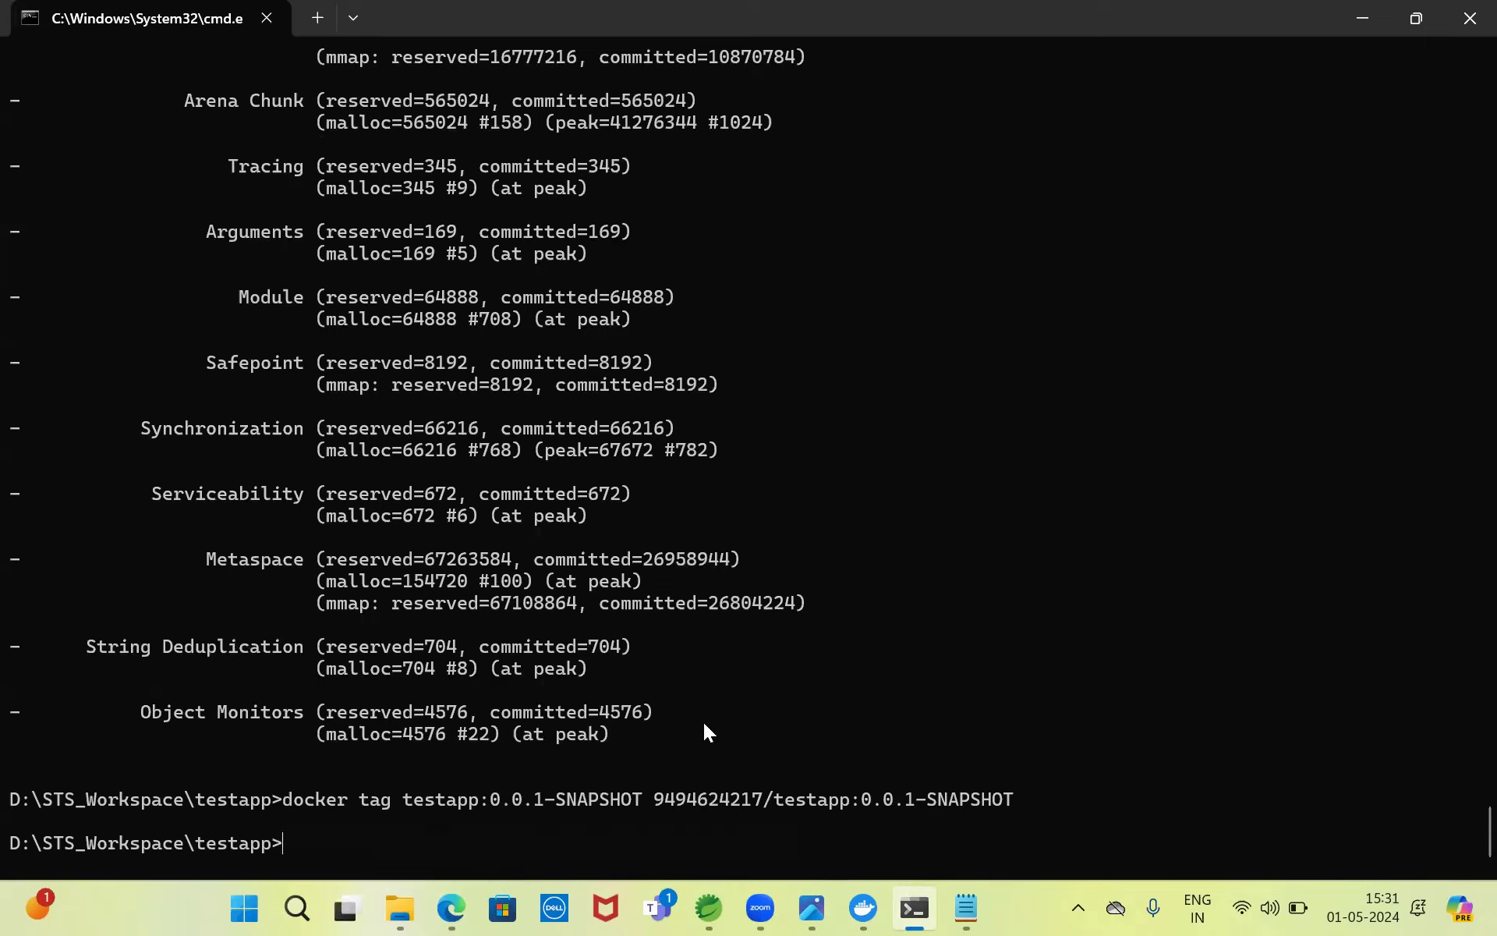
{"action": "type", "text": "docker login -u \"\" -p \"\" docker "}
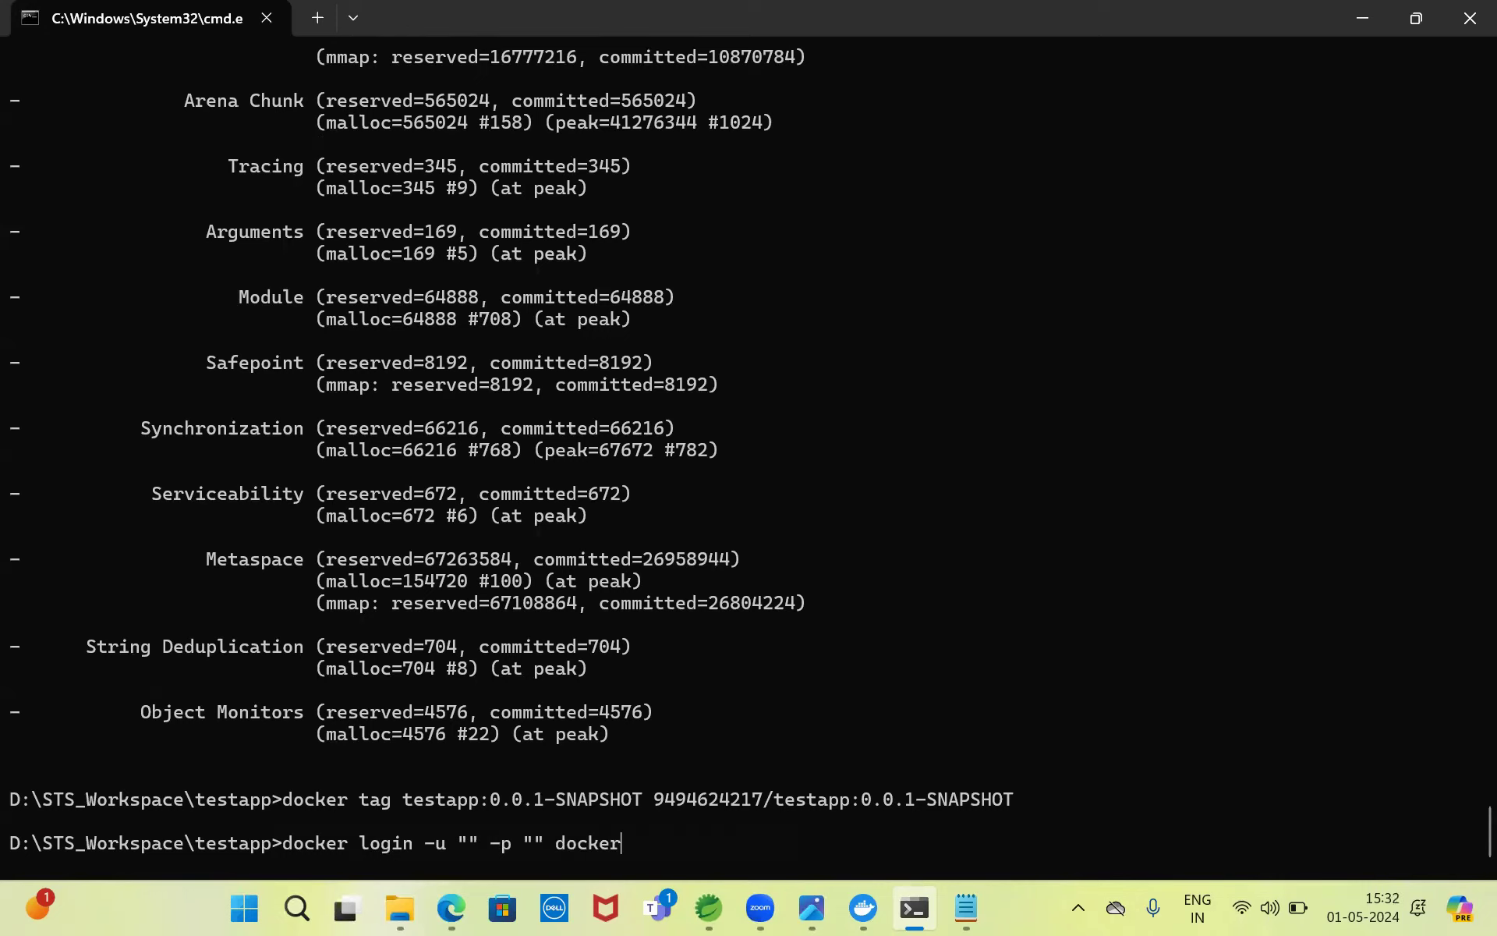
{"action": "type", "text": ".io"}
{"action": "key", "text": "Left"}
{"action": "key", "text": "Left"}
{"action": "key", "text": "Left"}
{"action": "key", "text": "Left"}
{"action": "key", "text": "Left"}
{"action": "key", "text": "Left"}
{"action": "key", "text": "Left"}
{"action": "key", "text": "Left"}
{"action": "key", "text": "Left"}
{"action": "key", "text": "Left"}
{"action": "key", "text": "Left"}
{"action": "key", "text": "Left"}
{"action": "key", "text": "Left"}
{"action": "key", "text": "Left"}
{"action": "key", "text": "Left"}
{"action": "key", "text": "Left"}
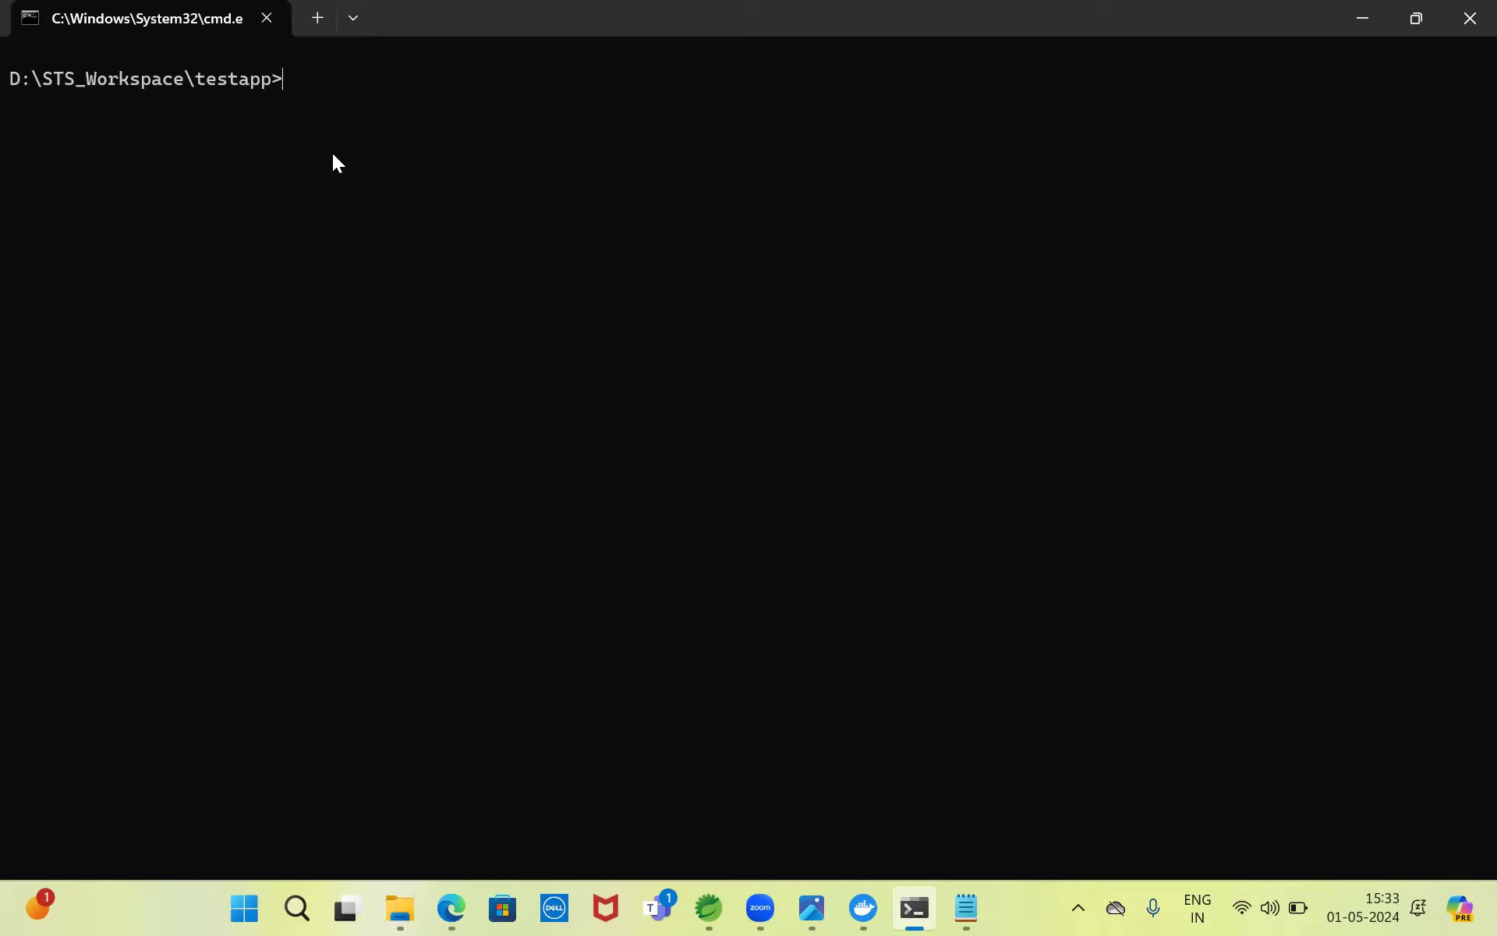
- Clear the screen with cls, then push the tagged testapp:0.0.1-SNAPSHOT image to docker.io
{"action": "type", "text": "cls"}
{"action": "key", "text": "Return"}
{"action": "type", "text": "docker push"}
{"action": "key", "text": "ctrl+v"}
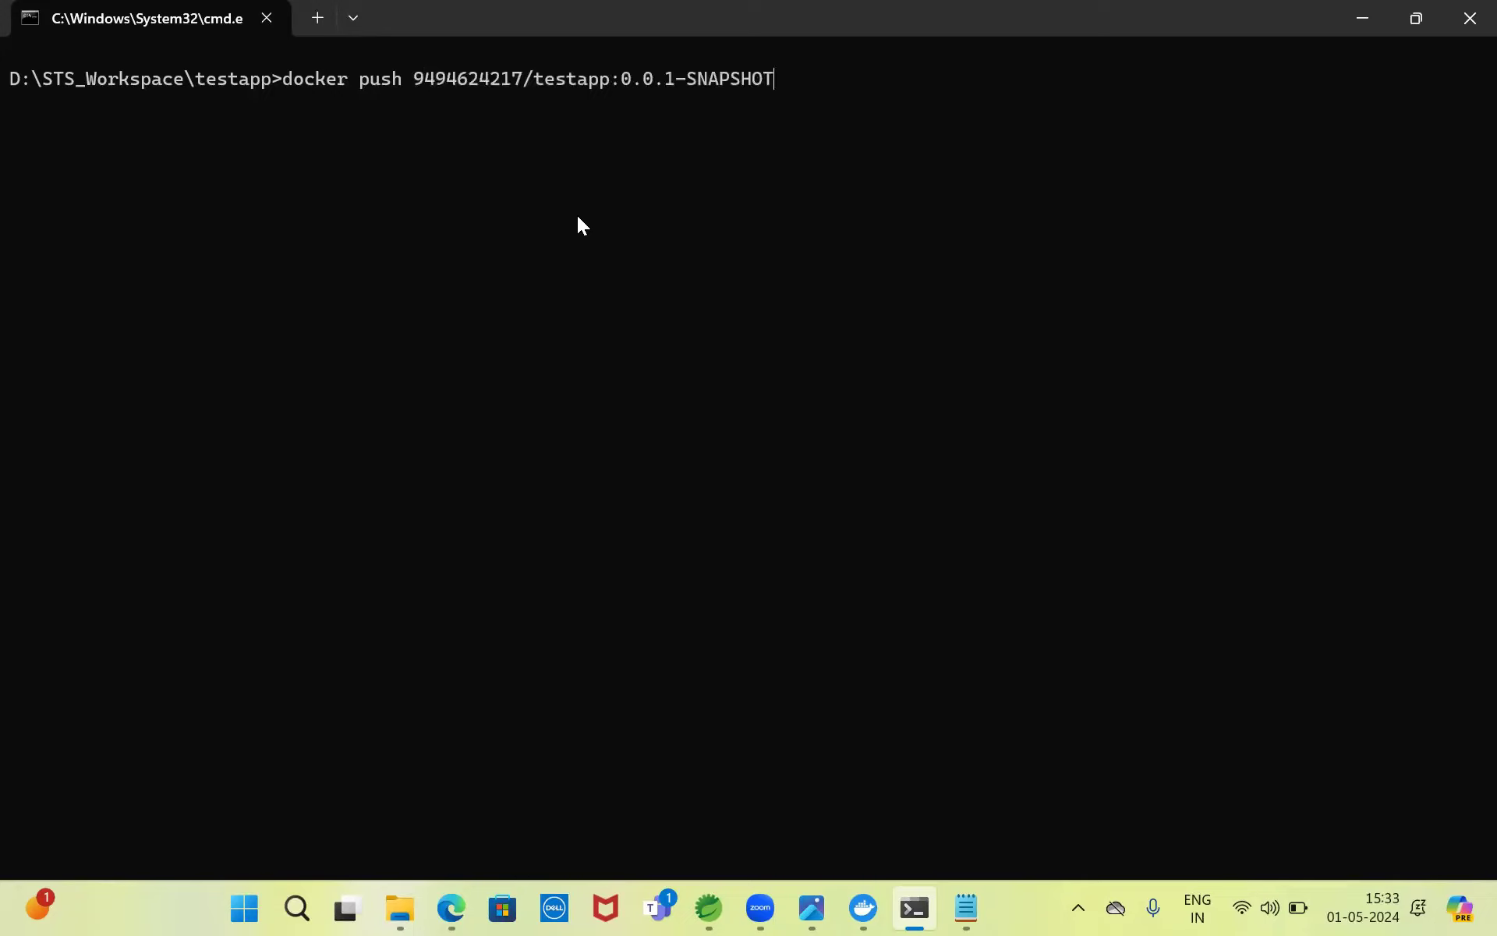
{"action": "key", "text": "Return"}
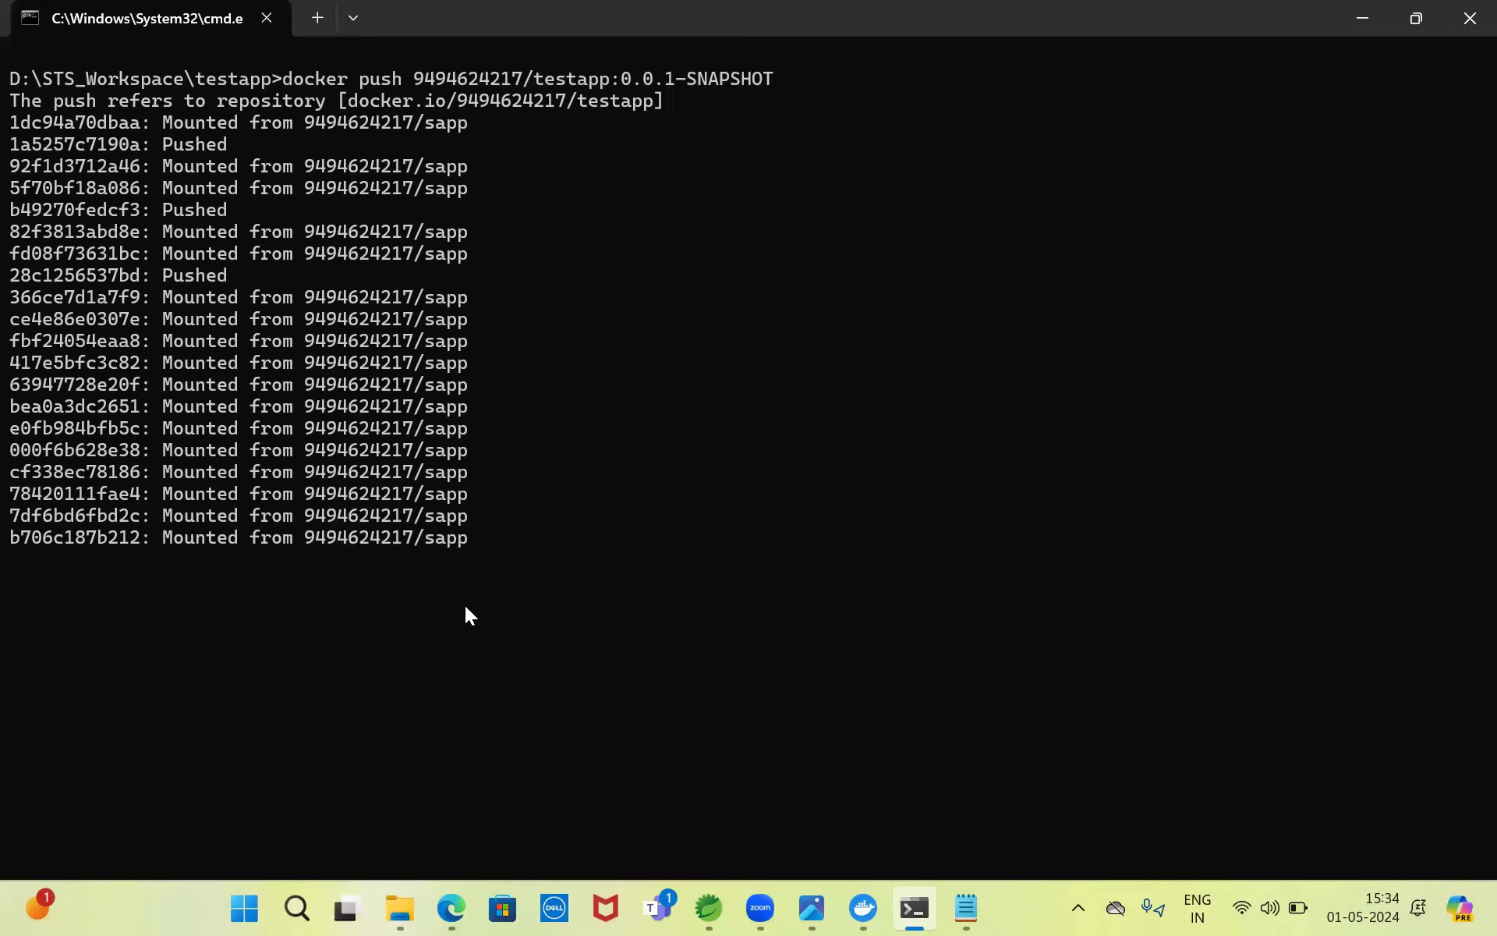
- Reload Docker Hub and confirm the new testapp repository shows a push under a minute ago
{"action": "left_click", "coordinate": [707, 907]}
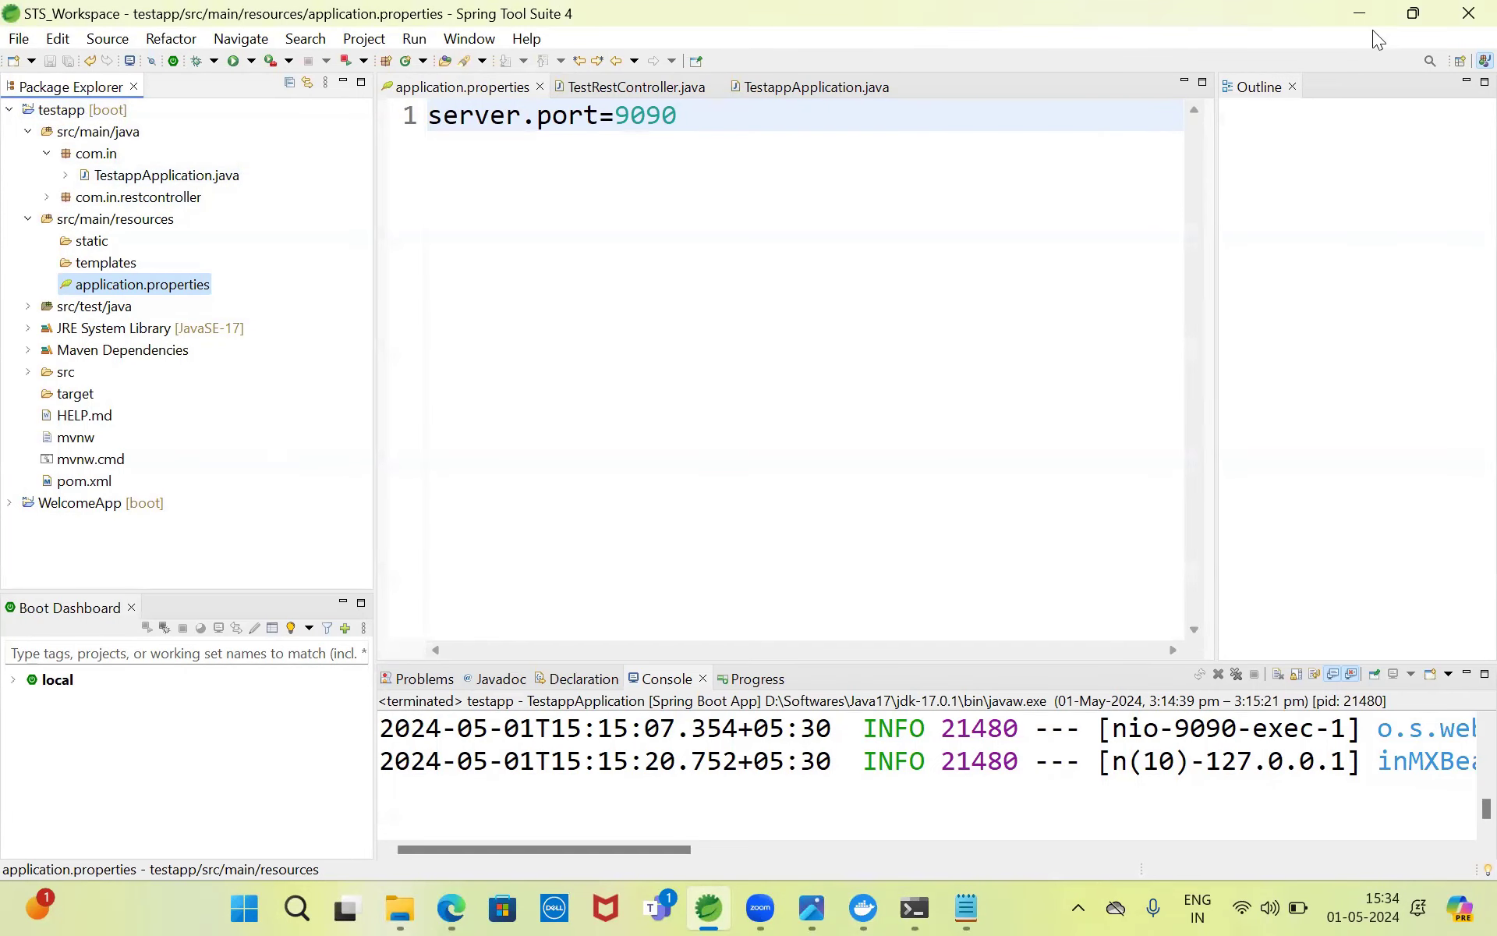
{"action": "left_click", "coordinate": [1361, 13]}
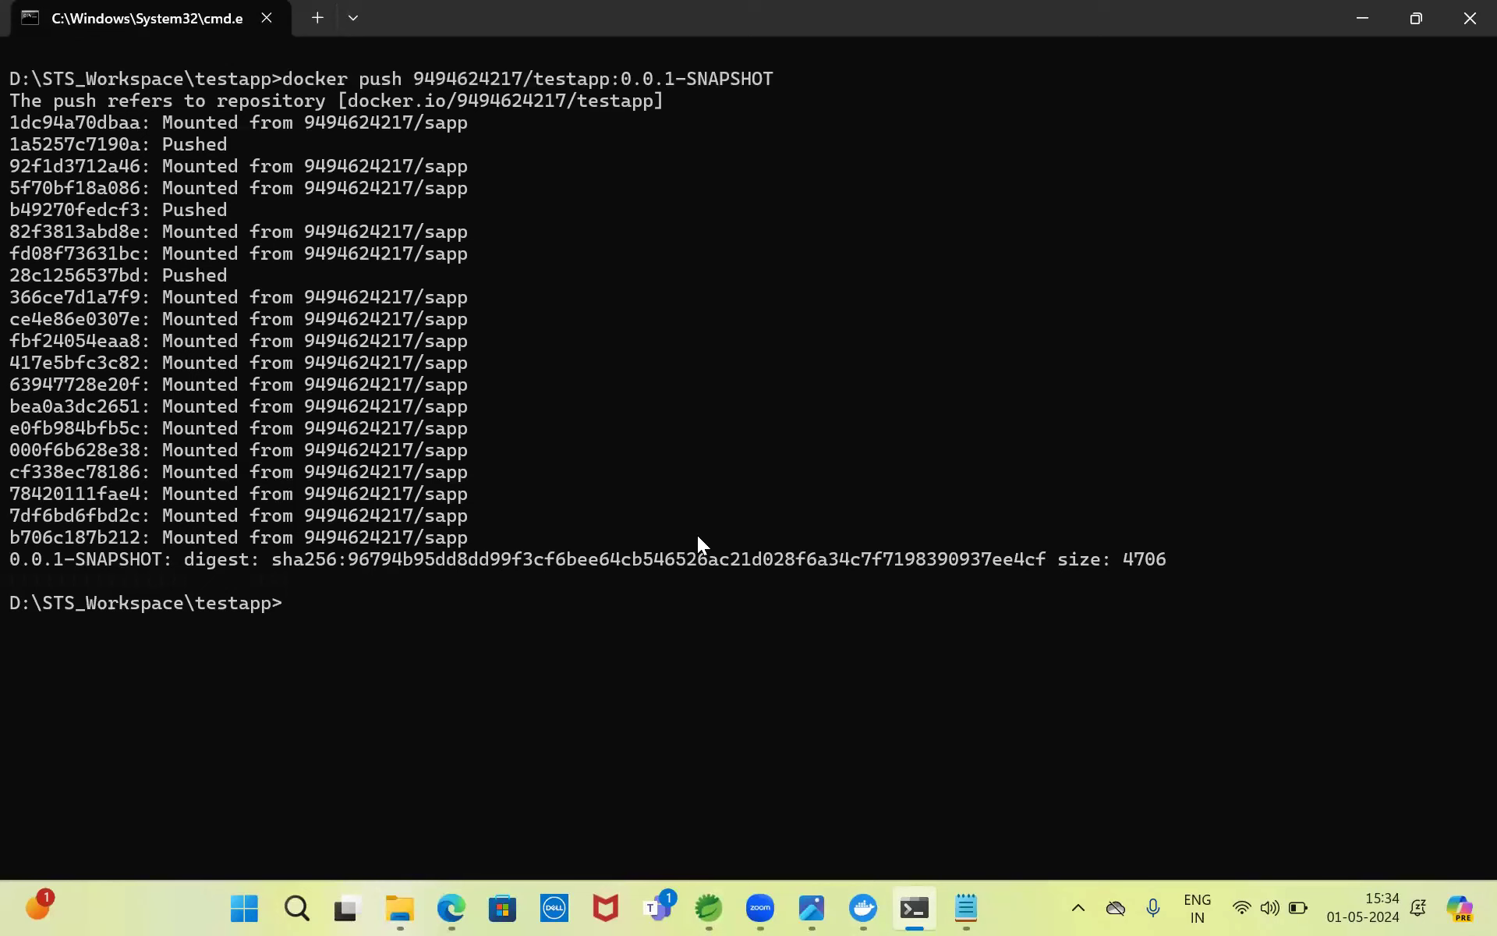
{"action": "left_click", "coordinate": [451, 907]}
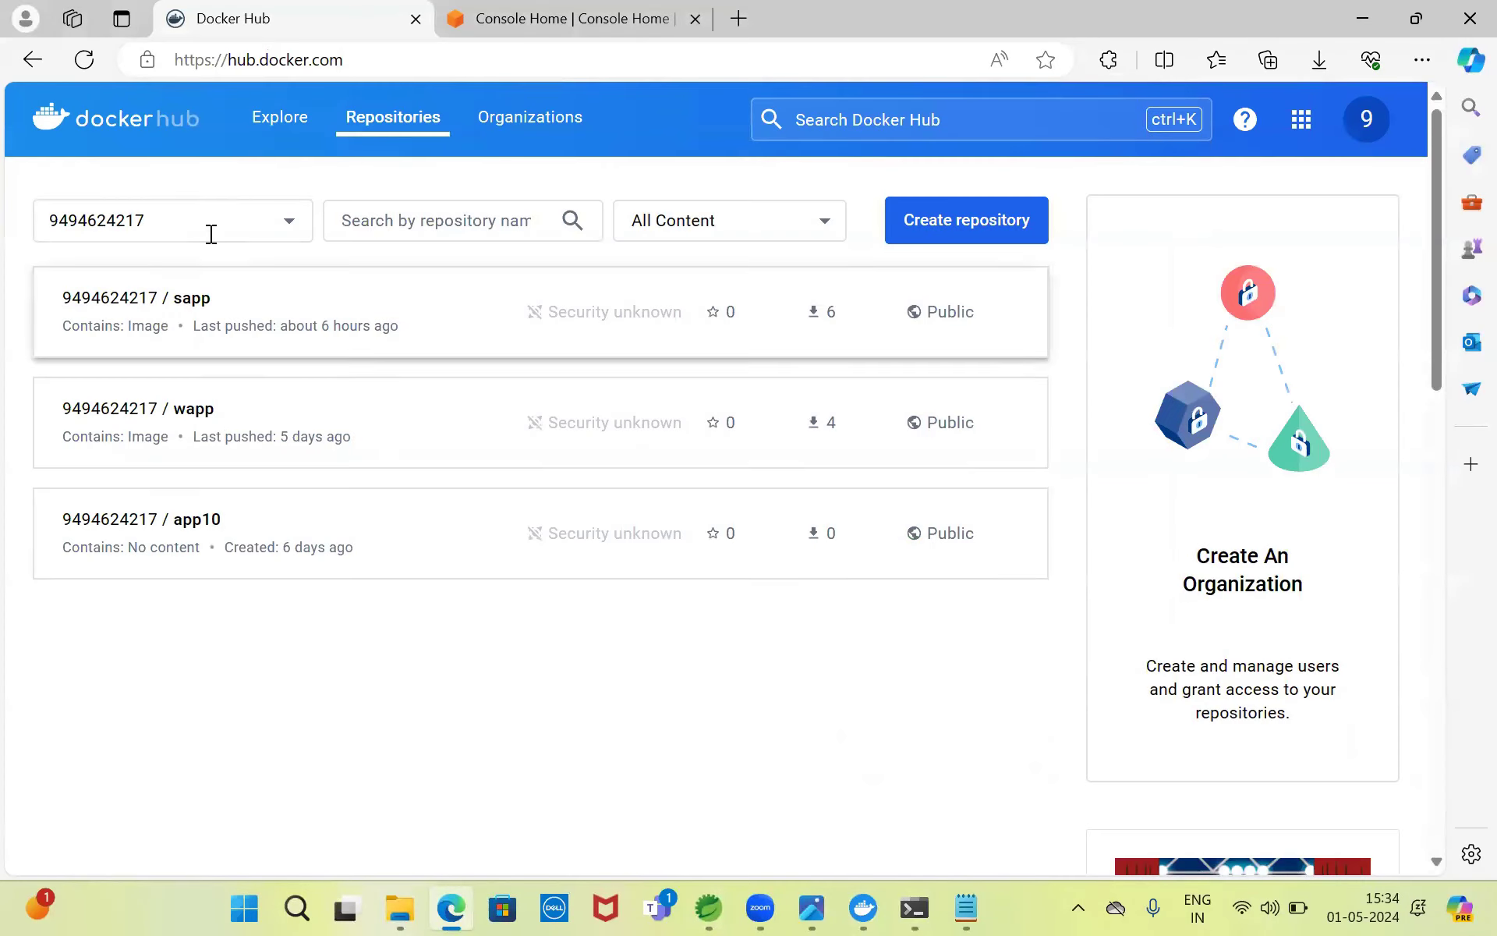
{"action": "left_click", "coordinate": [84, 61]}
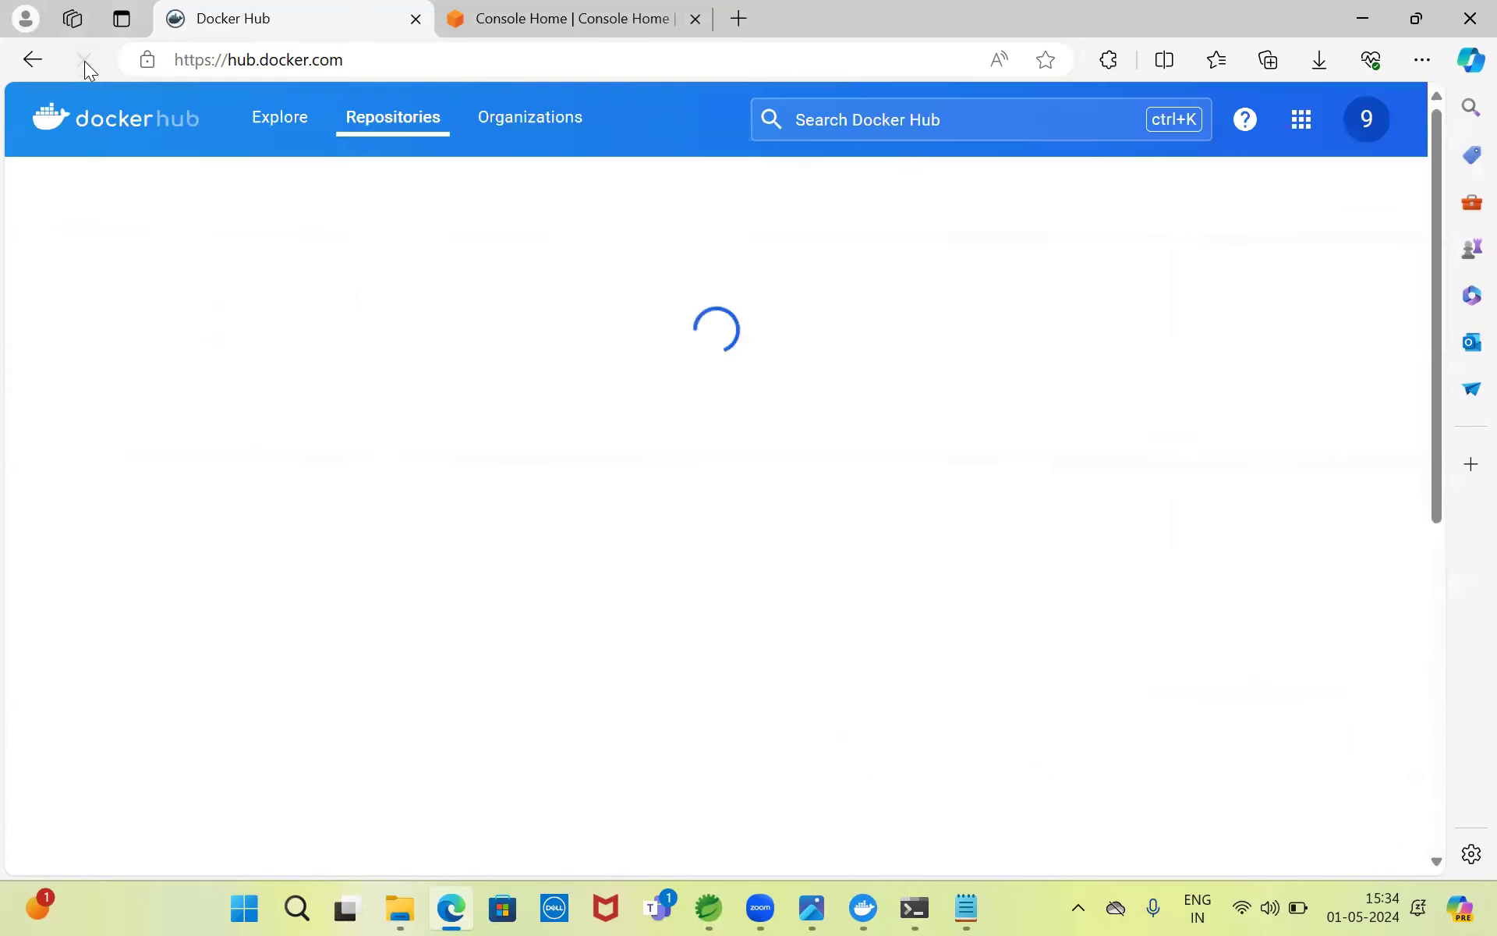
{"action": "left_click", "coordinate": [917, 907]}
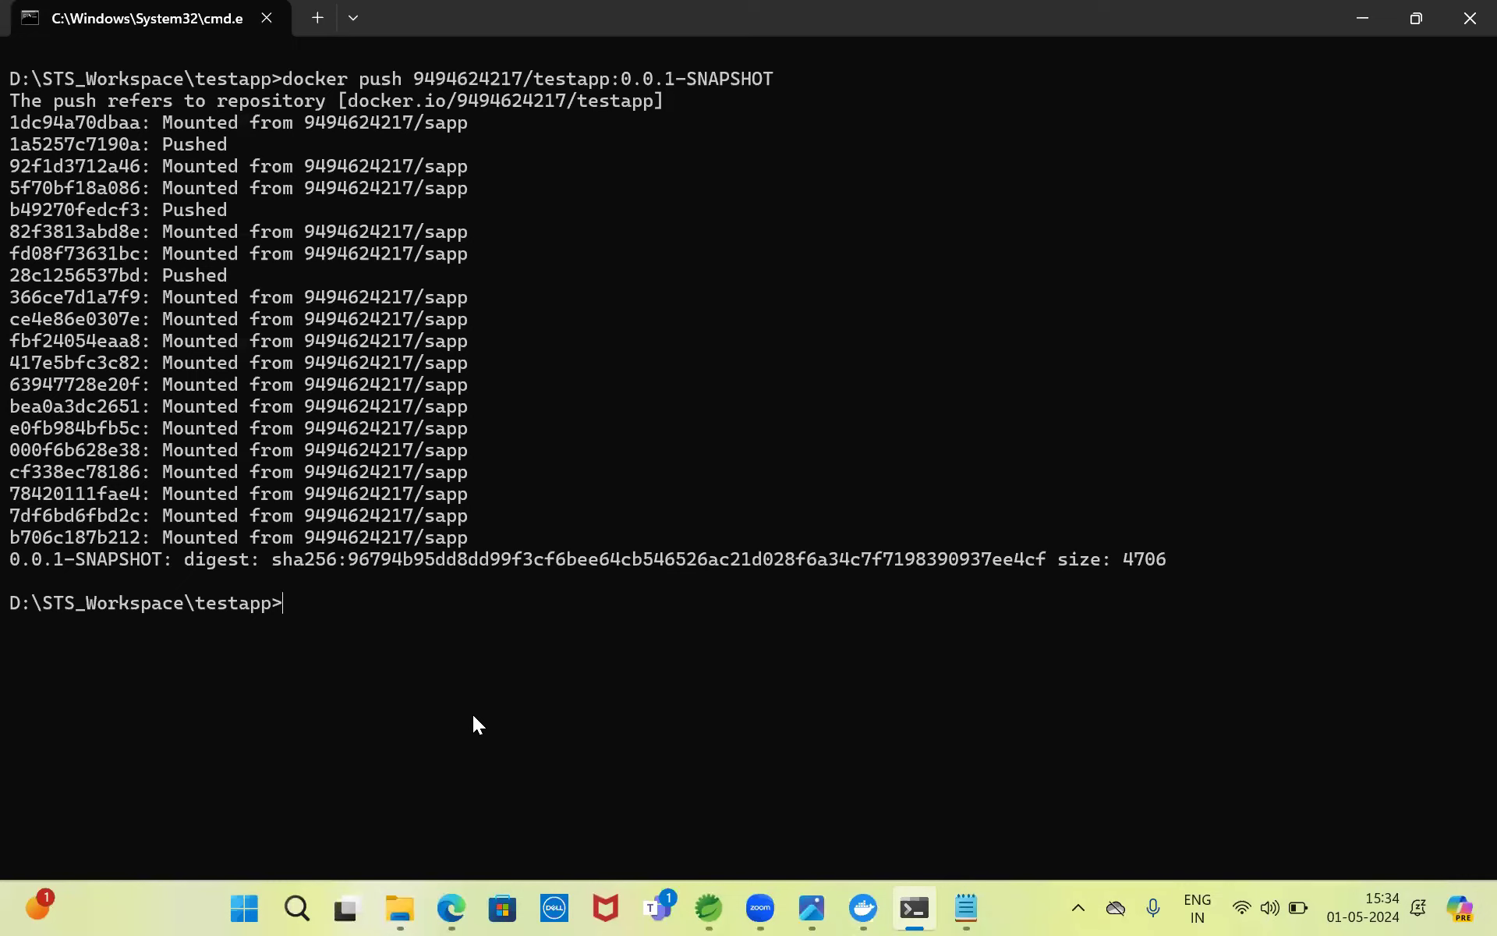
{"action": "left_click", "coordinate": [812, 908]}
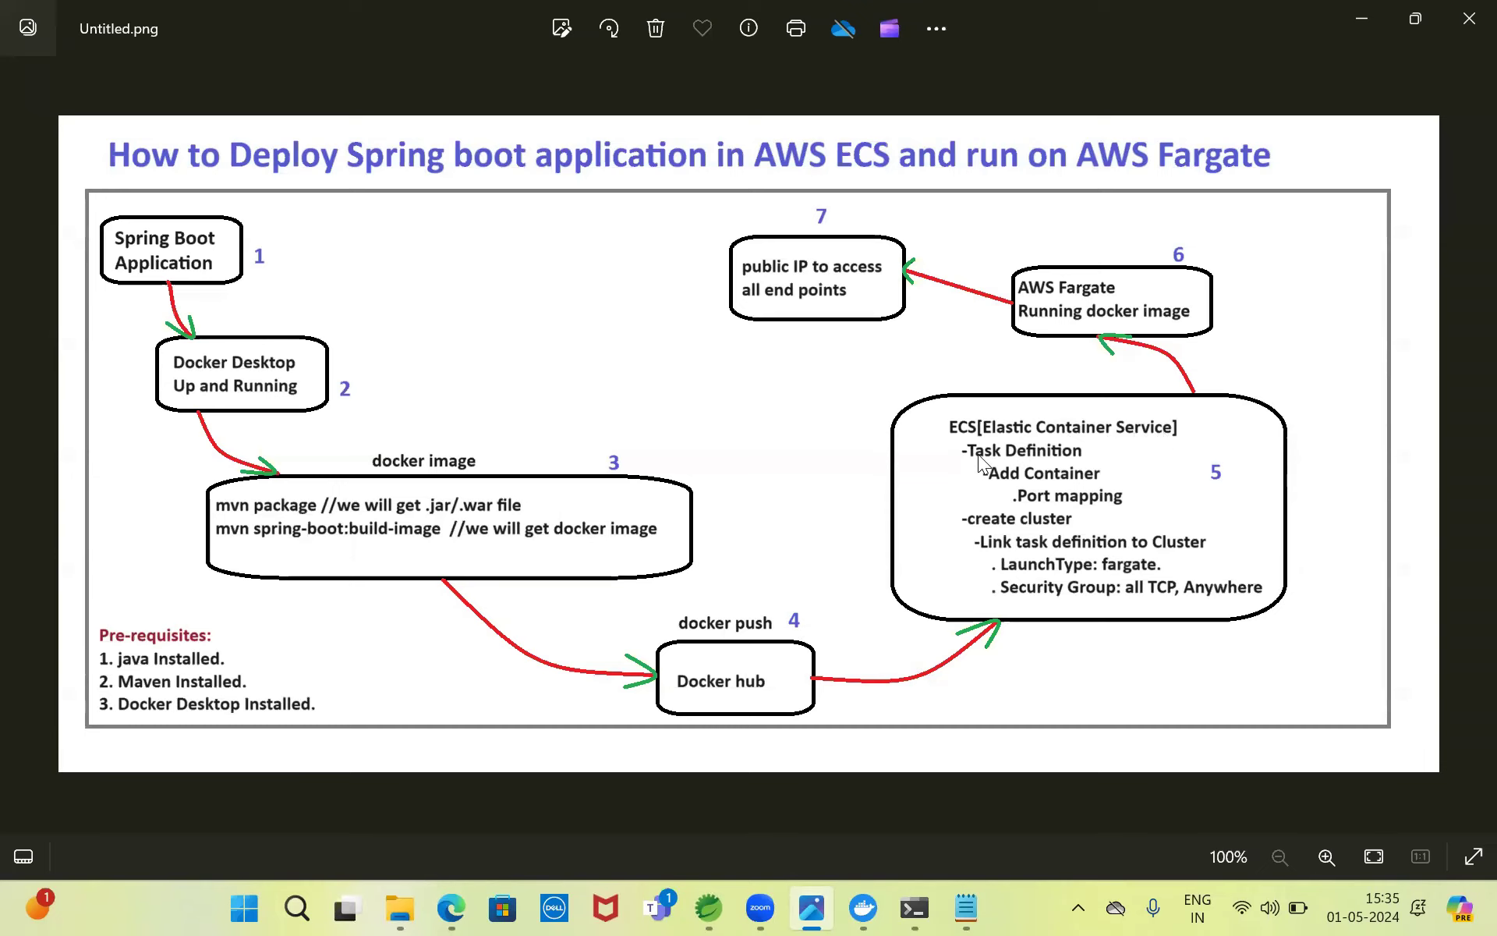
{"action": "left_click", "coordinate": [454, 903]}
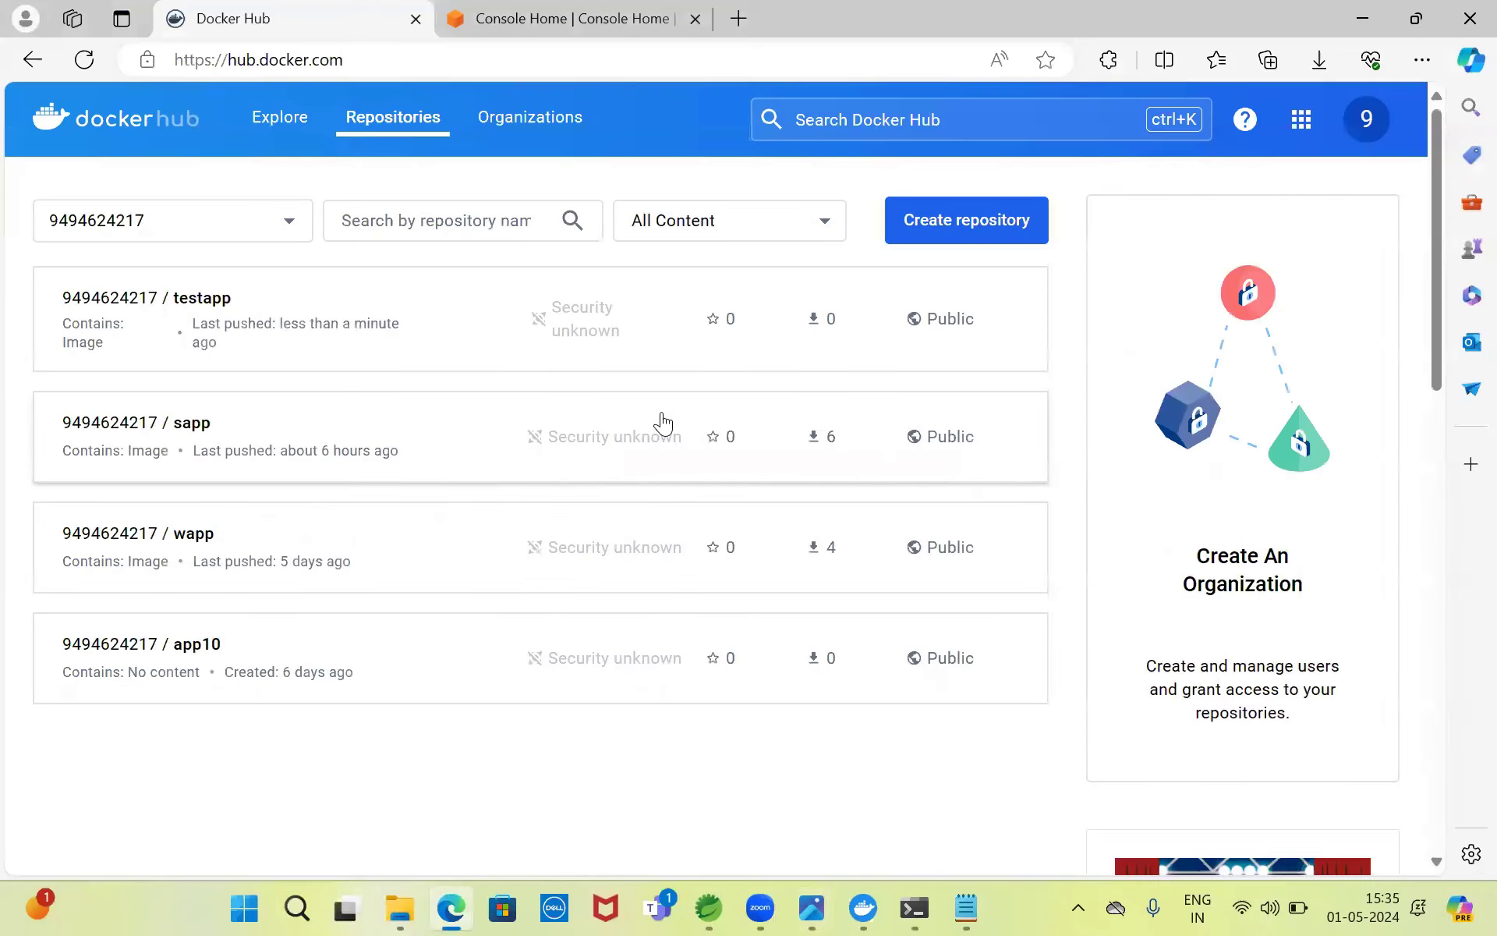
{"action": "left_click", "coordinate": [1355, 16]}
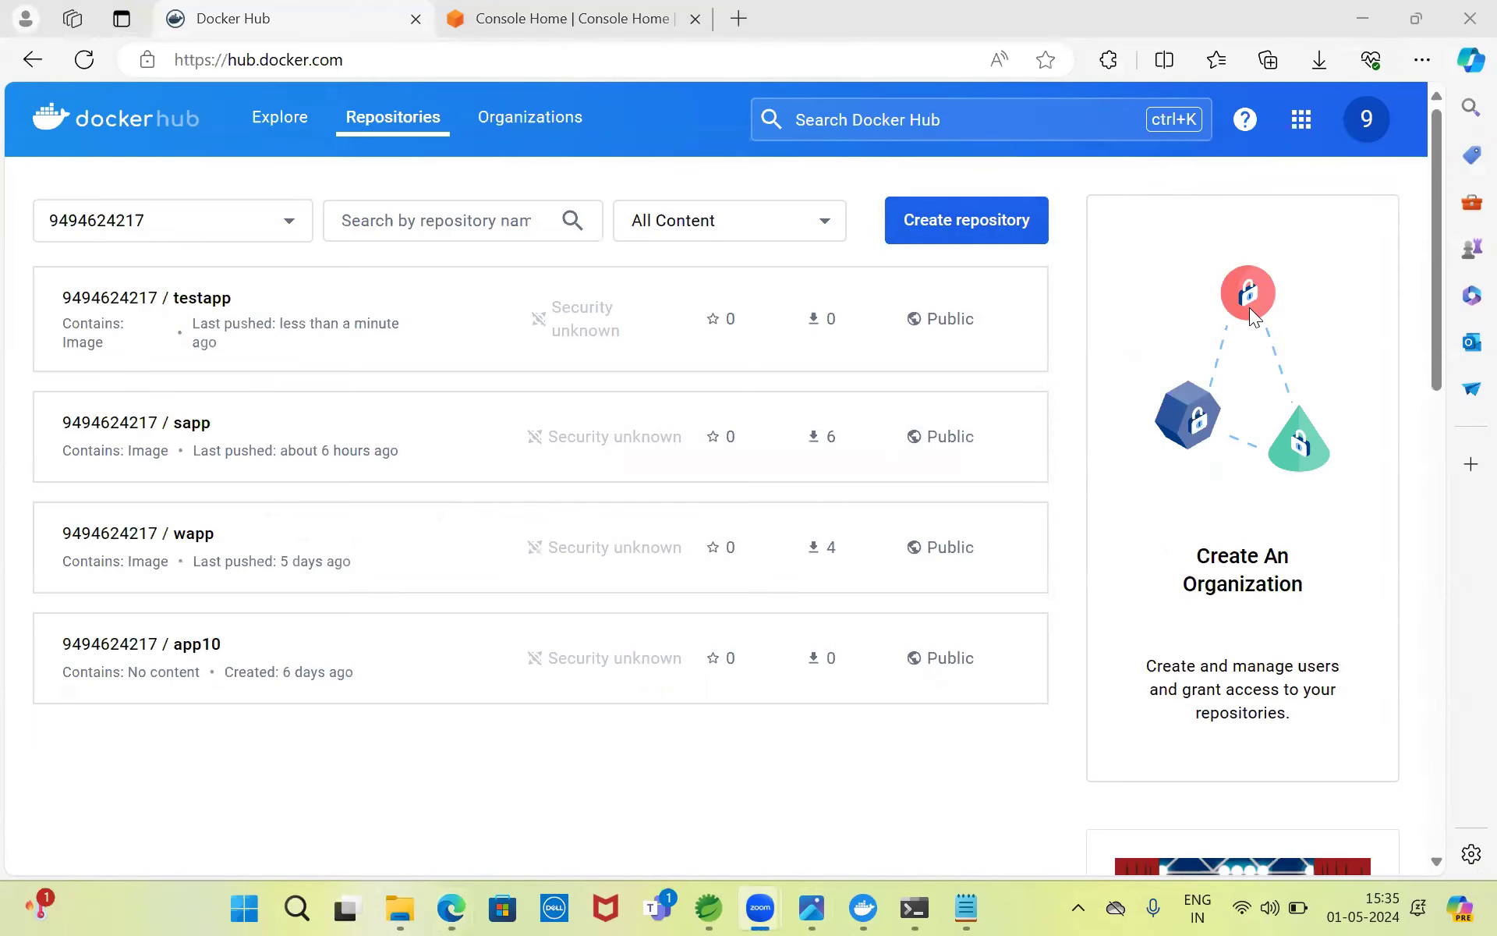
- From Console Home, search 'ECS' and open the Elastic Container Service clusters page
{"action": "left_click", "coordinate": [558, 18]}
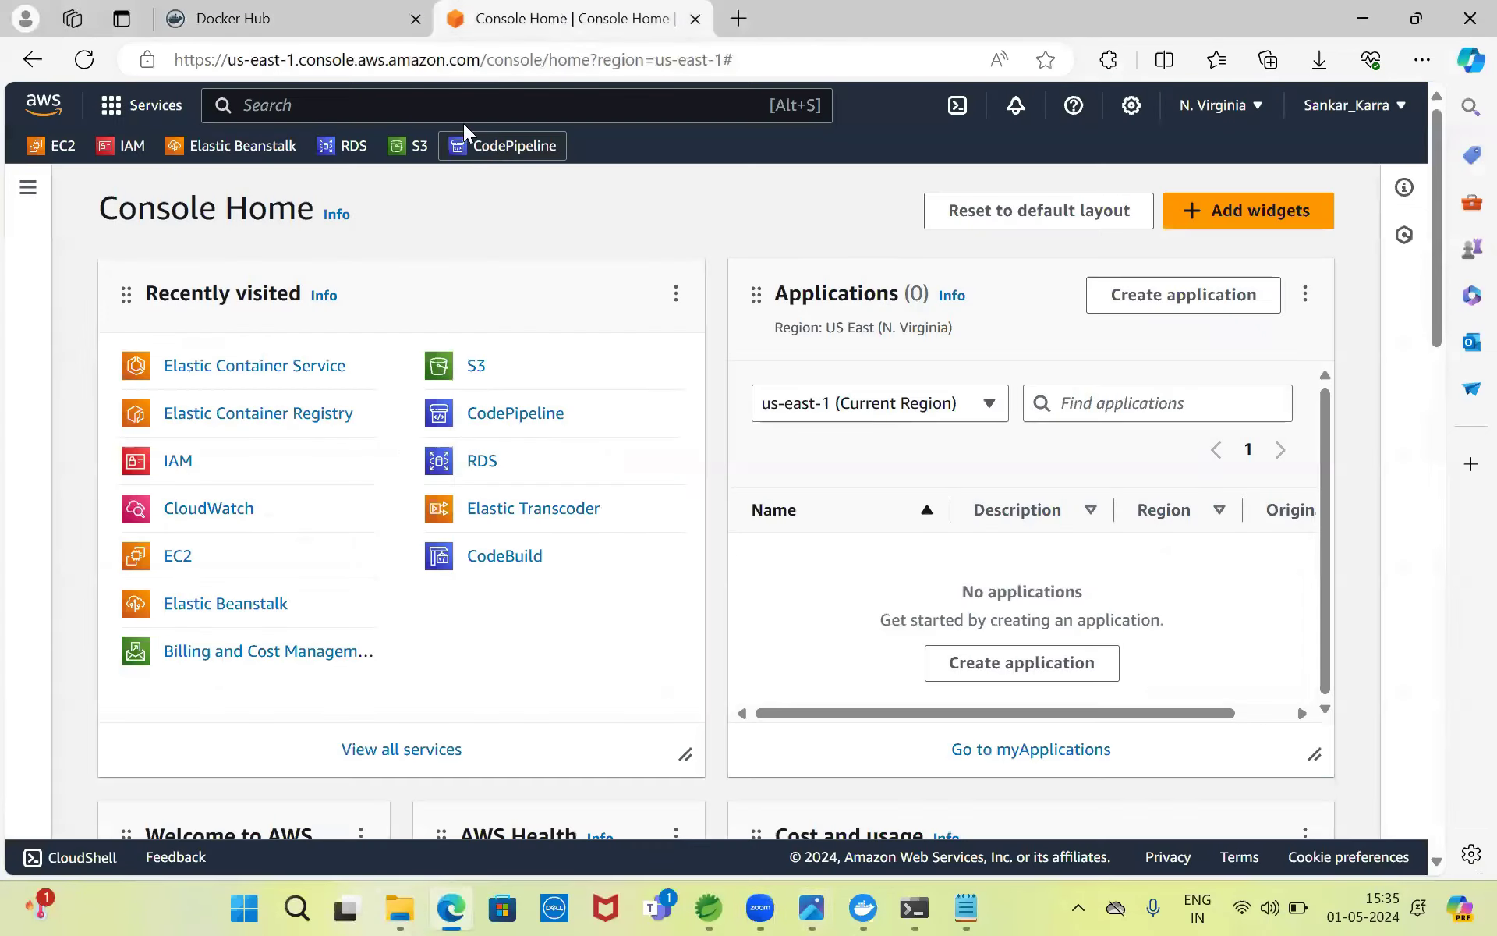
{"action": "left_click", "coordinate": [426, 105]}
{"action": "type", "text": "ECS"}
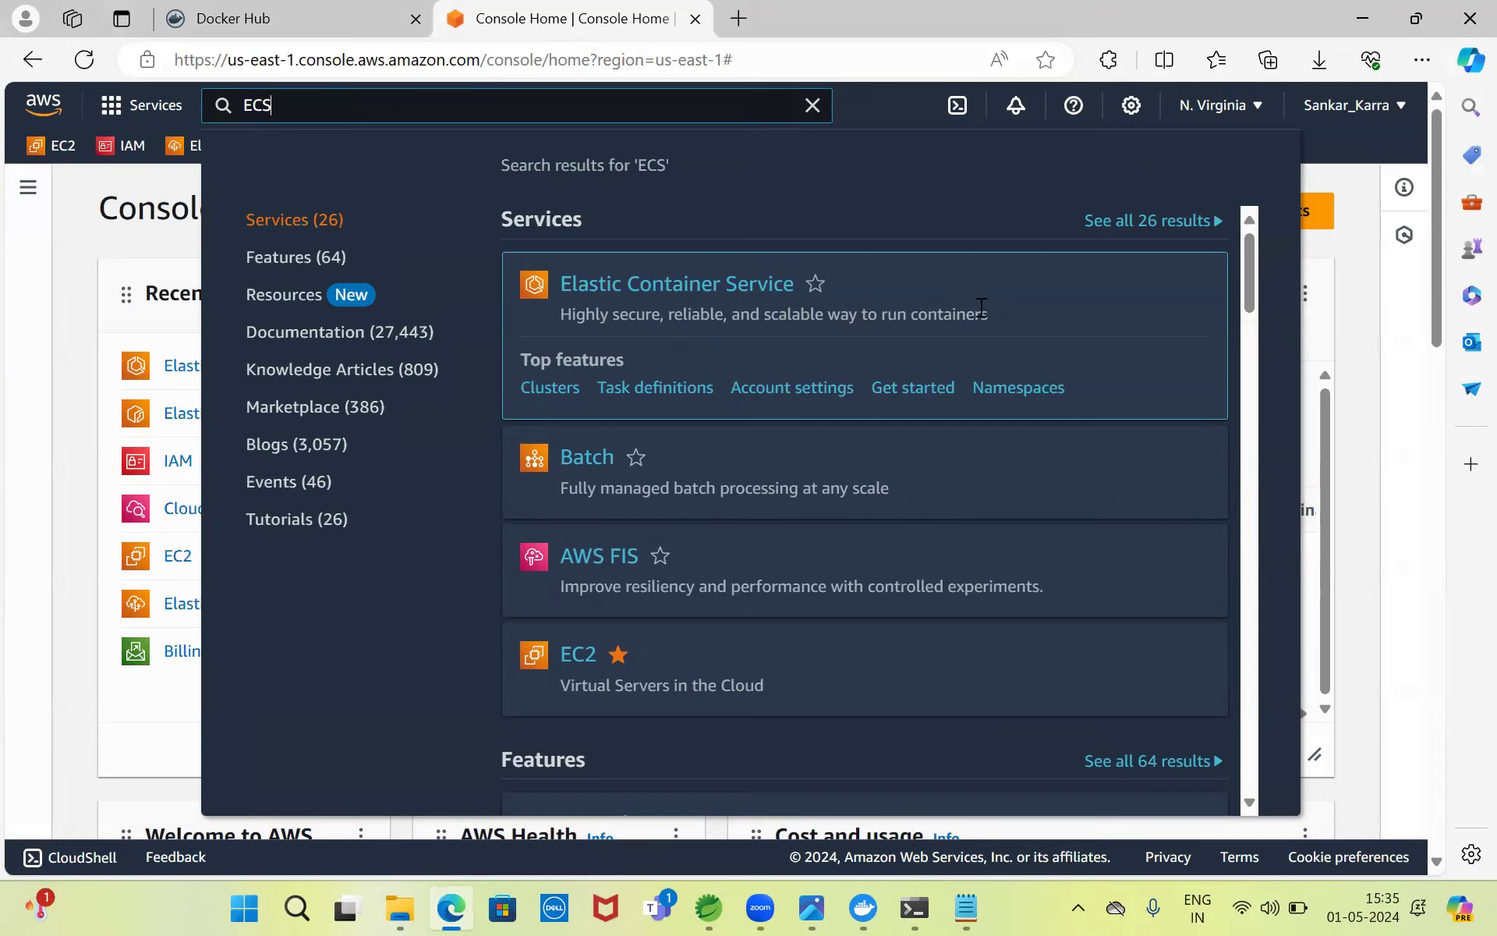
{"action": "left_click", "coordinate": [714, 290]}
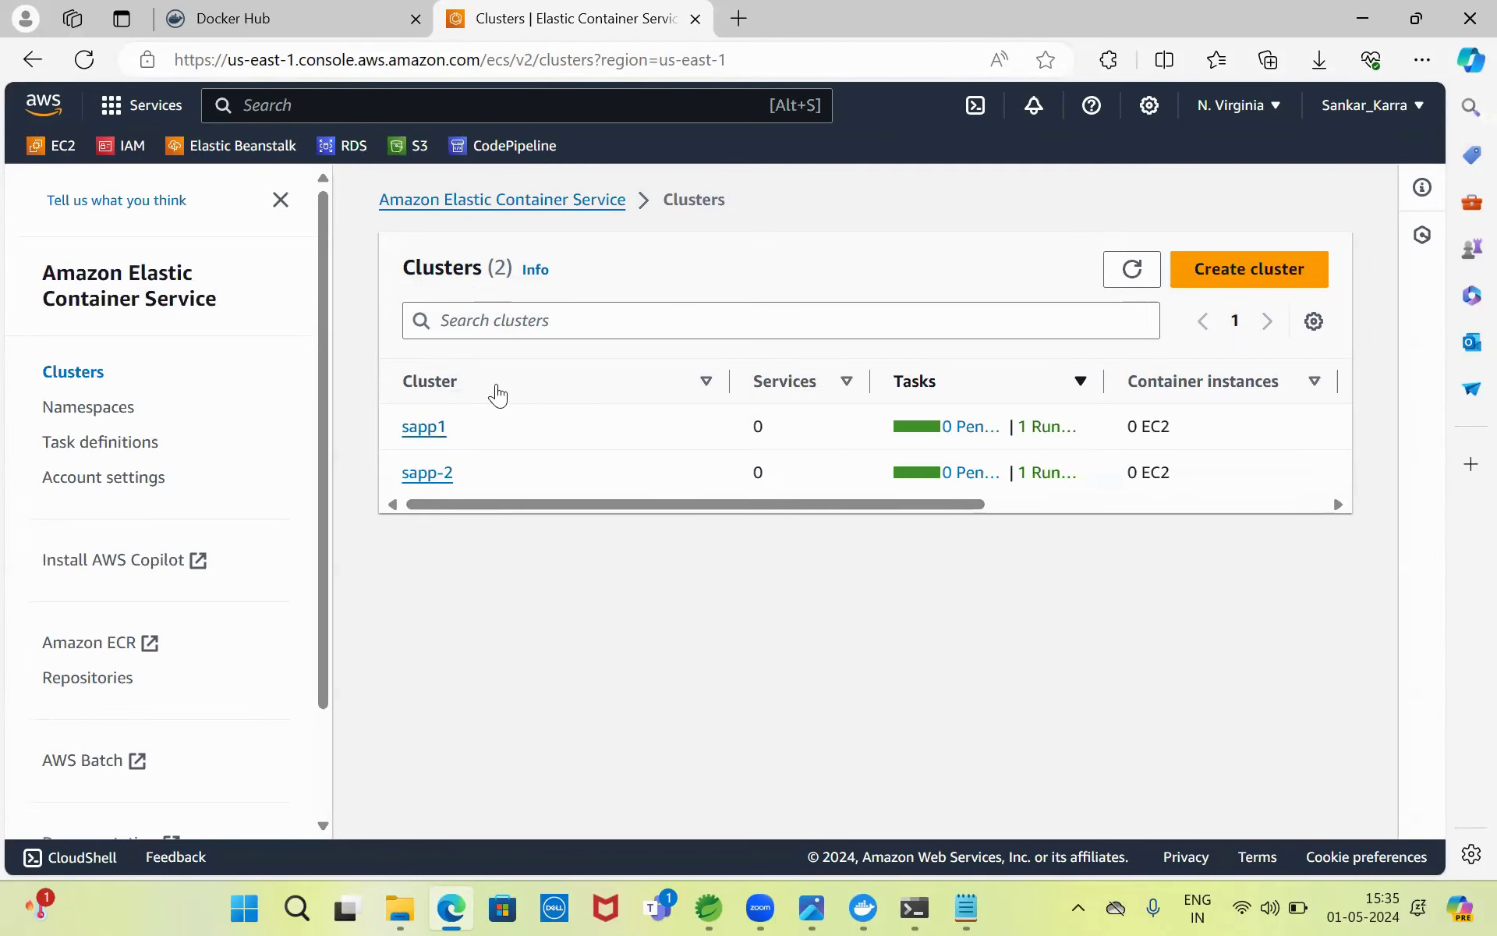
- Start a new task definition with family name testapptask
{"action": "left_click", "coordinate": [82, 443]}
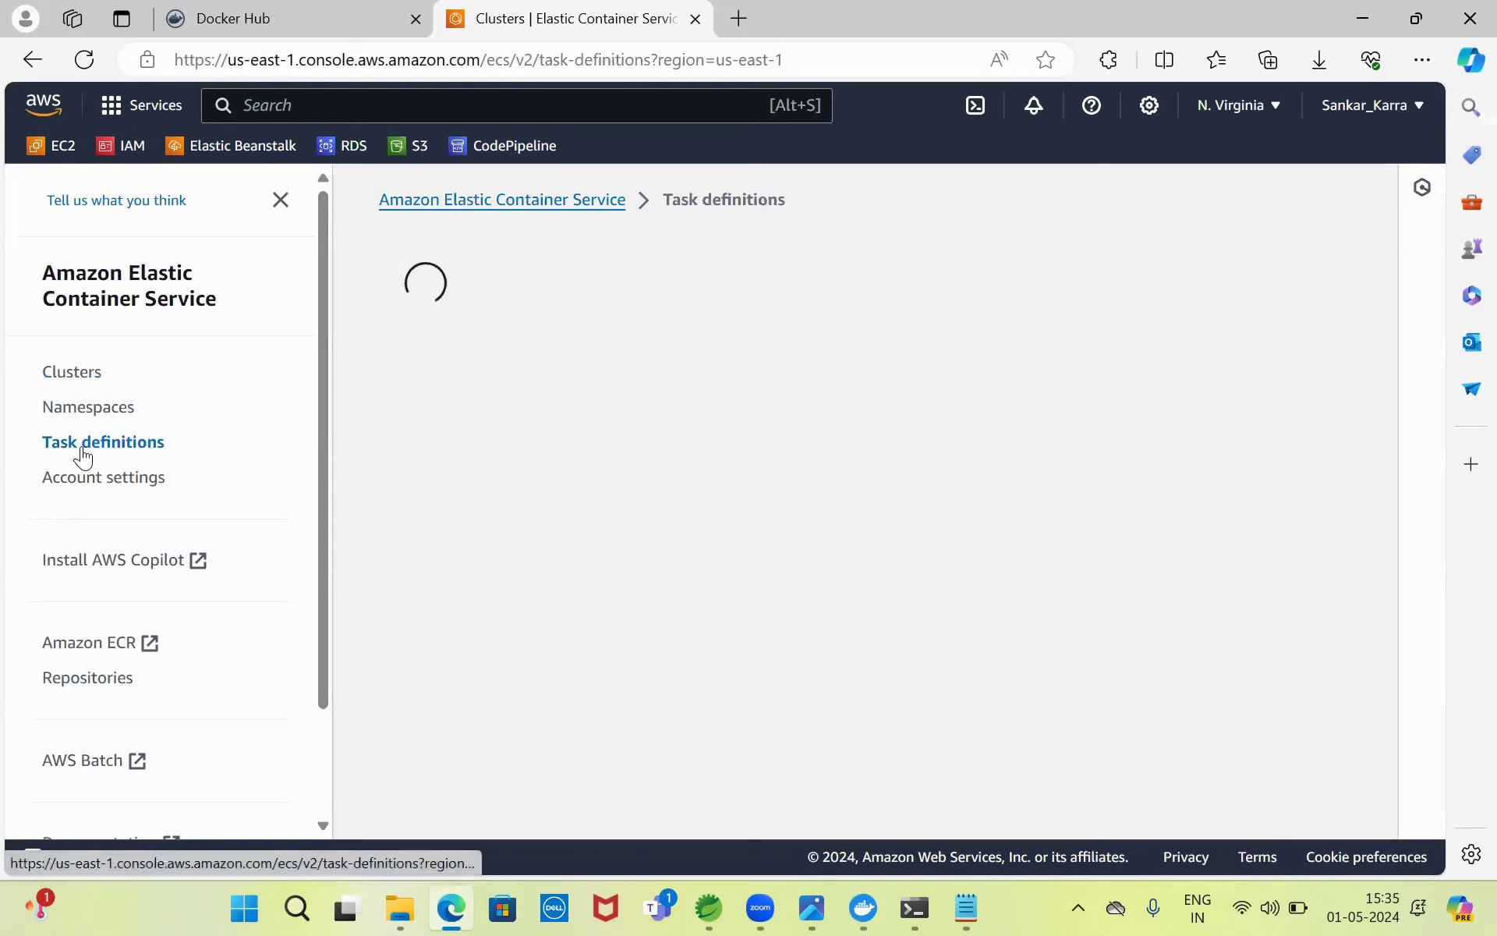
{"action": "left_click", "coordinate": [999, 315]}
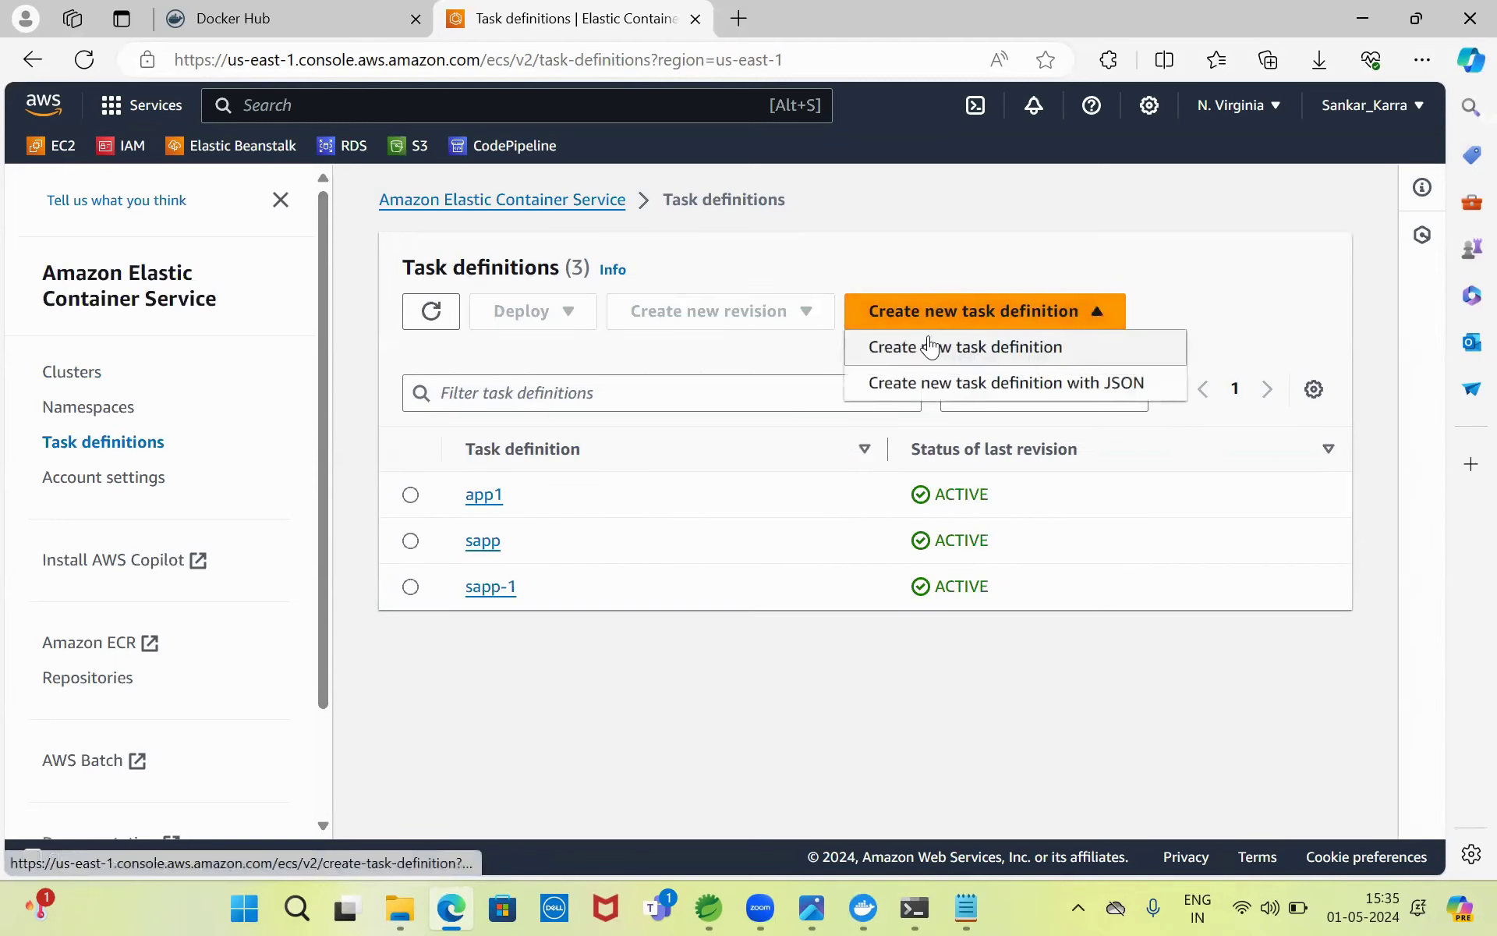
{"action": "left_click", "coordinate": [990, 347]}
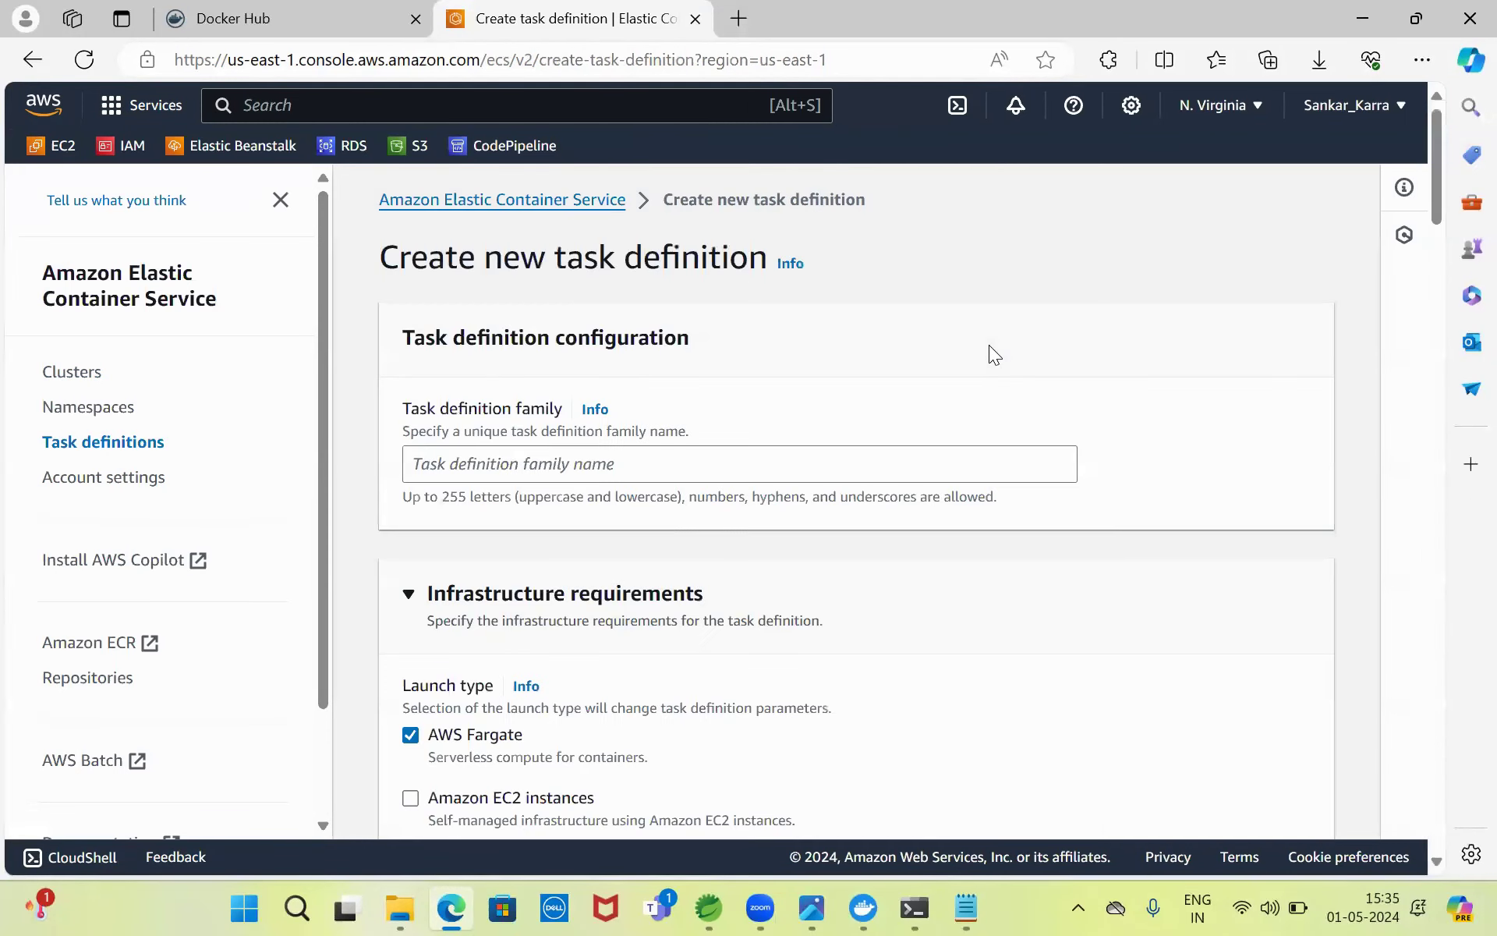
{"action": "left_click", "coordinate": [569, 461]}
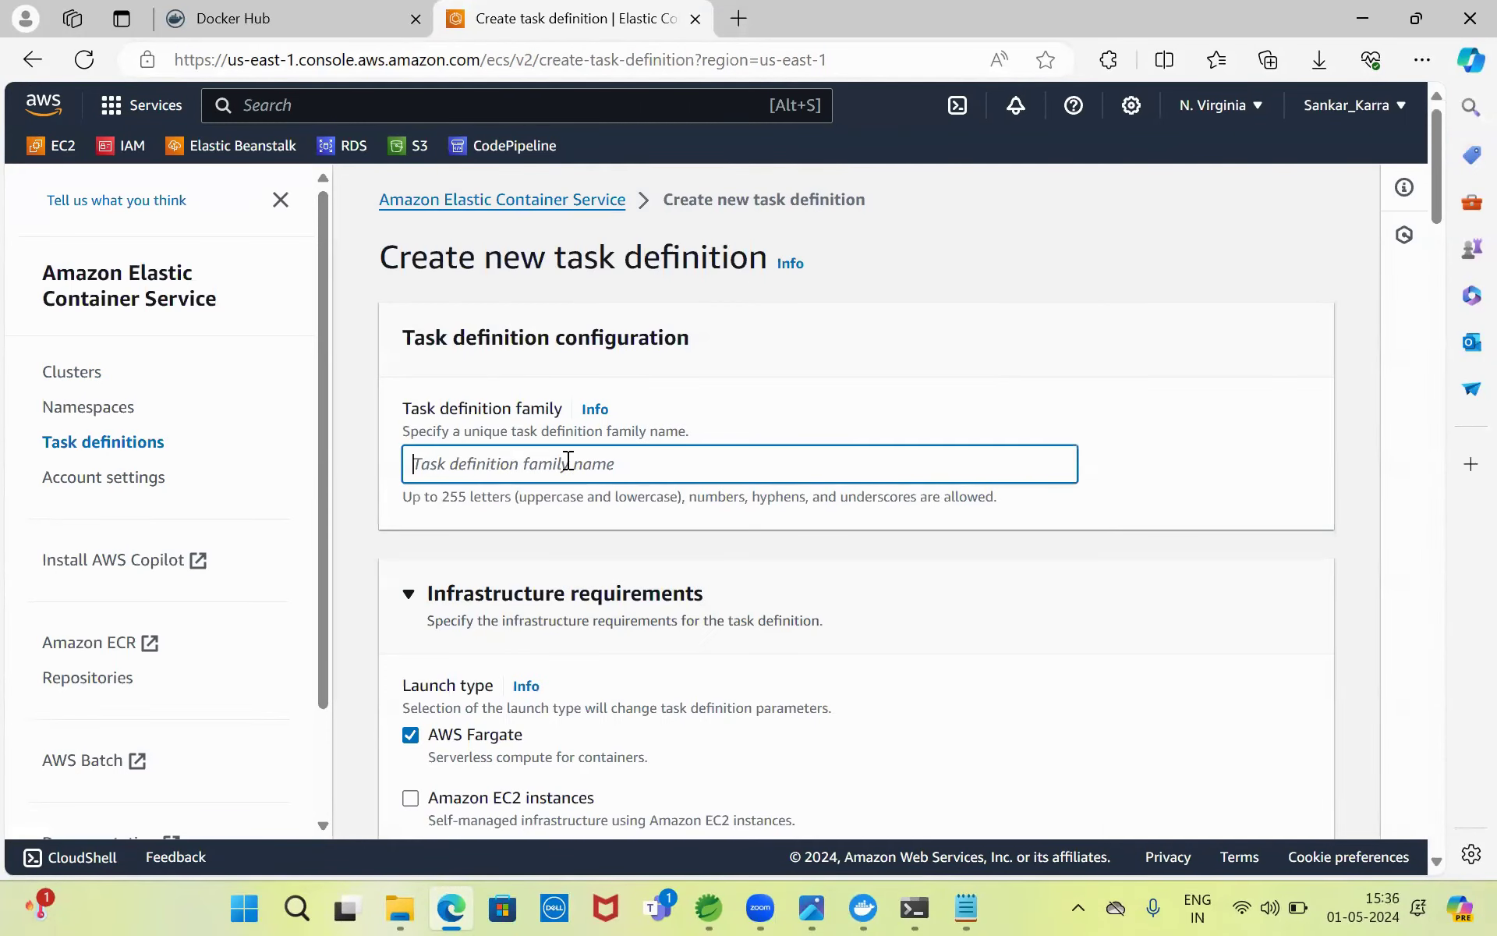
{"action": "type", "text": "testapp"}
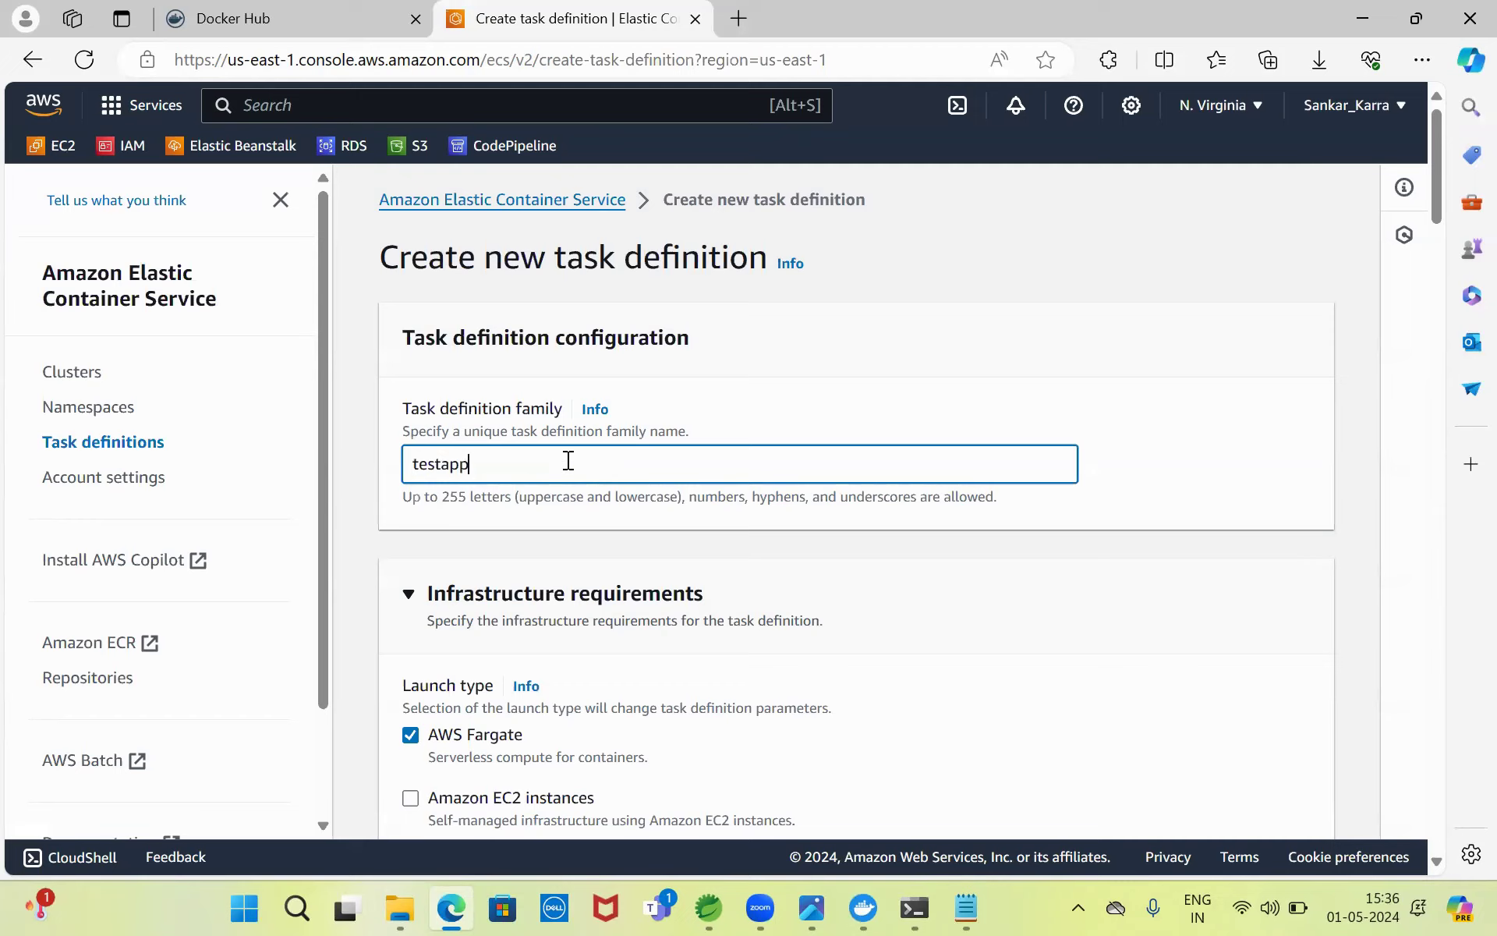
{"action": "type", "text": "task"}
- Set the task role to None and keep ecsTaskExecutionRole as the execution role
{"action": "scroll", "coordinate": [1438, 195], "scroll_direction": "down", "scroll_amount": 5}
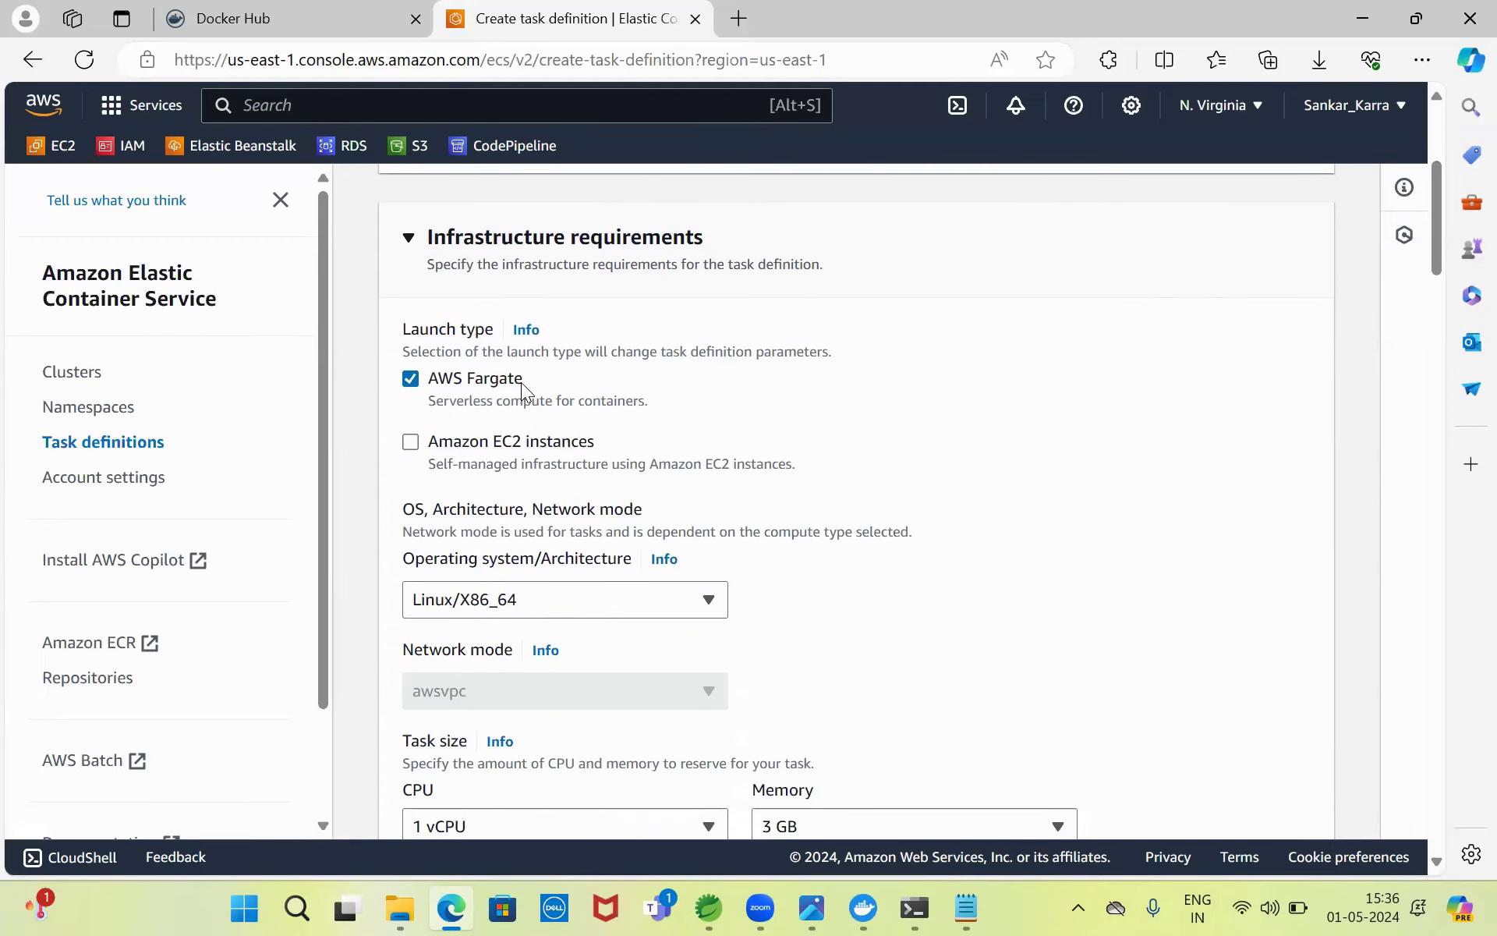
{"action": "left_click_drag", "start_coordinate": [1436, 208], "coordinate": [1446, 280]}
{"action": "left_click", "coordinate": [703, 481]}
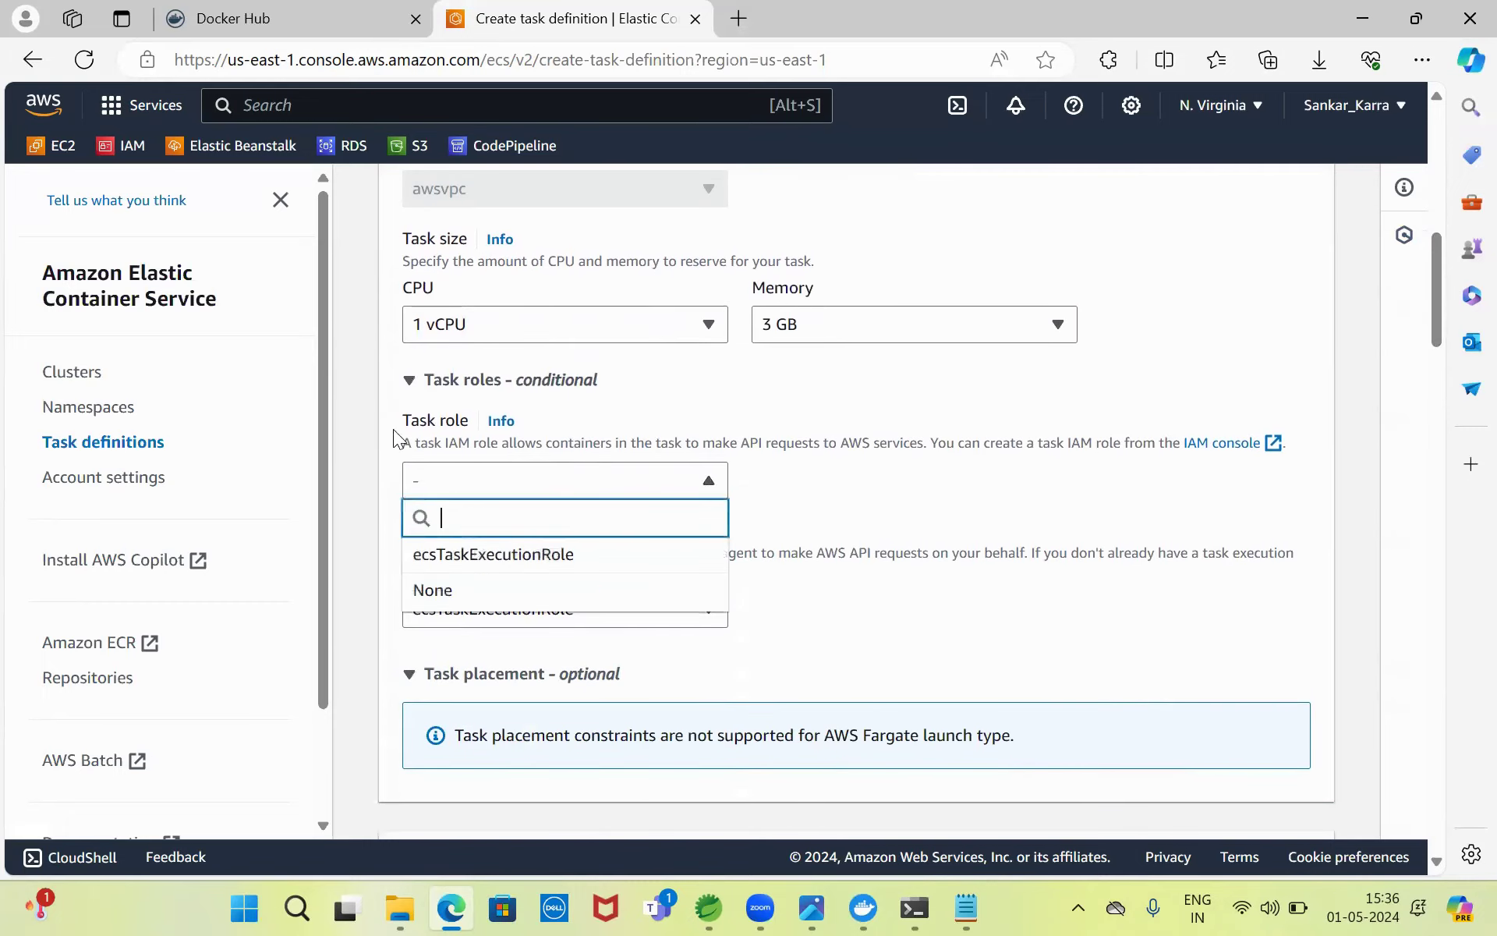
{"action": "left_click", "coordinate": [456, 598]}
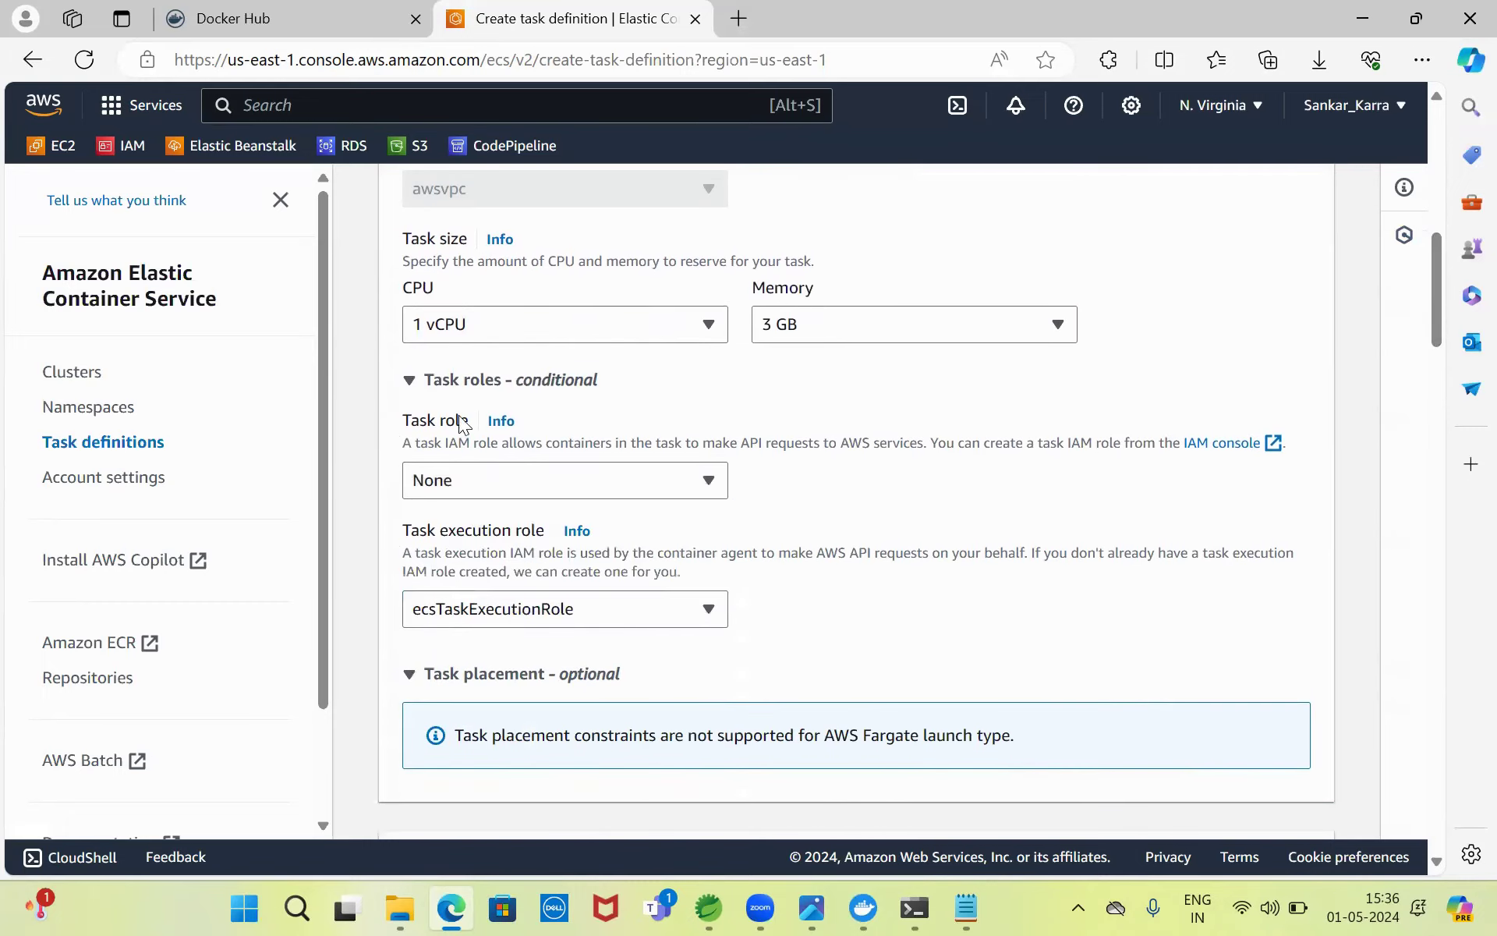
{"action": "left_click_drag", "start_coordinate": [1434, 298], "coordinate": [1436, 329]}
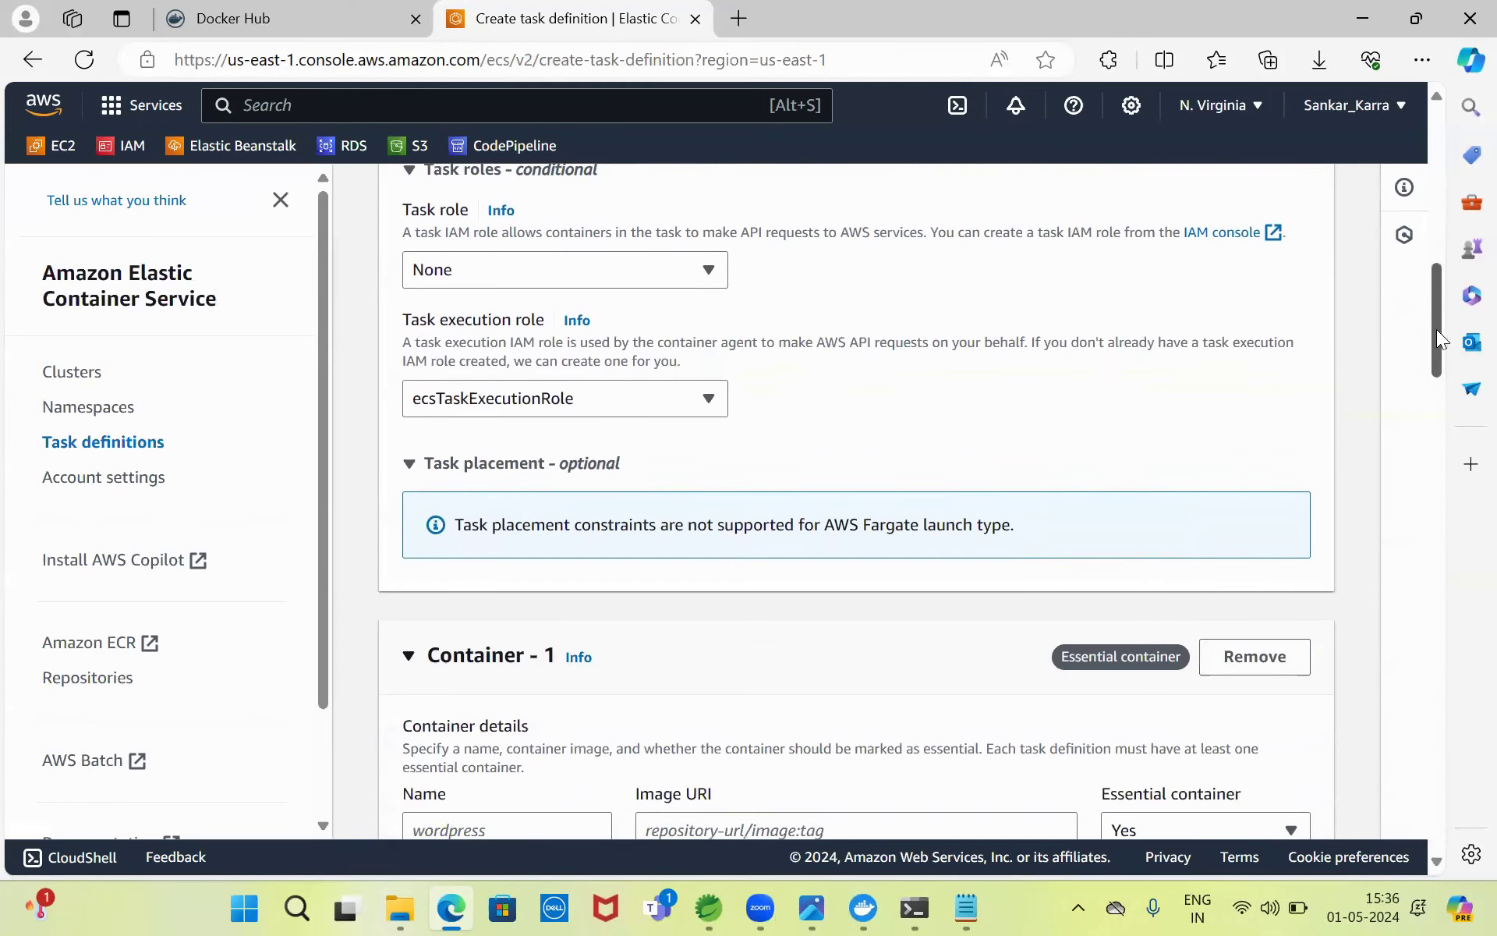
{"action": "left_click", "coordinate": [648, 387]}
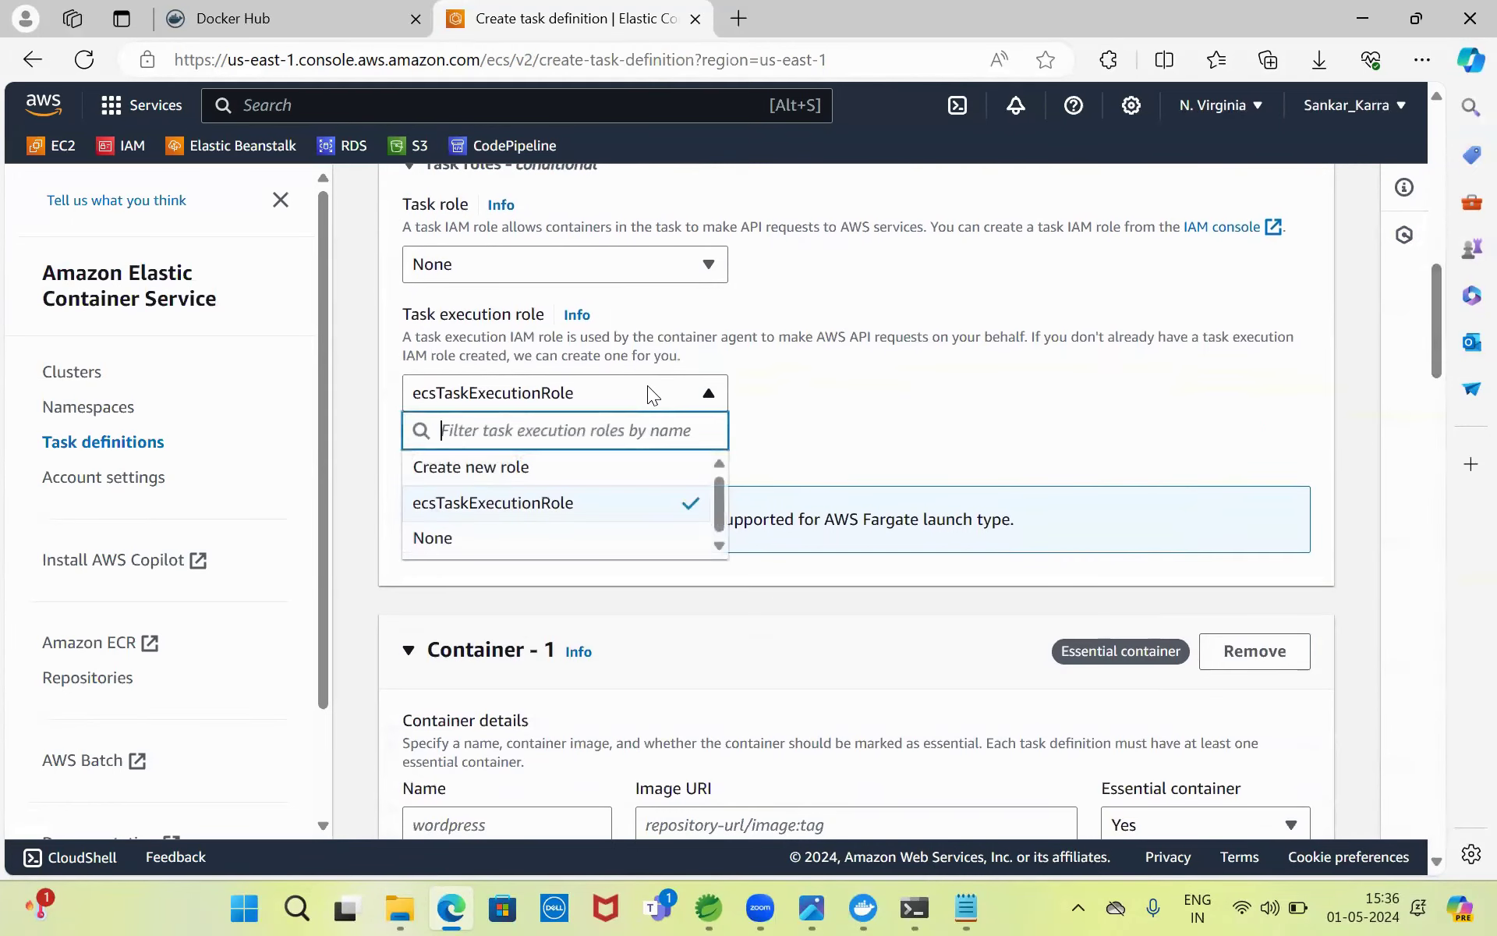
{"action": "left_click", "coordinate": [646, 386]}
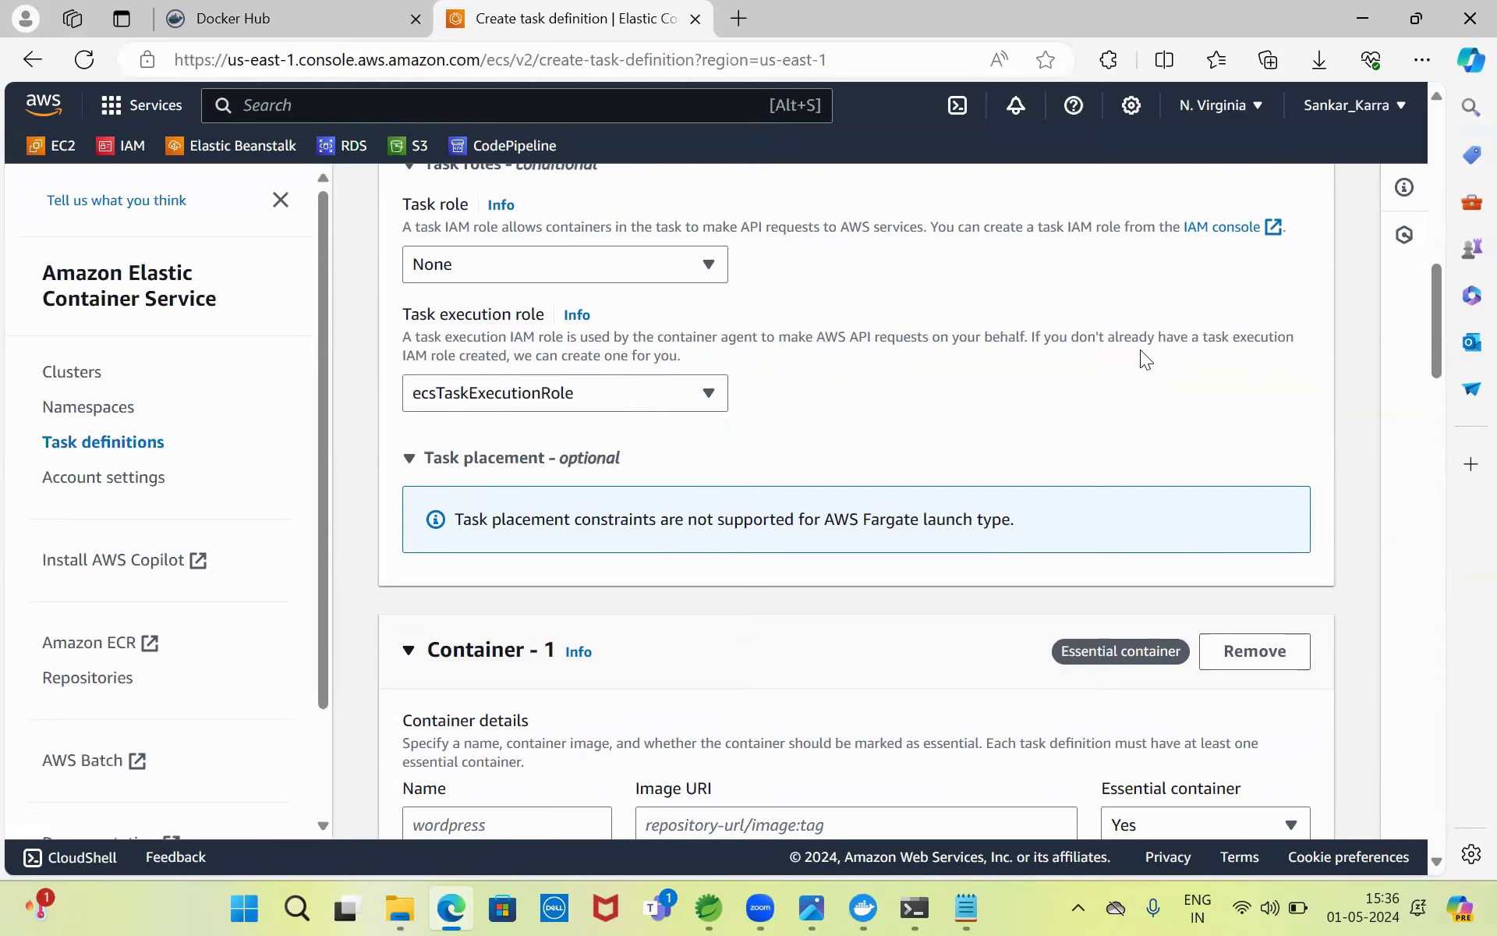
{"action": "left_click_drag", "start_coordinate": [1436, 308], "coordinate": [1438, 345]}
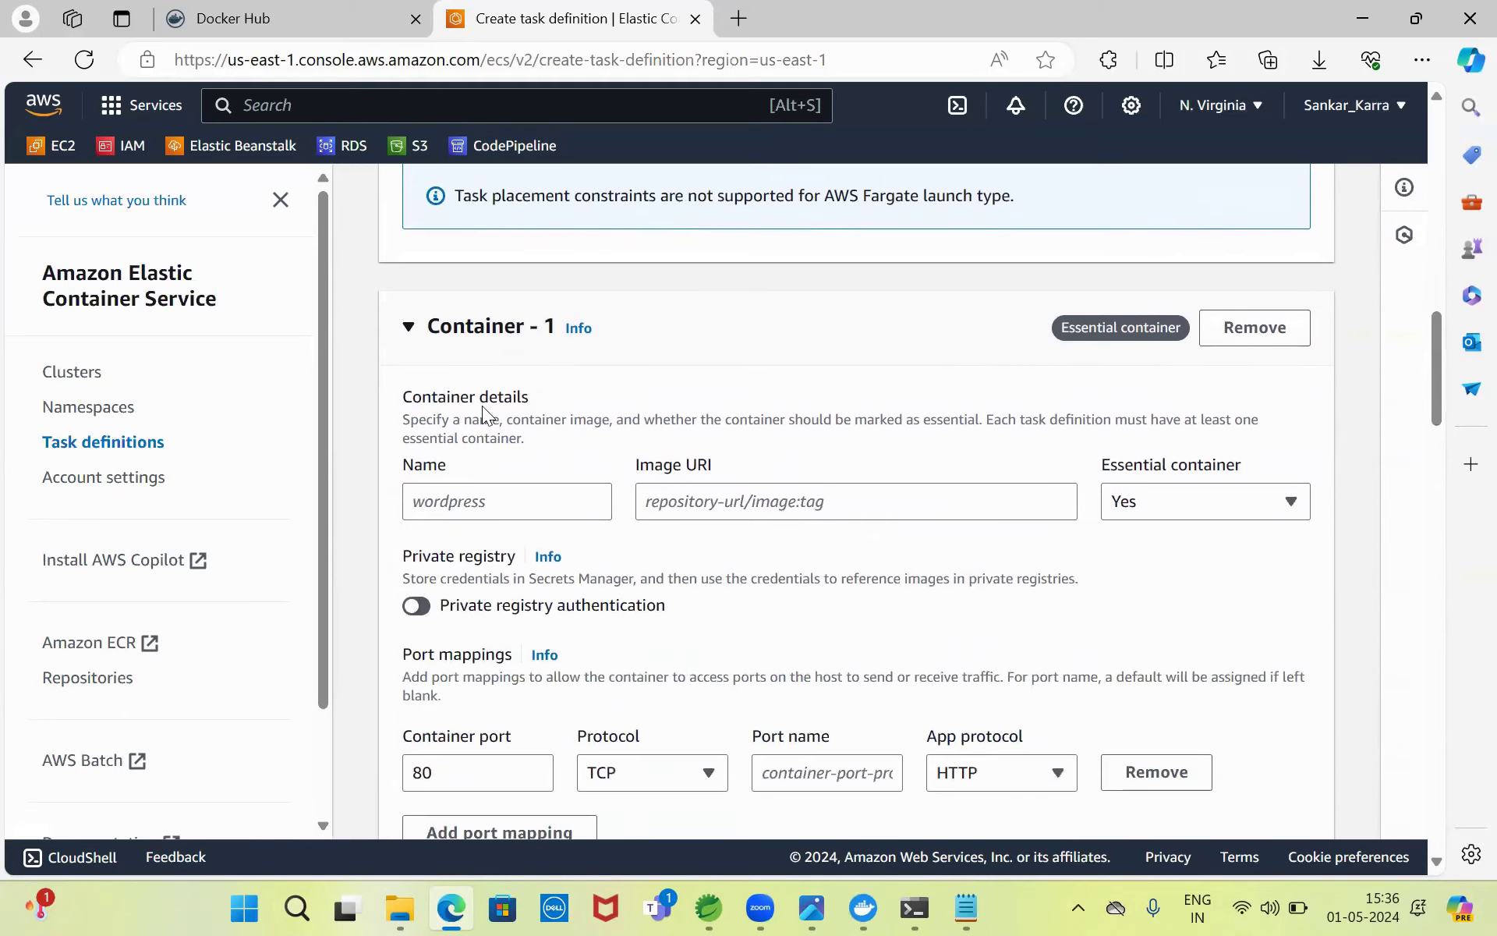
- Name Container 1 testappimage, checking the deployment diagram and notes along the way
{"action": "mouse_move", "coordinate": [835, 907]}
{"action": "left_click", "coordinate": [856, 813]}
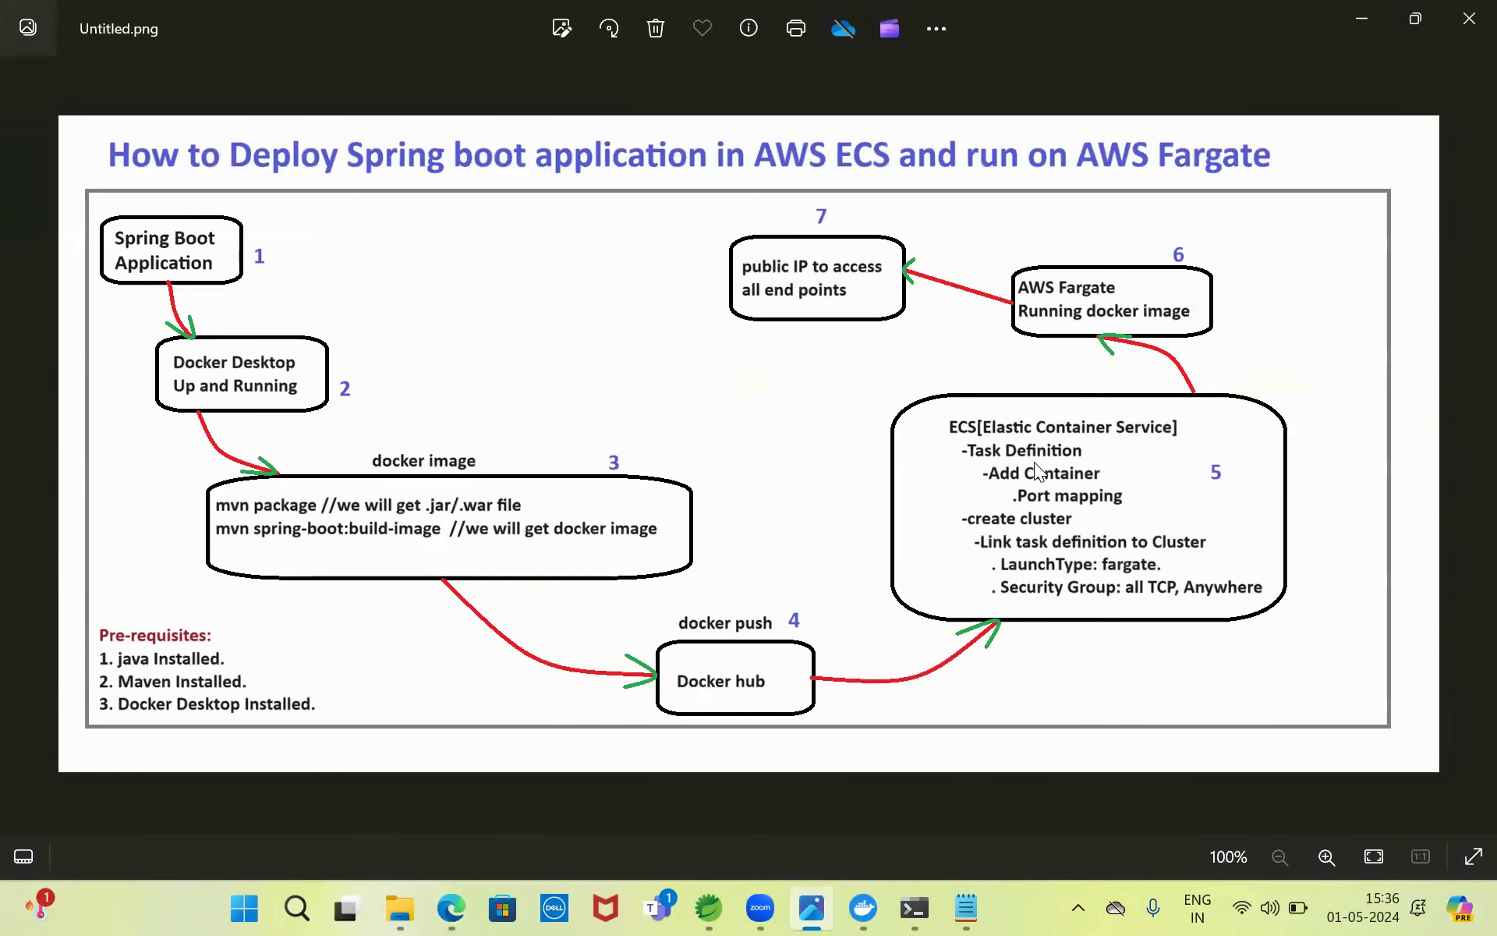
{"action": "left_click", "coordinate": [1359, 16]}
{"action": "left_click", "coordinate": [499, 505]}
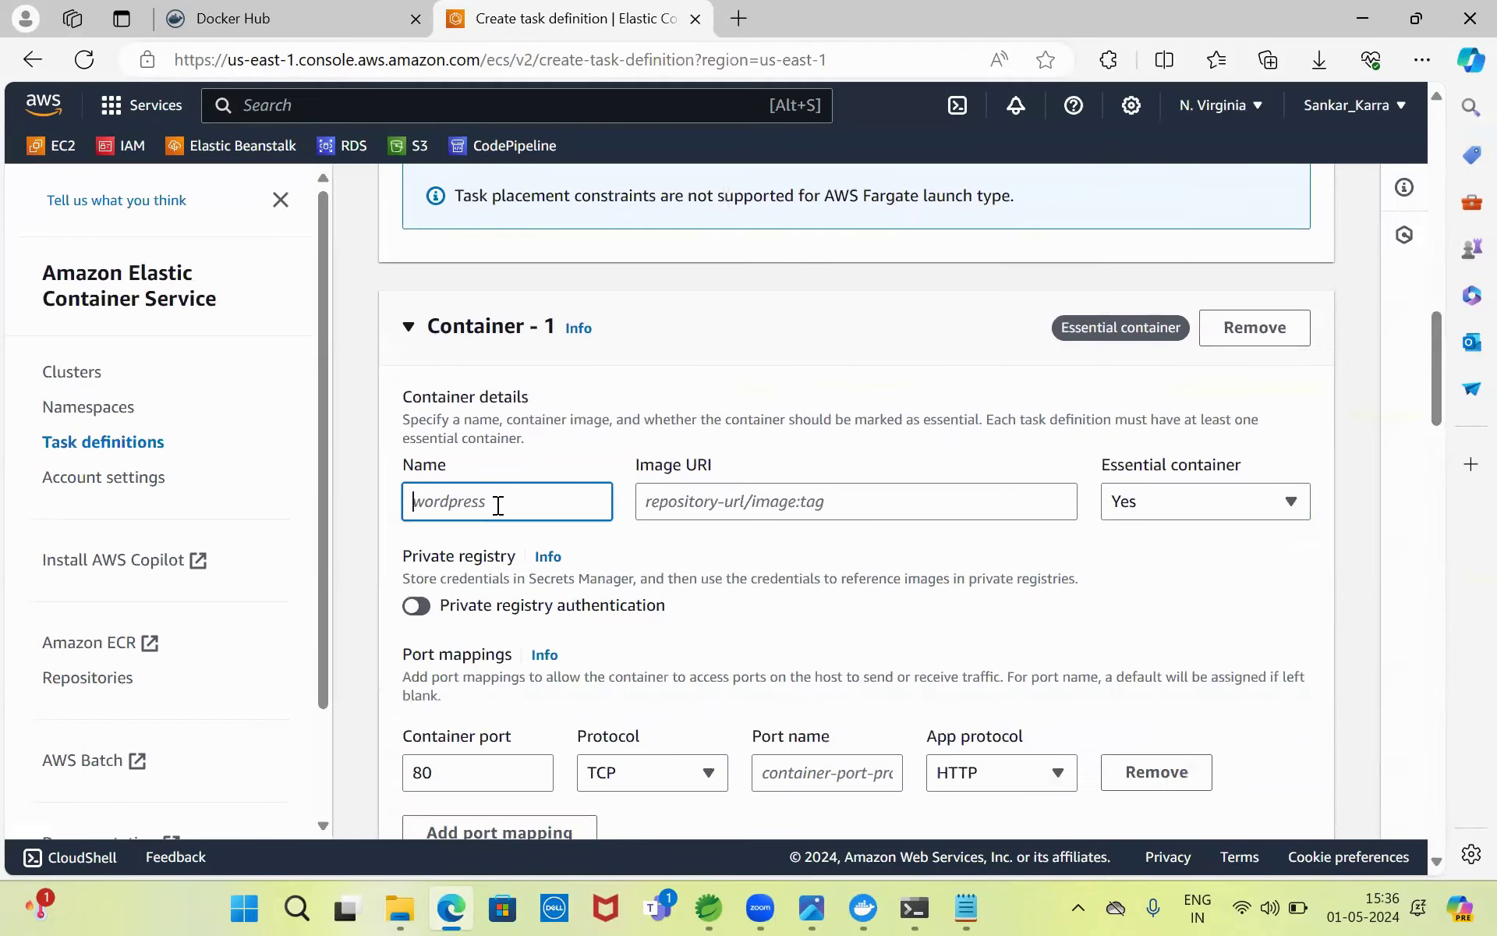
{"action": "type", "text": "testapps"}
{"action": "left_click", "coordinate": [713, 506]}
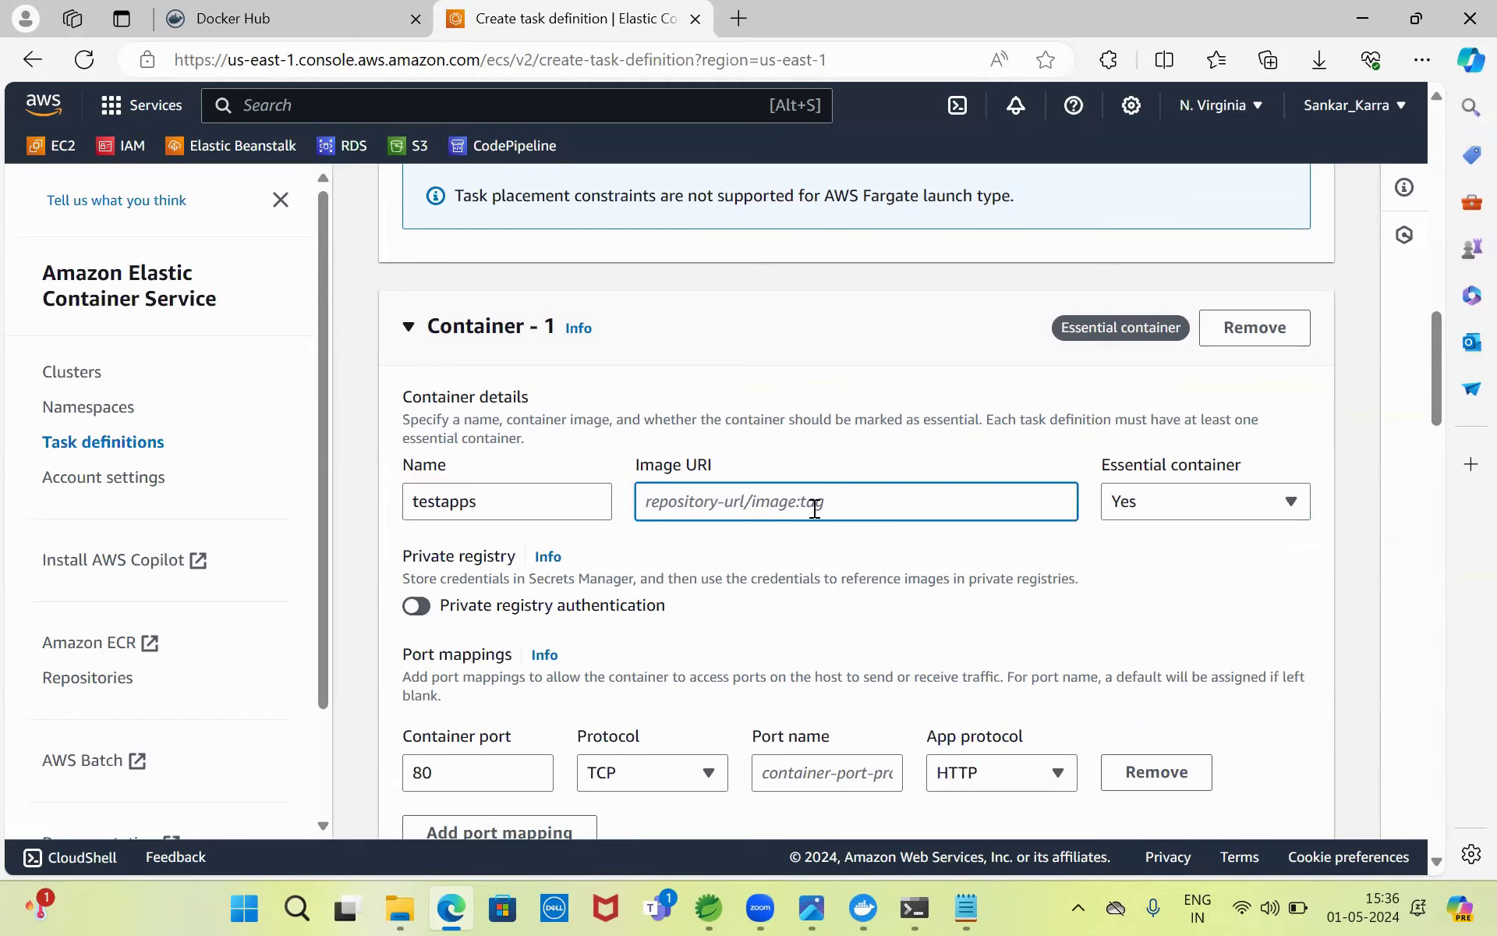
{"action": "left_click", "coordinate": [967, 907]}
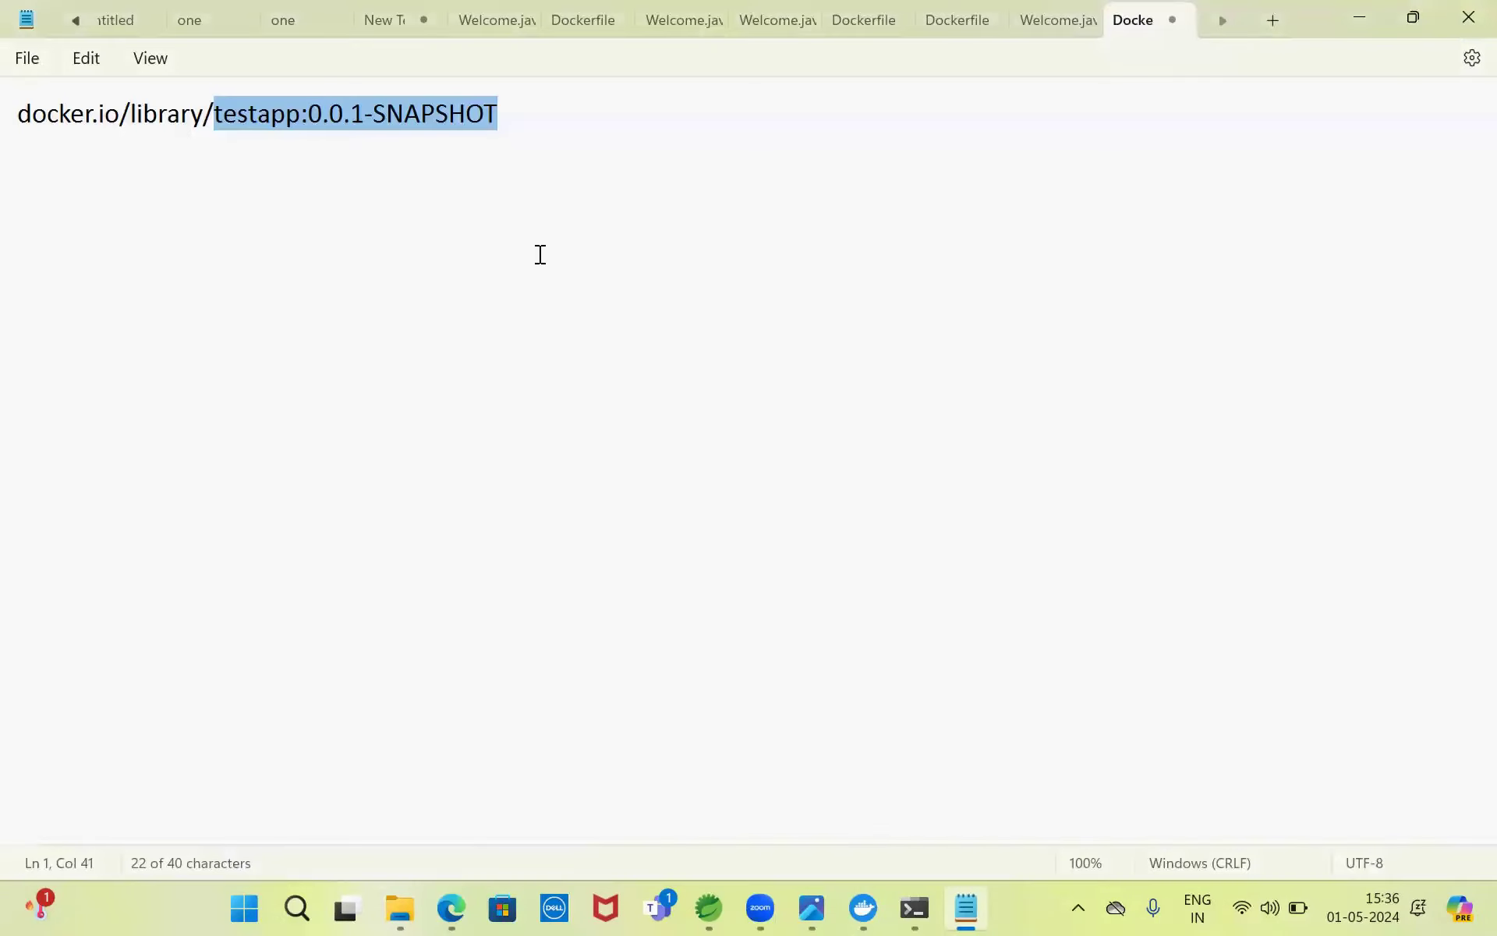
{"action": "left_click", "coordinate": [1371, 14]}
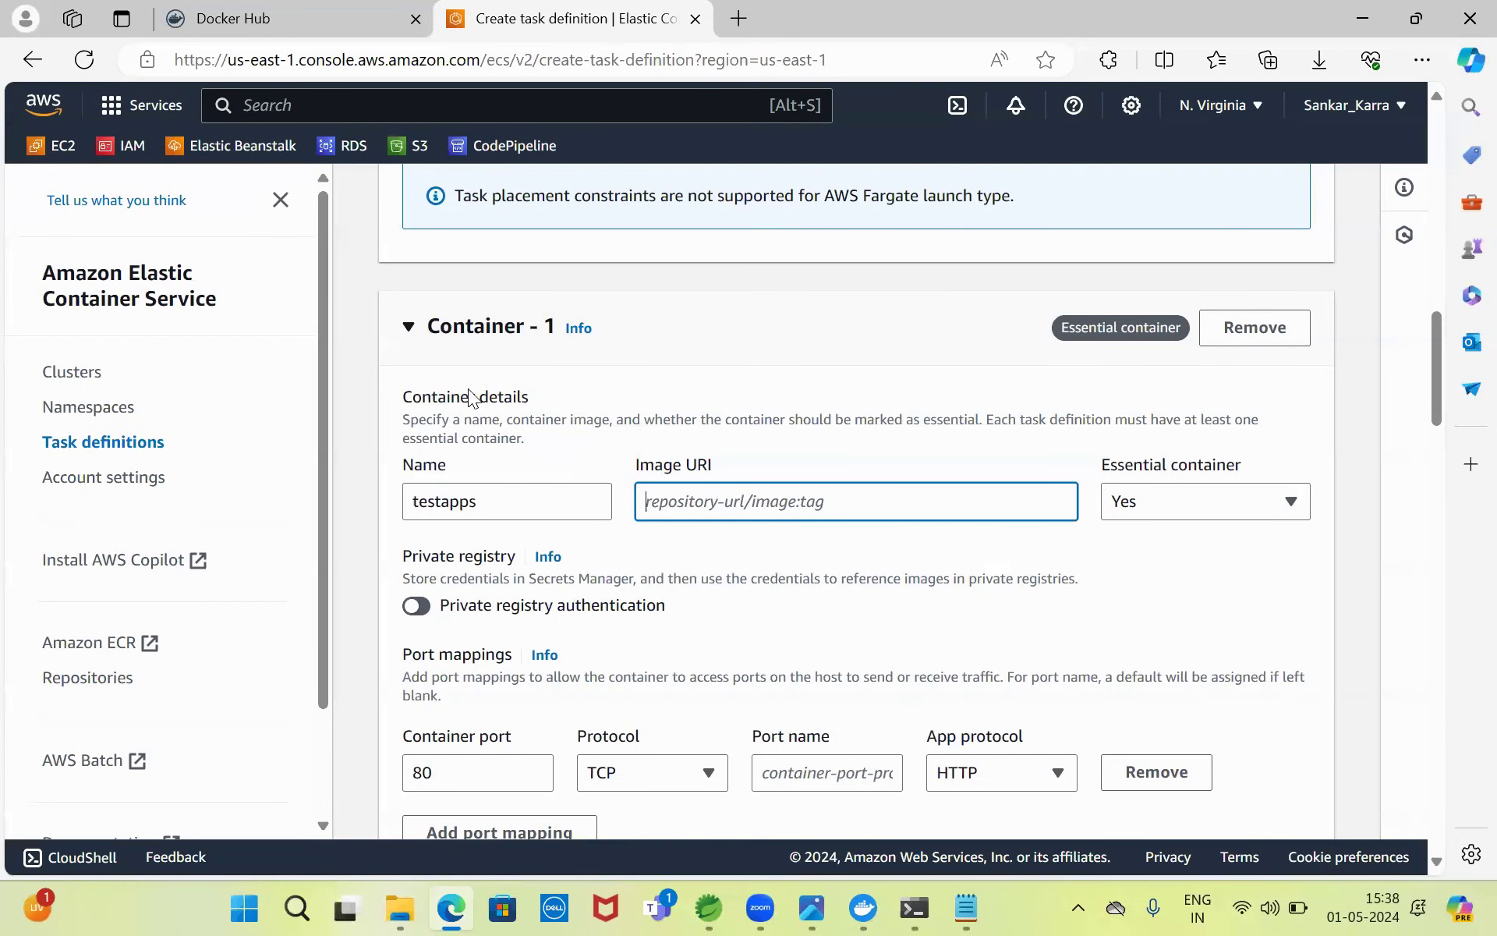
{"action": "left_click", "coordinate": [500, 507]}
{"action": "key", "text": "BackSpace"}
{"action": "type", "text": "image"}
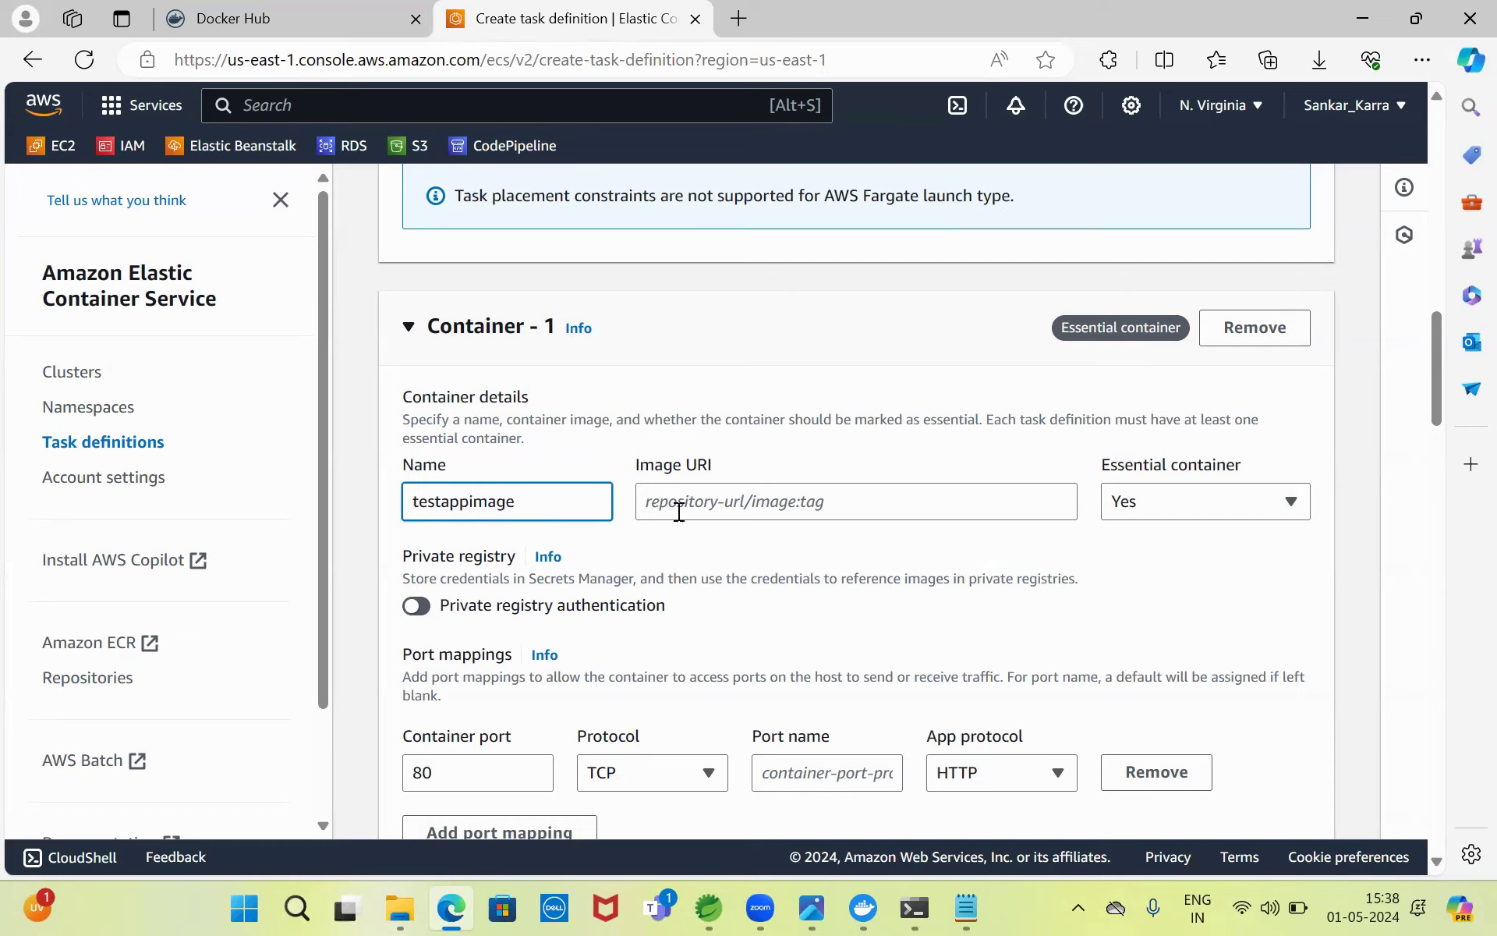
- Copy the docker.io/ prefix from the notes into the container's Image URI
{"action": "left_click", "coordinate": [690, 509]}
{"action": "left_click", "coordinate": [966, 907]}
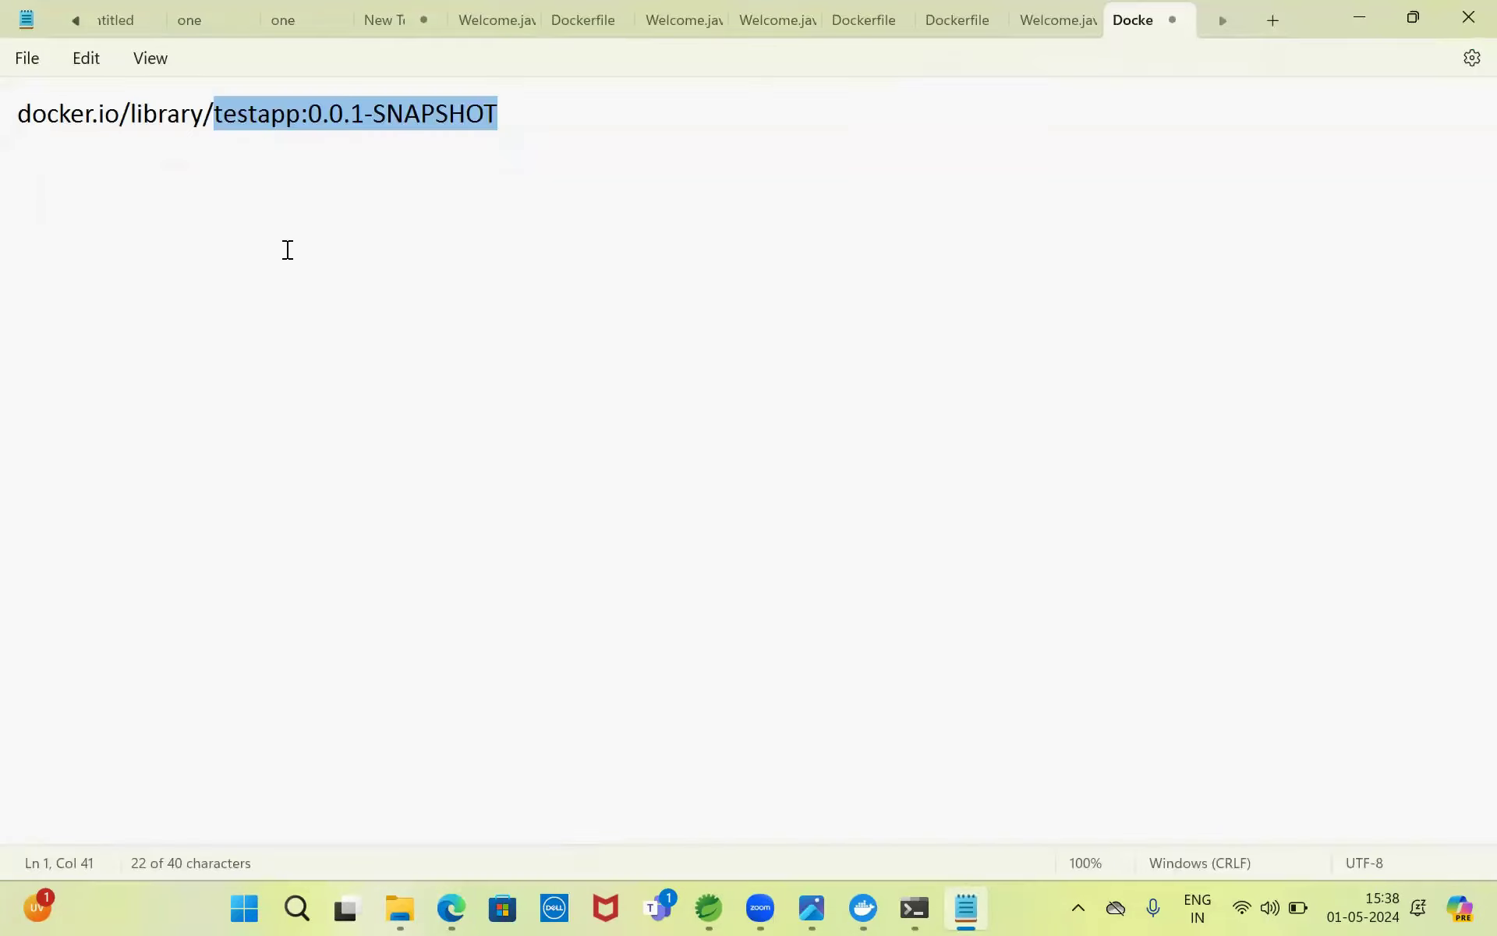
{"action": "left_click_drag", "start_coordinate": [23, 115], "coordinate": [127, 114]}
{"action": "key", "text": "ctrl+c"}
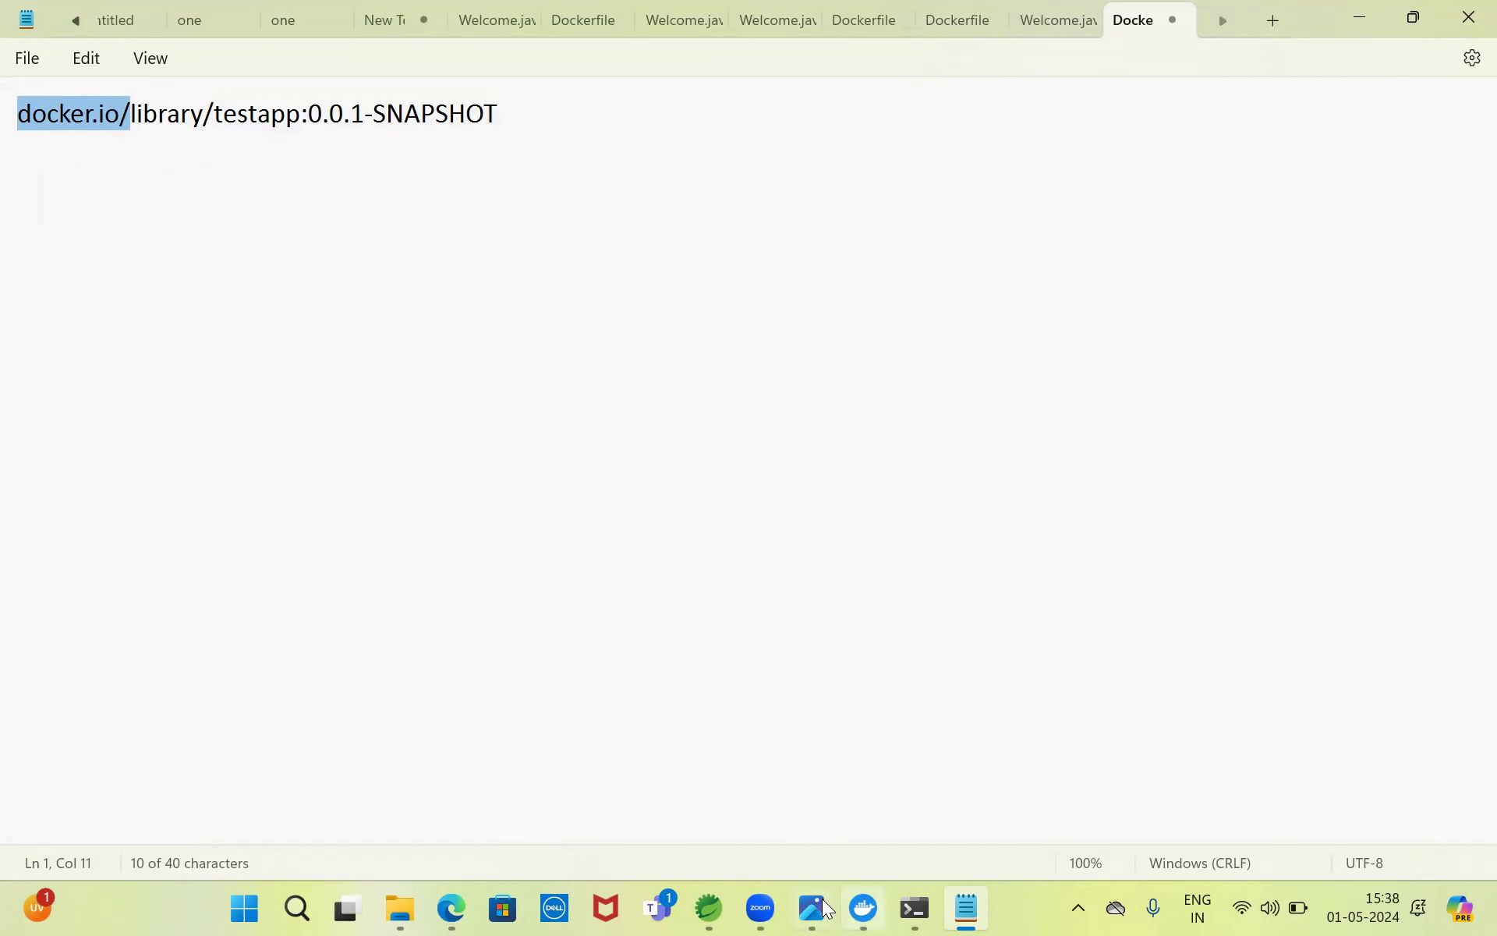
{"action": "left_click", "coordinate": [452, 909]}
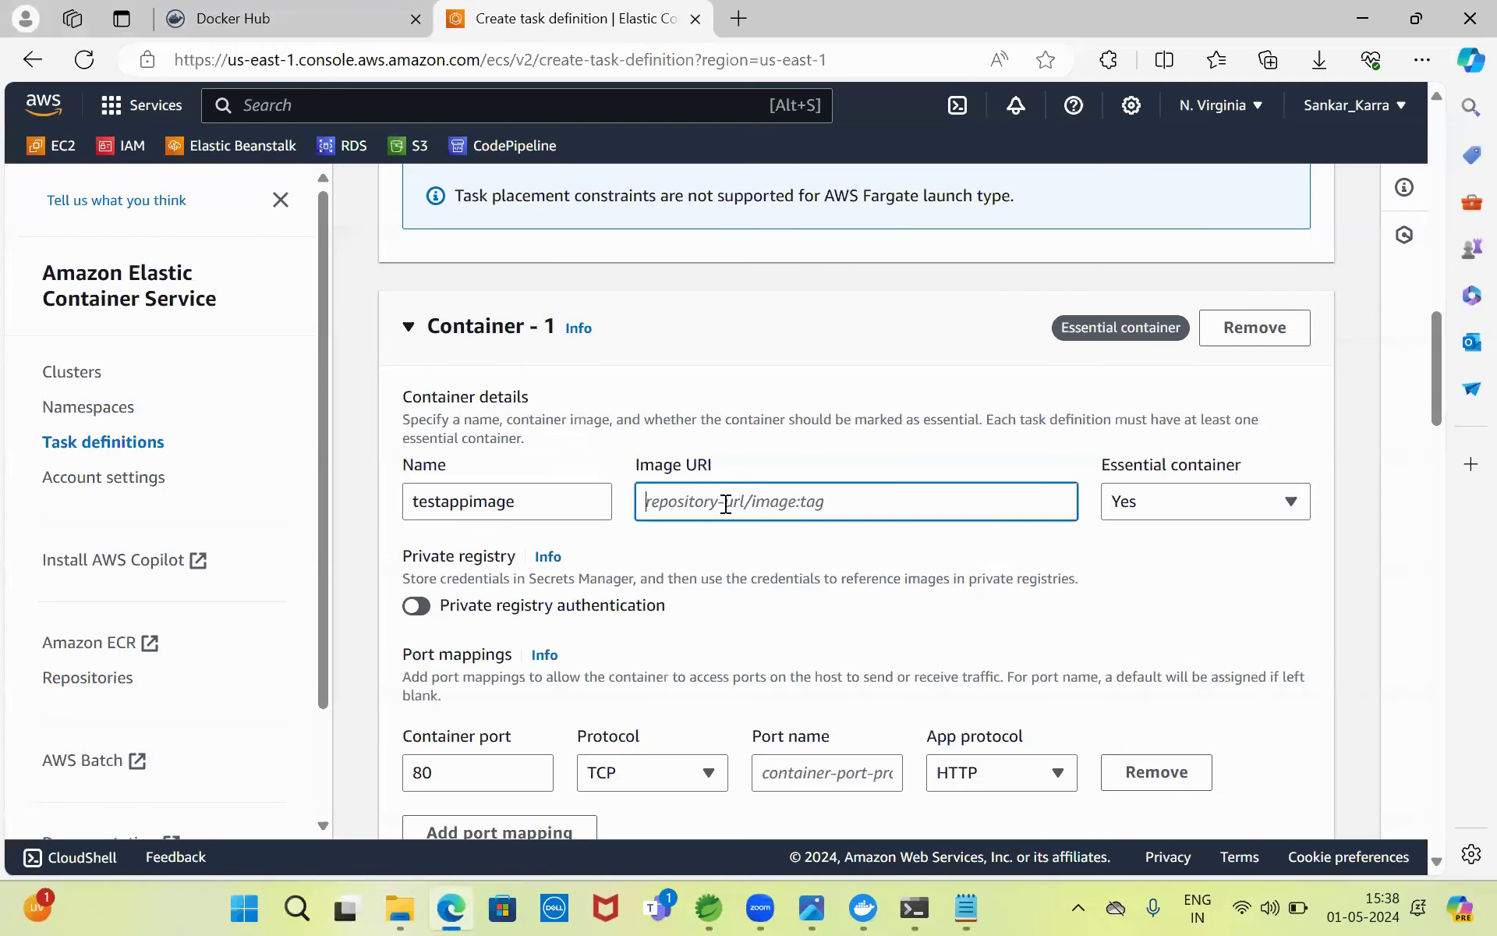
{"action": "key", "text": "ctrl+v"}
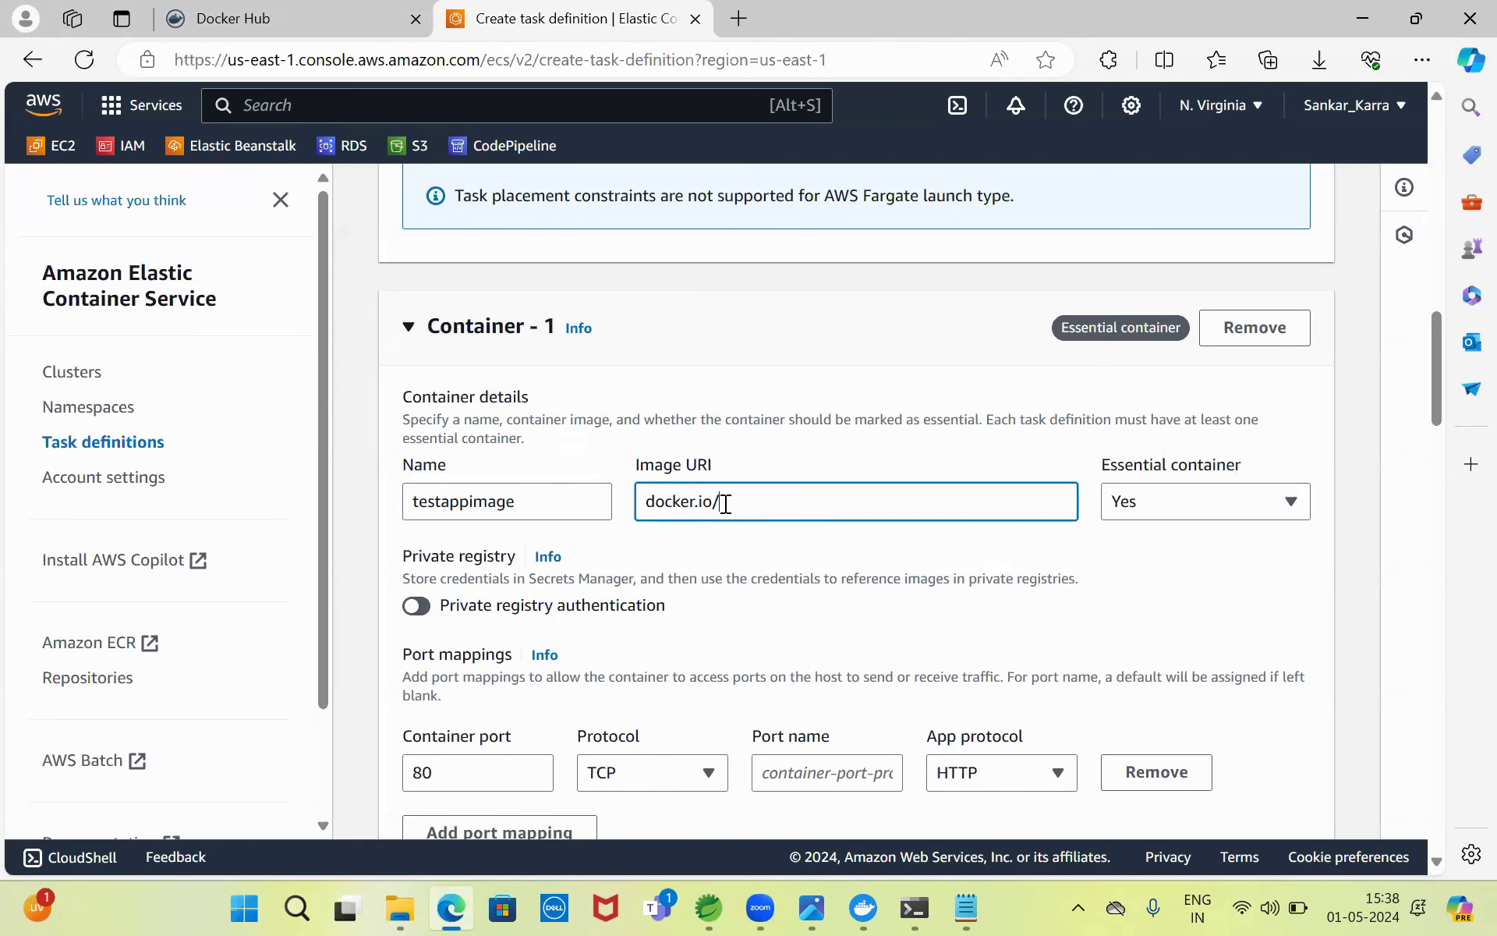
- Paste the testapp repository image path from Docker Hub into Image URI, removing the tagname placeholder
{"action": "left_click", "coordinate": [301, 15]}
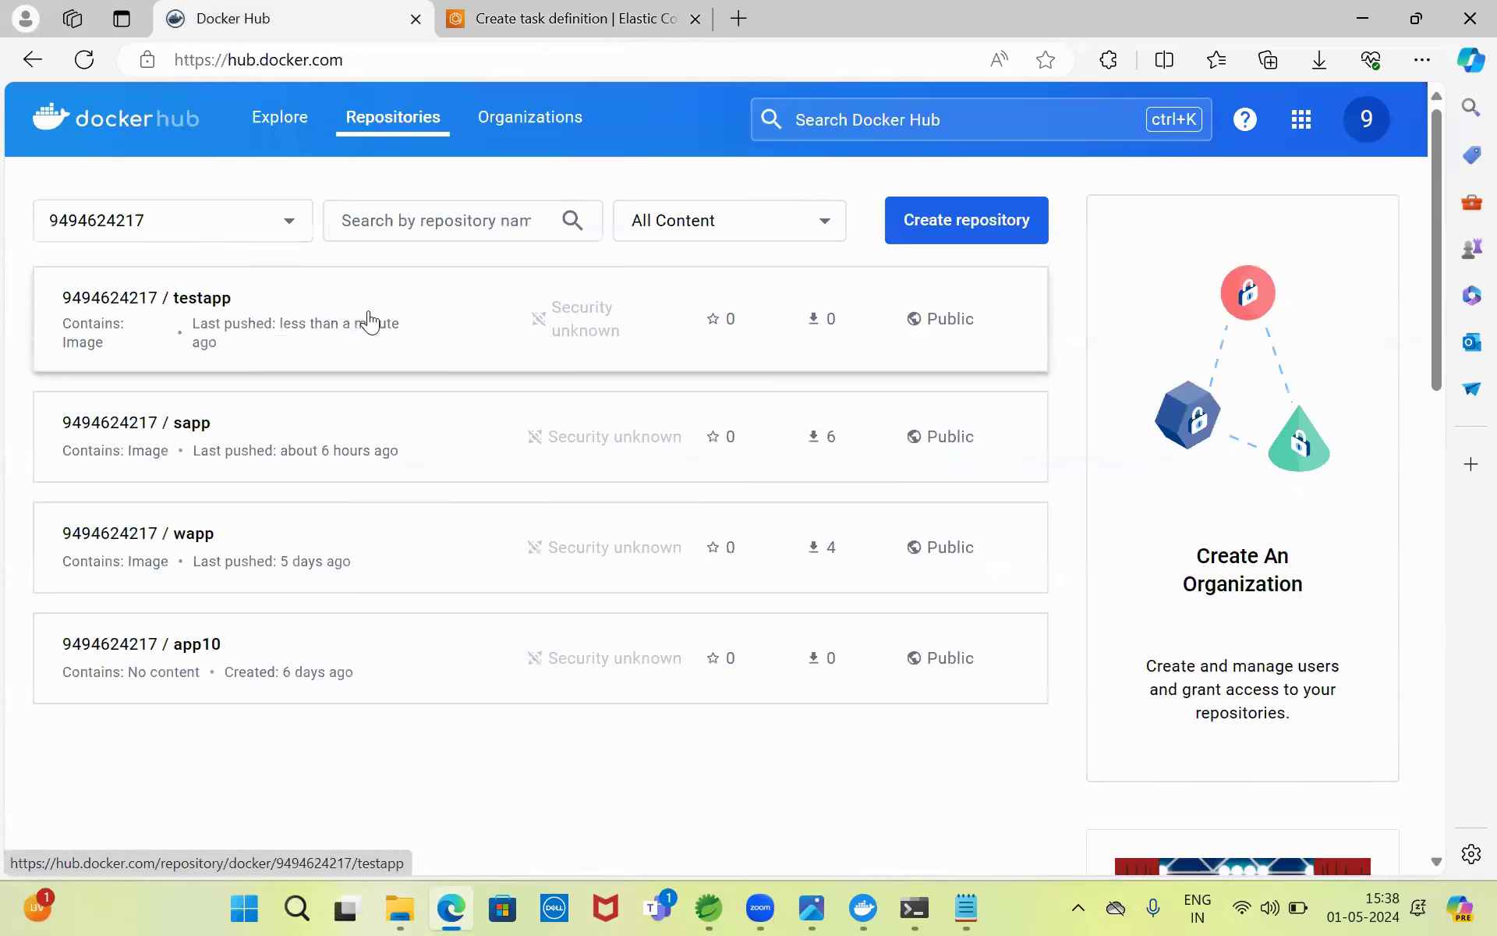
{"action": "left_click", "coordinate": [217, 293]}
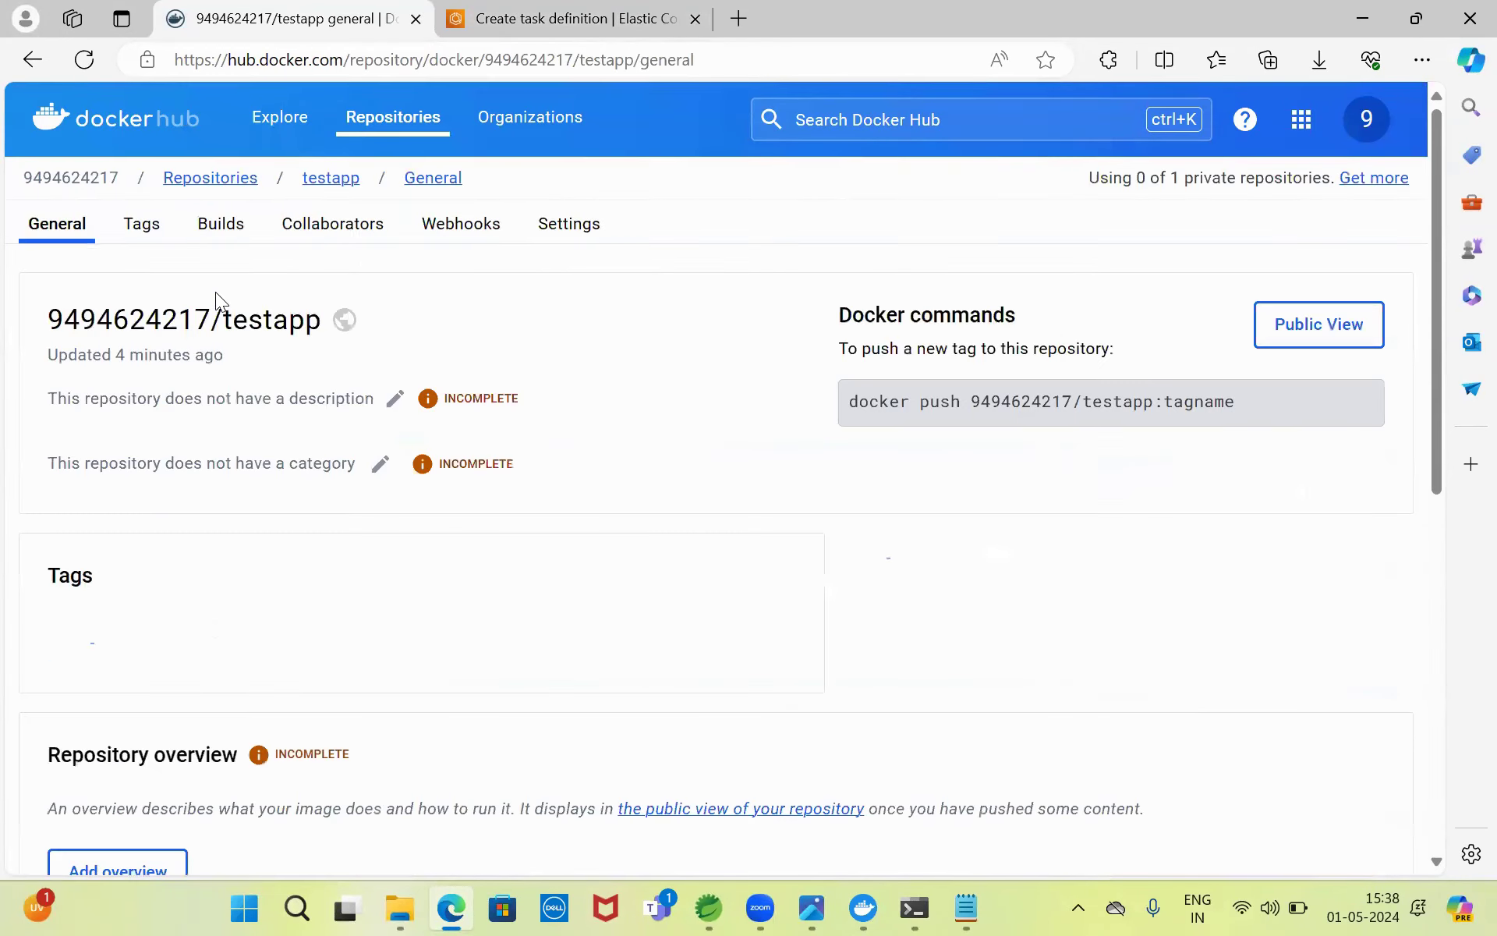
{"action": "left_click_drag", "start_coordinate": [973, 405], "coordinate": [1235, 397]}
{"action": "key", "text": "ctrl+c"}
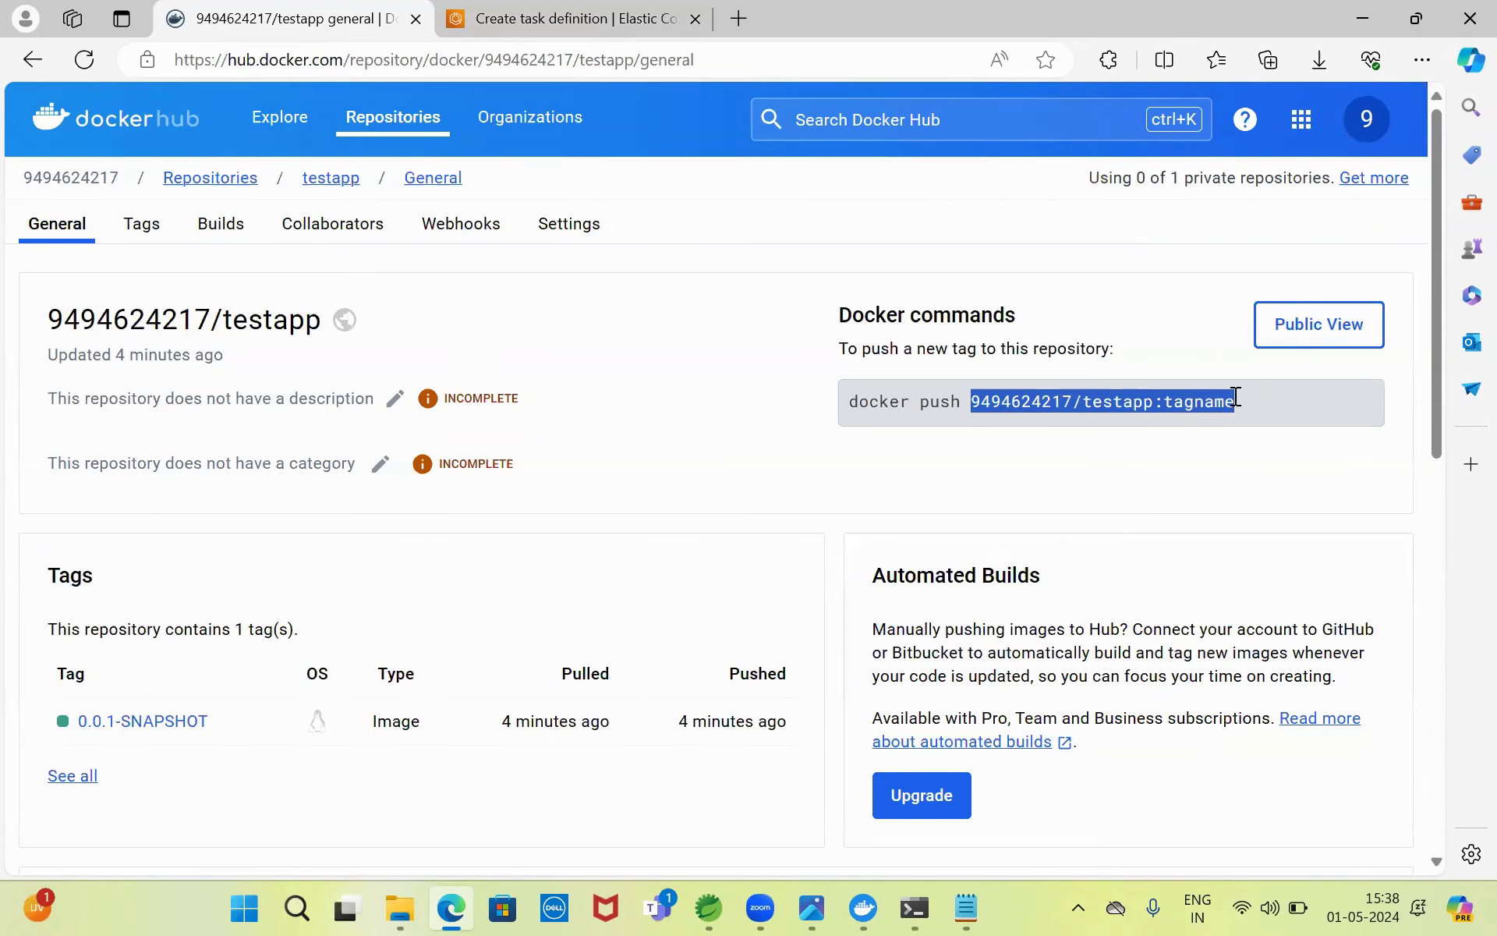
{"action": "left_click", "coordinate": [567, 15]}
{"action": "key", "text": "ctrl+v"}
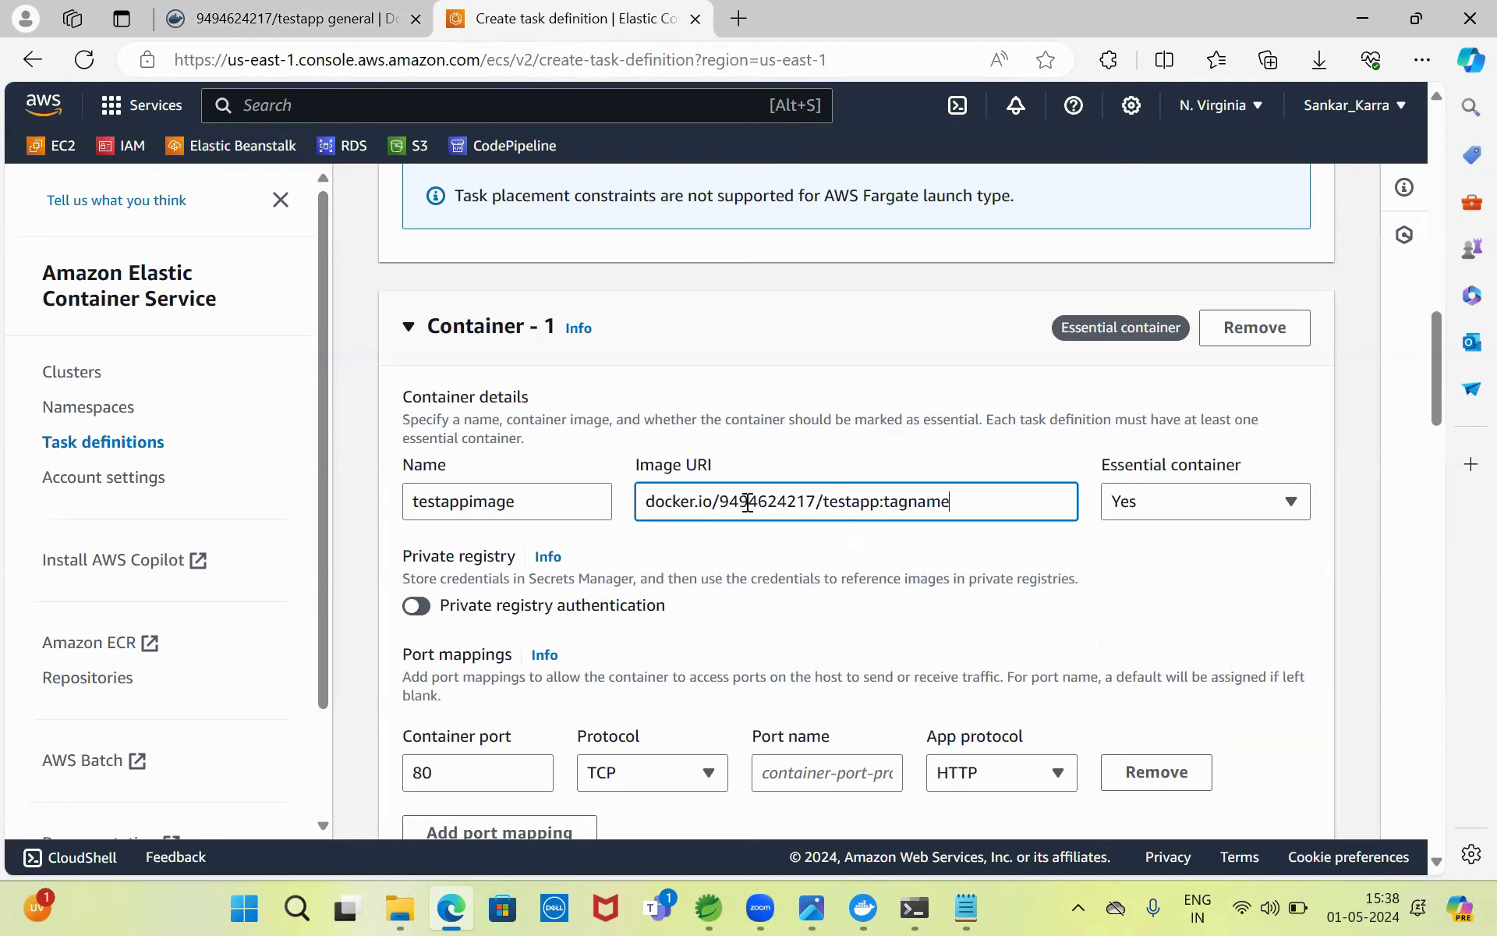
{"action": "key", "text": "BackSpace"}
{"action": "key", "text": "BackSpace"}
{"action": "key", "text": "BackSpace"}
{"action": "key", "text": "BackSpace"}
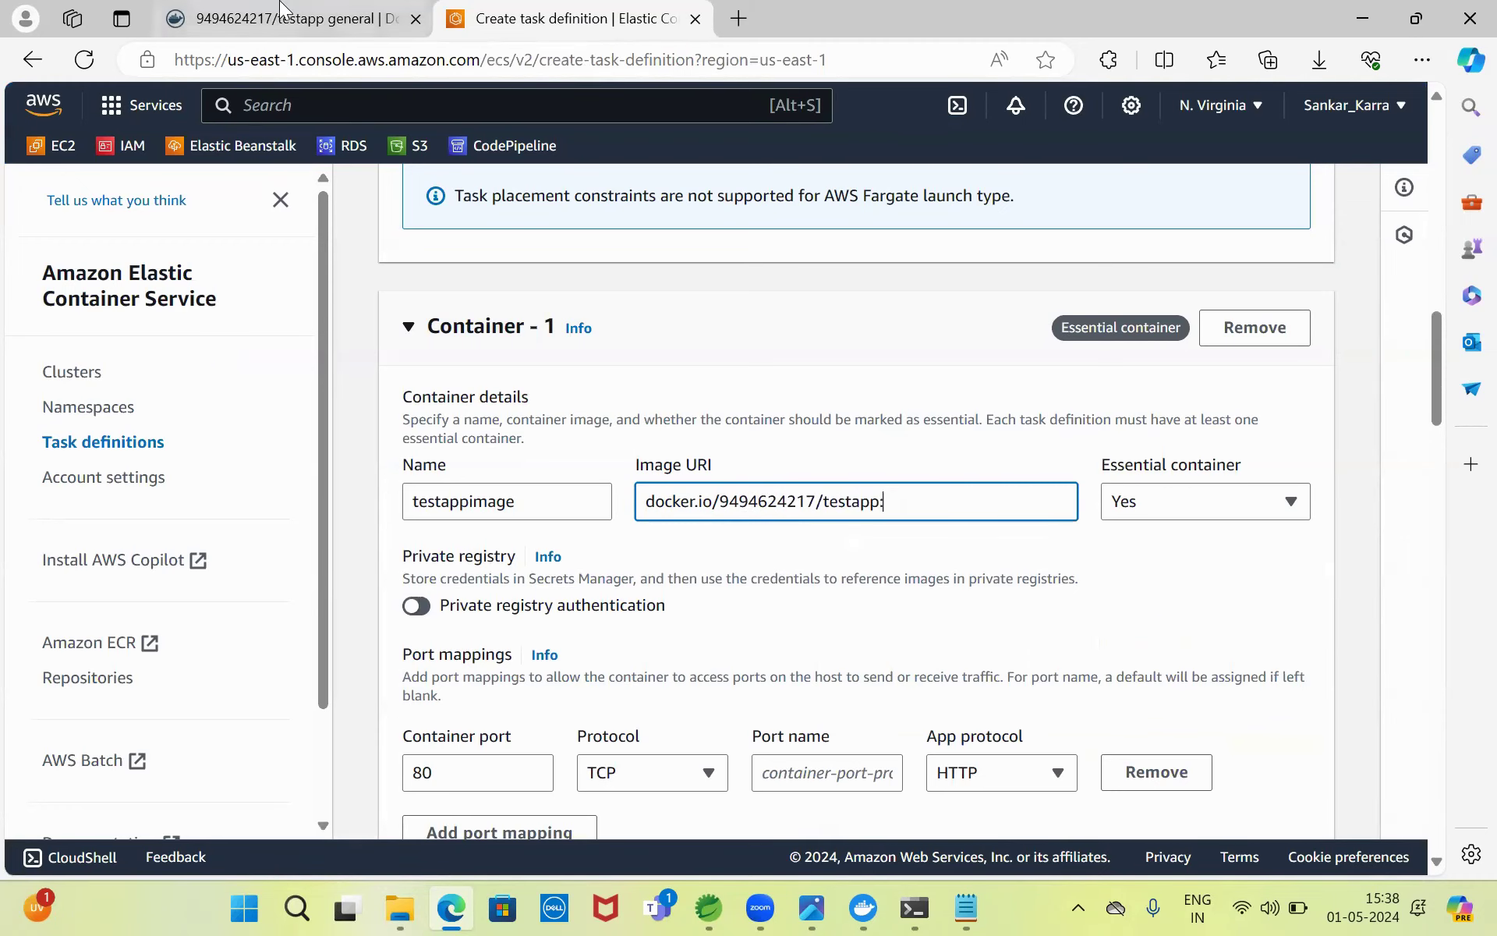
- Copy the 0.0.1-SNAPSHOT tag from the testapp repository page
{"action": "left_click", "coordinate": [279, 9]}
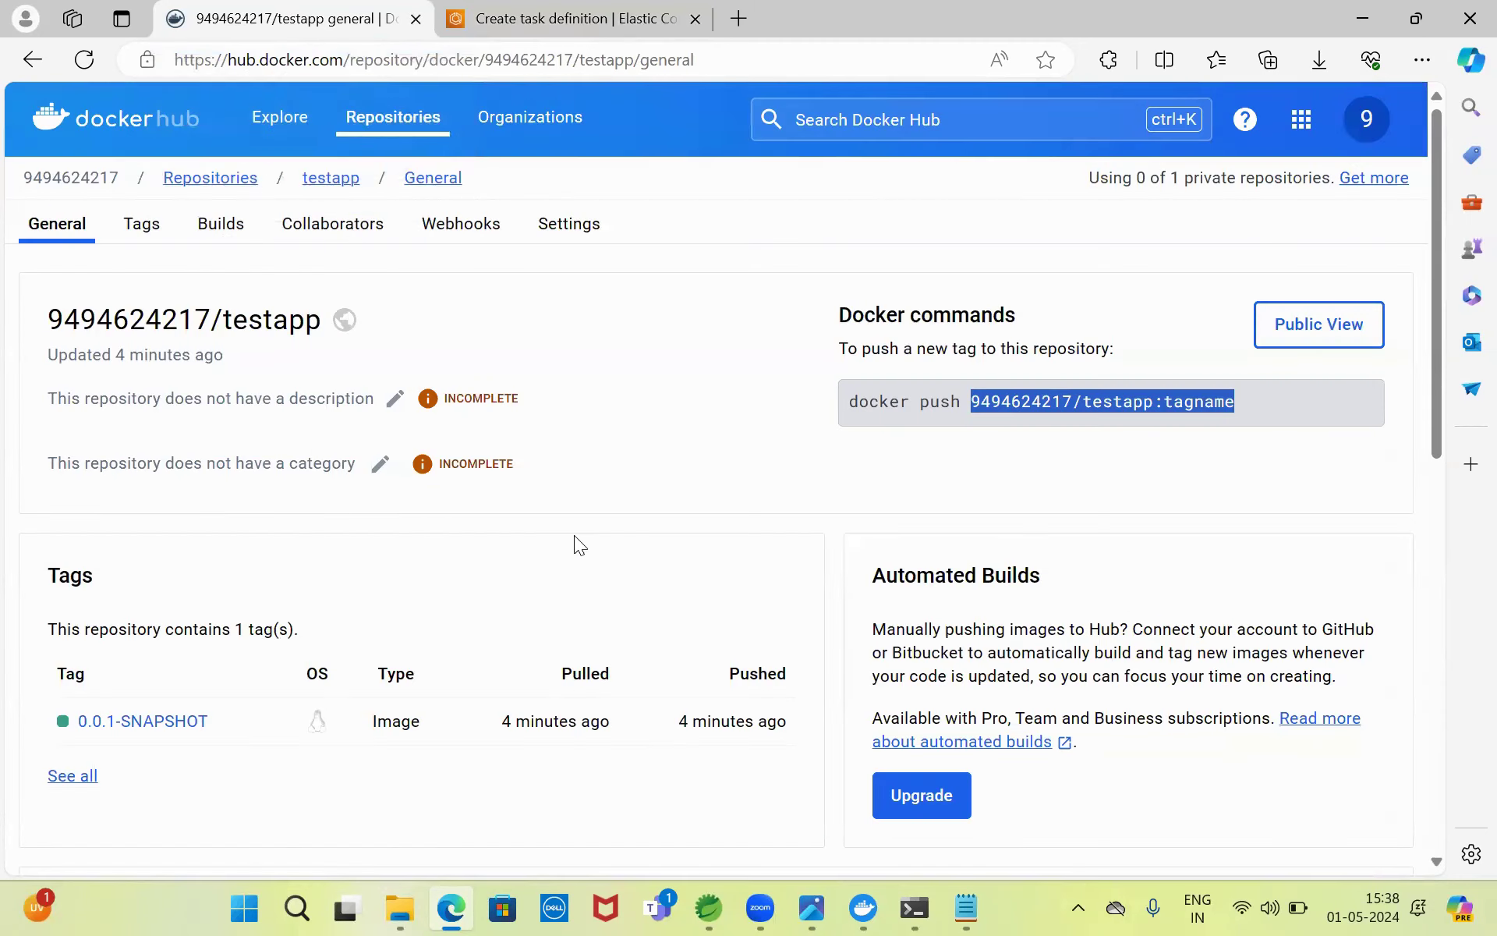
{"action": "left_click_drag", "start_coordinate": [211, 719], "coordinate": [76, 719]}
{"action": "key", "text": "ctrl+c"}
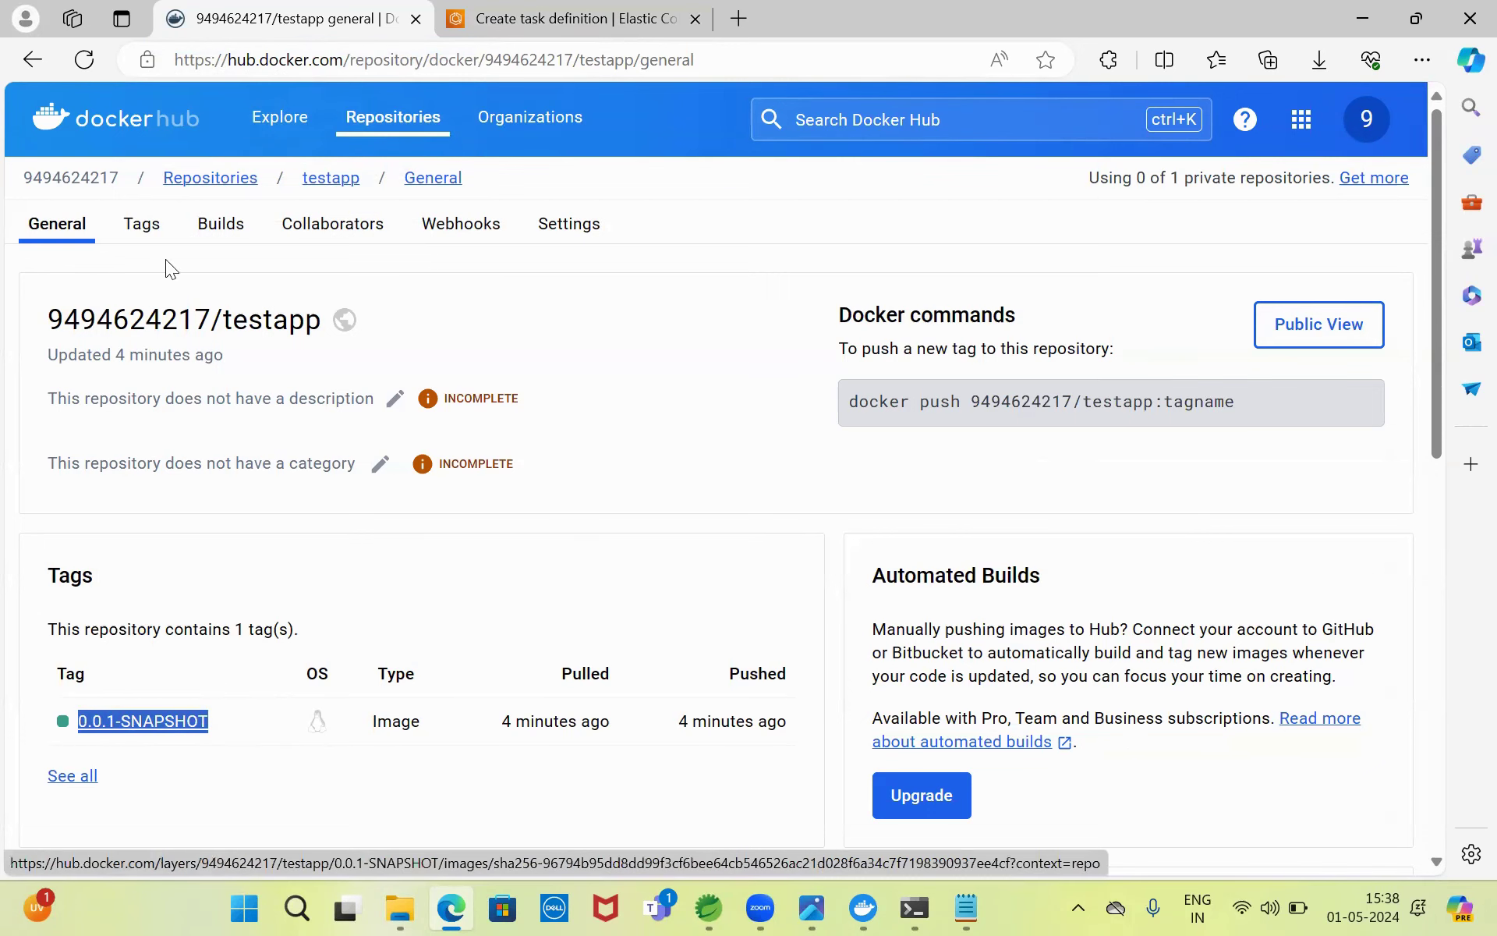
{"action": "left_click", "coordinate": [507, 9]}
- Finish the Image URI with the 0.0.1-SNAPSHOT tag and name the port 80 mapping 9090
{"action": "key", "text": "ctrl+v"}
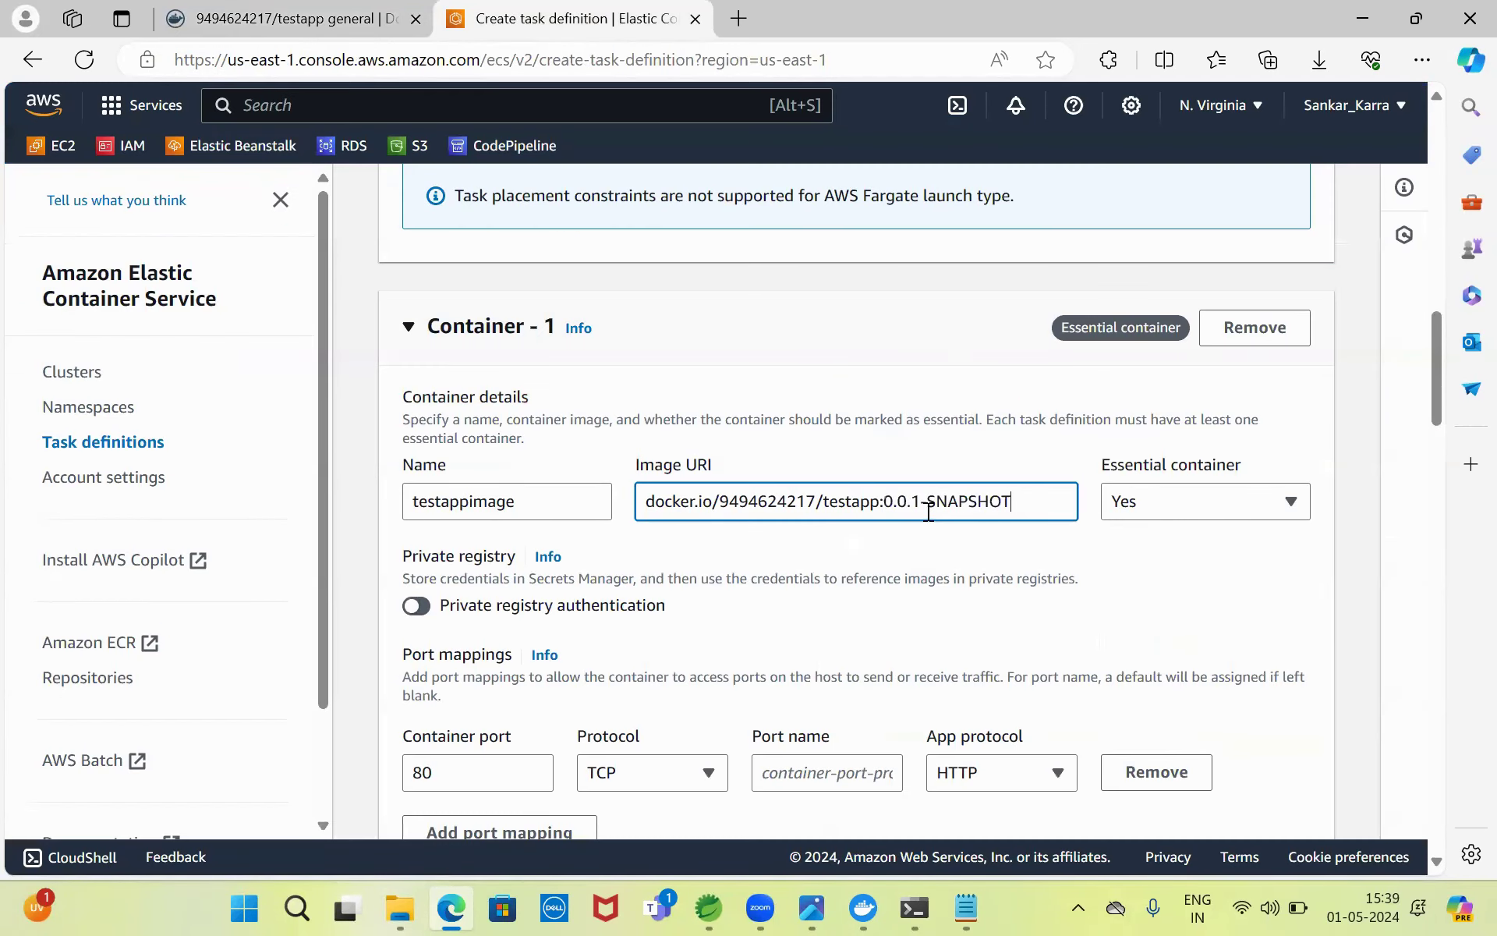
{"action": "left_click_drag", "start_coordinate": [1438, 362], "coordinate": [1440, 404]}
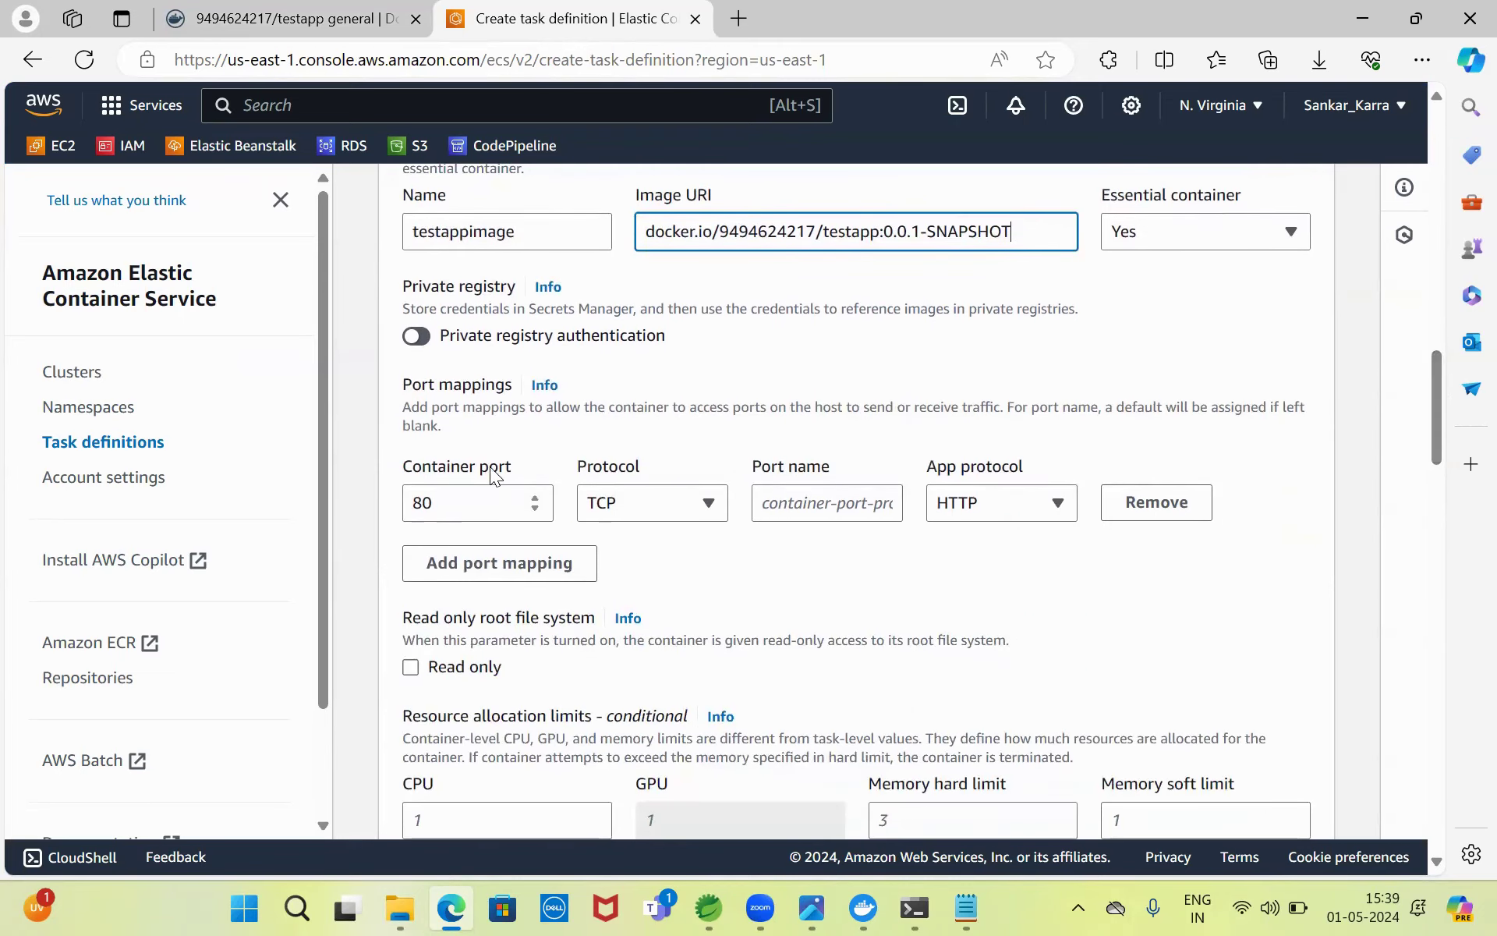
{"action": "left_click", "coordinate": [832, 504]}
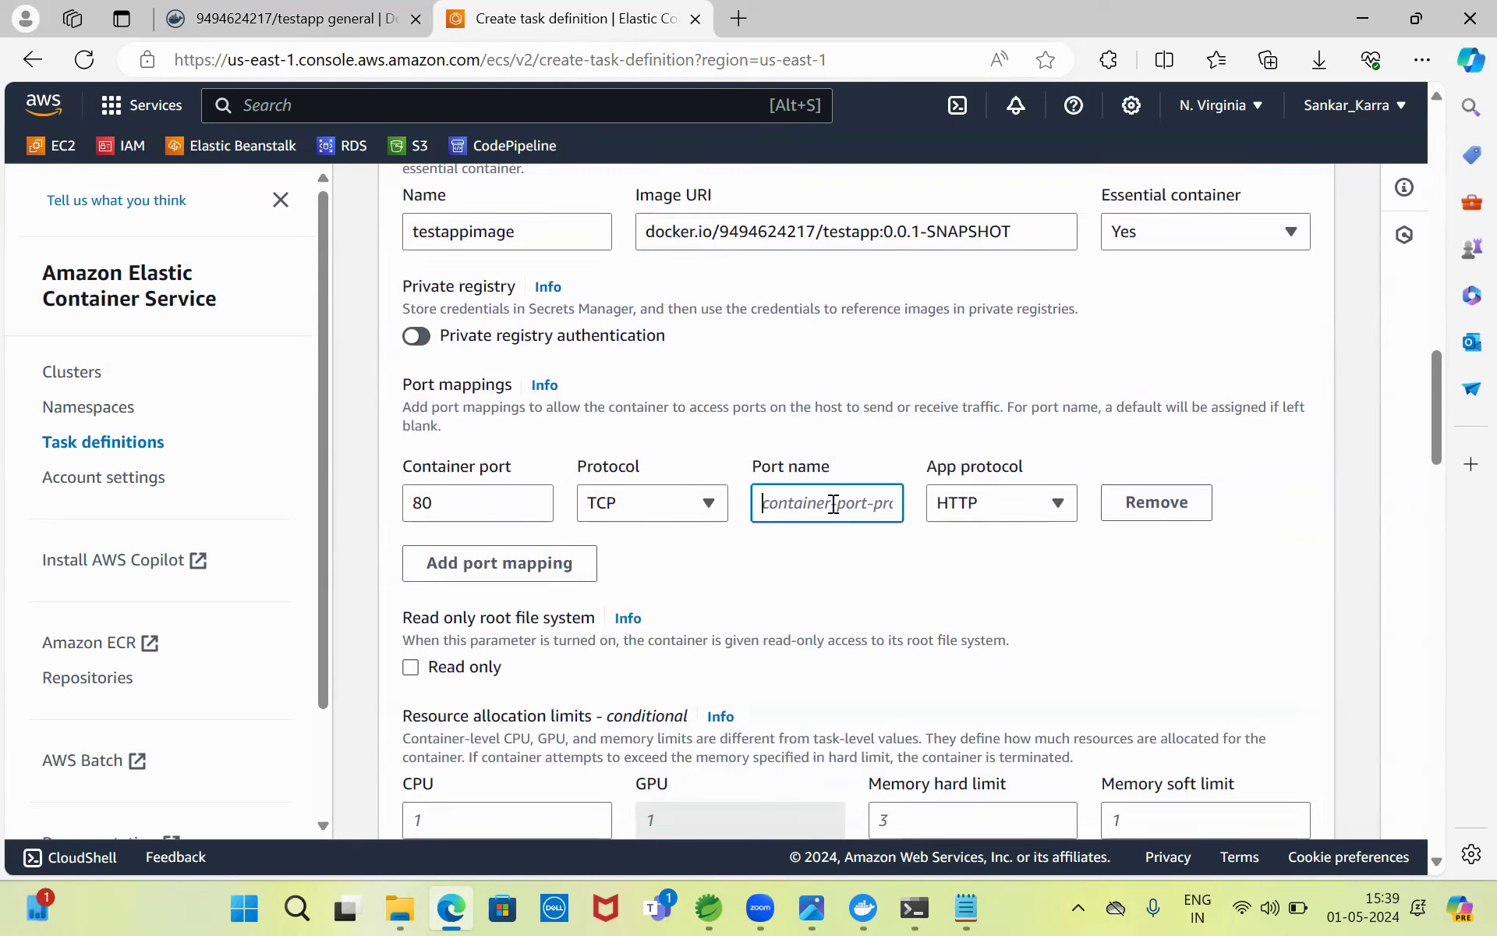
{"action": "type", "text": "9090"}
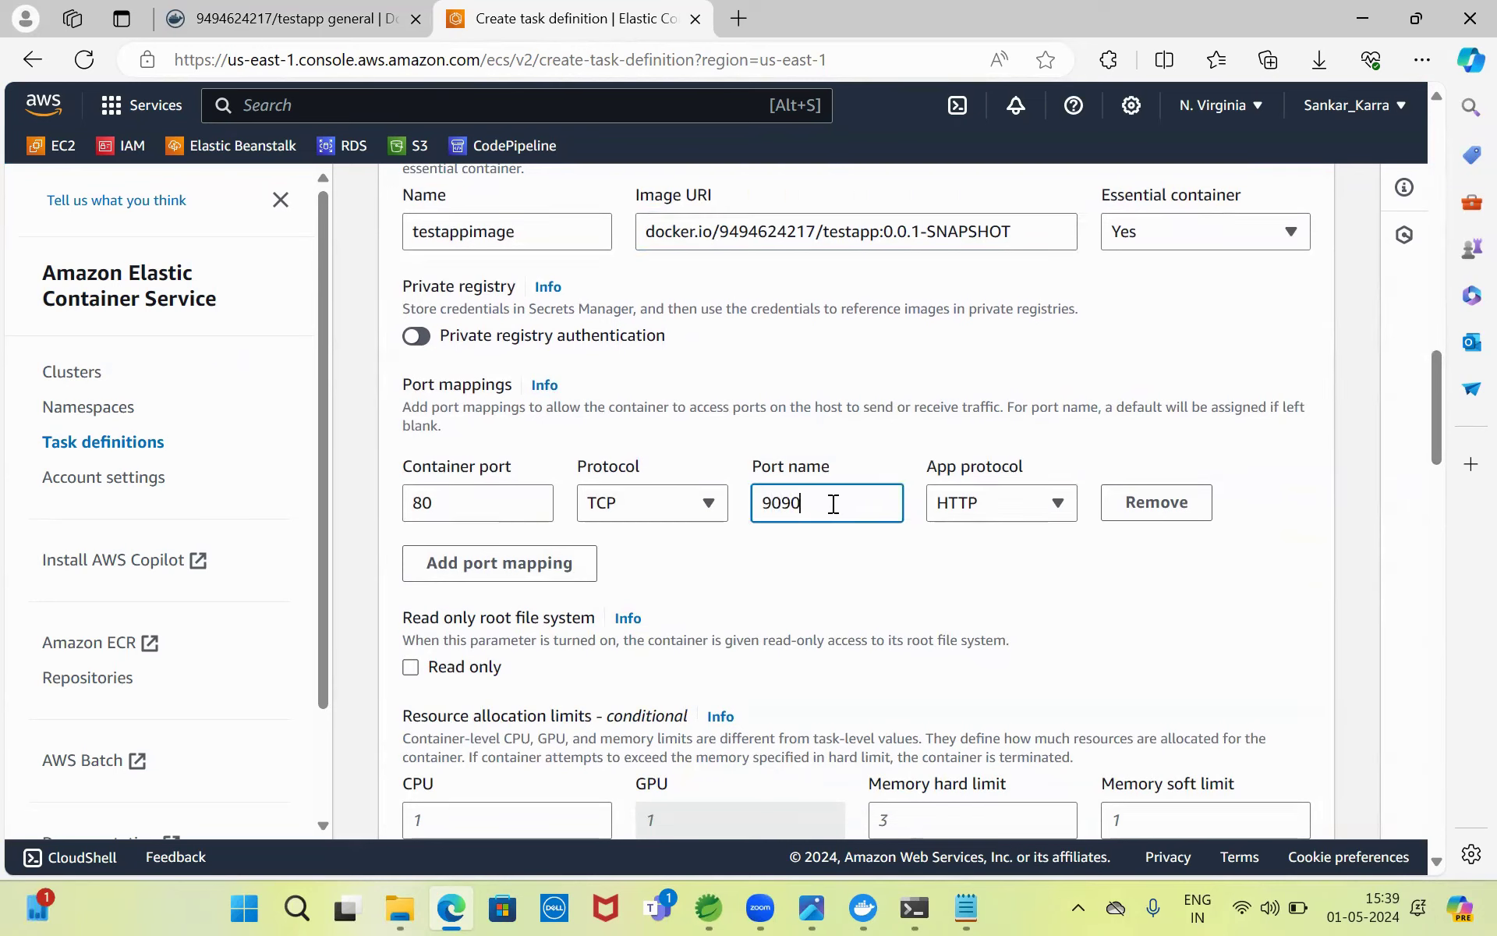
- Review the remaining container settings, expanding HealthCheck, down to the Create button
{"action": "left_click_drag", "start_coordinate": [1437, 388], "coordinate": [502, 445]}
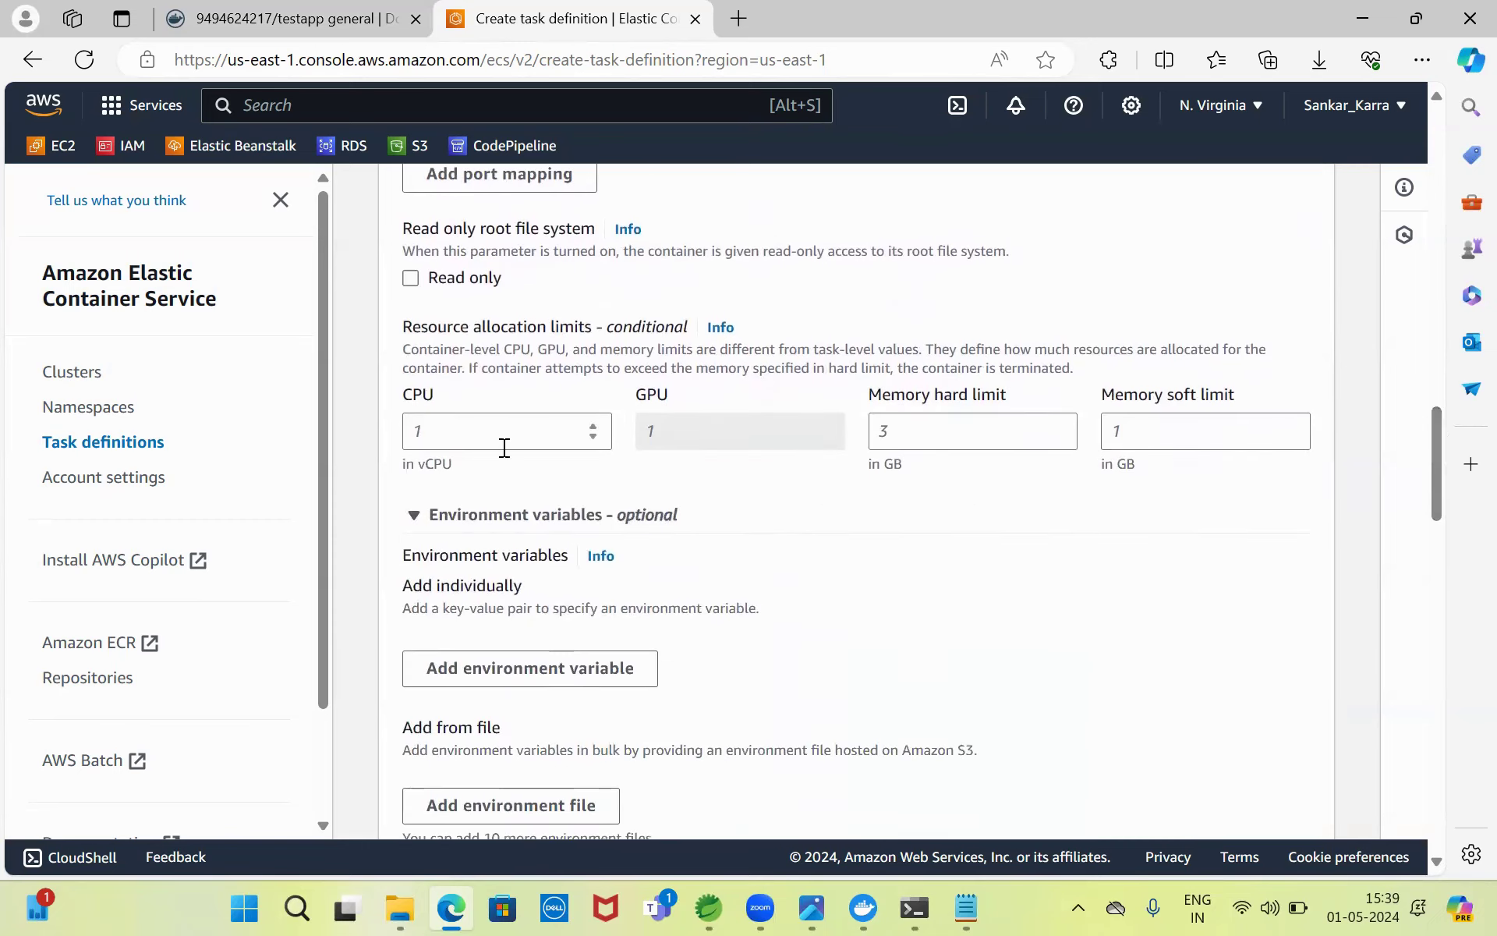
{"action": "left_click_drag", "start_coordinate": [1433, 428], "coordinate": [1436, 609]}
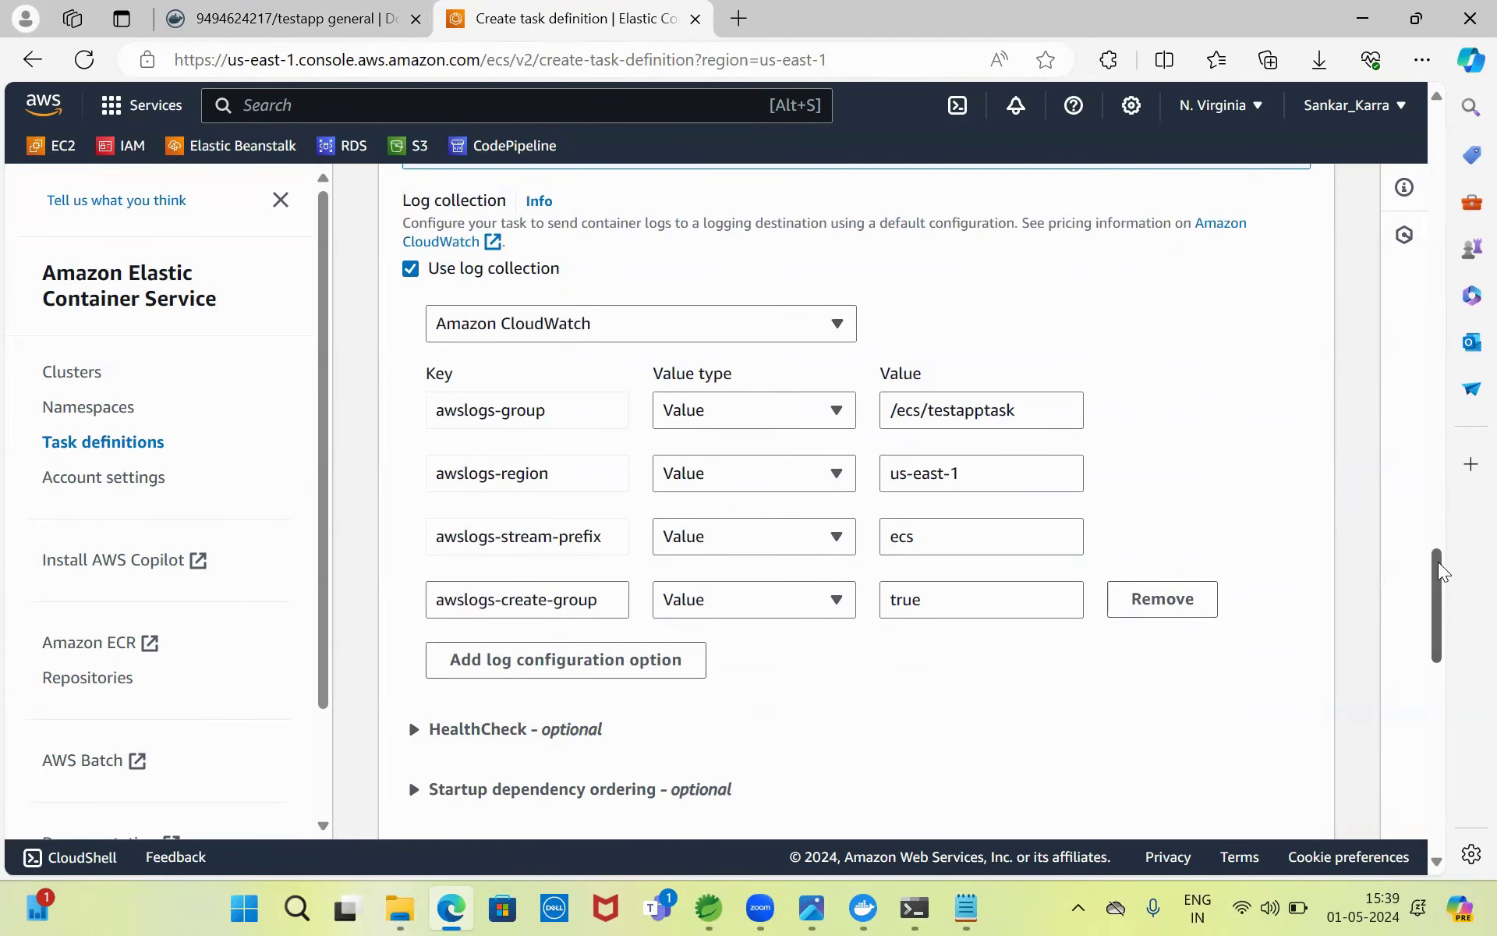
{"action": "left_click_drag", "start_coordinate": [1435, 573], "coordinate": [1442, 613]}
{"action": "scroll", "coordinate": [975, 468], "scroll_direction": "down", "scroll_amount": 1}
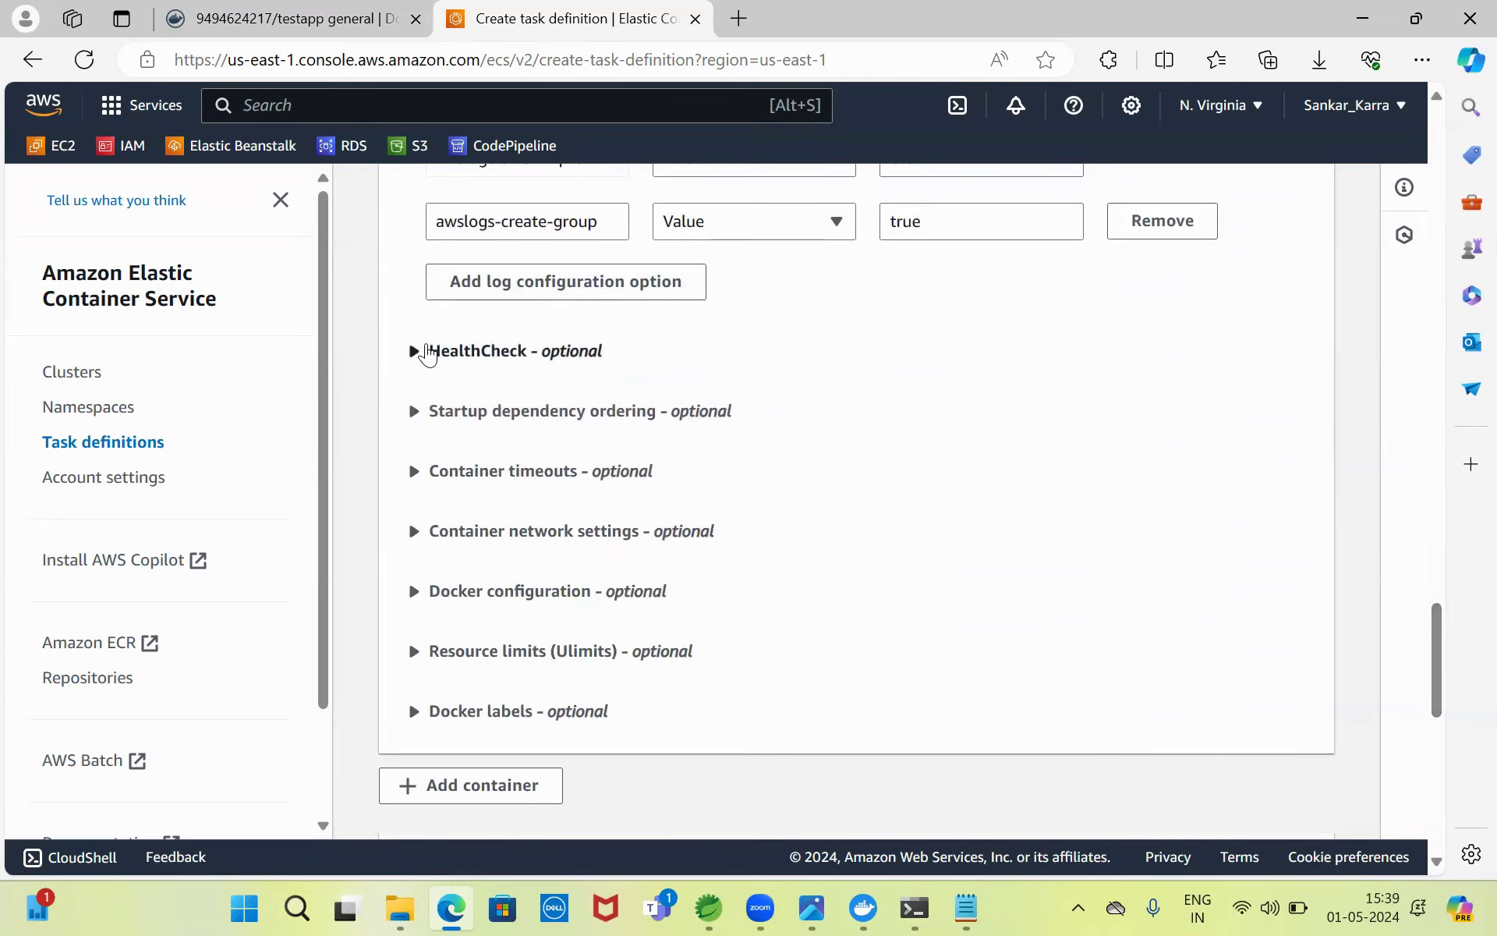
{"action": "left_click", "coordinate": [414, 351]}
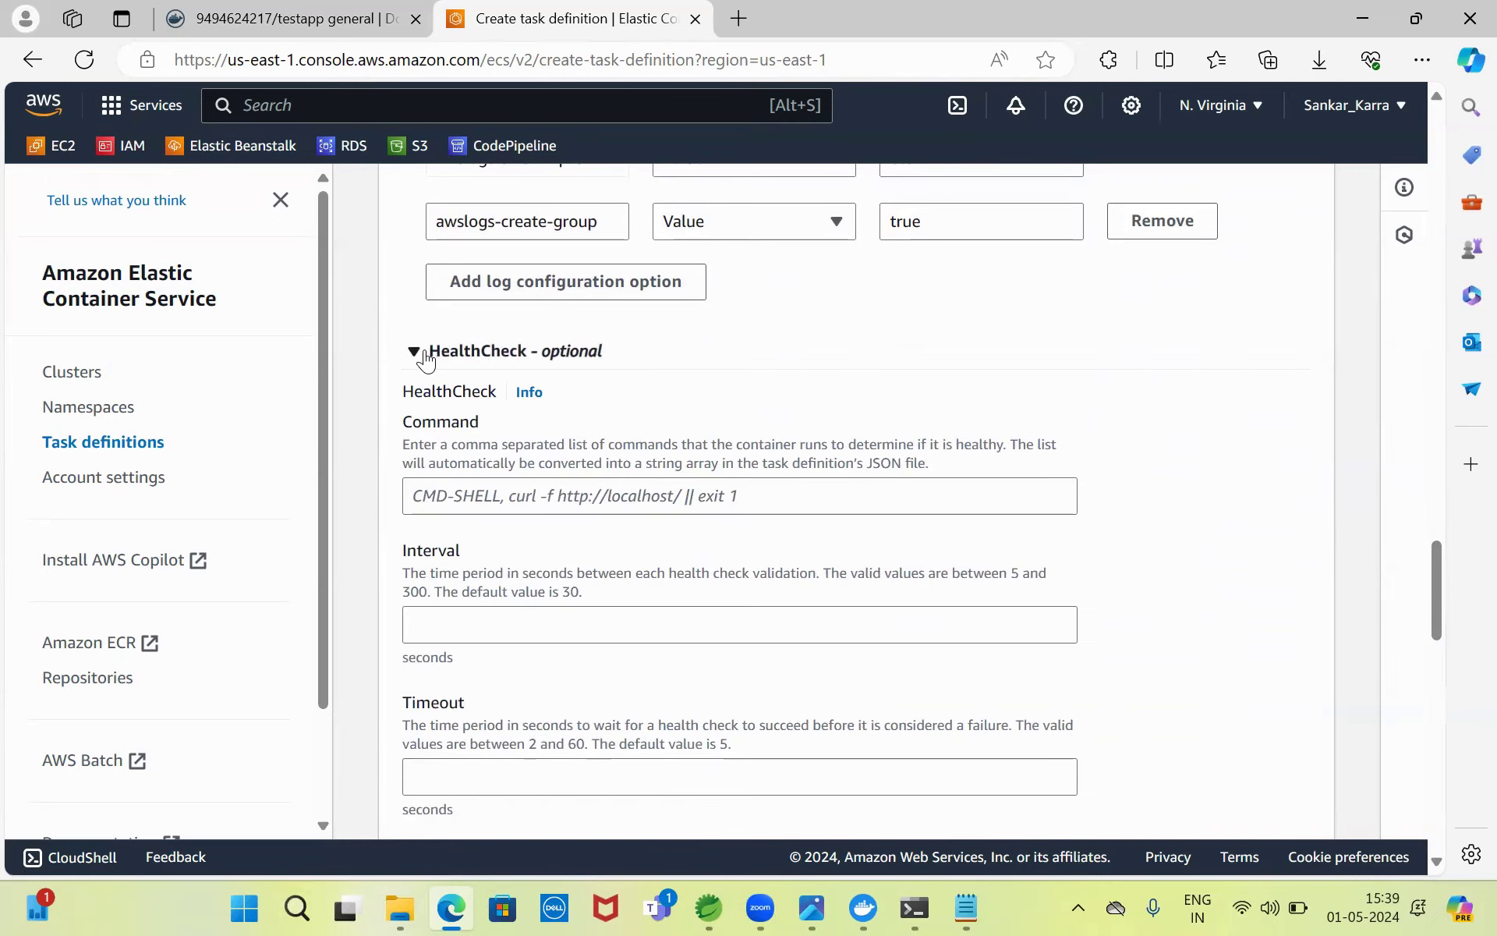
{"action": "left_click_drag", "start_coordinate": [1441, 565], "coordinate": [1460, 678]}
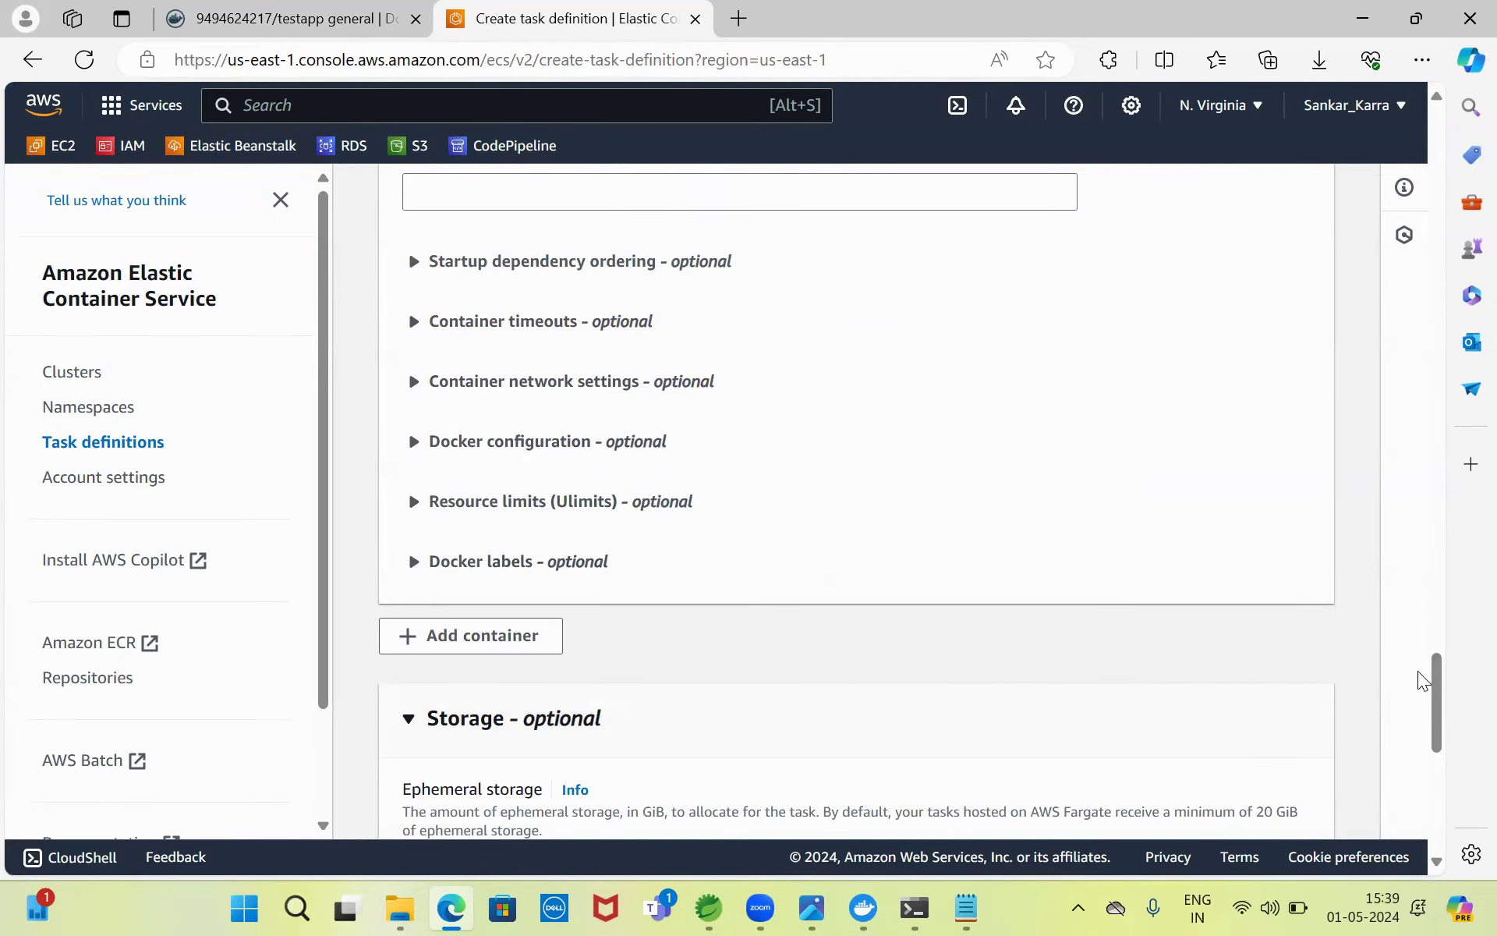
{"action": "left_click_drag", "start_coordinate": [1429, 675], "coordinate": [1452, 780]}
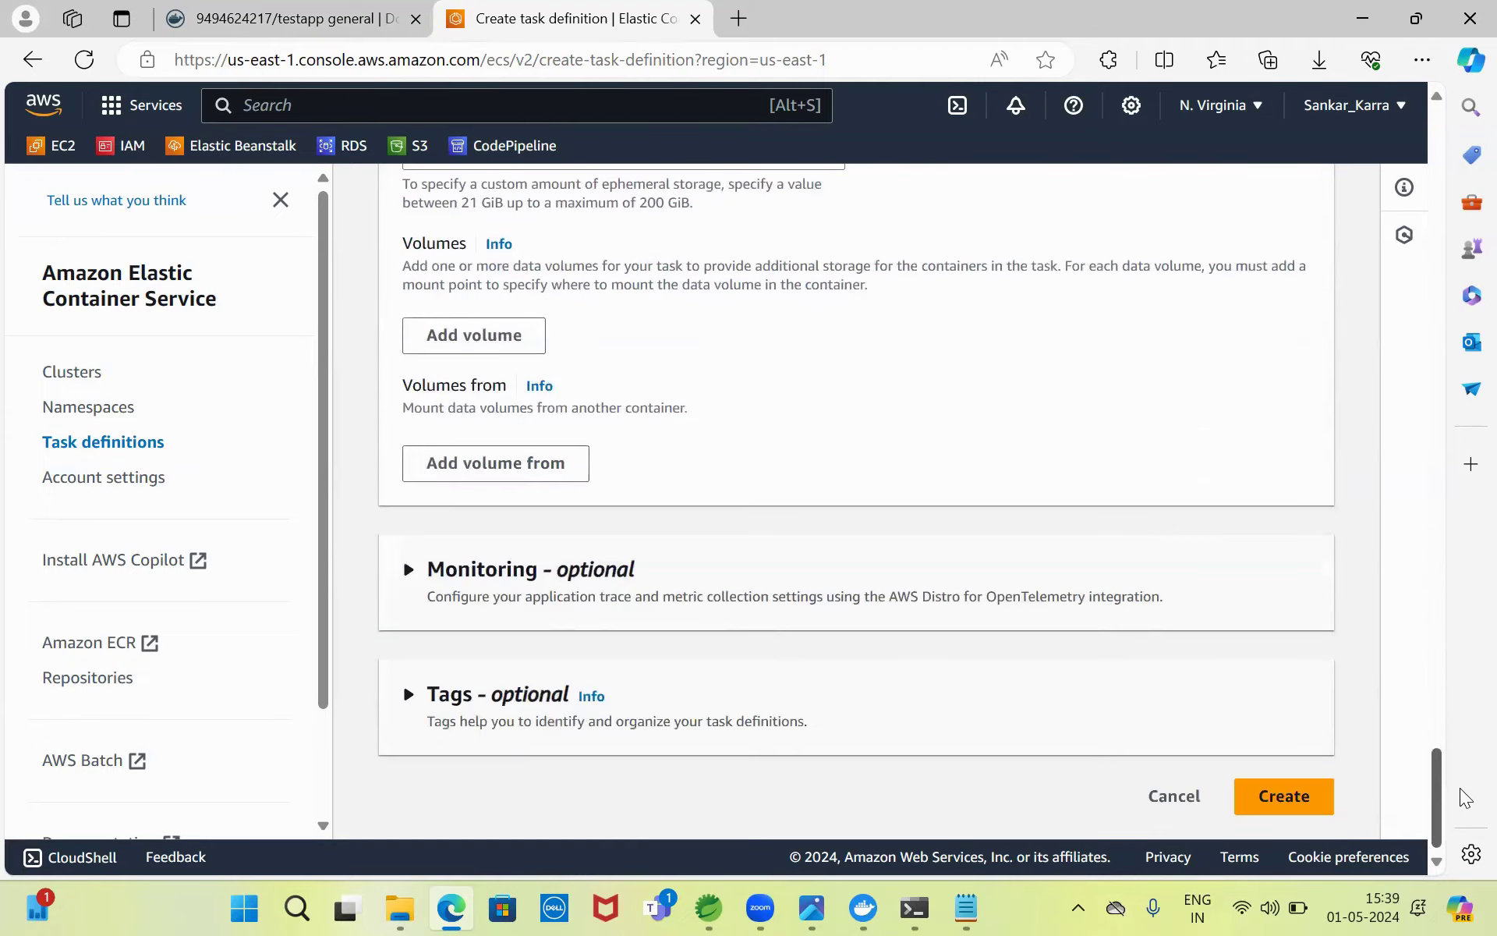
- Create the testapptask task definition, then go to the Clusters list
{"action": "left_click", "coordinate": [1283, 789]}
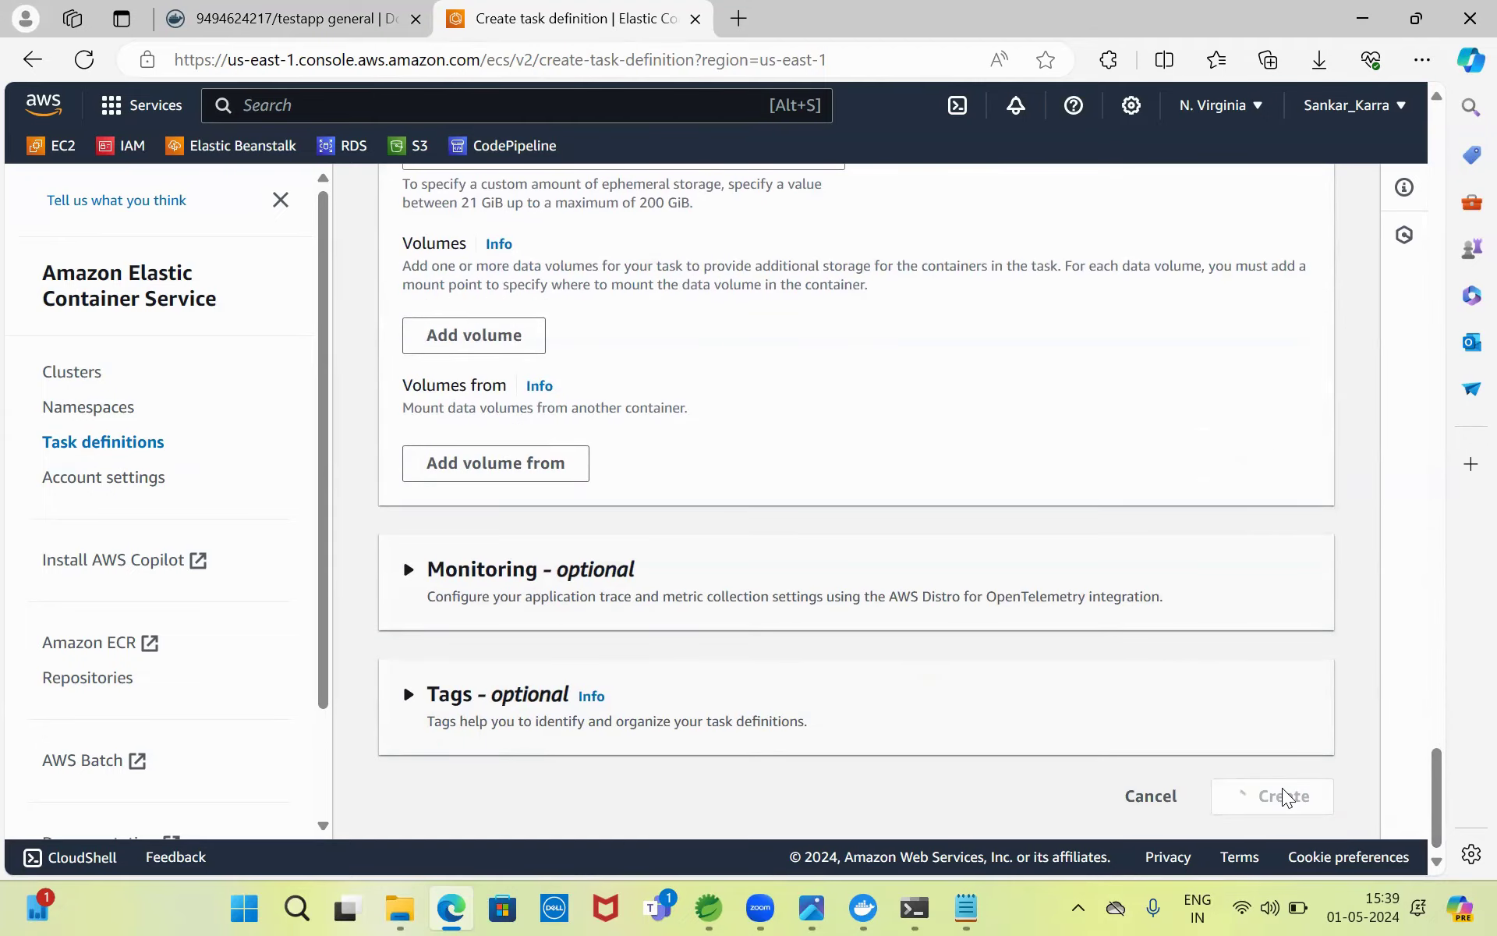
{"action": "left_click", "coordinate": [811, 907]}
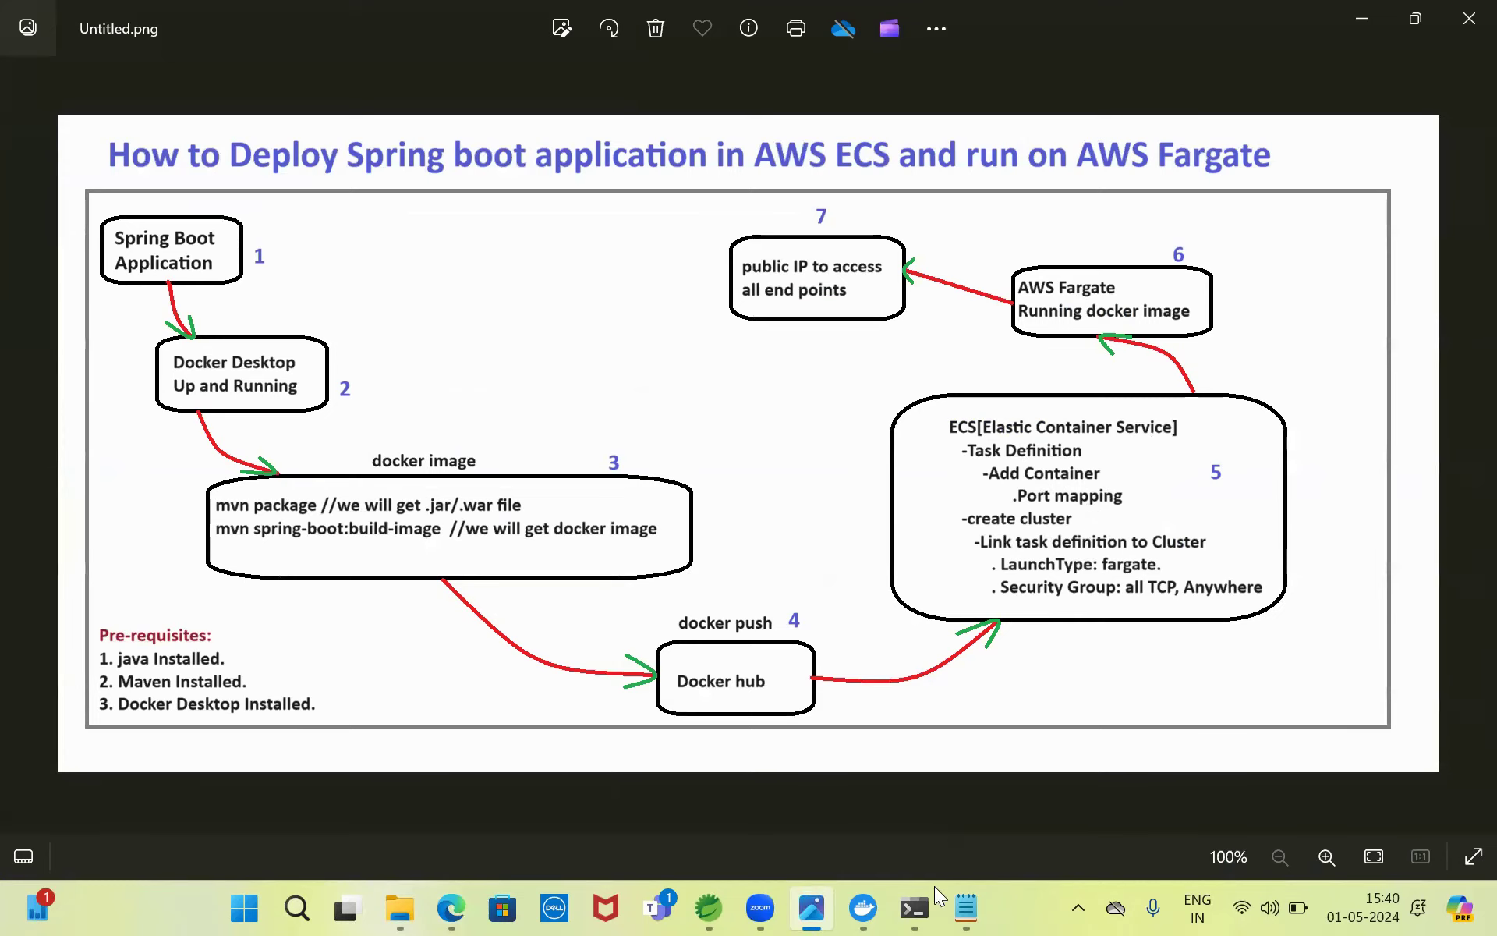
{"action": "left_click", "coordinate": [452, 907]}
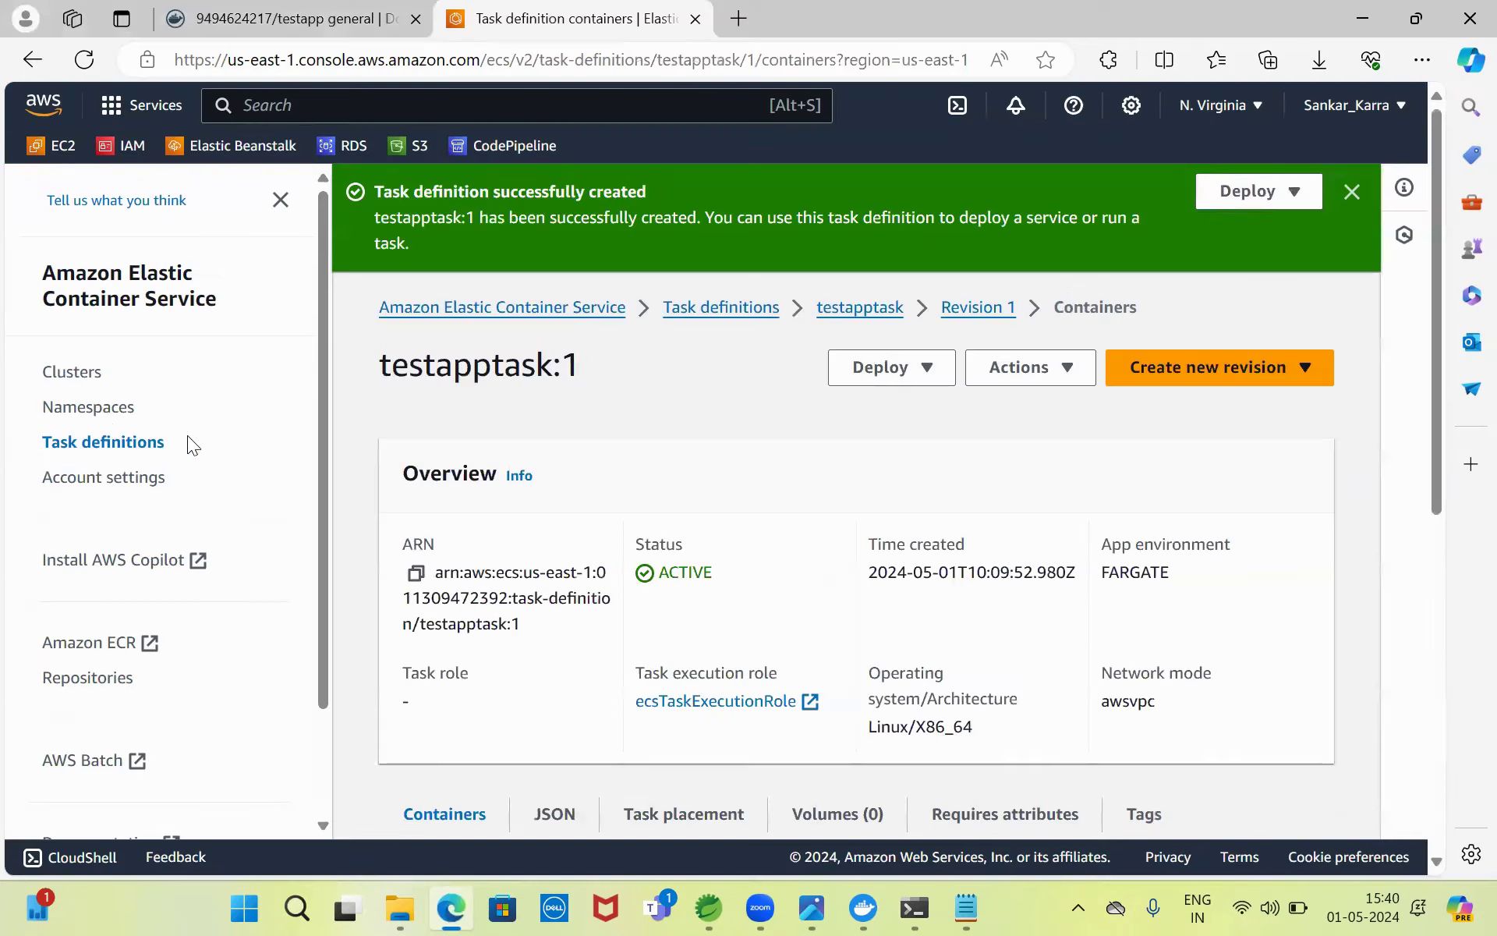
{"action": "left_click", "coordinate": [71, 373]}
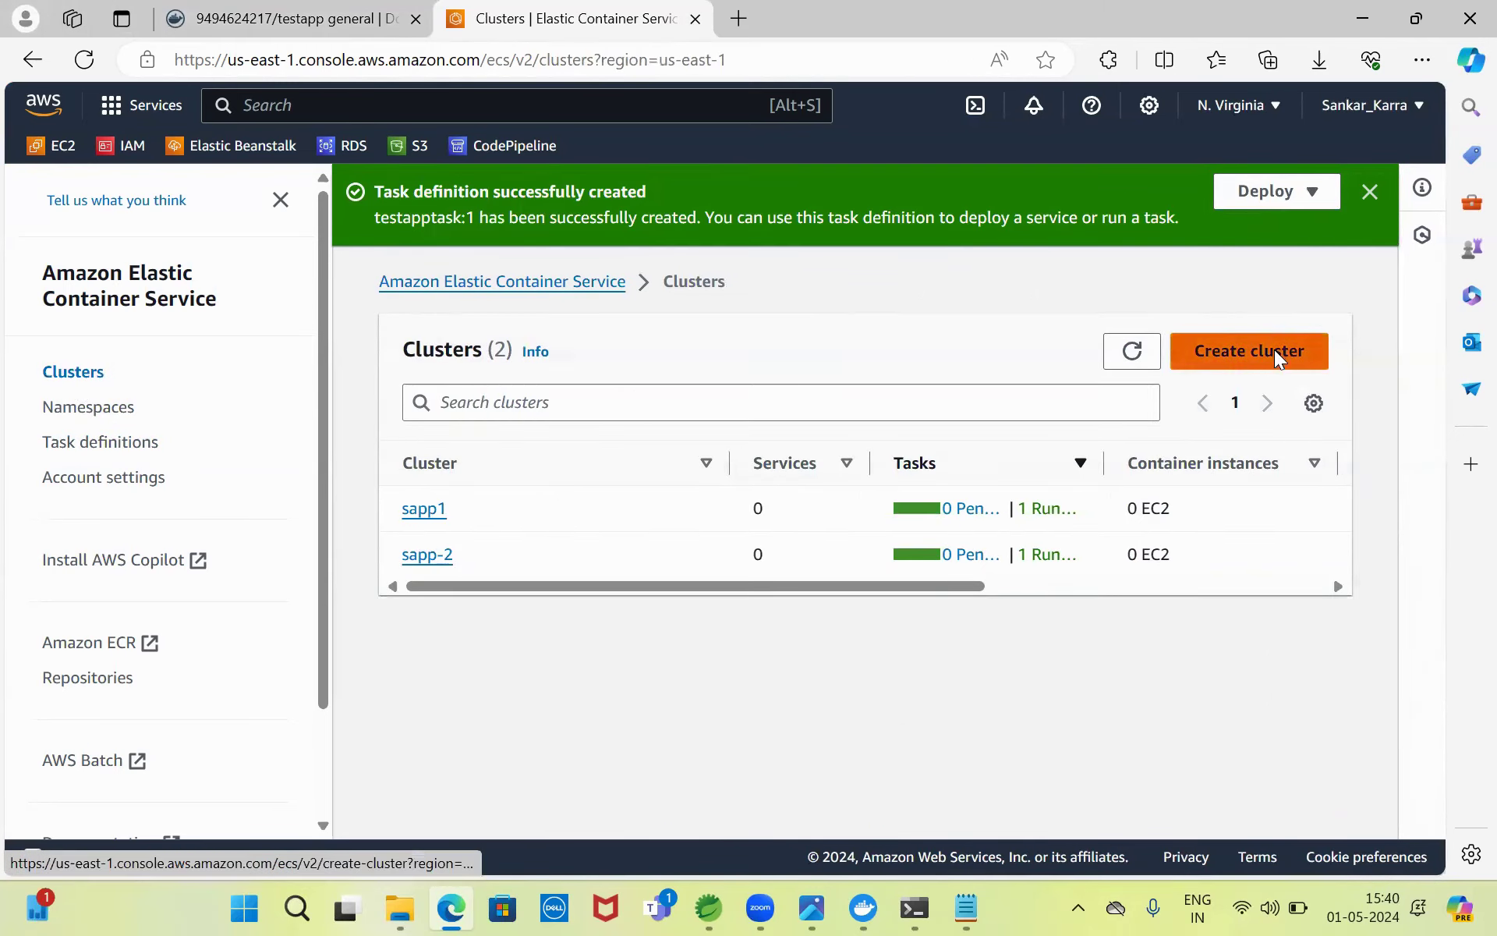
- Create a Fargate cluster named testappcuster, reviewing its Monitoring options first
{"action": "left_click", "coordinate": [1275, 356]}
{"action": "left_click", "coordinate": [570, 616]}
{"action": "type", "text": "testappcuster"}
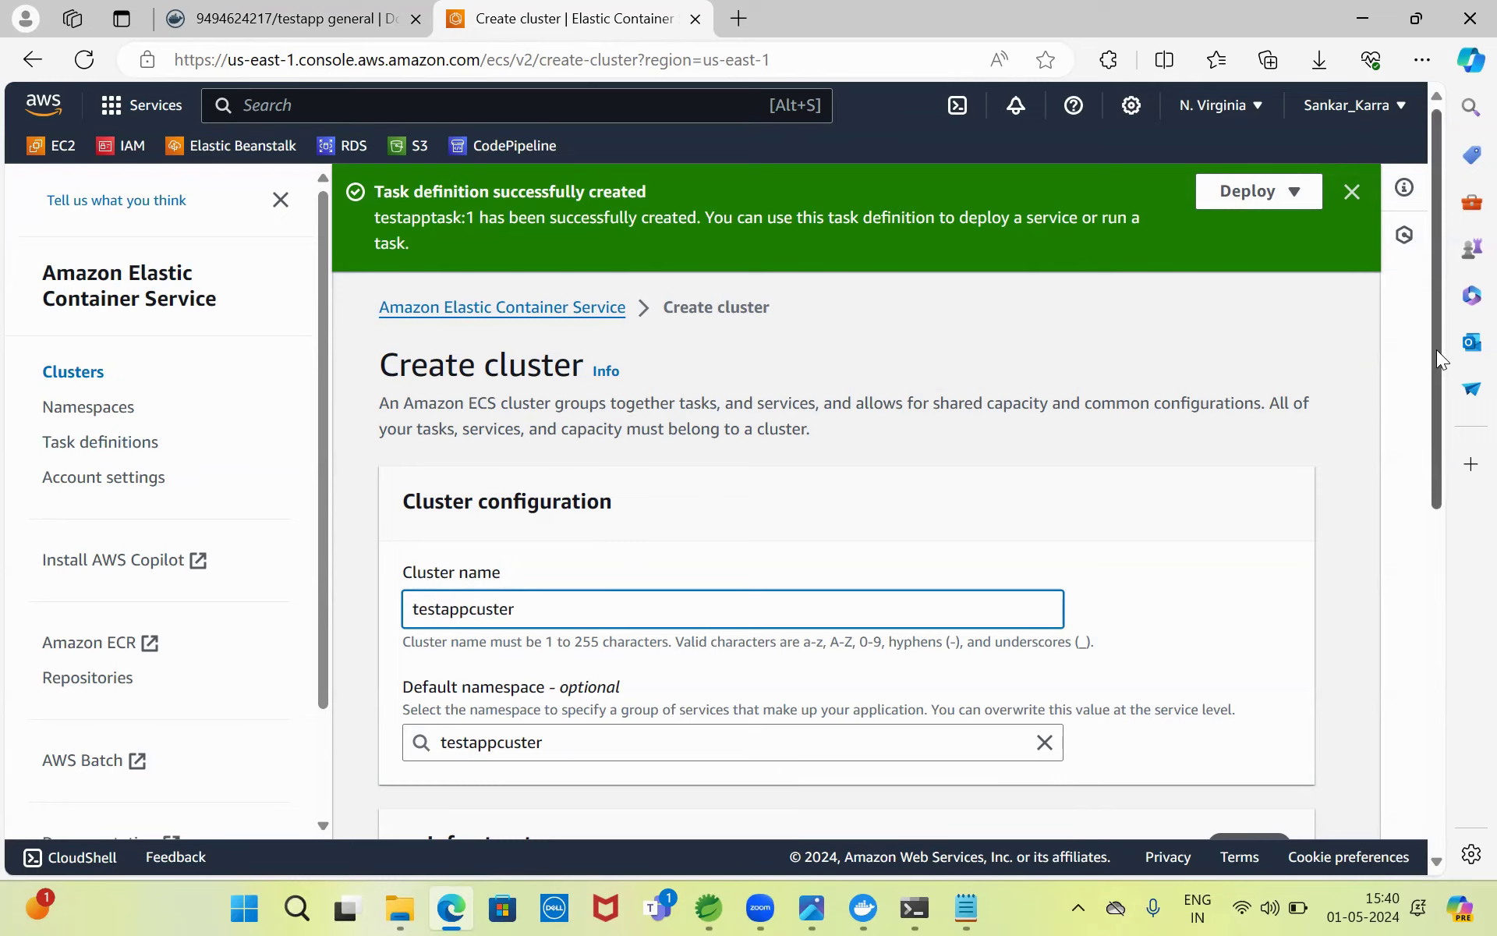
{"action": "left_click_drag", "start_coordinate": [1438, 408], "coordinate": [1455, 638]}
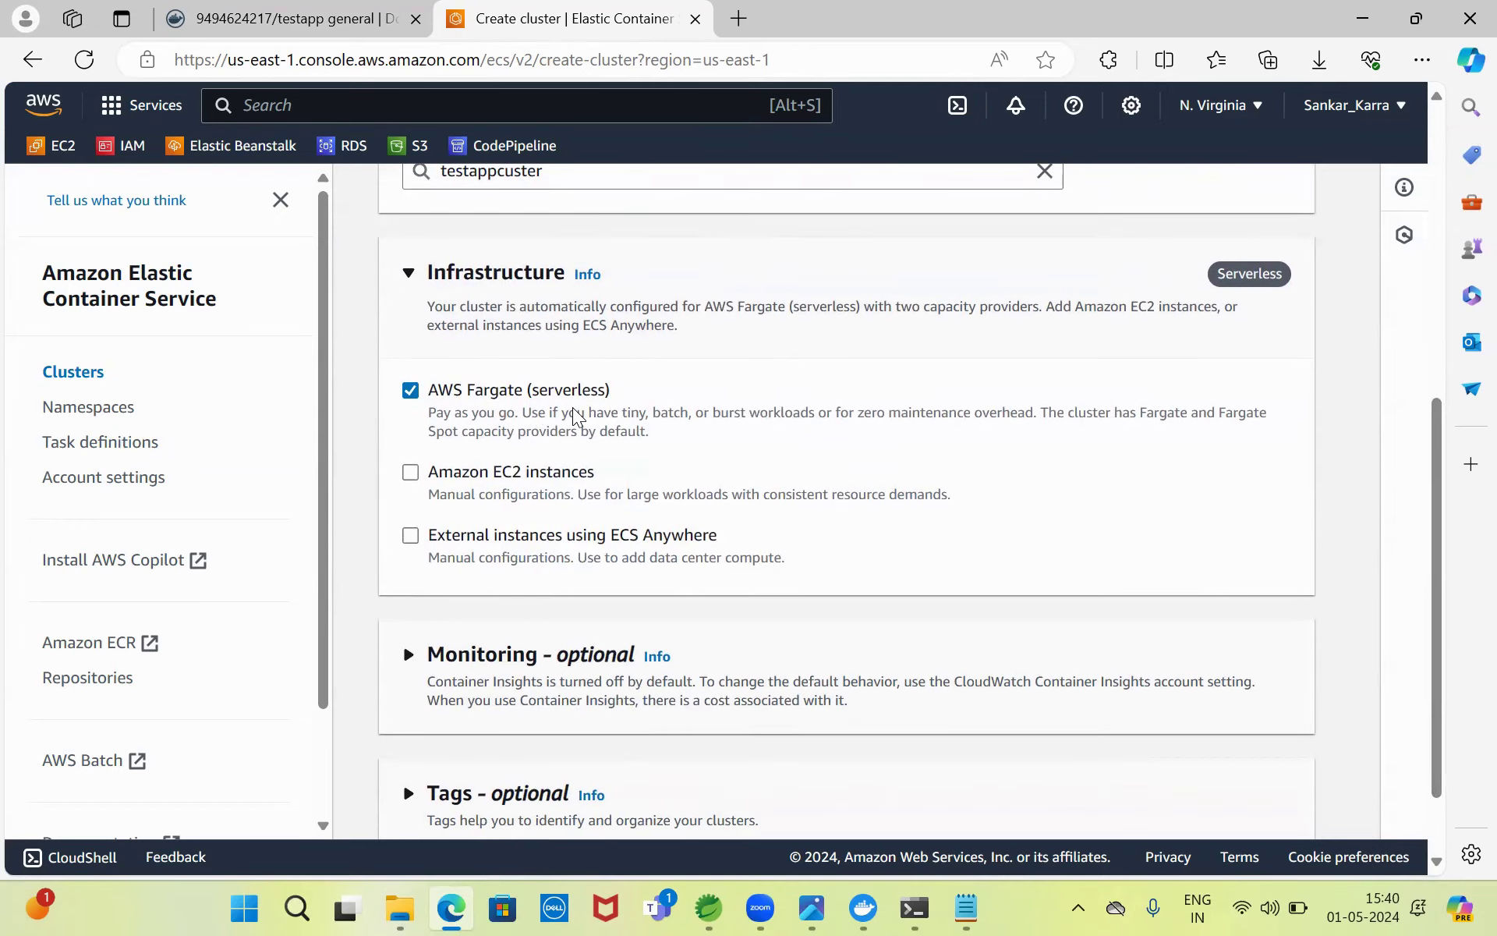
{"action": "left_click_drag", "start_coordinate": [1443, 499], "coordinate": [1461, 567]}
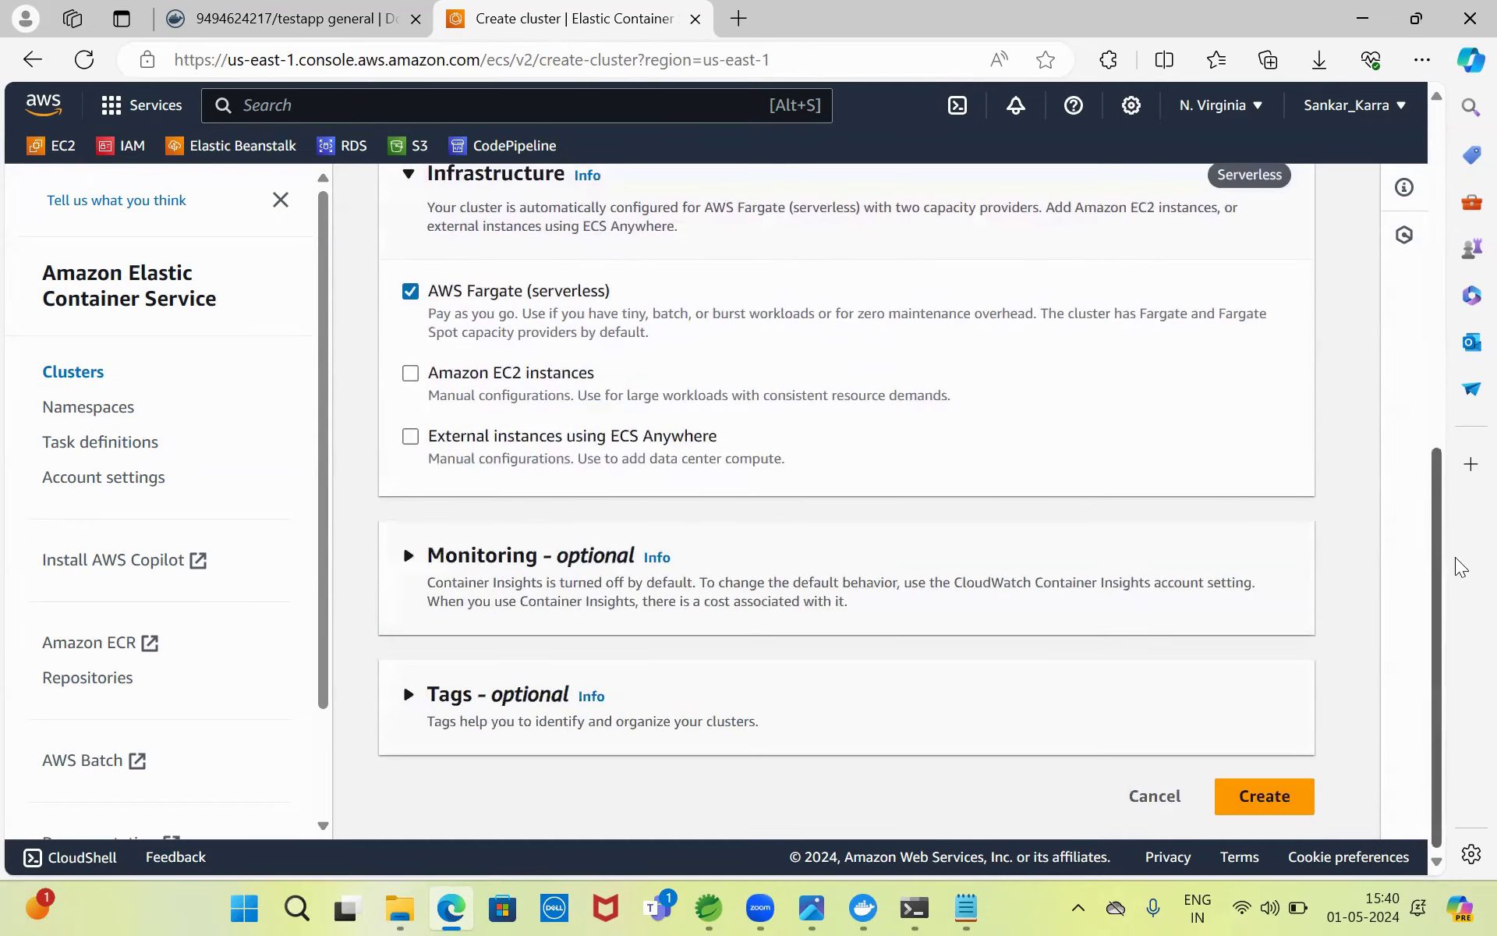
{"action": "left_click", "coordinate": [485, 556]}
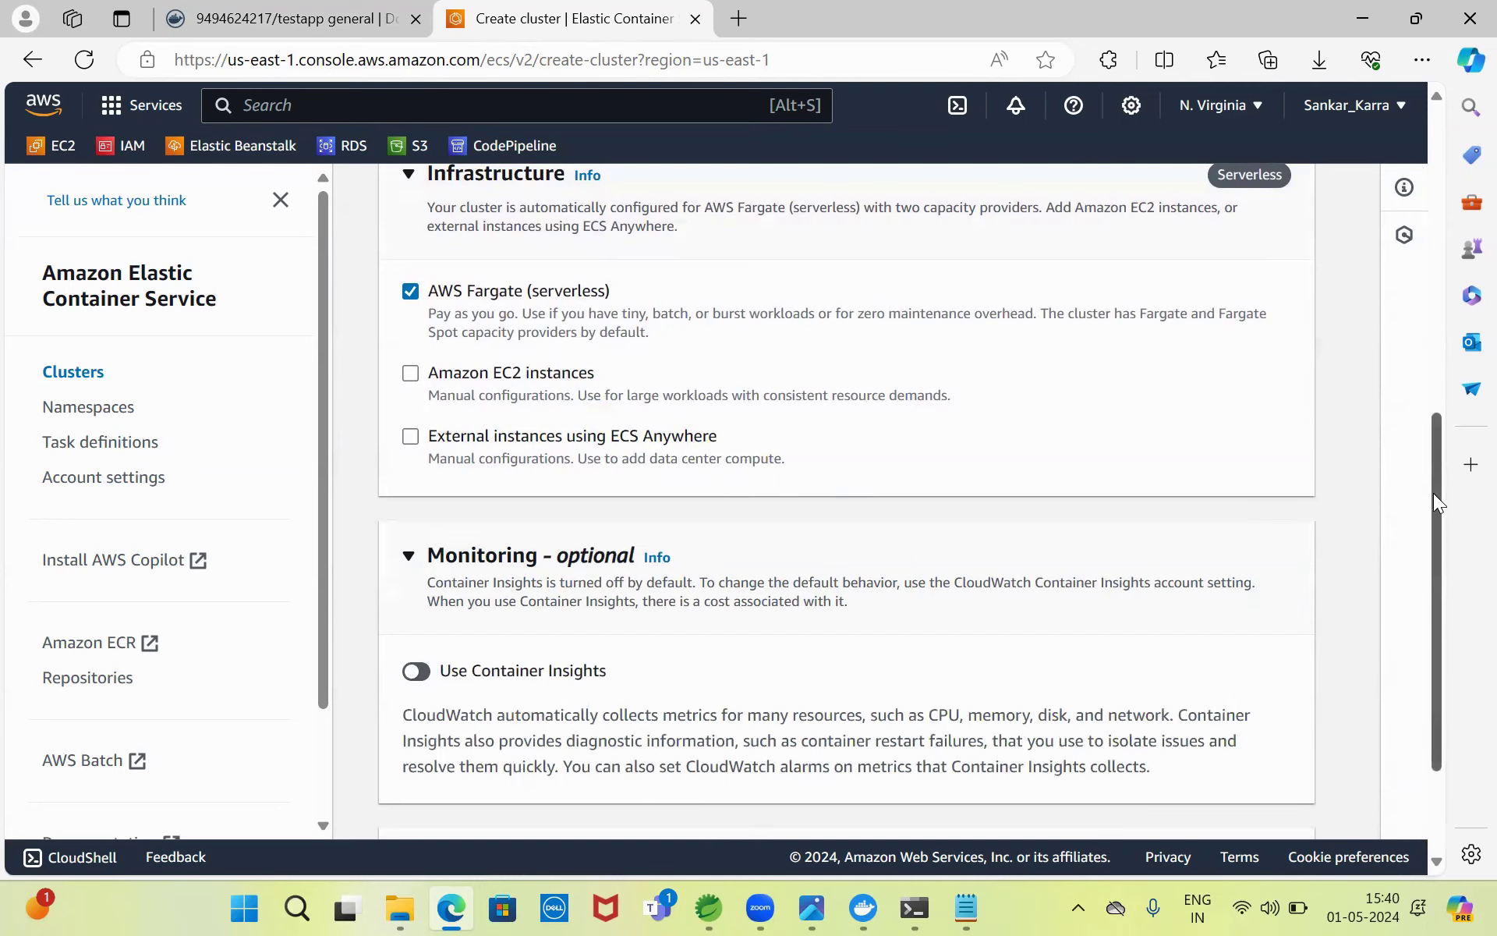
{"action": "left_click_drag", "start_coordinate": [1434, 499], "coordinate": [1460, 652]}
{"action": "left_click", "coordinate": [1263, 798]}
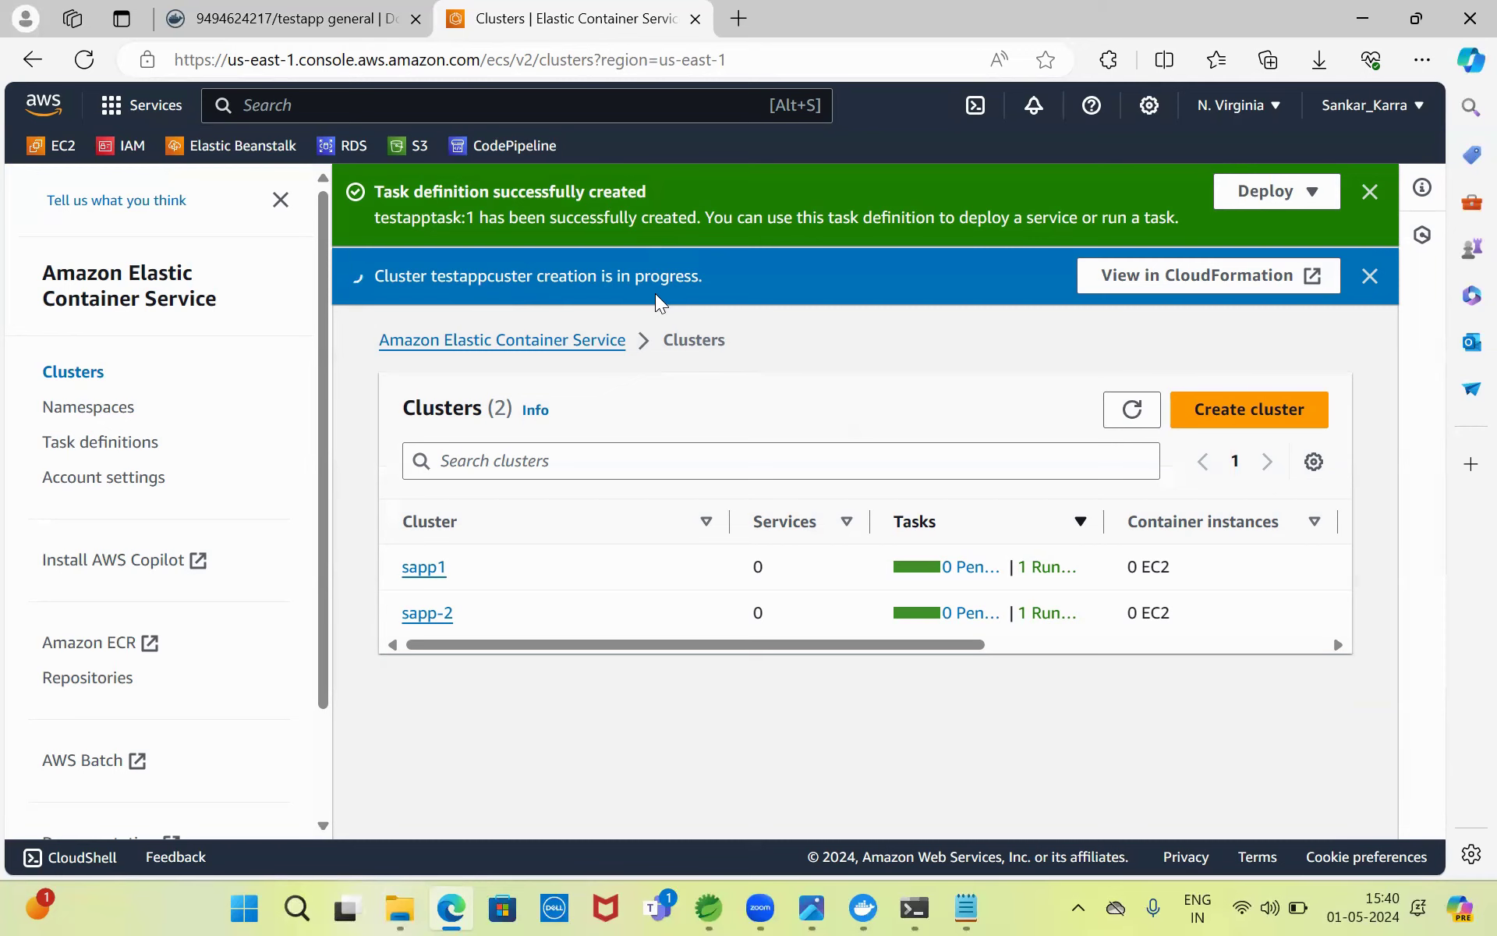
- Reload the Clusters page and open the newly created testappcuster overview
{"action": "left_click", "coordinate": [812, 907]}
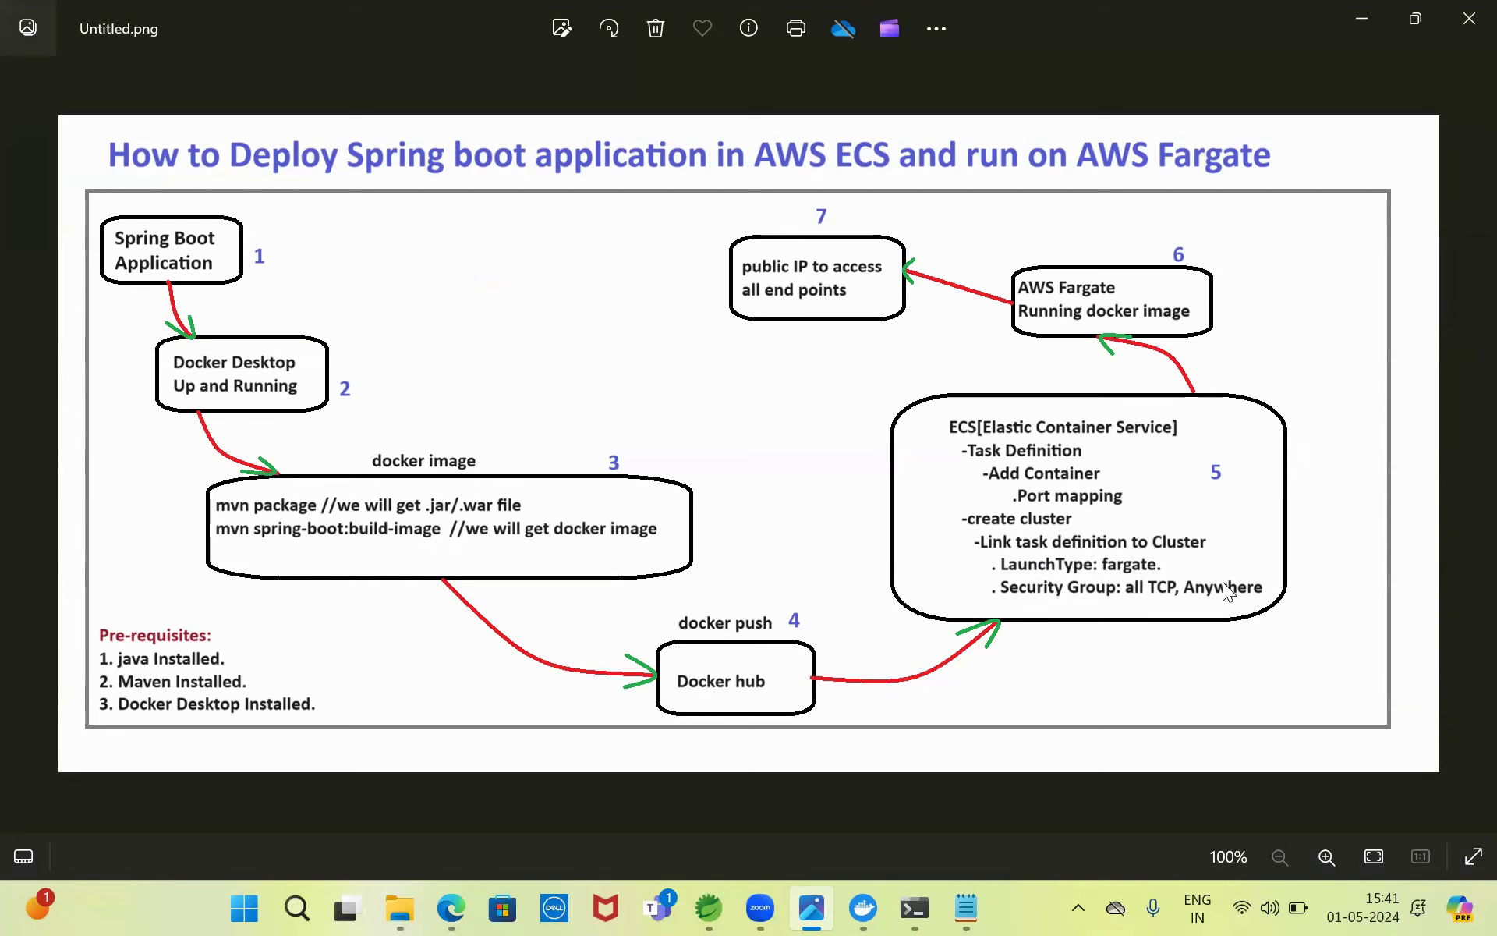
{"action": "left_click", "coordinate": [1362, 19]}
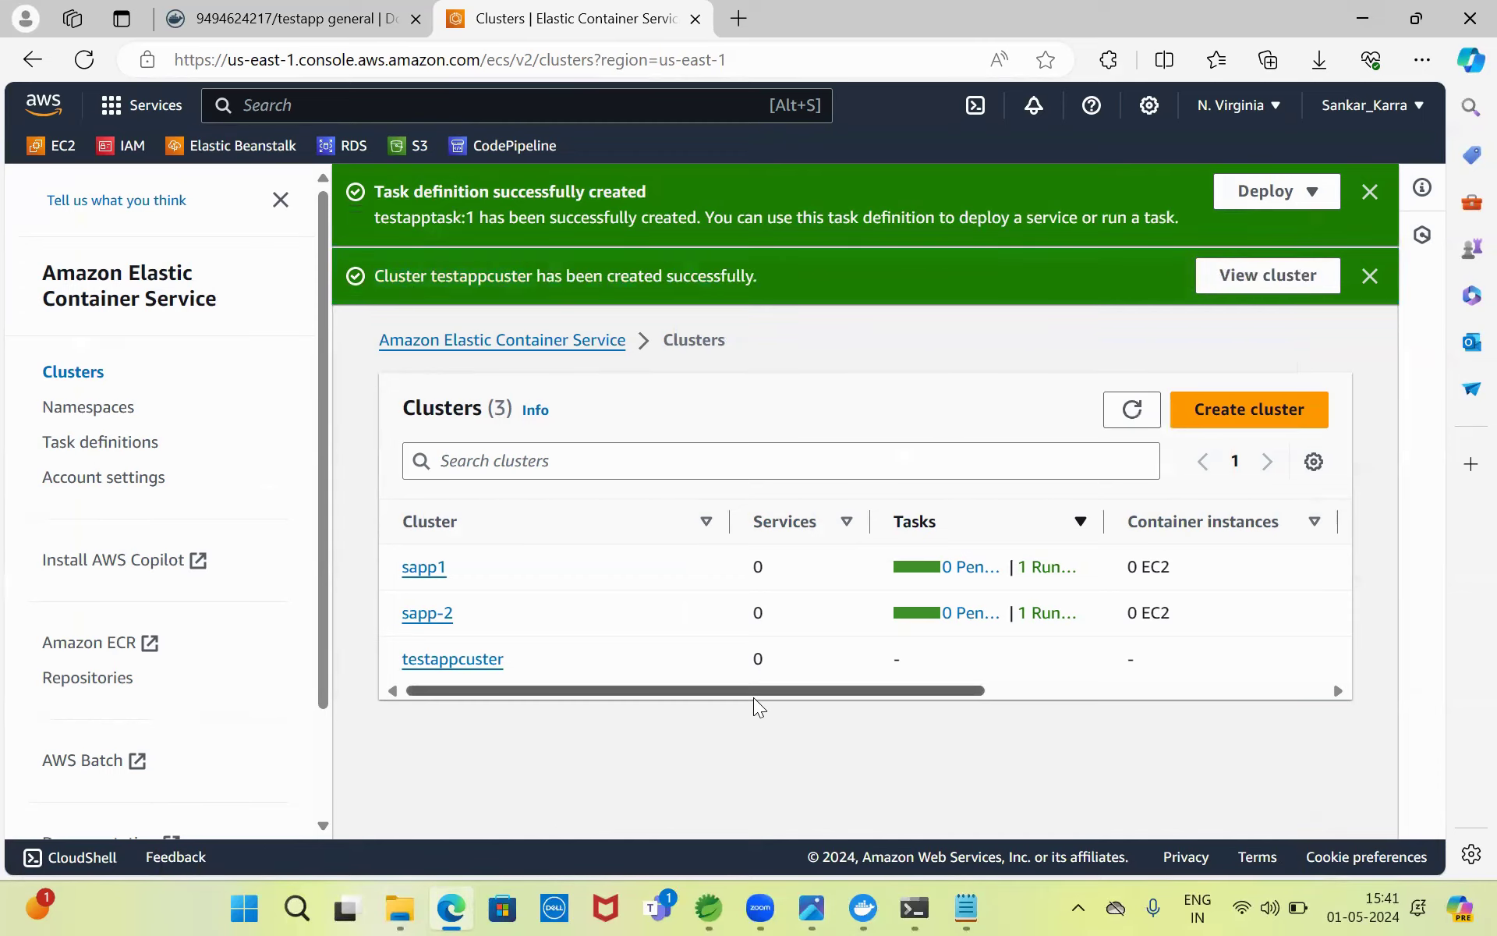
{"action": "left_click", "coordinate": [84, 59]}
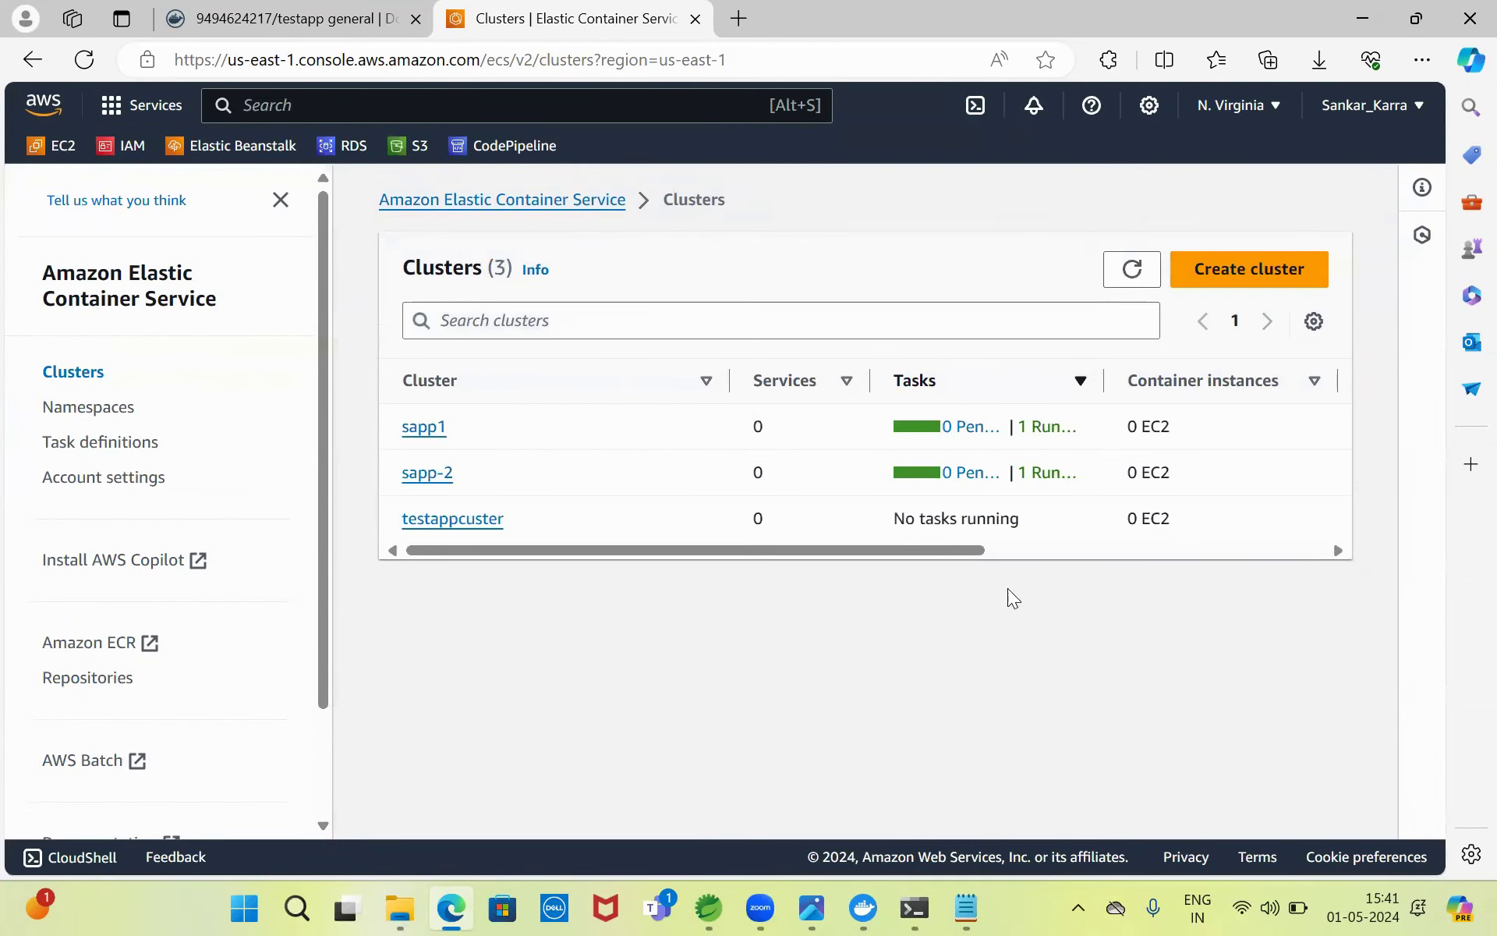
{"action": "left_click", "coordinate": [443, 517]}
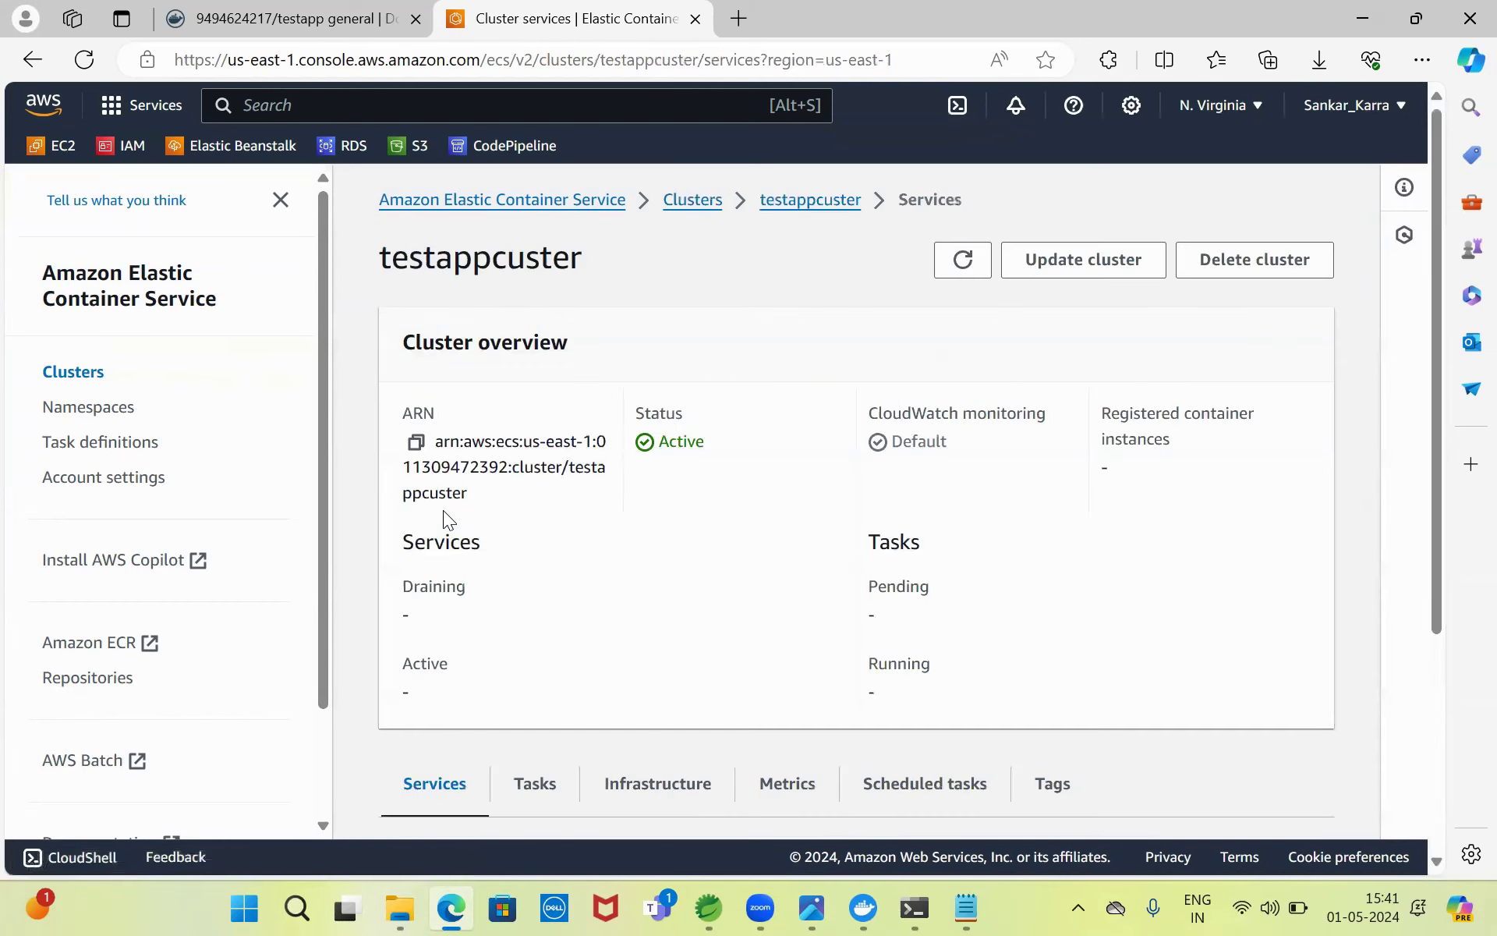
- From testappcuster's Tasks tab, start running a new task with launch type FARGATE
{"action": "left_click_drag", "start_coordinate": [1433, 360], "coordinate": [1446, 535]}
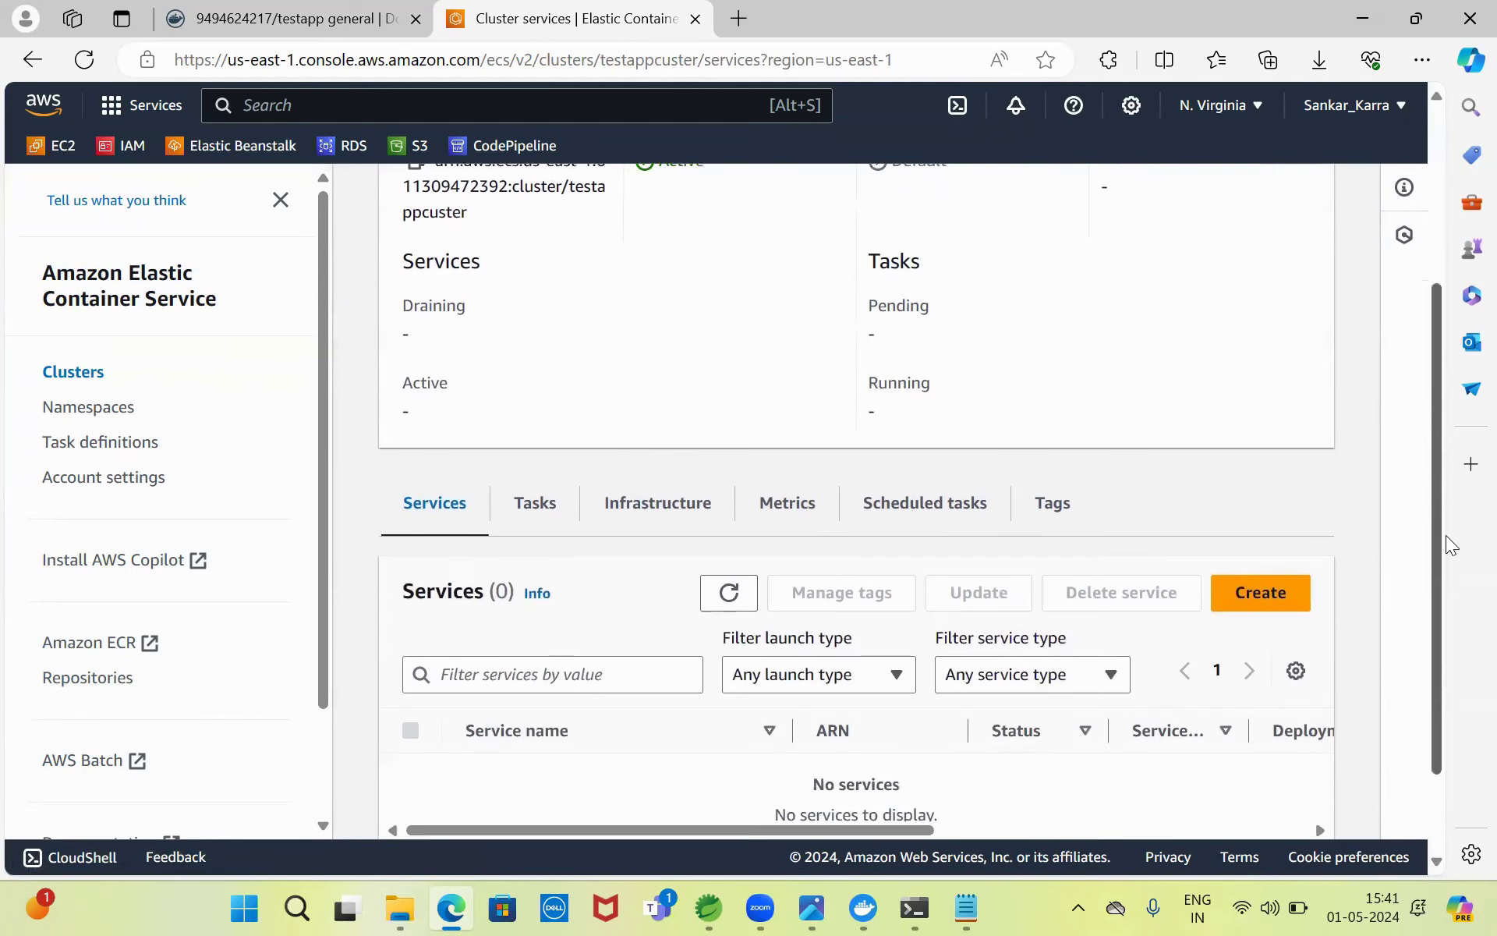
{"action": "left_click", "coordinate": [533, 505]}
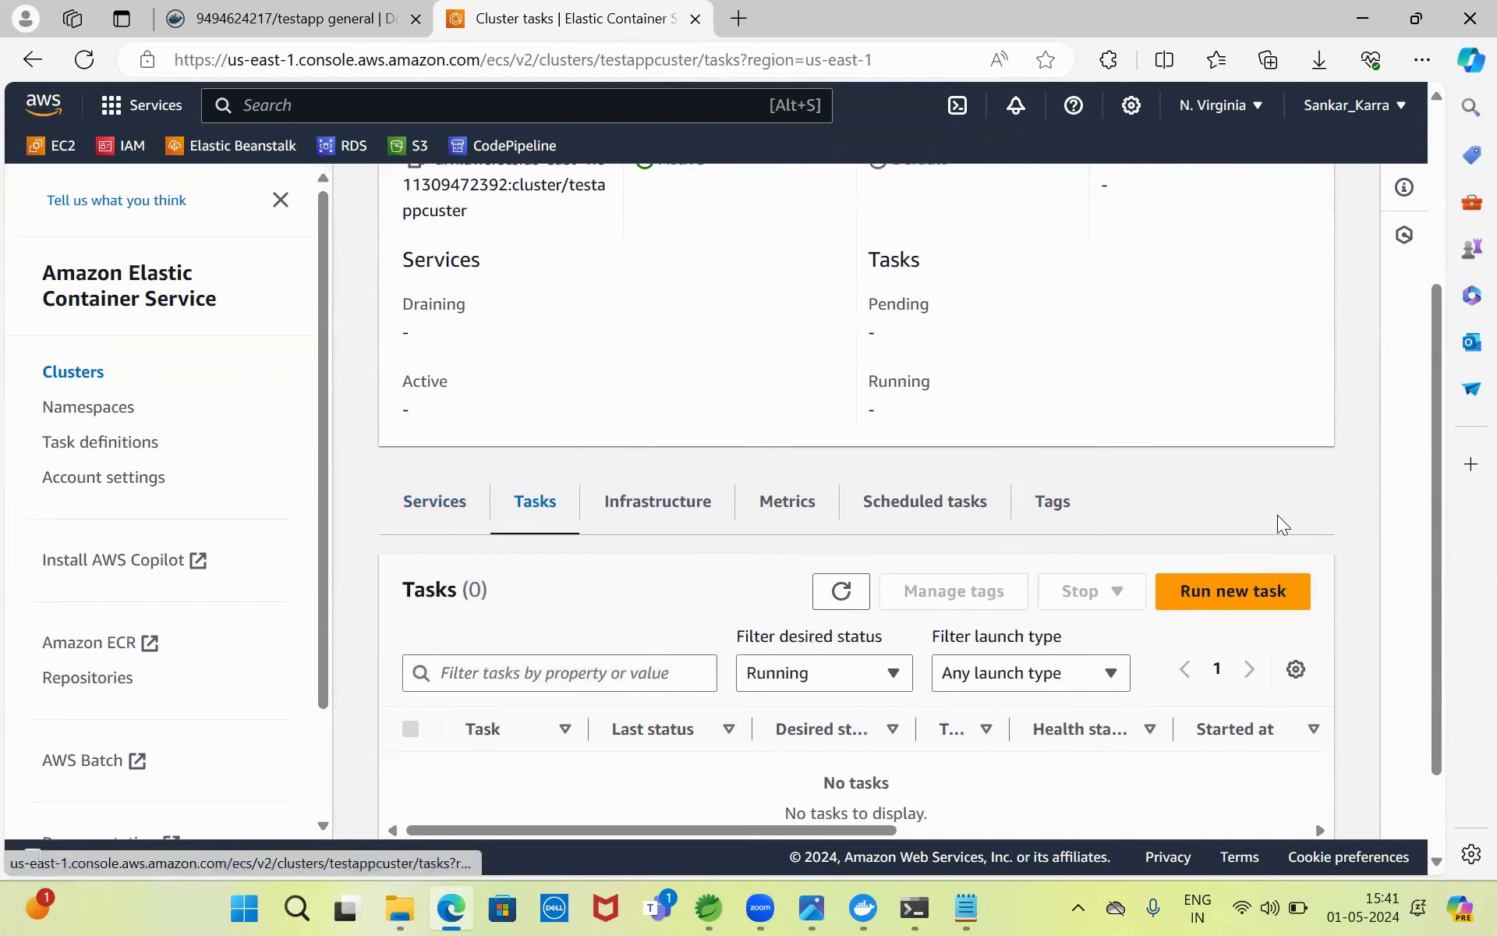
{"action": "left_click", "coordinate": [1257, 599]}
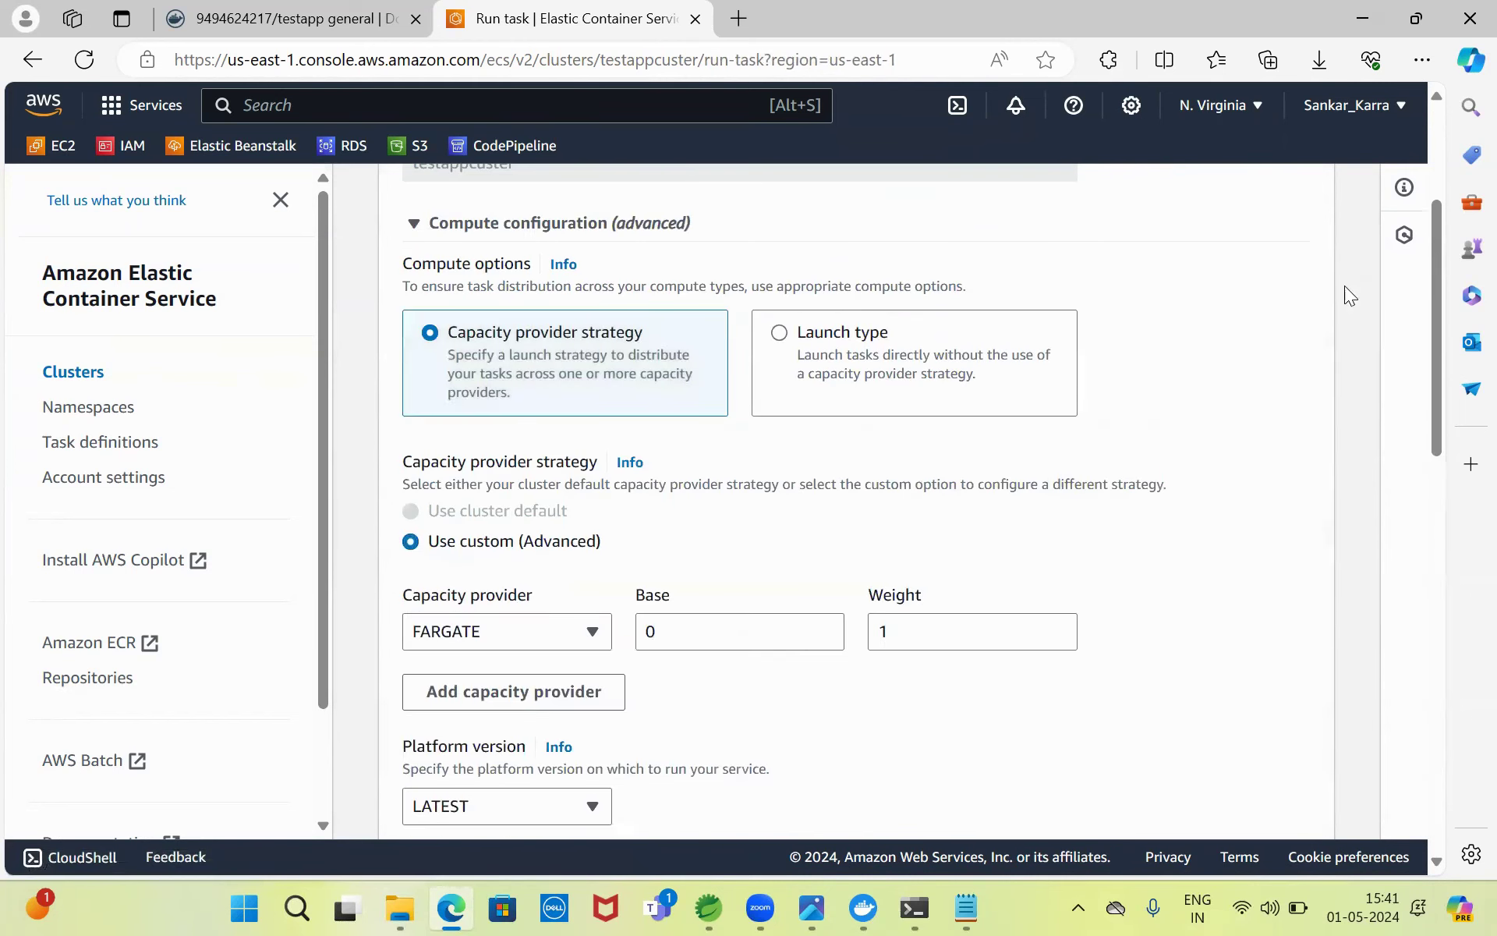
{"action": "left_click_drag", "start_coordinate": [1435, 278], "coordinate": [1461, 302]}
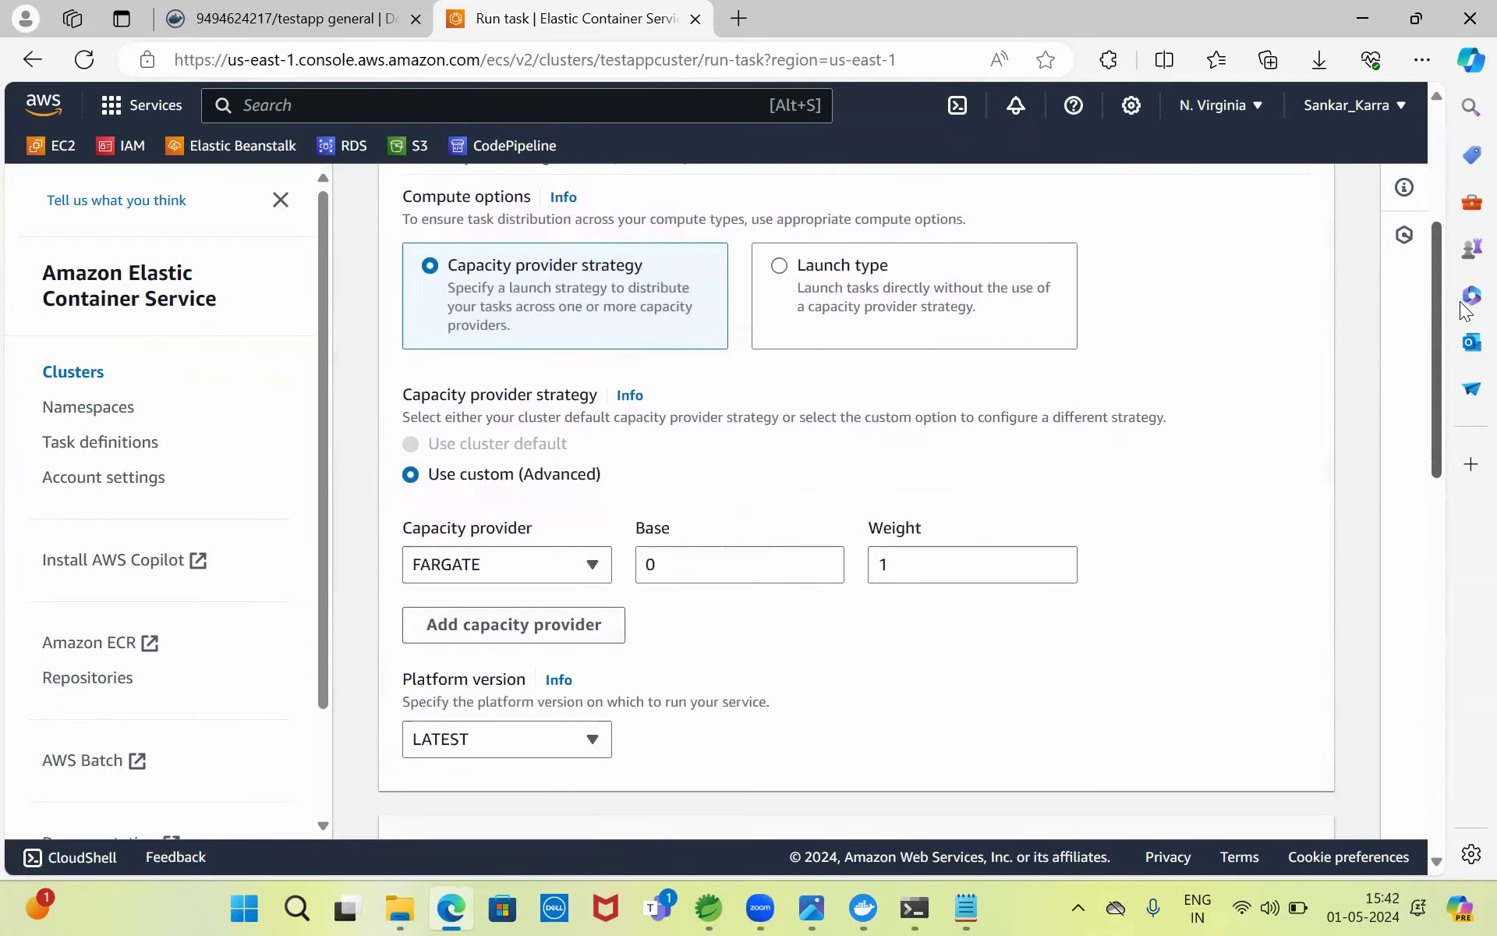
{"action": "left_click", "coordinate": [873, 275]}
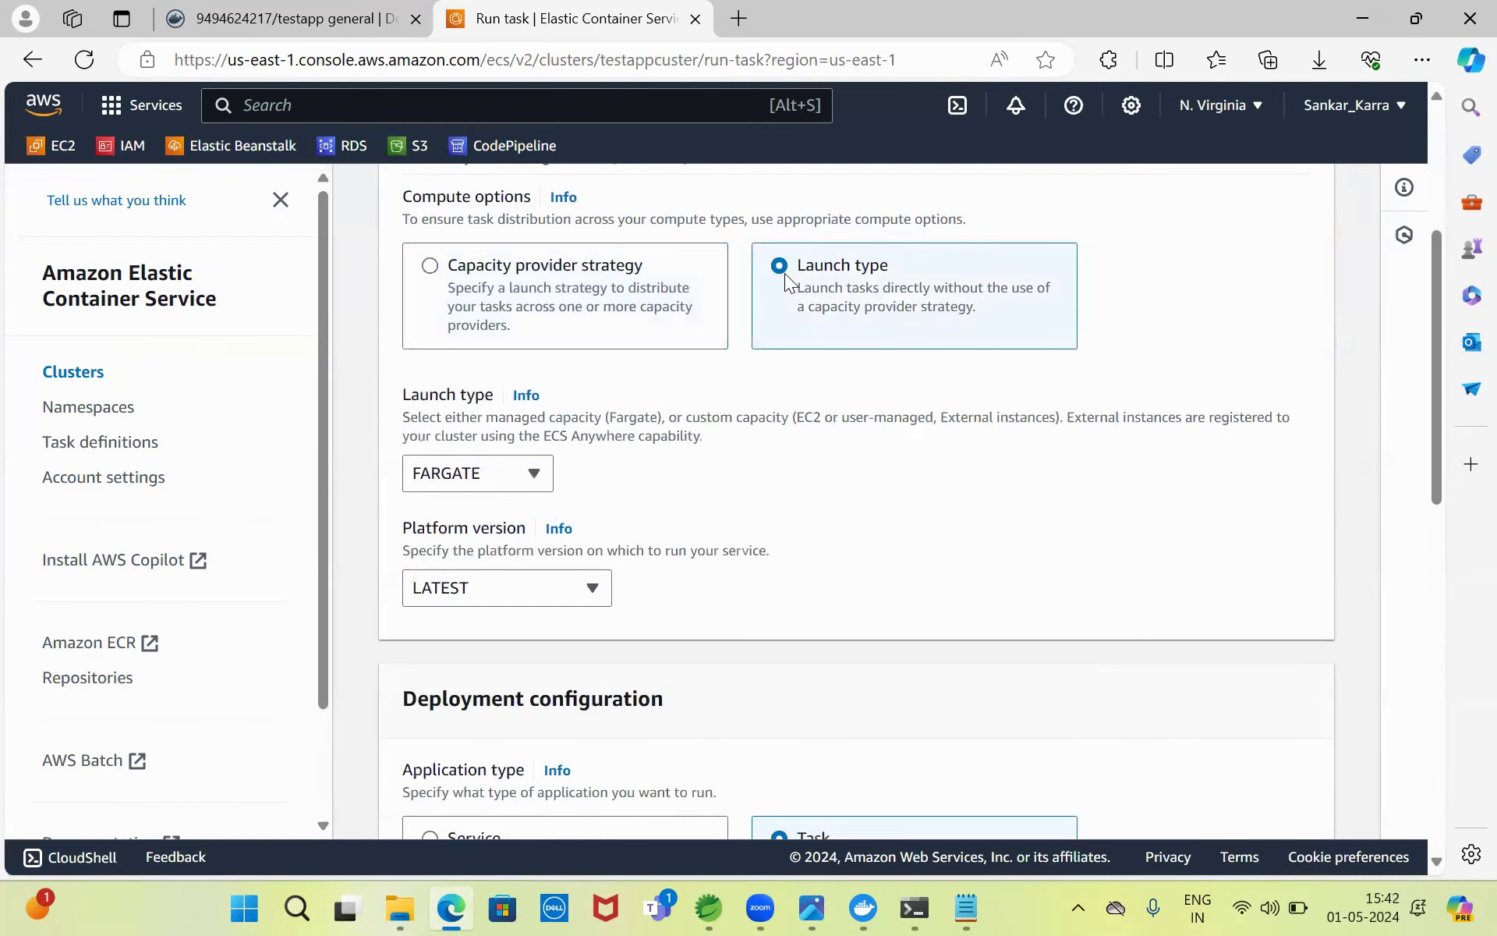
{"action": "left_click", "coordinate": [521, 474]}
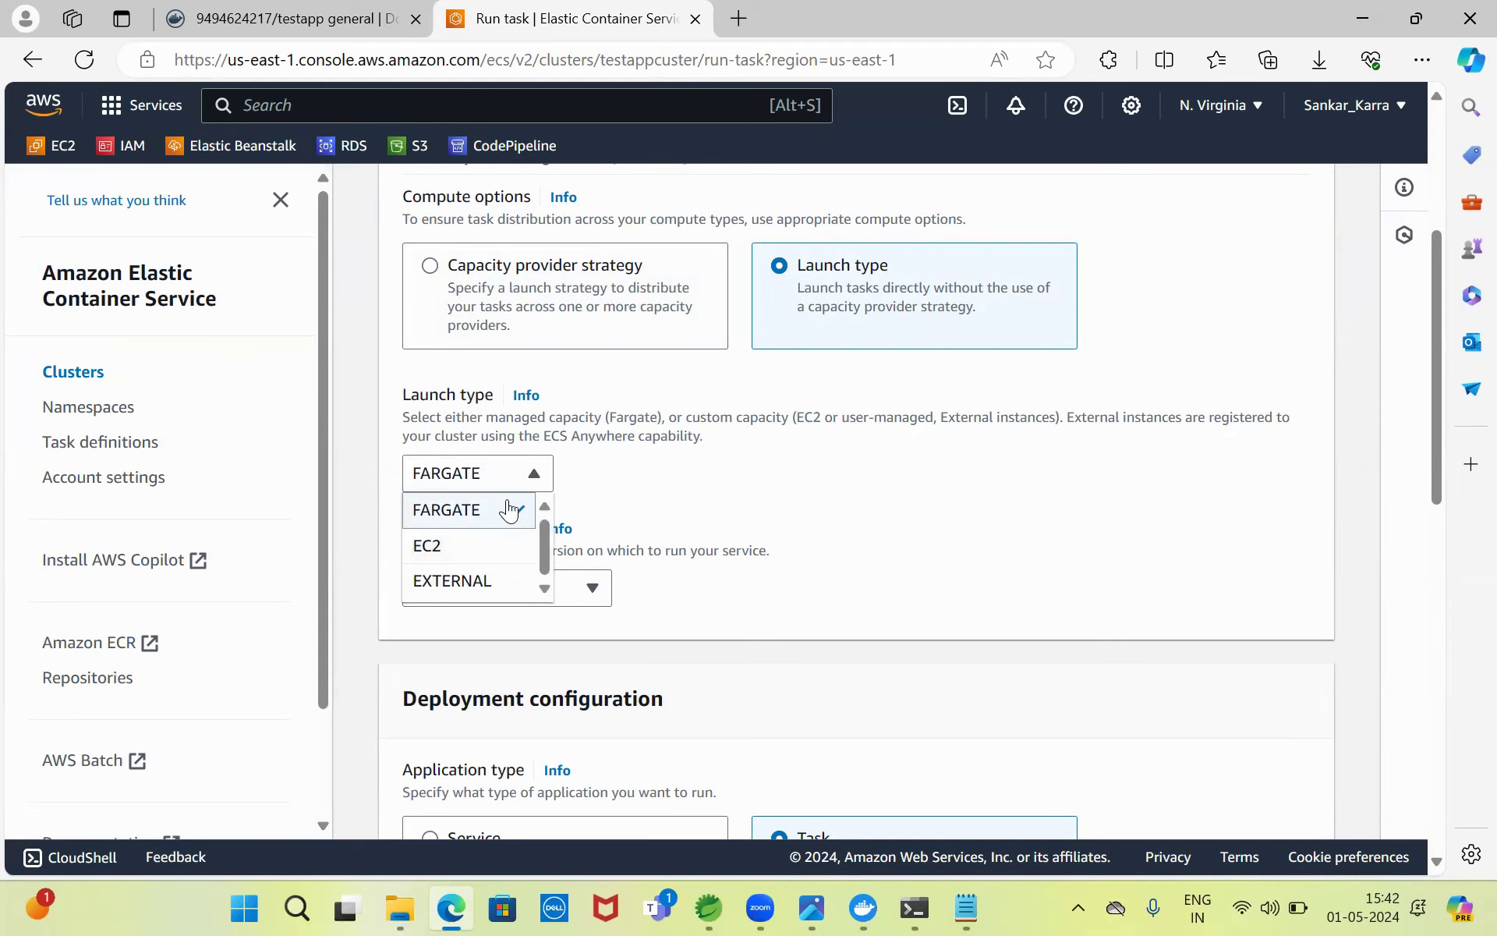
{"action": "left_click", "coordinate": [510, 509]}
{"action": "left_click_drag", "start_coordinate": [1430, 315], "coordinate": [1455, 529]}
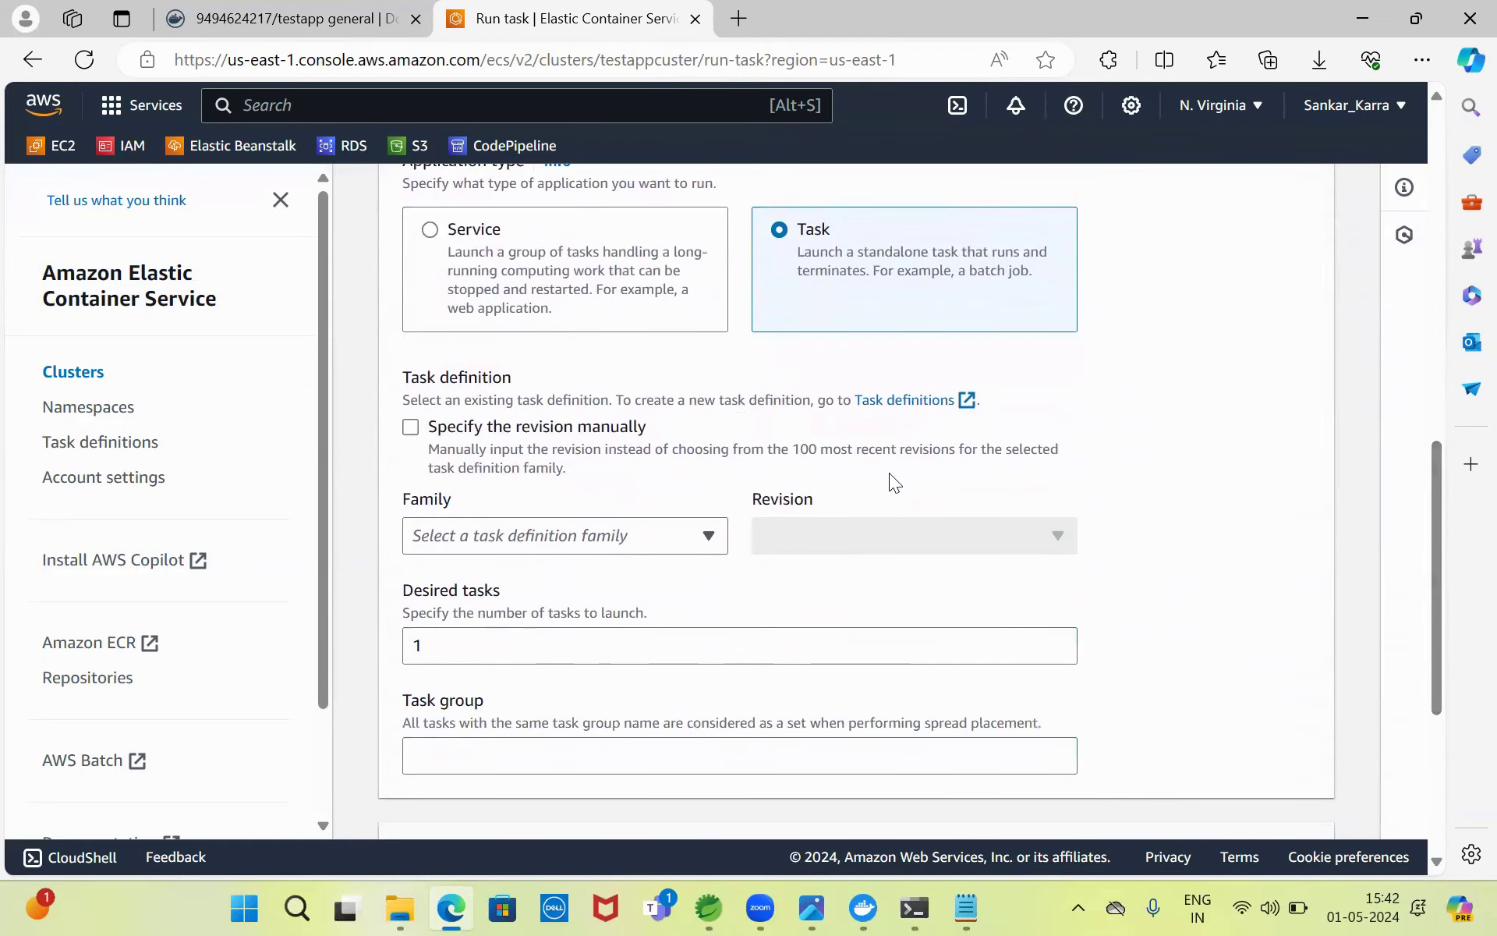
- Choose task definition family testapptask, revision 1 (LATEST), with 1 desired task
{"action": "left_click", "coordinate": [673, 540]}
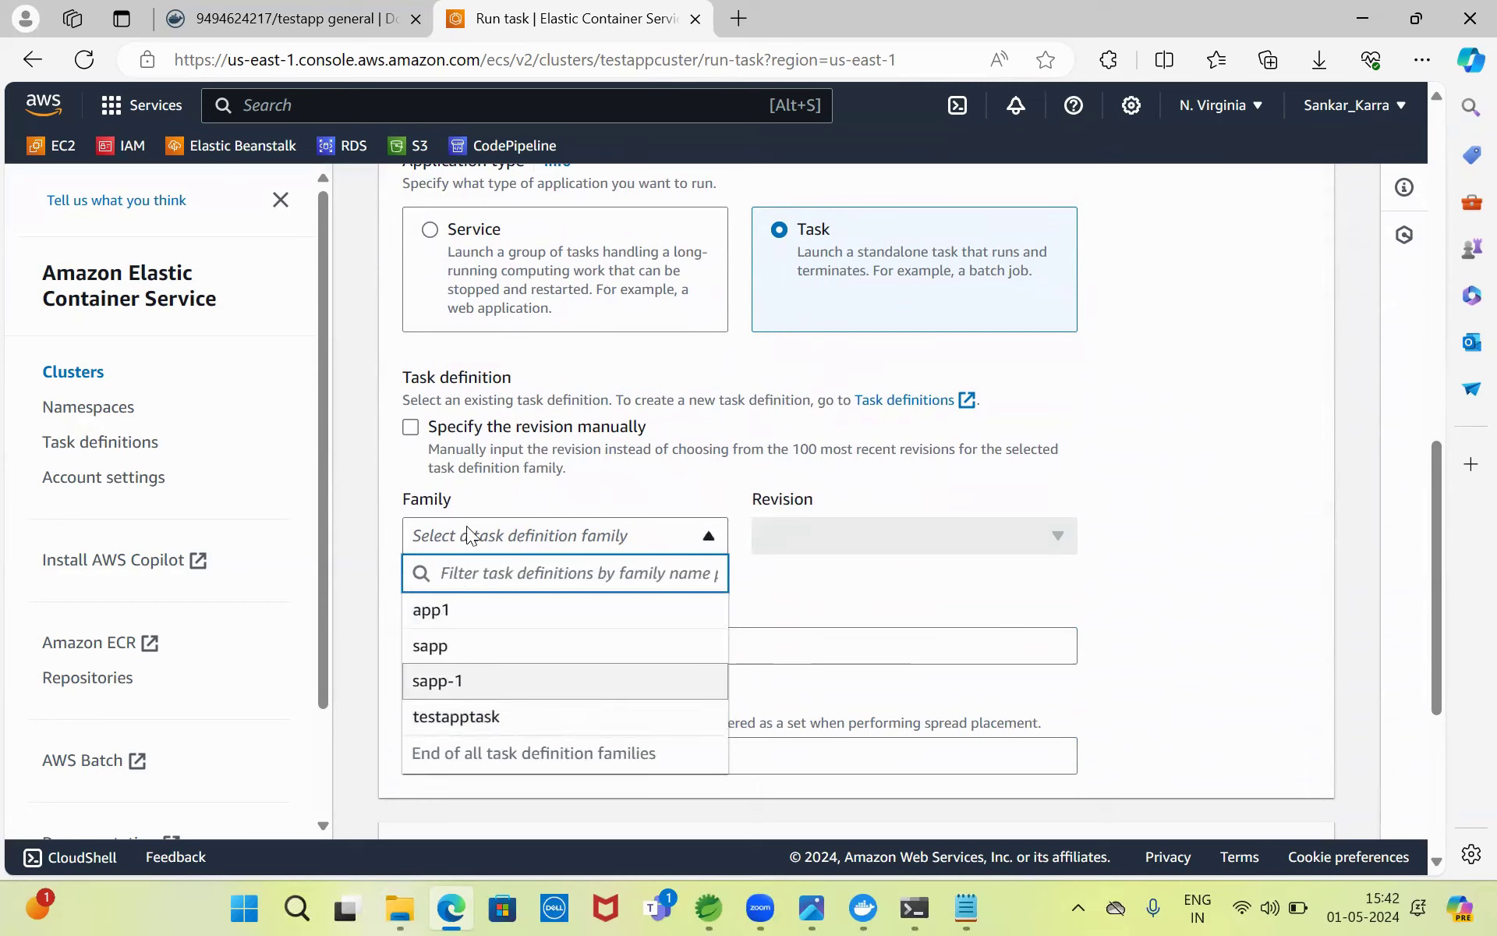
{"action": "left_click", "coordinate": [504, 717]}
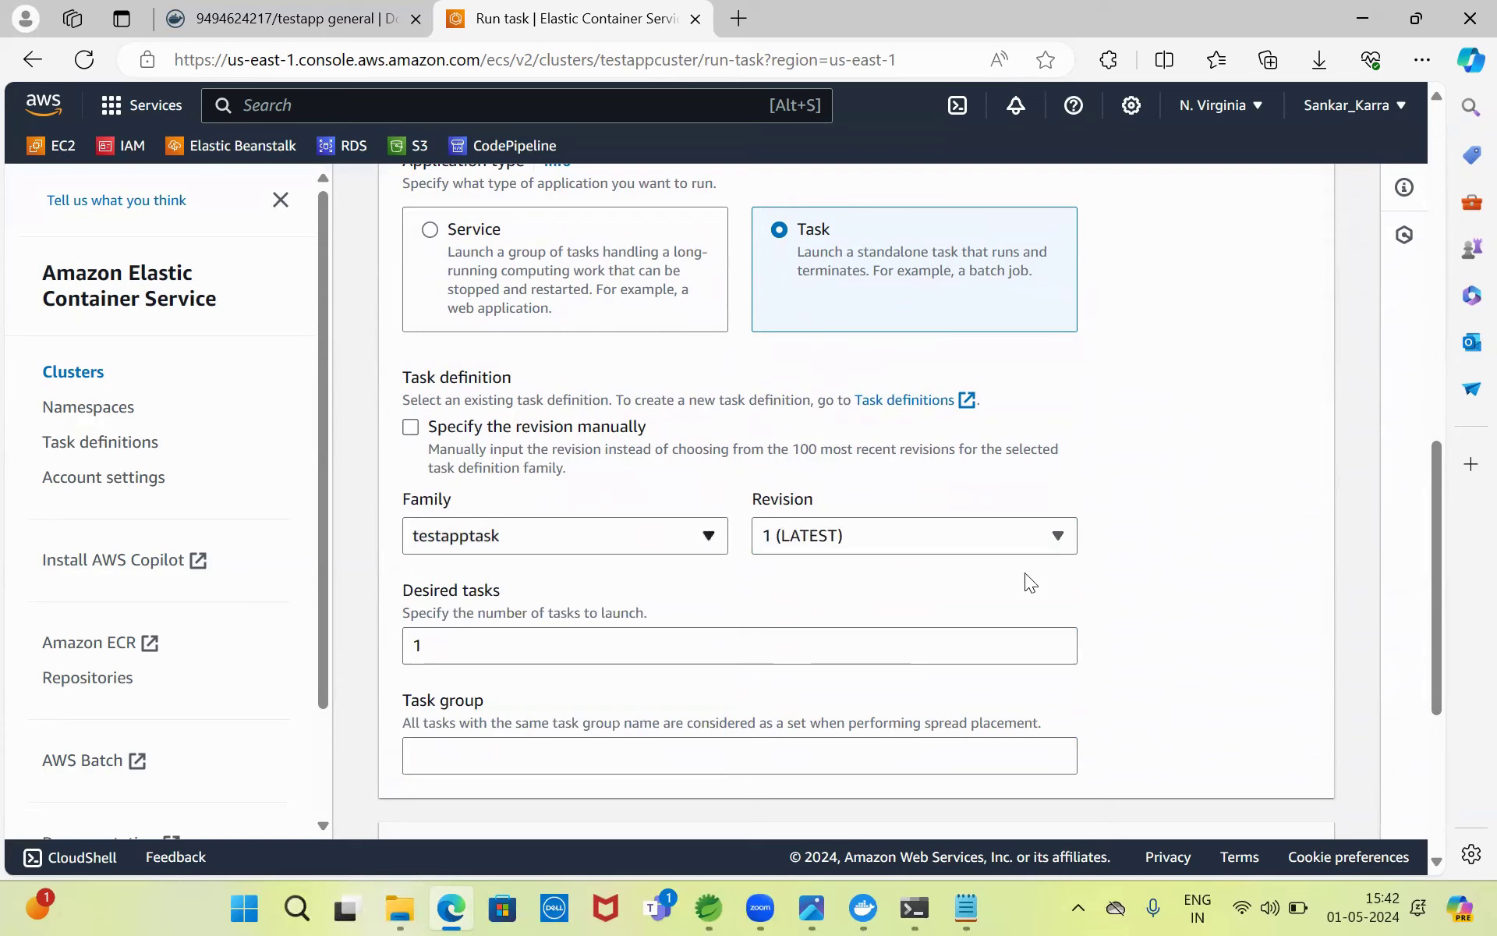
{"action": "scroll", "coordinate": [1433, 485], "scroll_direction": "down", "scroll_amount": 4}
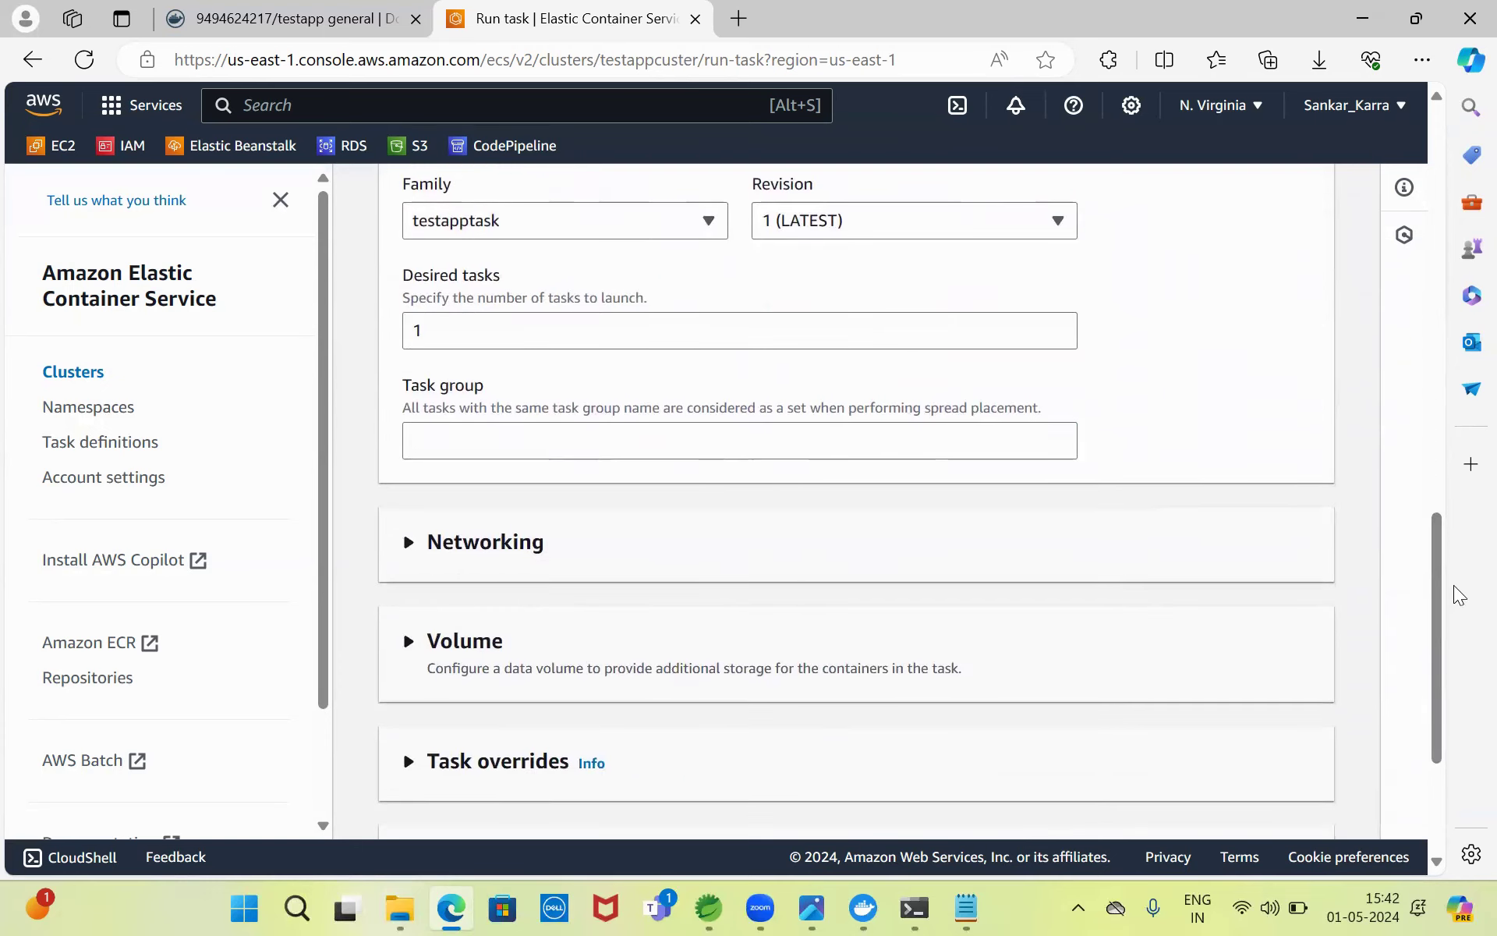
{"action": "left_click", "coordinate": [870, 441]}
{"action": "left_click_drag", "start_coordinate": [1432, 601], "coordinate": [1421, 316]}
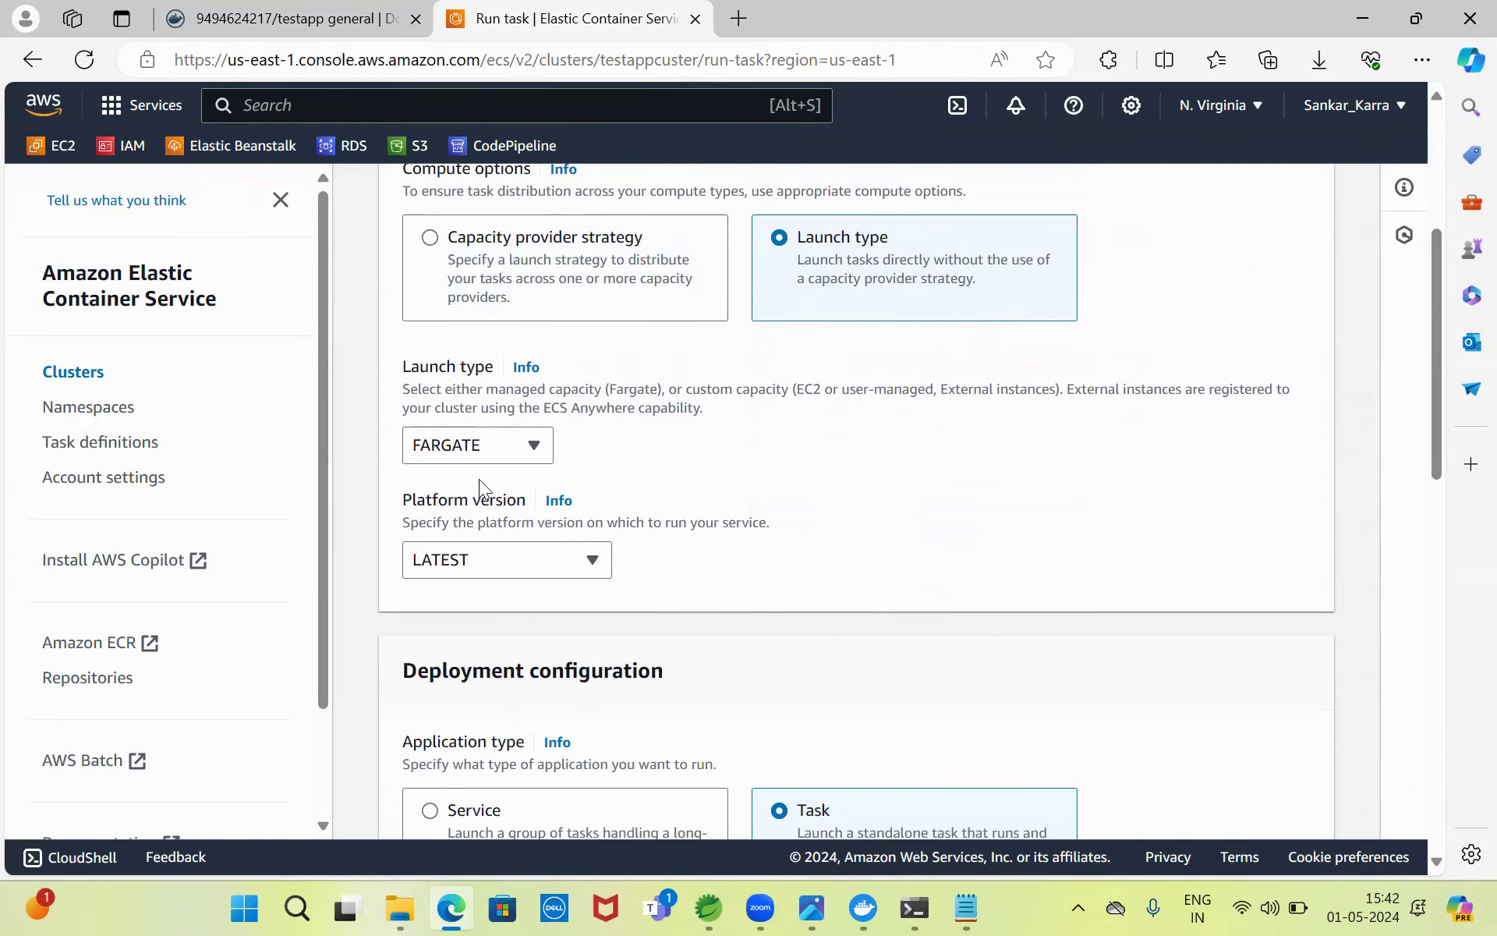
{"action": "left_click_drag", "start_coordinate": [1431, 369], "coordinate": [1460, 558]}
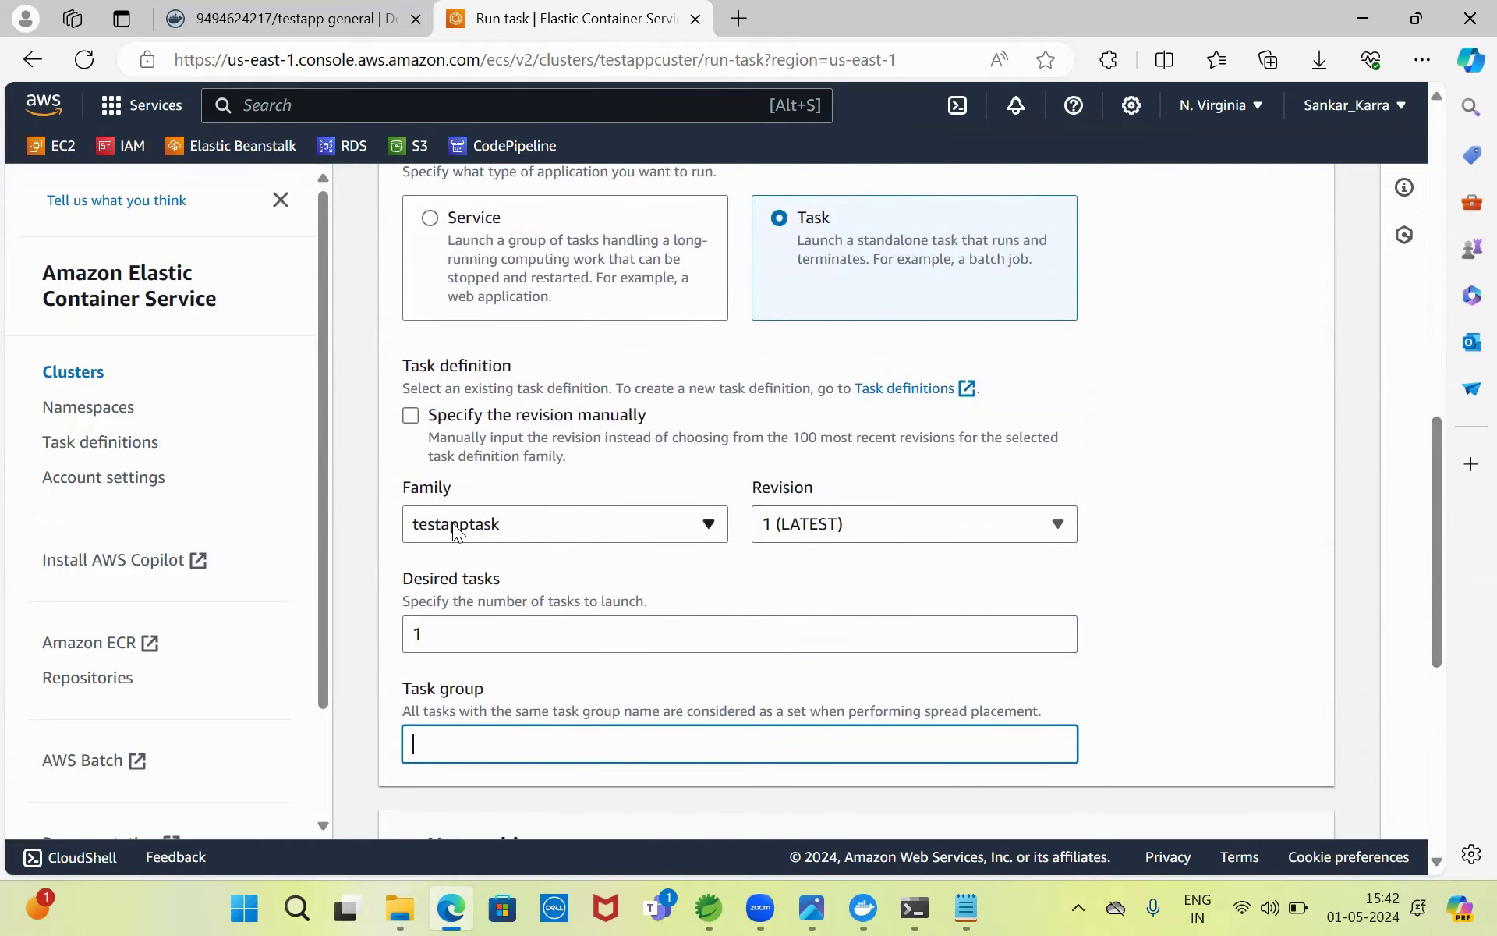
{"action": "left_click_drag", "start_coordinate": [1437, 493], "coordinate": [1450, 646]}
- Expand Networking and review the default VPC subnet selection, keeping all subnets
{"action": "left_click", "coordinate": [491, 364]}
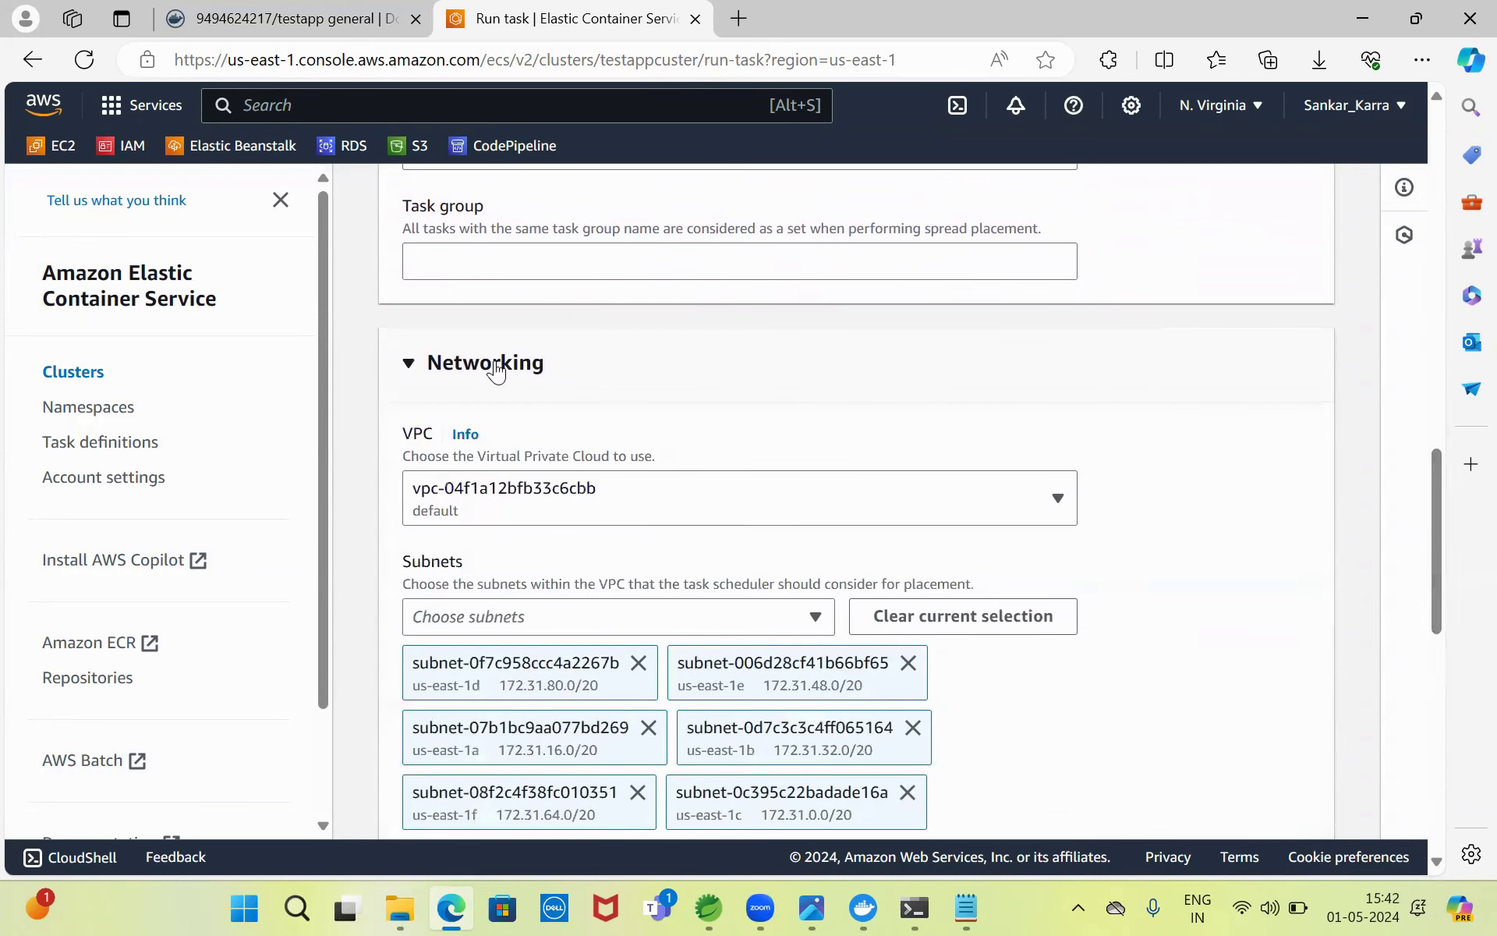
{"action": "left_click", "coordinate": [647, 613]}
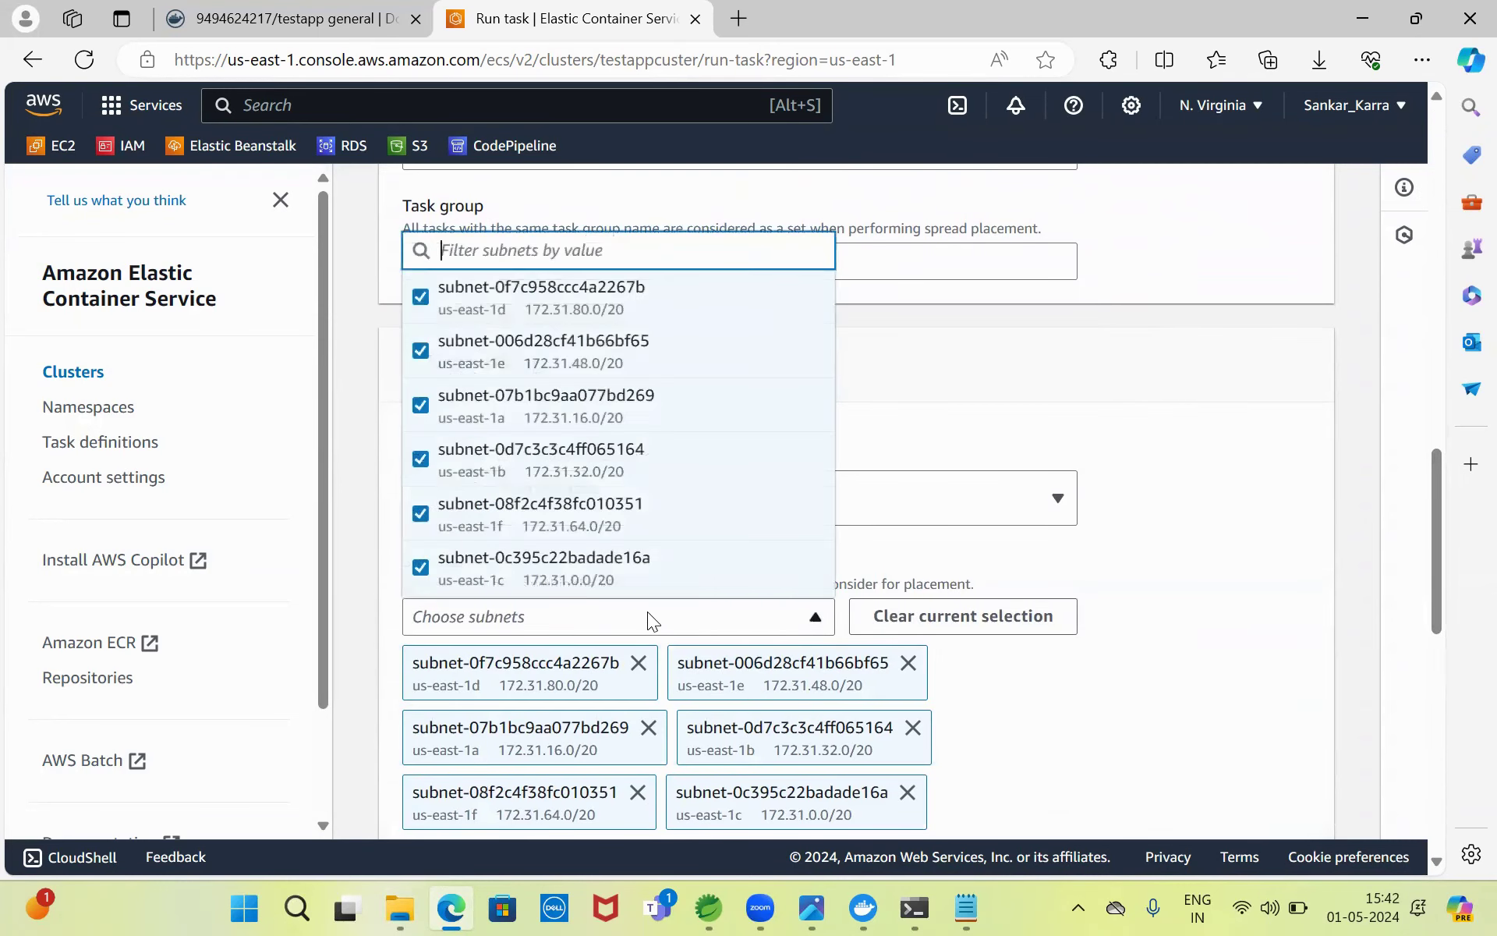
{"action": "left_click", "coordinate": [577, 306]}
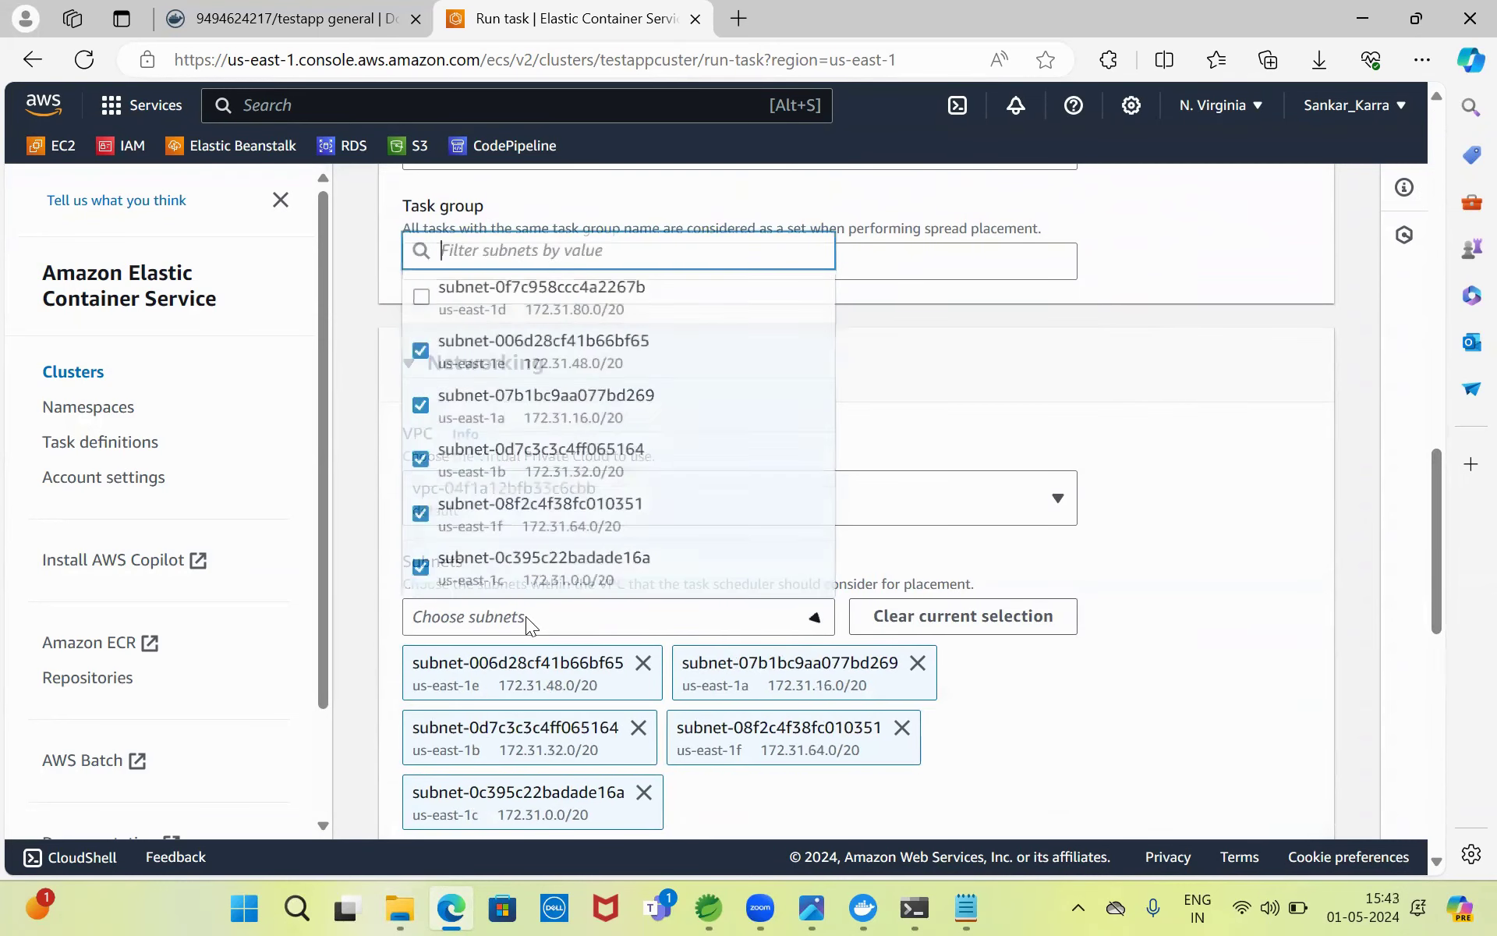
{"action": "left_click", "coordinate": [495, 301]}
{"action": "left_click", "coordinate": [1364, 515]}
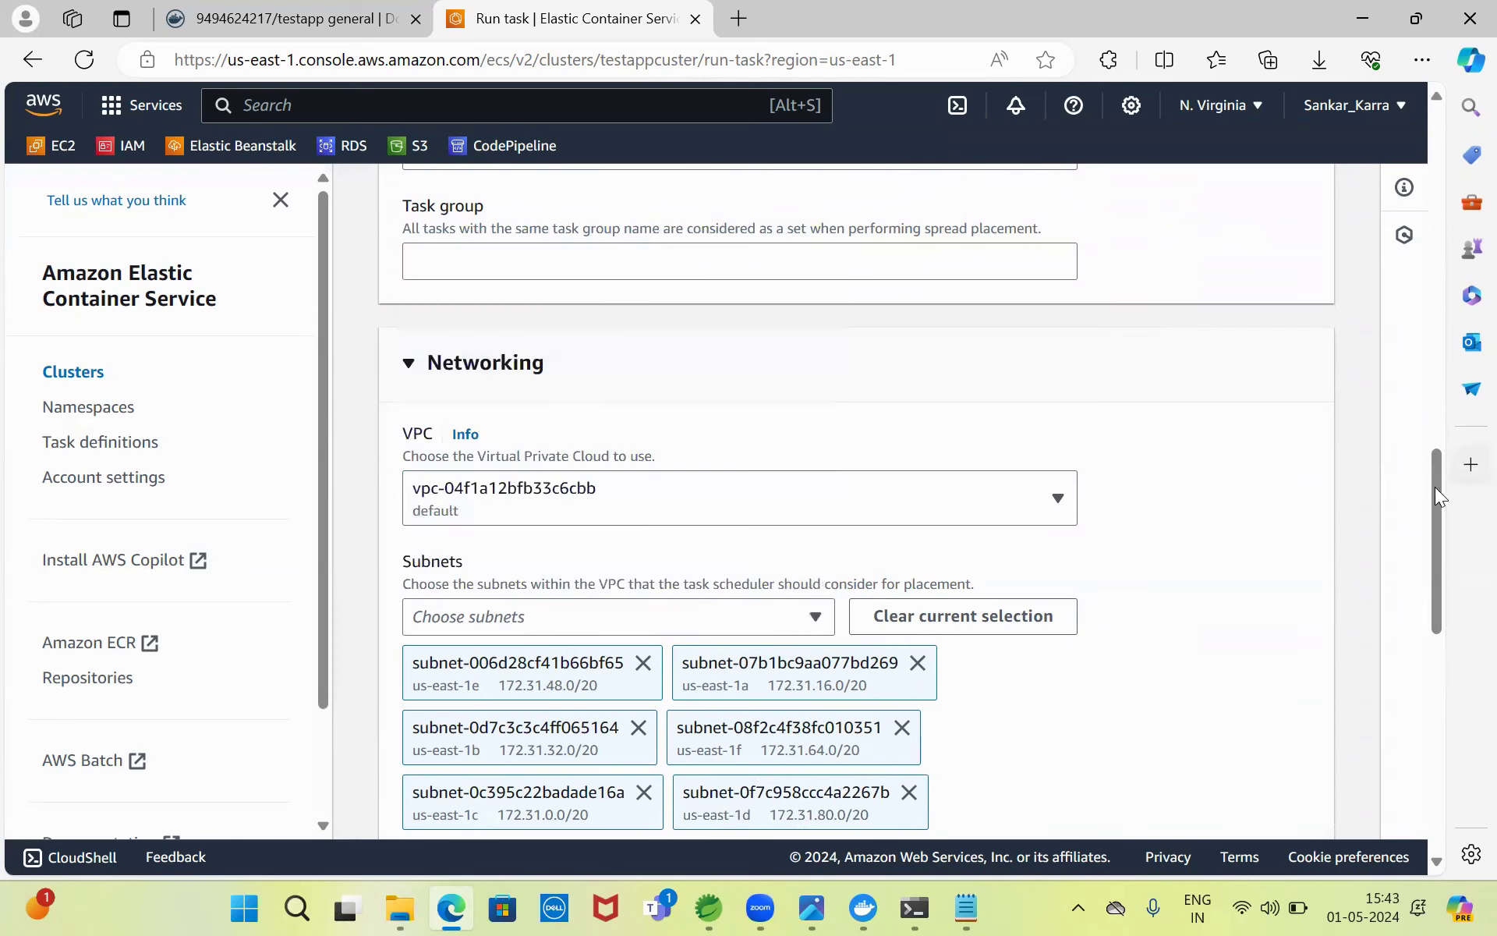
{"action": "left_click_drag", "start_coordinate": [1432, 483], "coordinate": [1462, 624]}
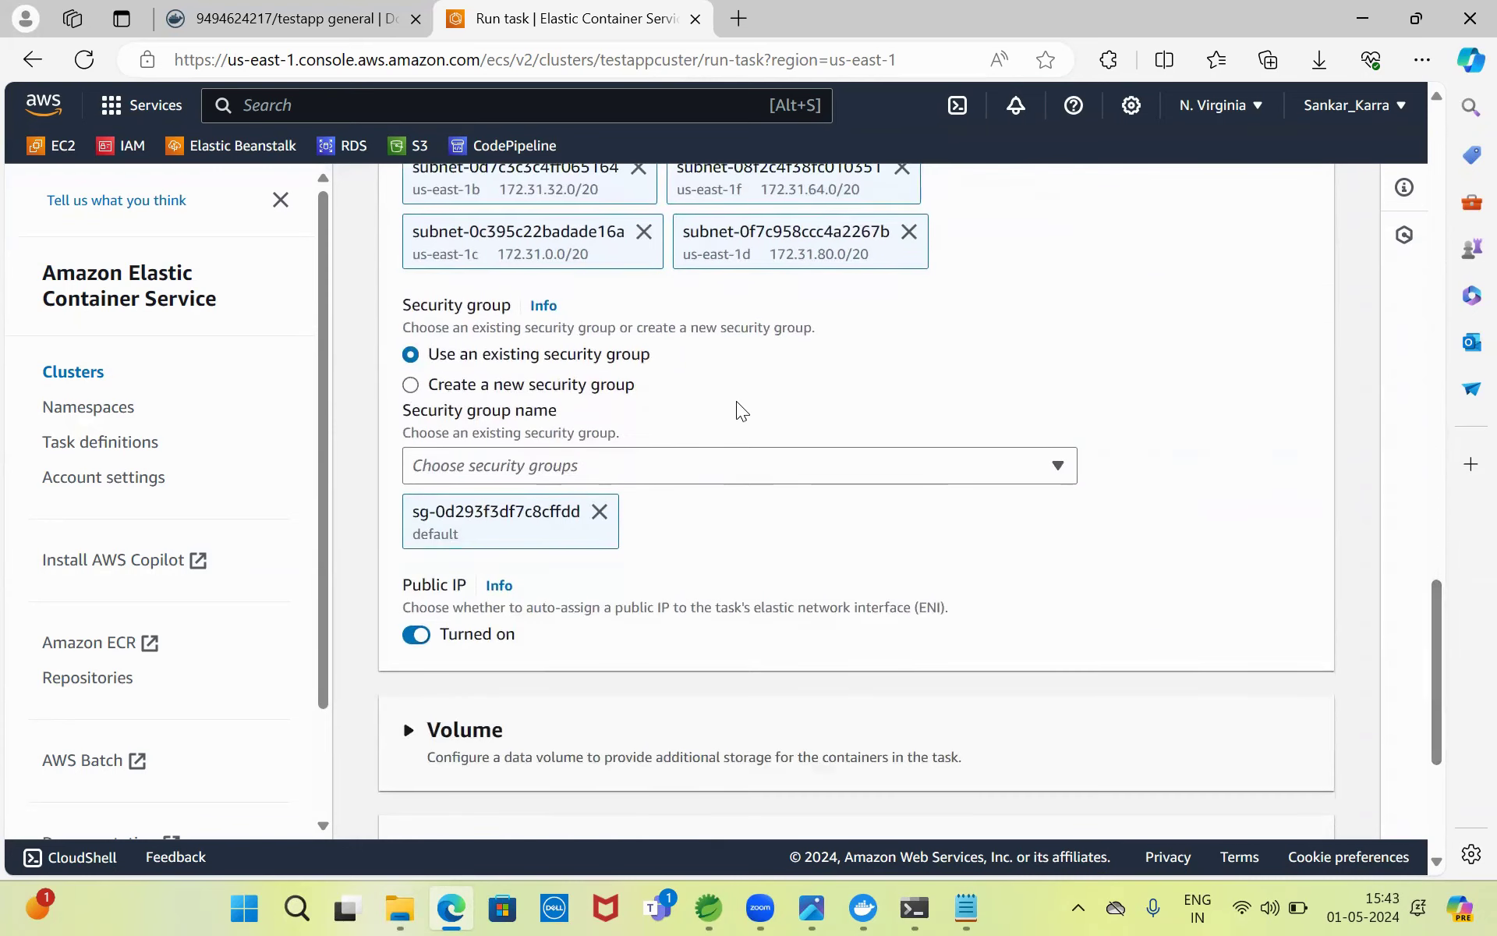
- Create a new security group named testappsecurity instead of the default one
{"action": "left_click", "coordinate": [411, 386]}
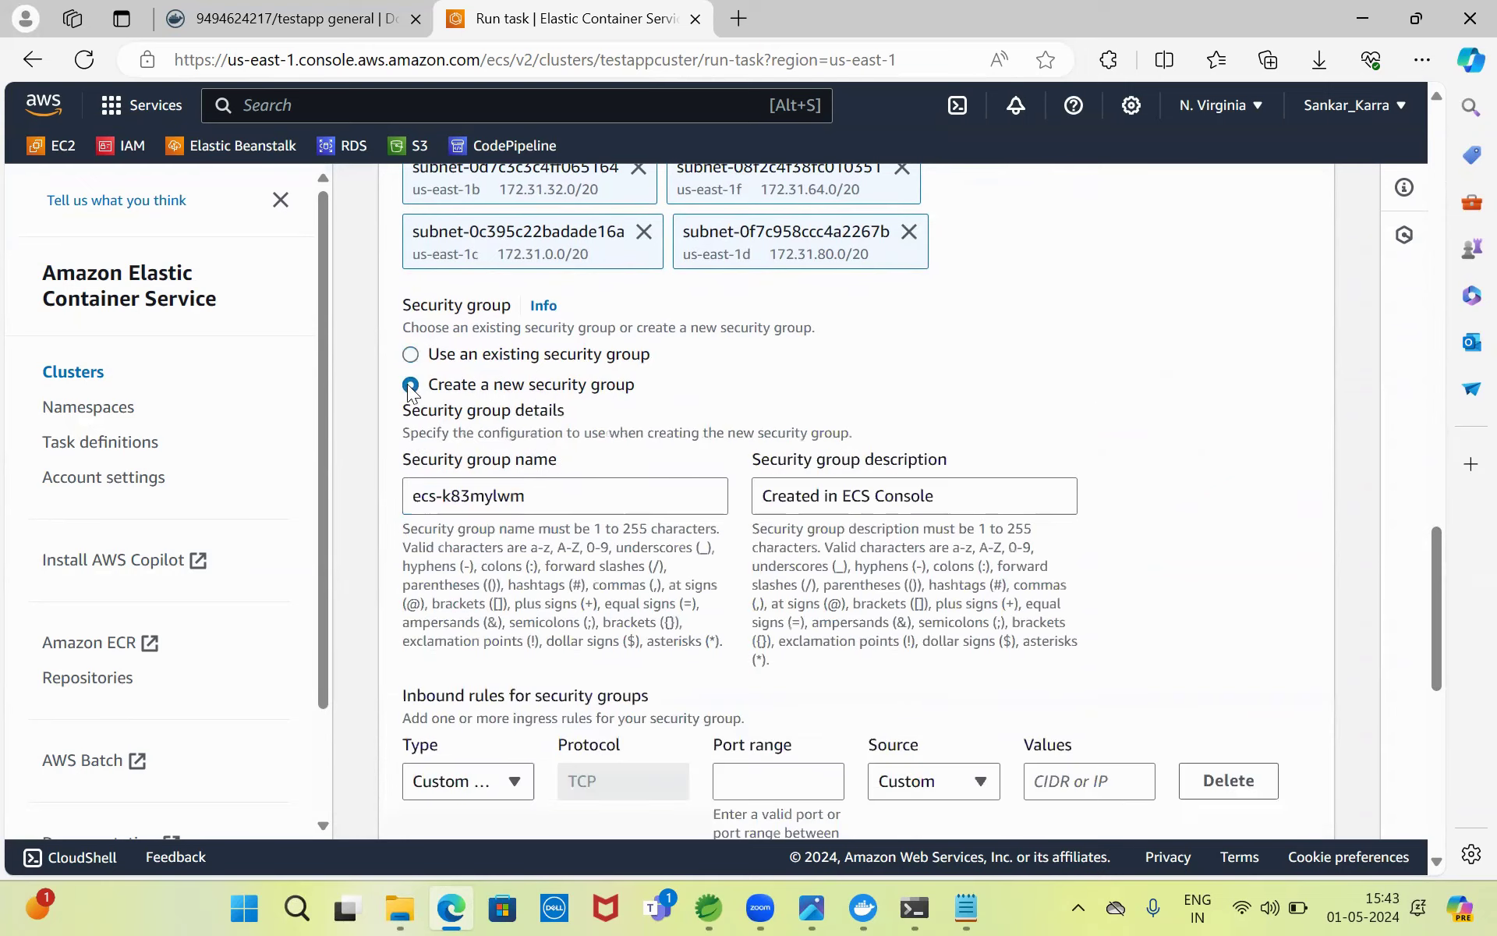
{"action": "triple_click", "coordinate": [551, 494]}
{"action": "key", "text": "BackSpace"}
{"action": "type", "text": "testapp"}
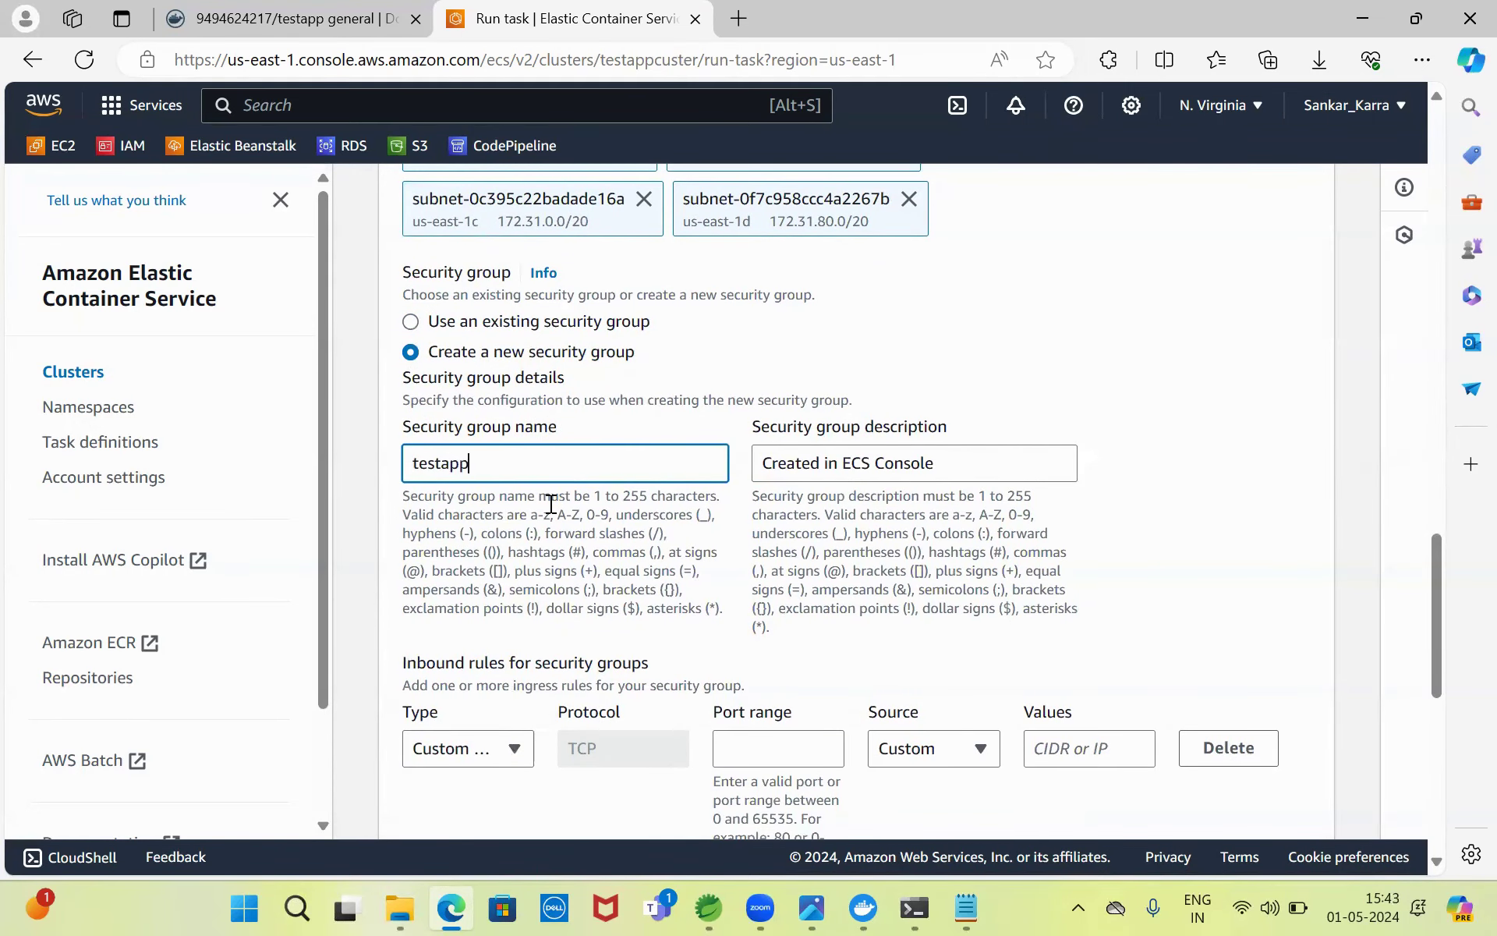
{"action": "type", "text": "security"}
{"action": "left_click_drag", "start_coordinate": [1430, 547], "coordinate": [1450, 611]}
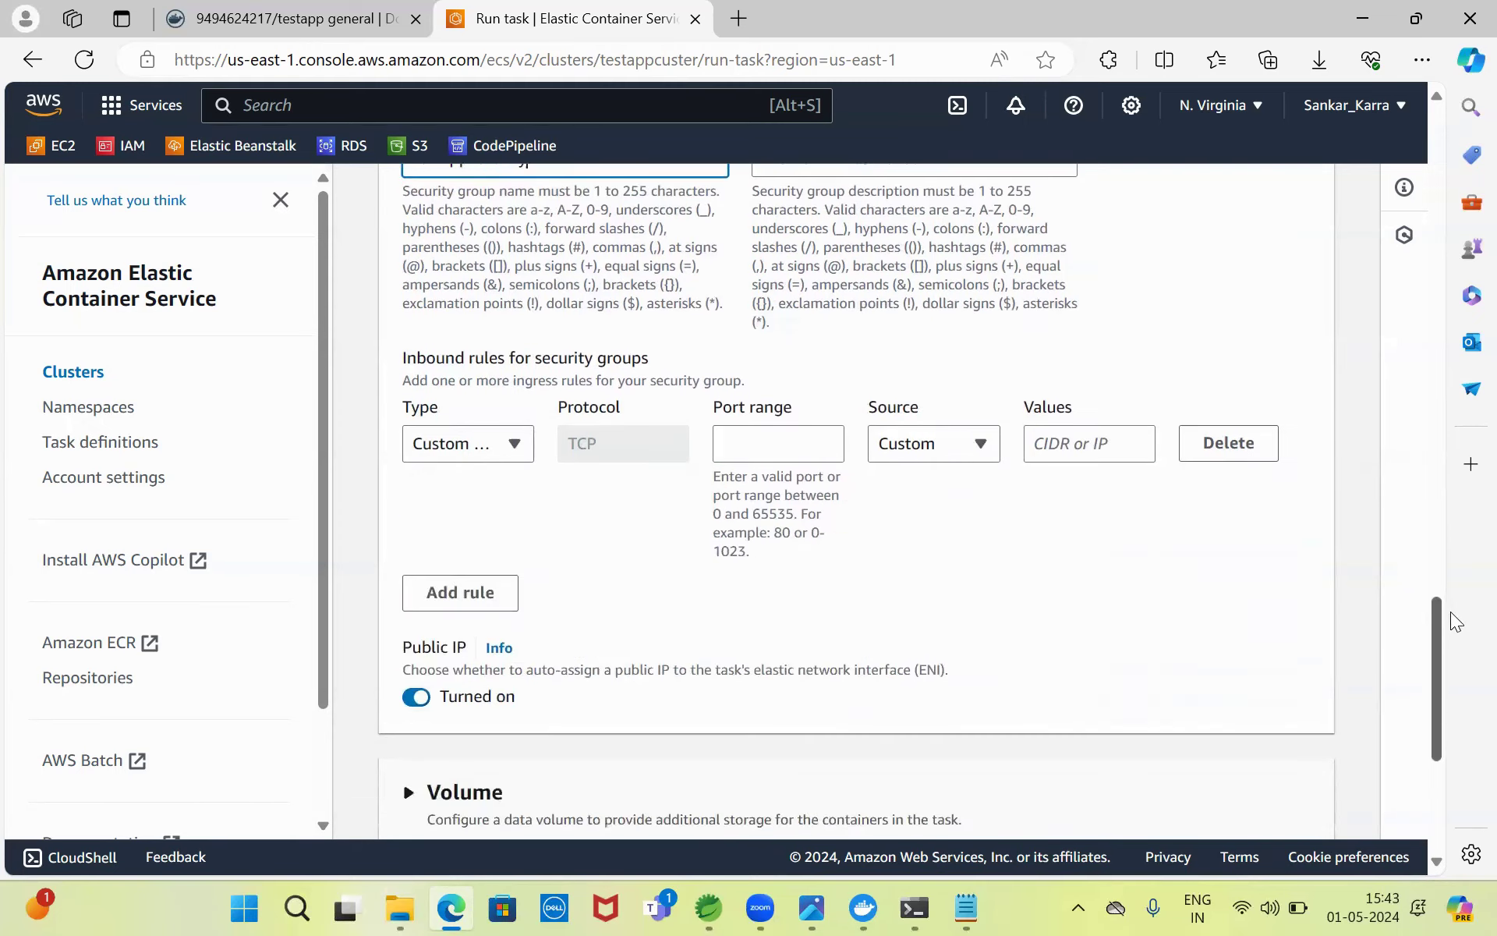
{"action": "left_click", "coordinate": [822, 907]}
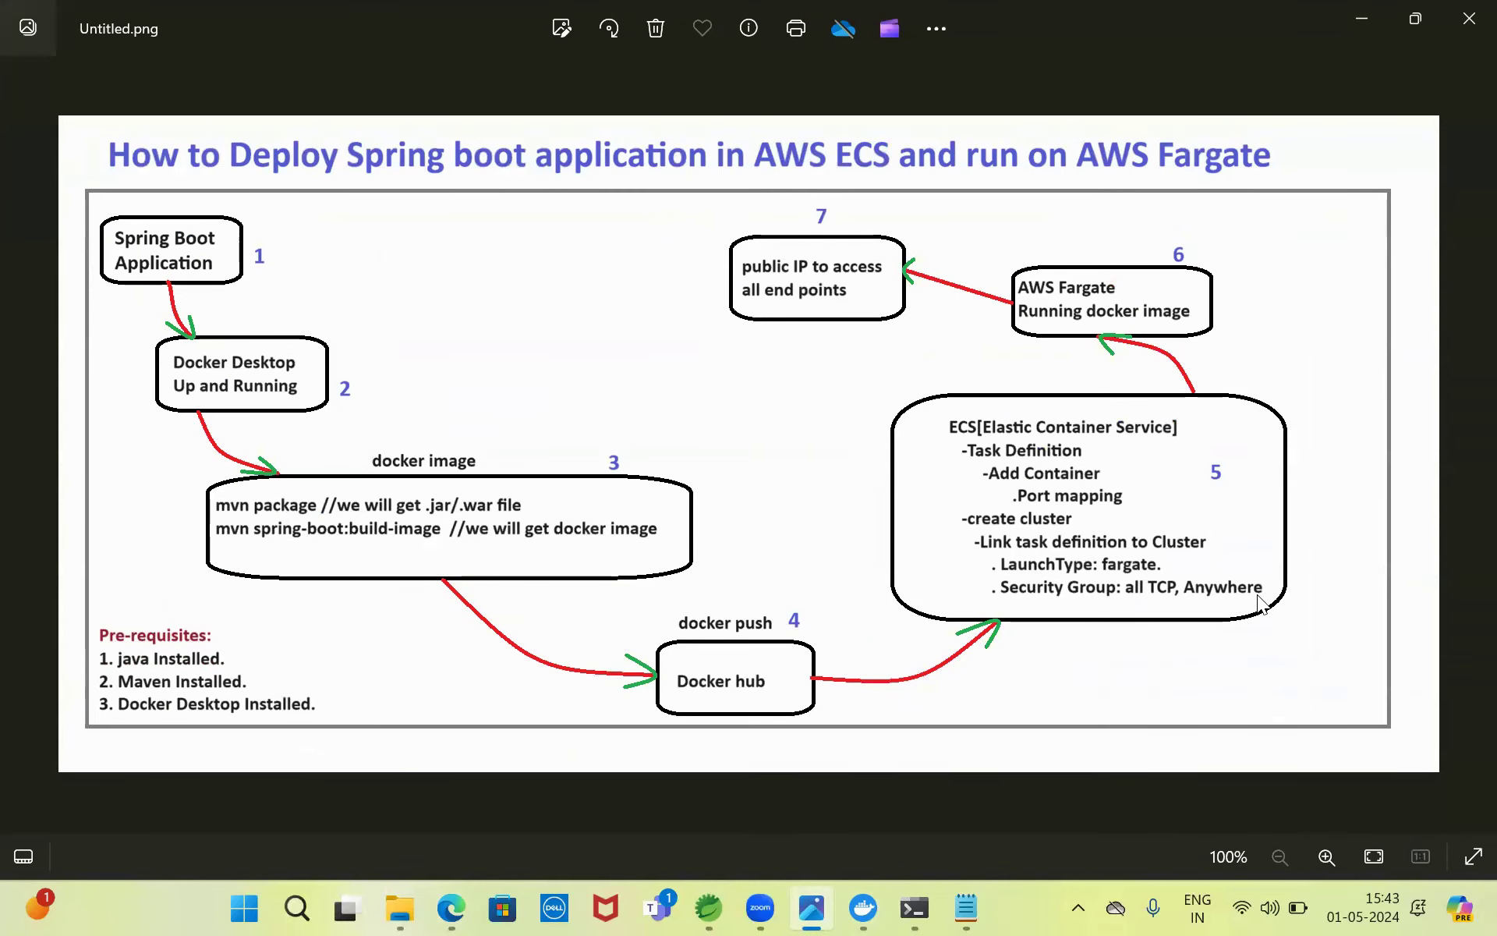
{"action": "left_click", "coordinate": [451, 907]}
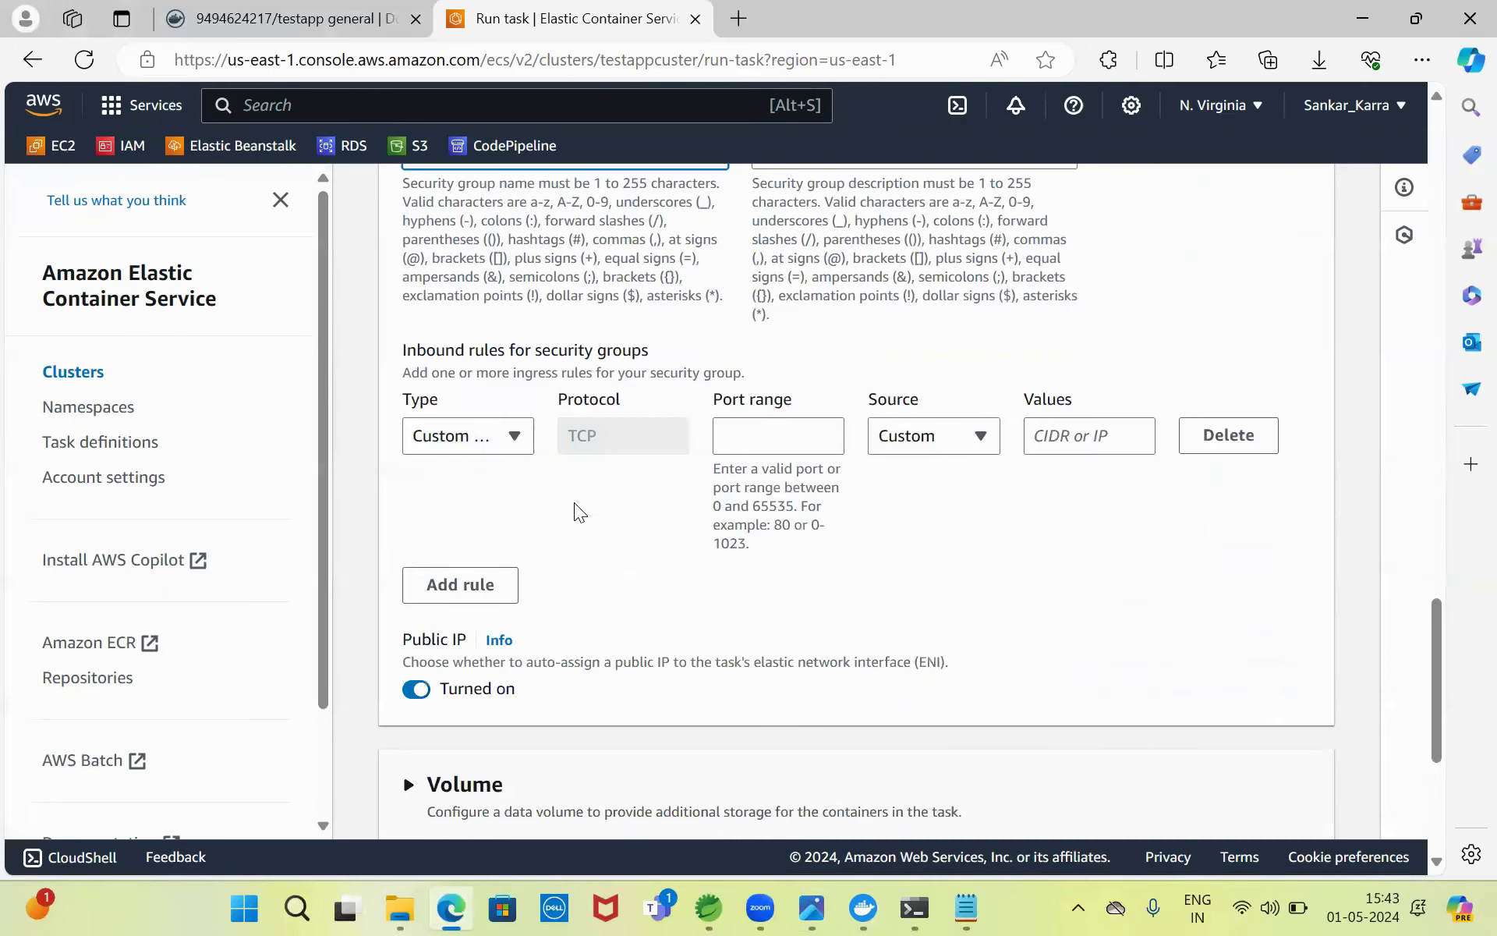
- Set the inbound security group rule to All TCP from Anywhere
{"action": "left_click", "coordinate": [514, 442]}
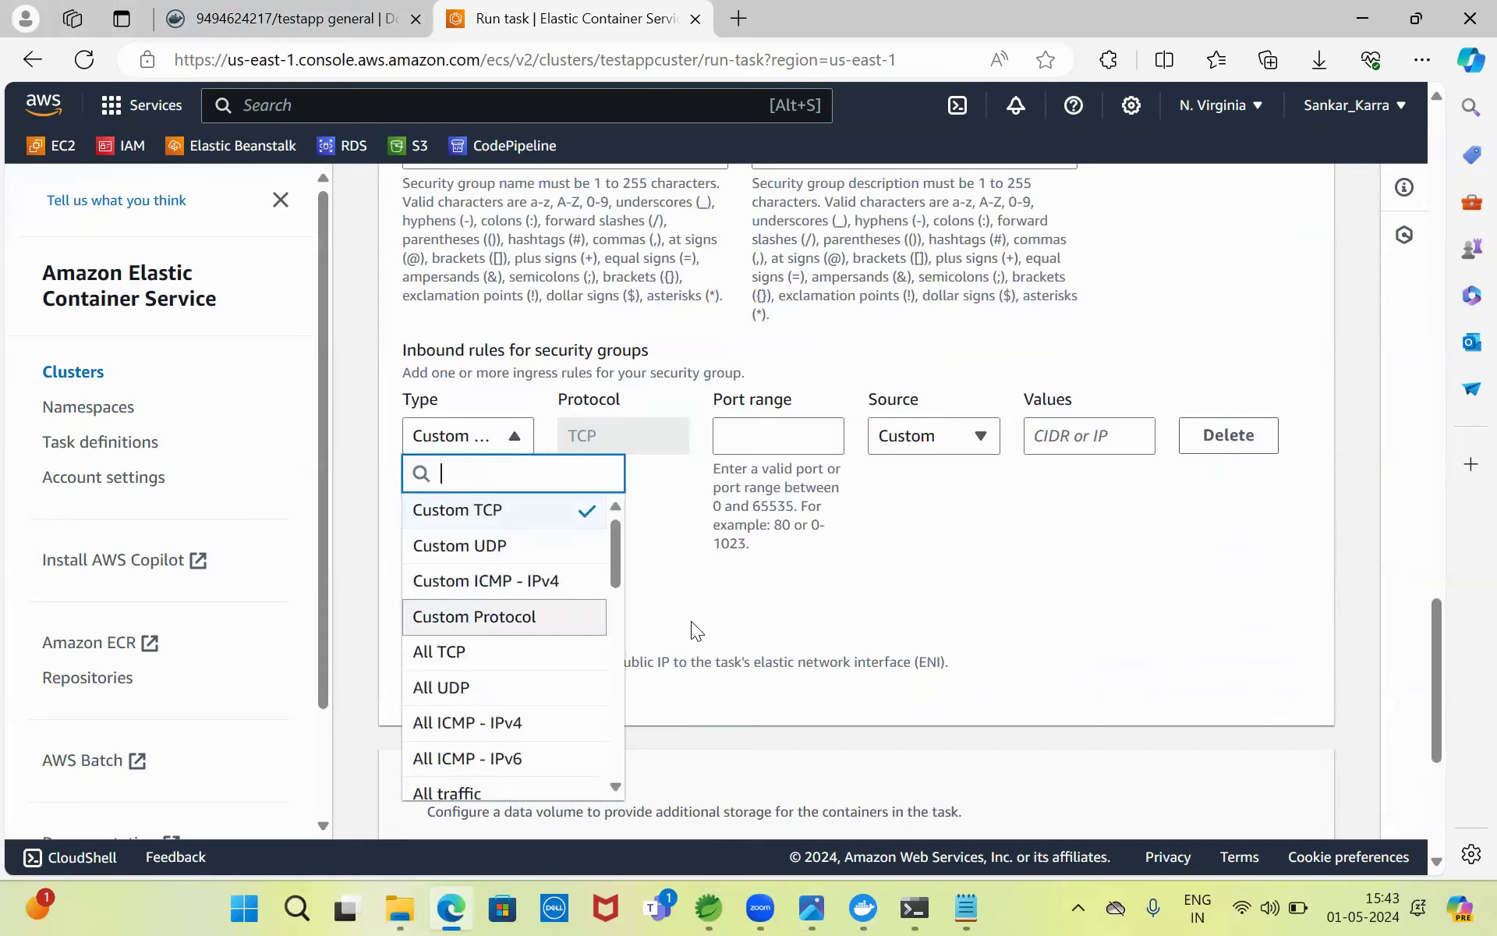
{"action": "left_click", "coordinate": [457, 655]}
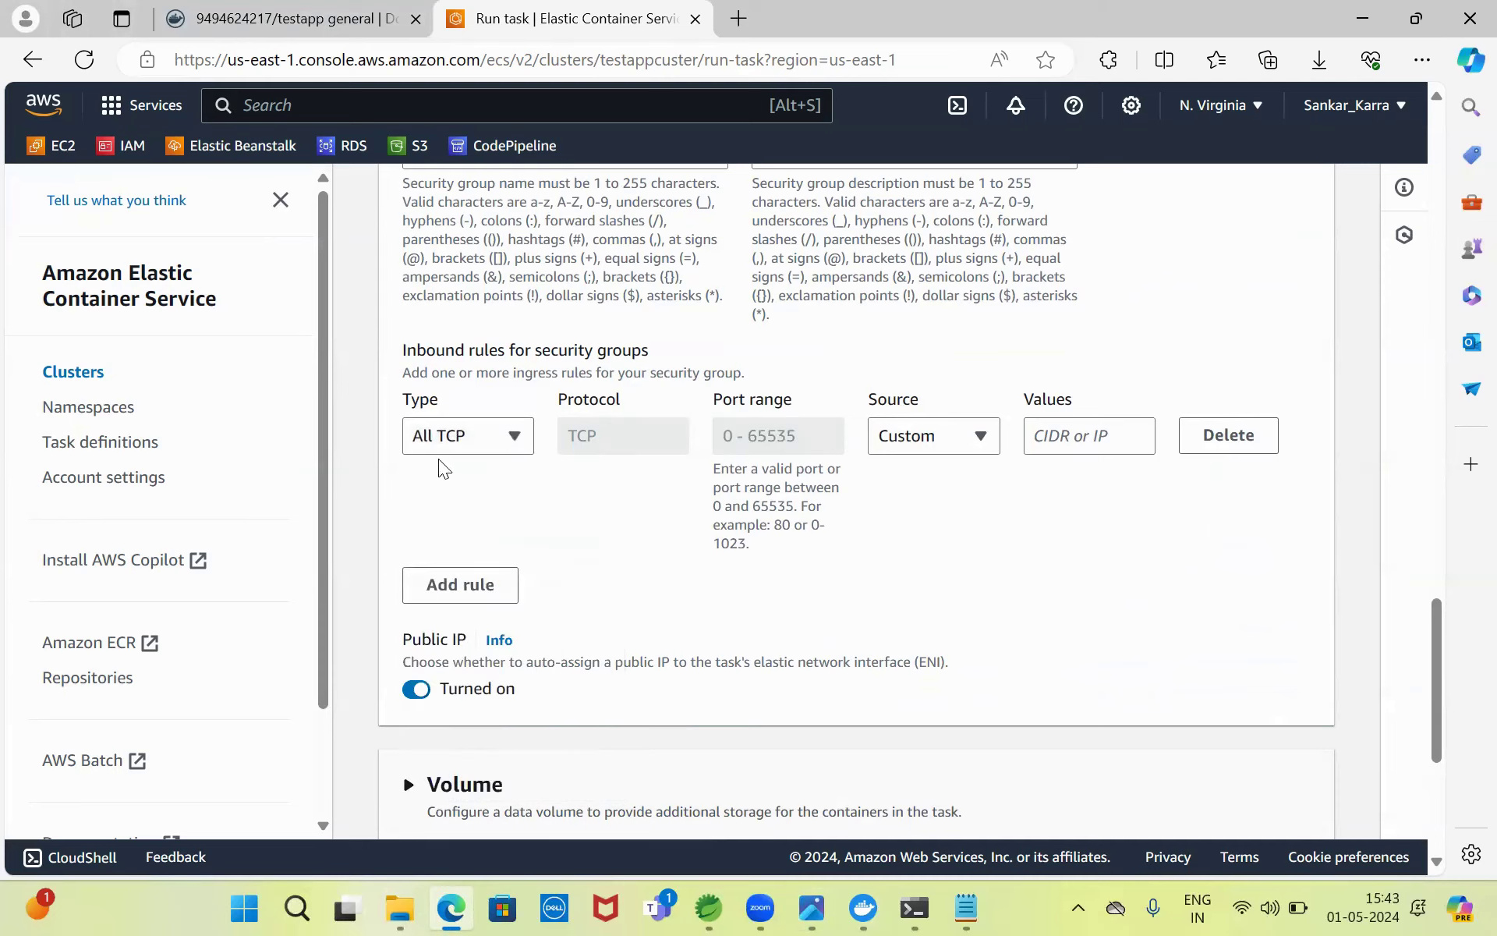
{"action": "left_click", "coordinate": [976, 445]}
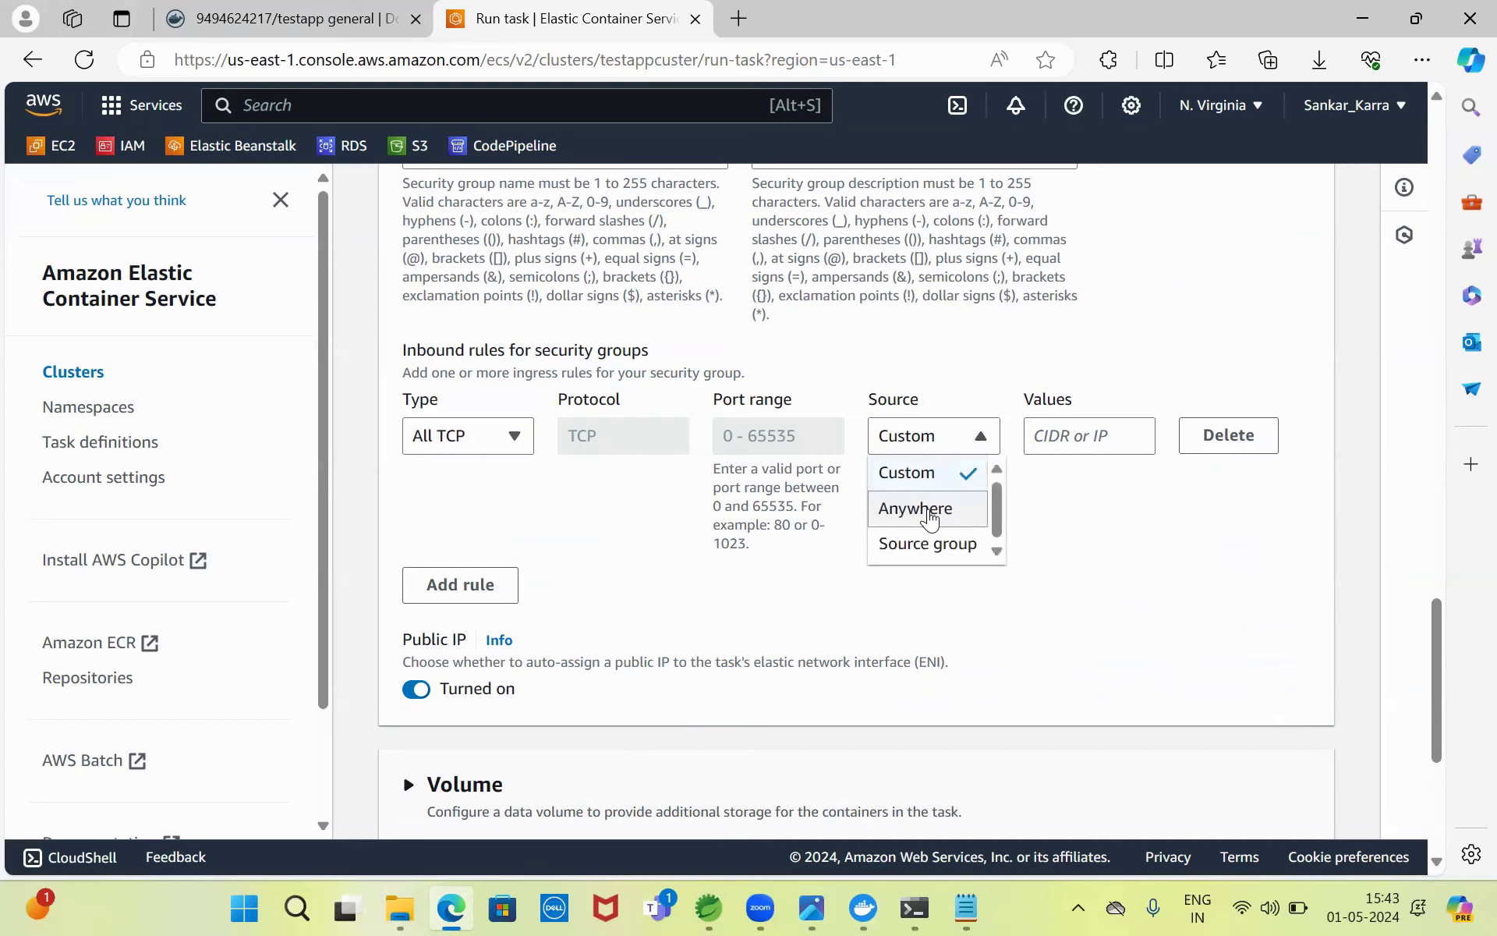
{"action": "left_click", "coordinate": [932, 507]}
{"action": "left_click_drag", "start_coordinate": [1435, 627], "coordinate": [1444, 711]}
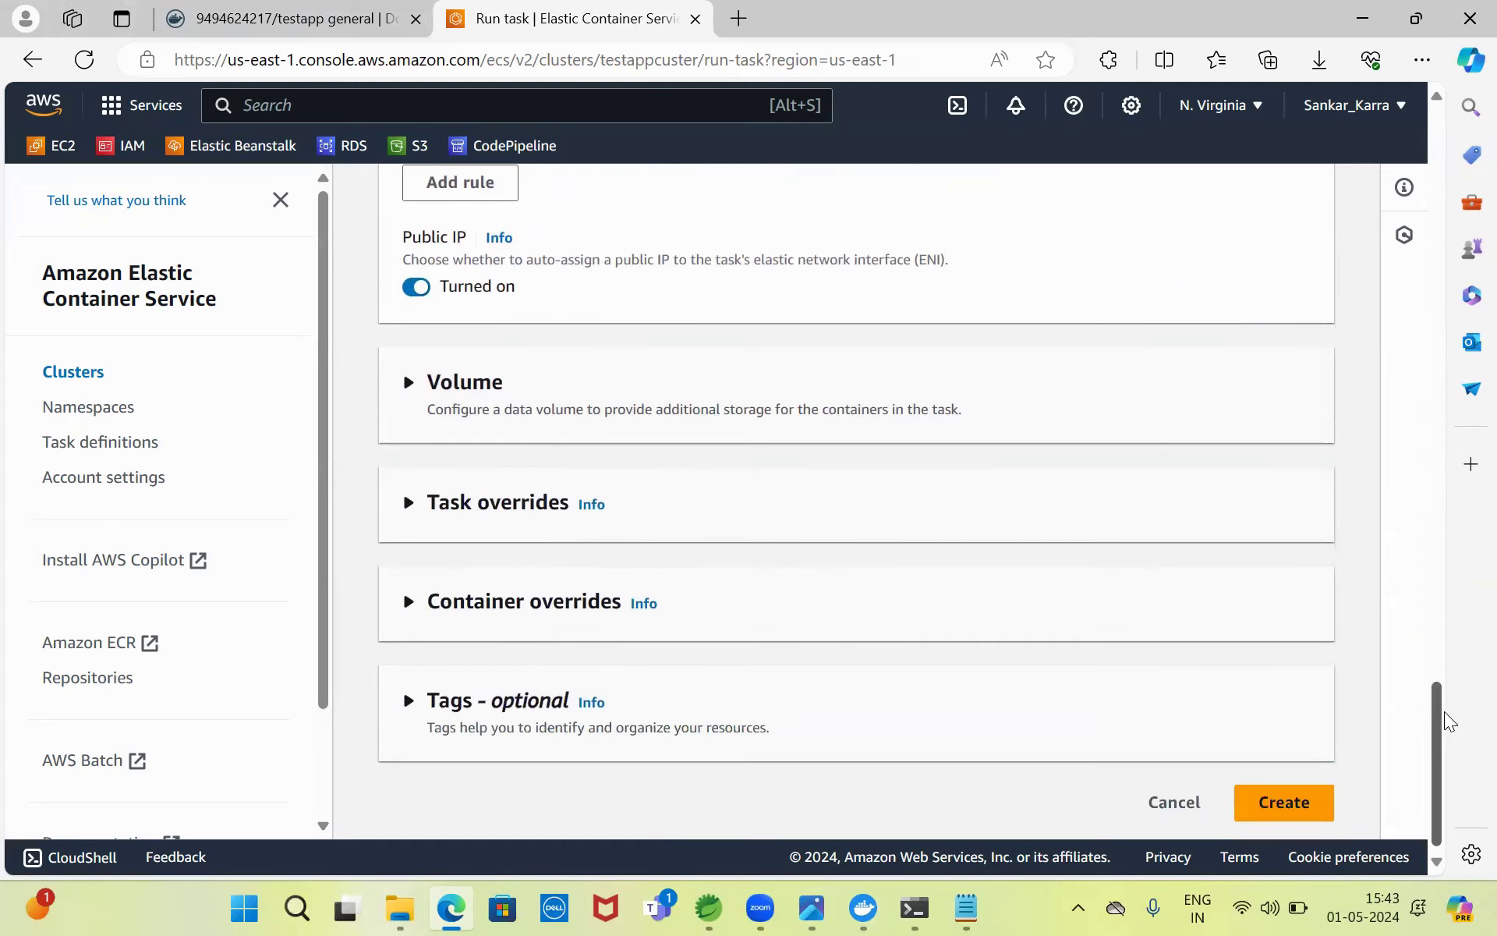
- In Task overrides, set both the task role and task execution role to ecsTaskExecutionRole
{"action": "left_click", "coordinate": [495, 417]}
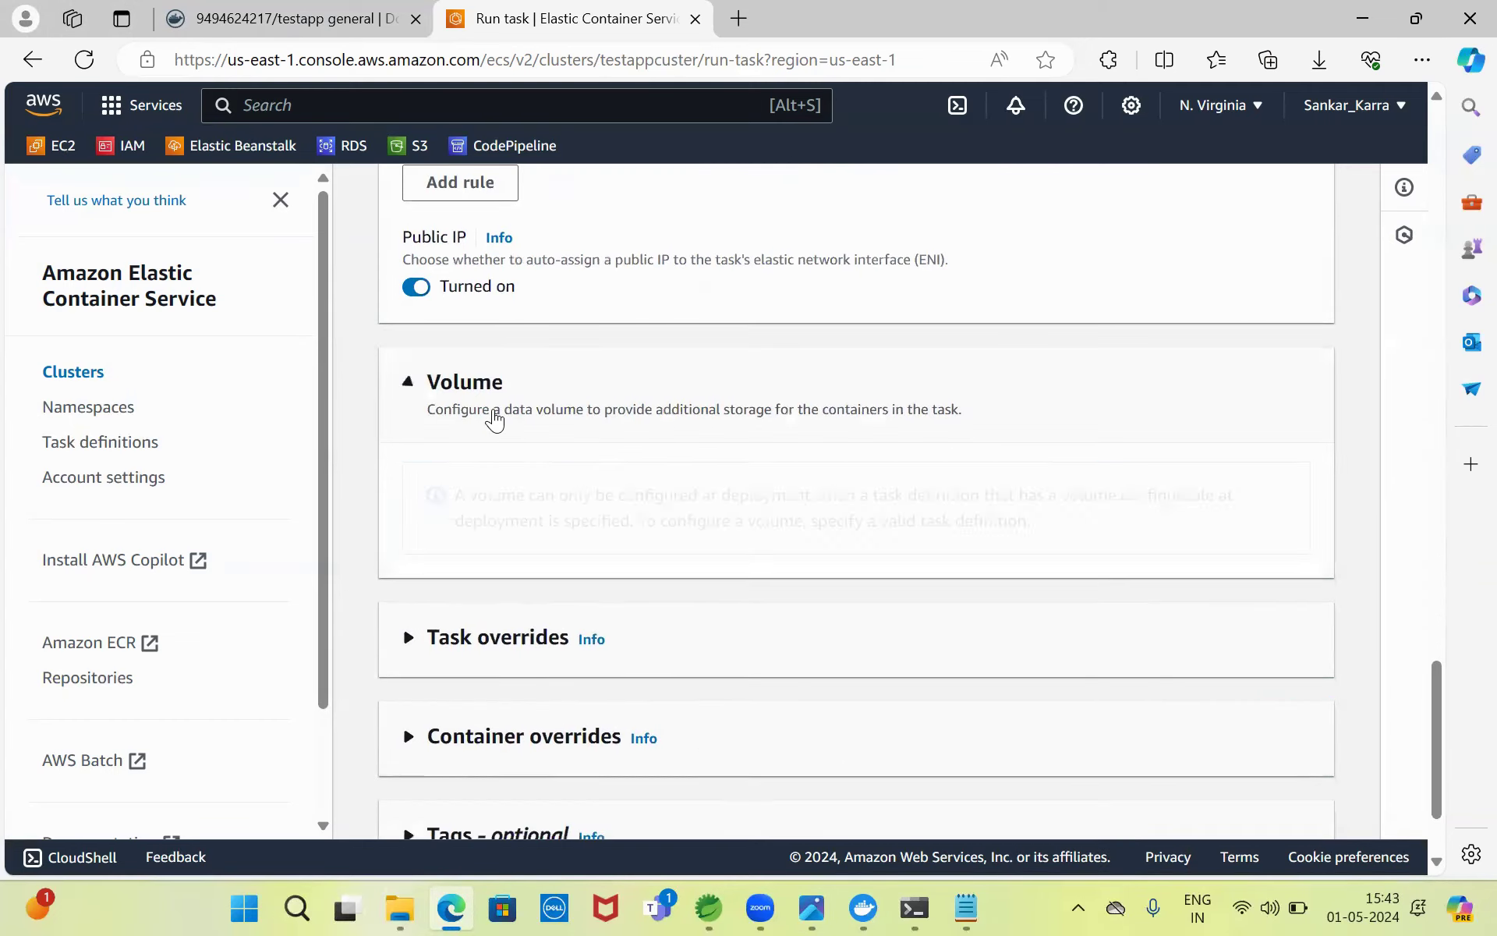
{"action": "left_click", "coordinate": [530, 638]}
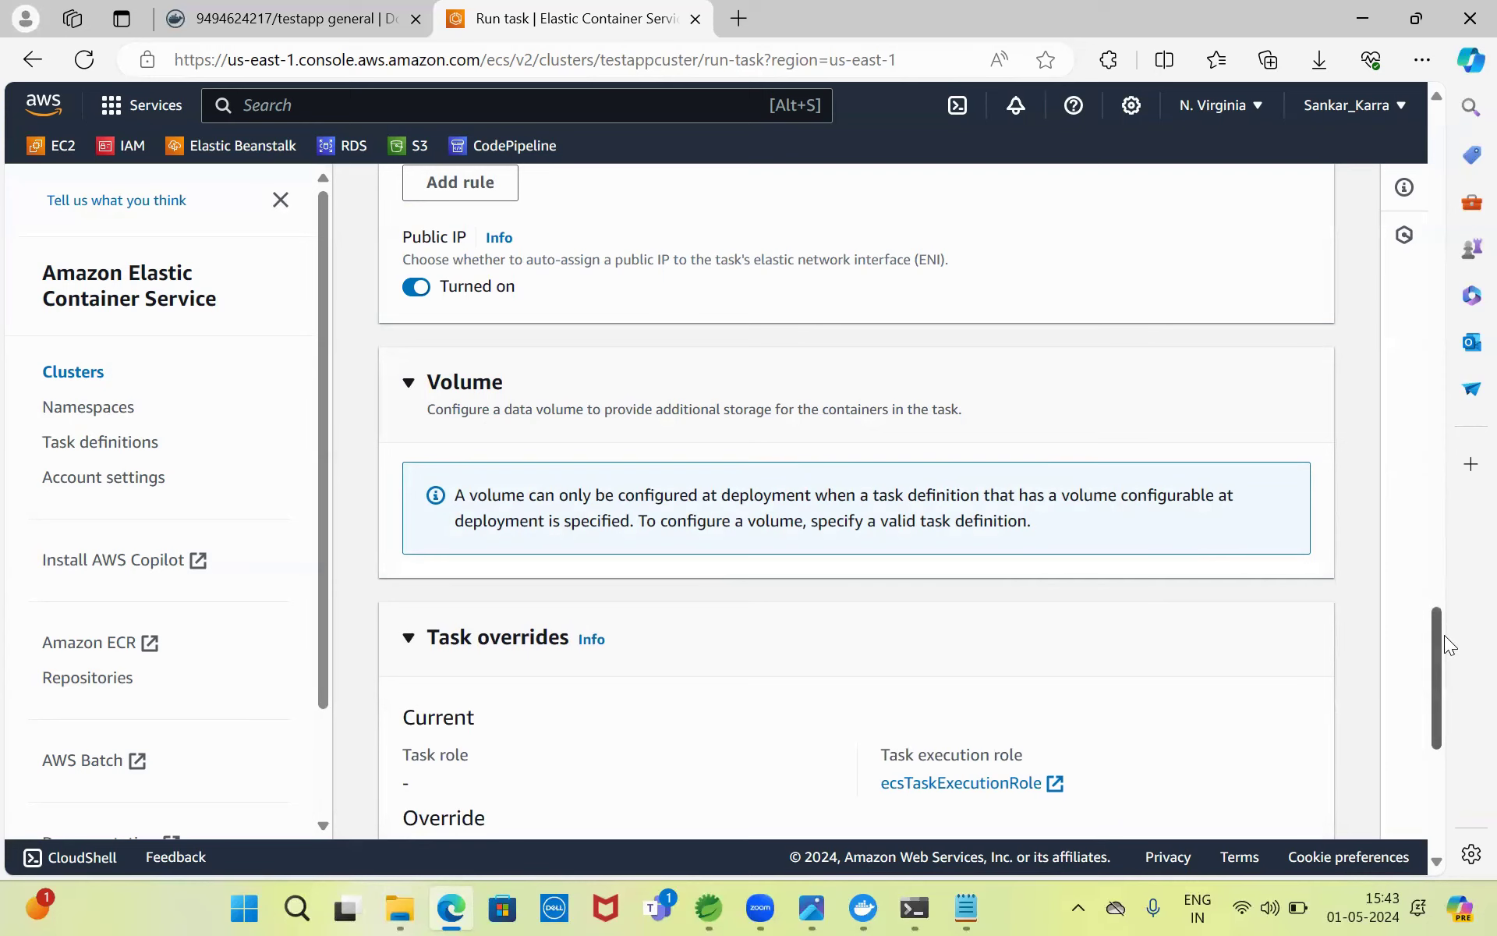
{"action": "scroll", "coordinate": [1444, 645], "scroll_direction": "down", "scroll_amount": 5}
{"action": "left_click", "coordinate": [695, 383]}
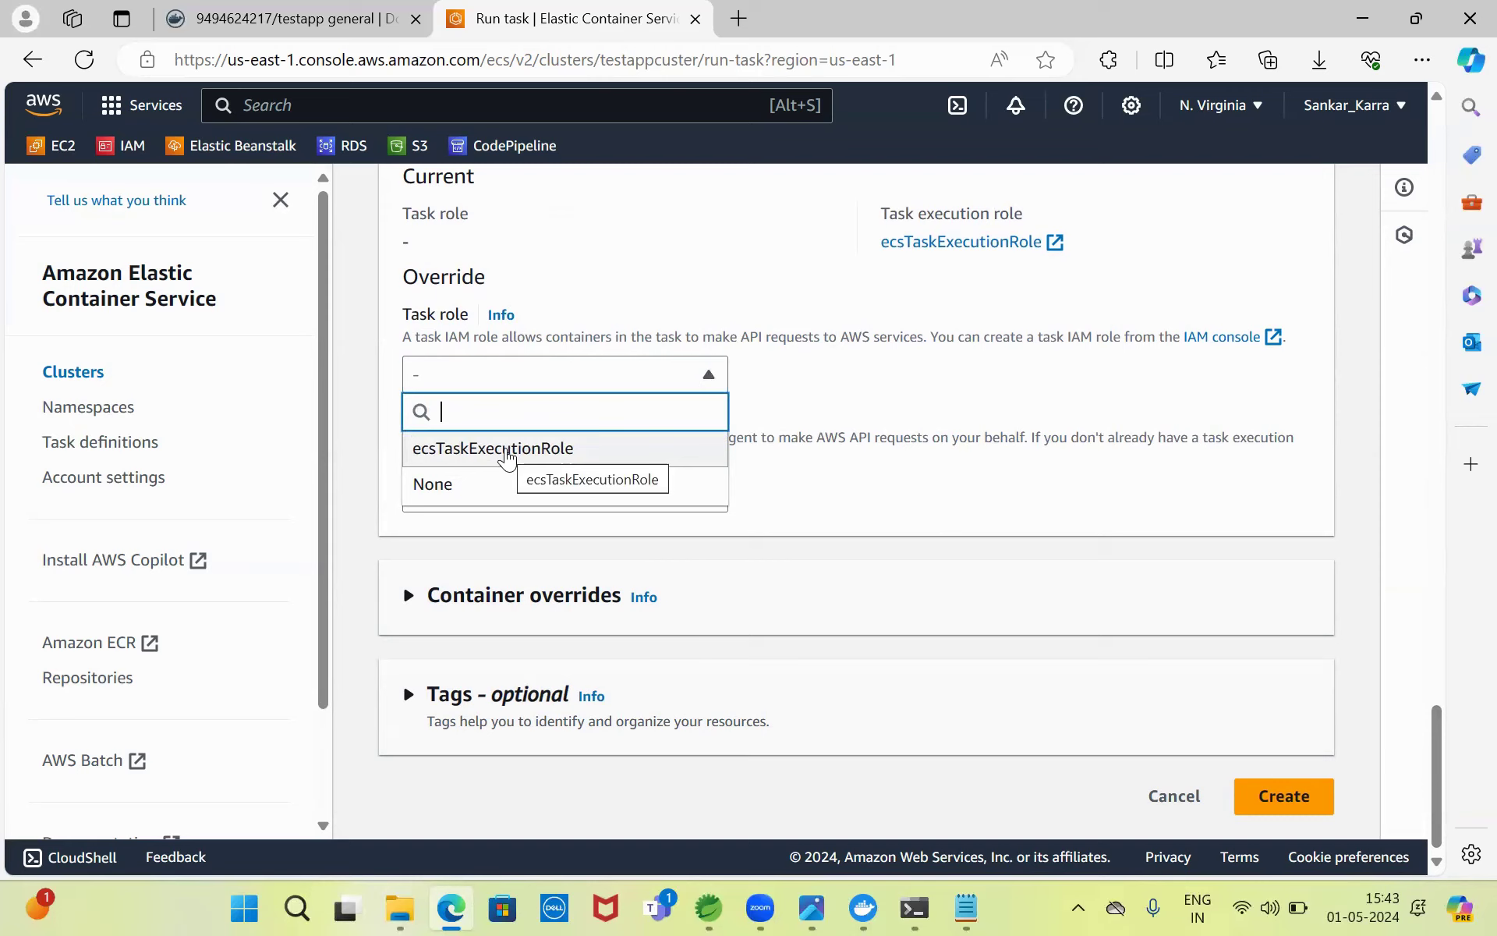
{"action": "left_click", "coordinate": [509, 456]}
{"action": "left_click", "coordinate": [687, 503]}
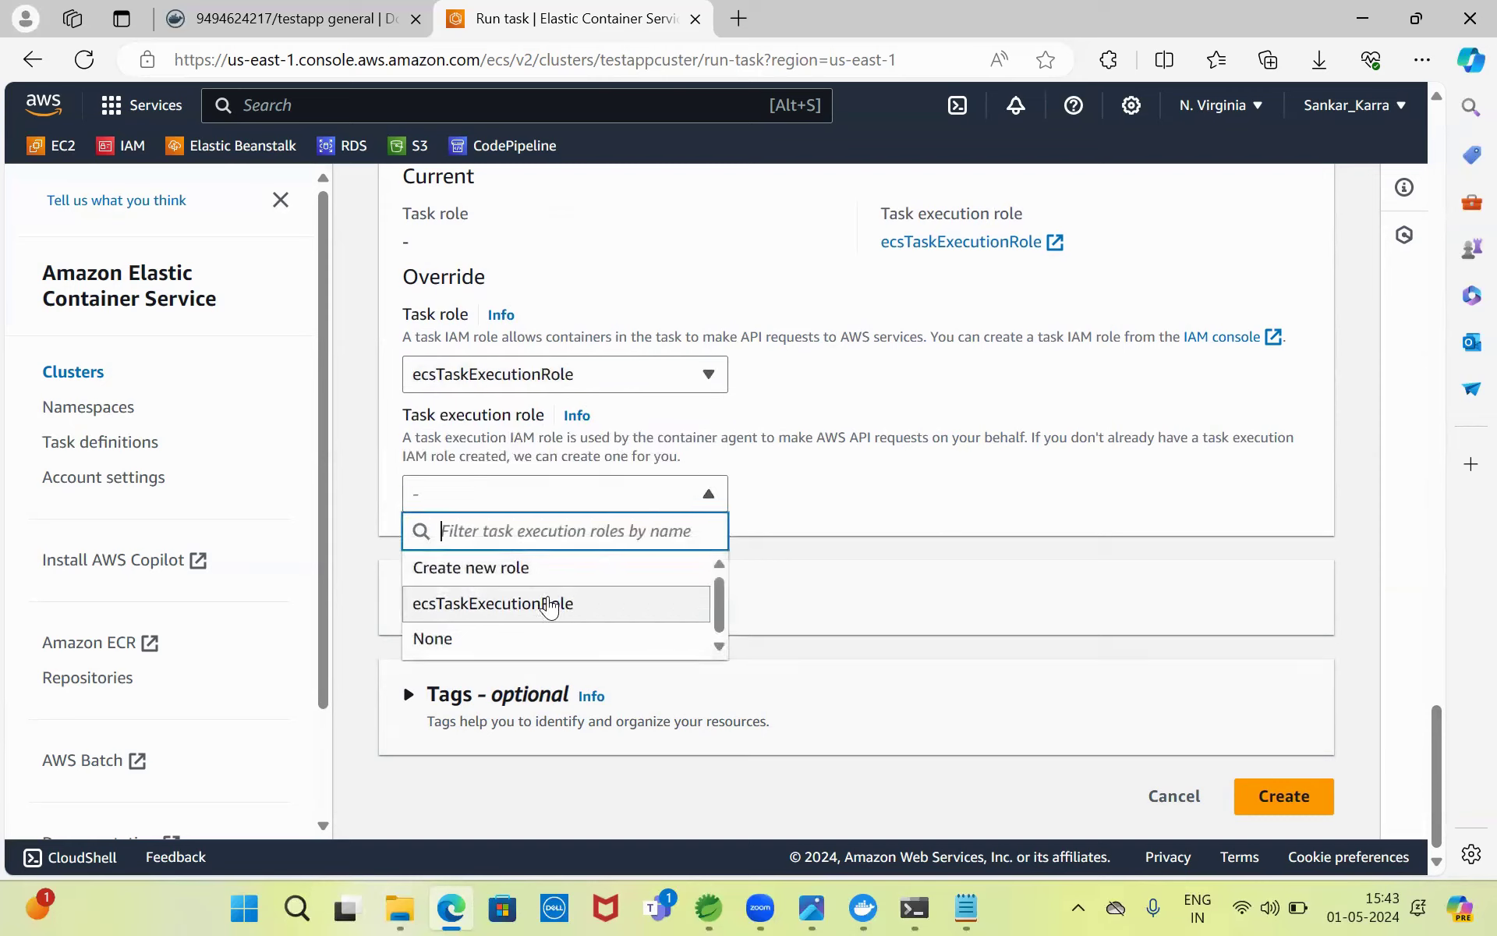
{"action": "left_click", "coordinate": [550, 605]}
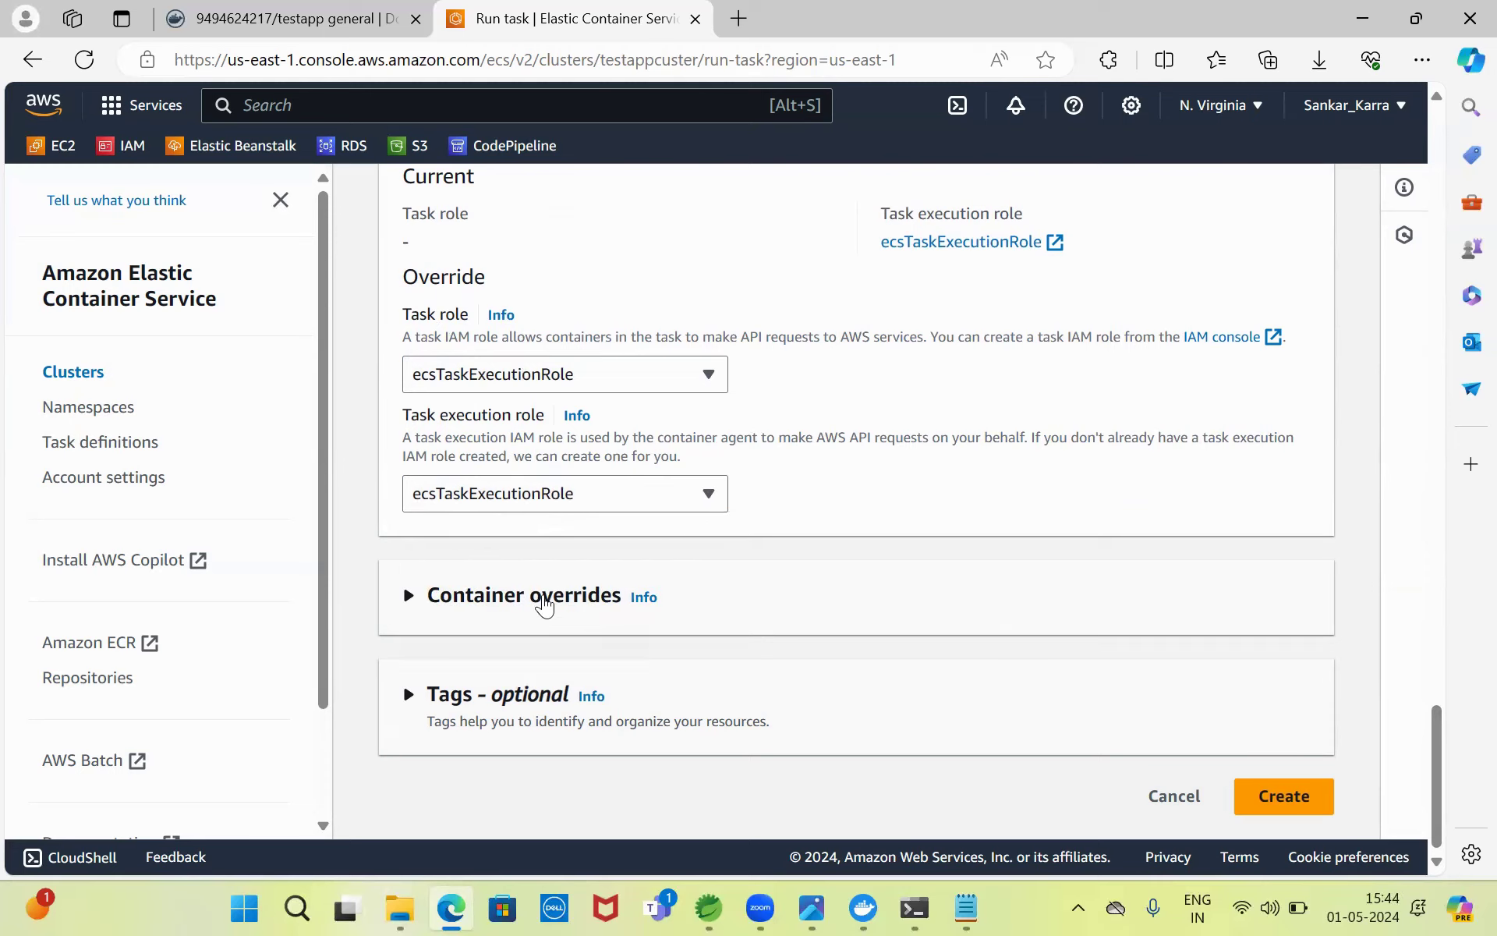
- Create the task with these settings
{"action": "left_click", "coordinate": [541, 605]}
{"action": "scroll", "coordinate": [1443, 734], "scroll_direction": "down", "scroll_amount": 1}
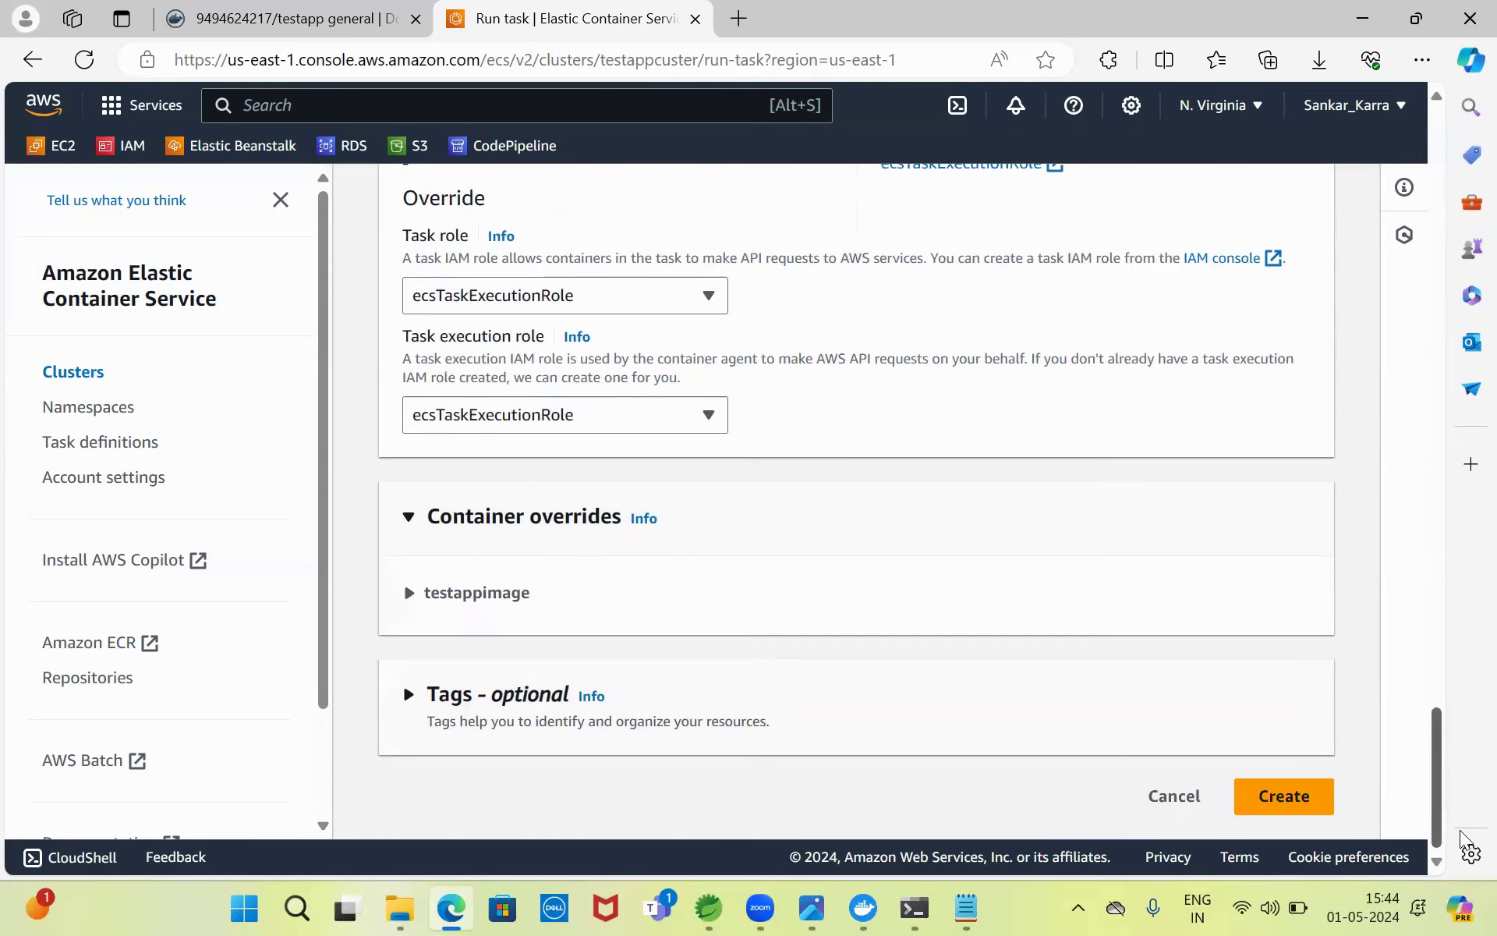
{"action": "left_click", "coordinate": [1299, 800]}
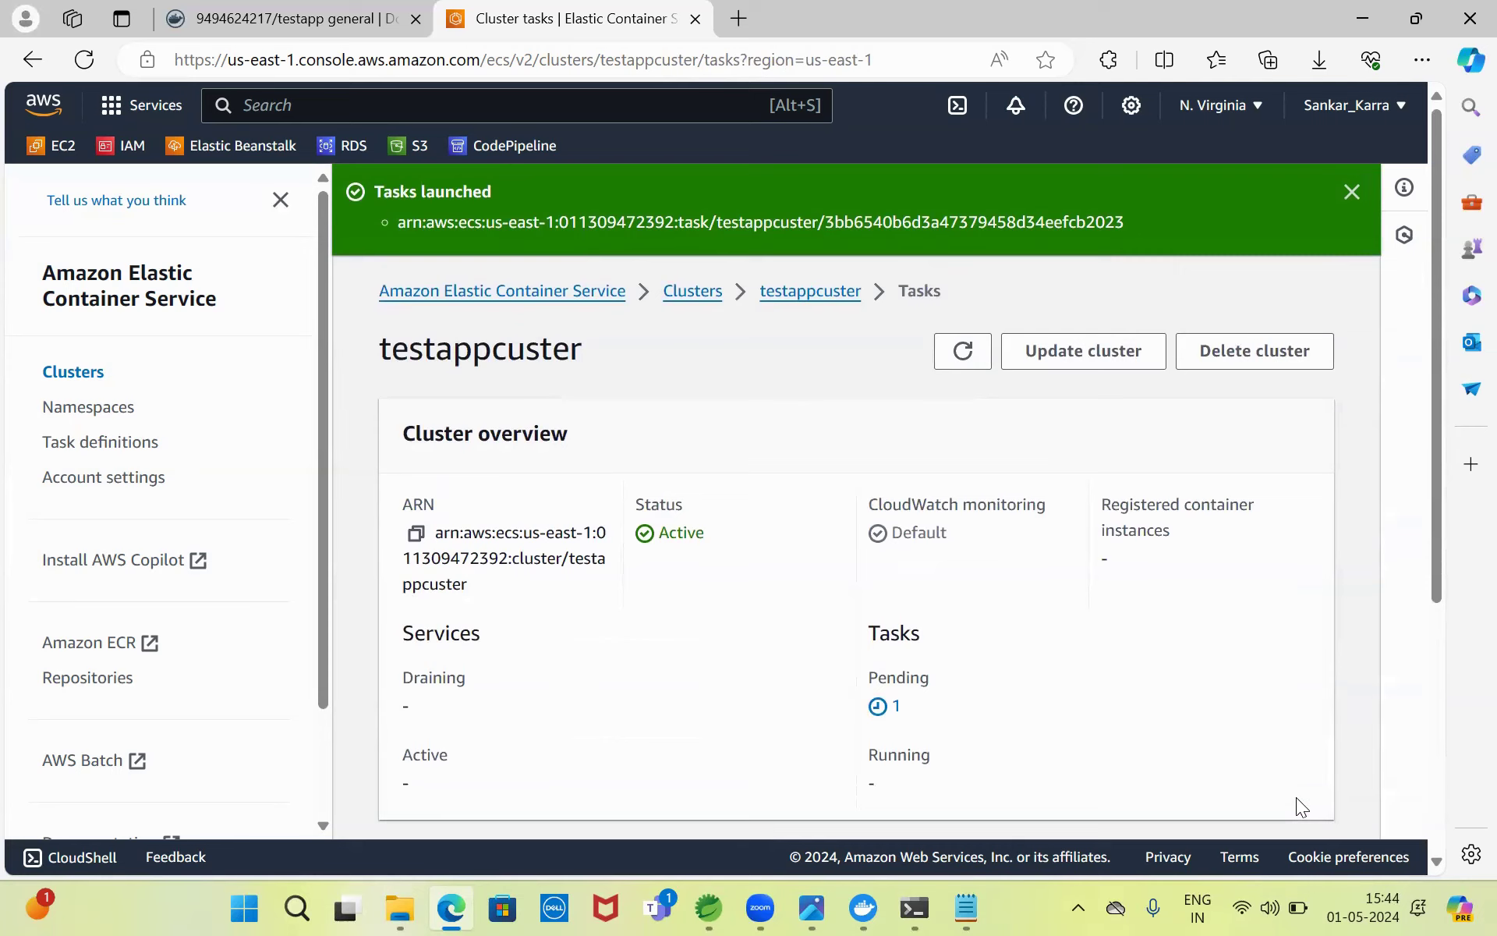
- Show testappcuster's Tasks list with the new task provisioning
{"action": "left_click", "coordinate": [811, 303]}
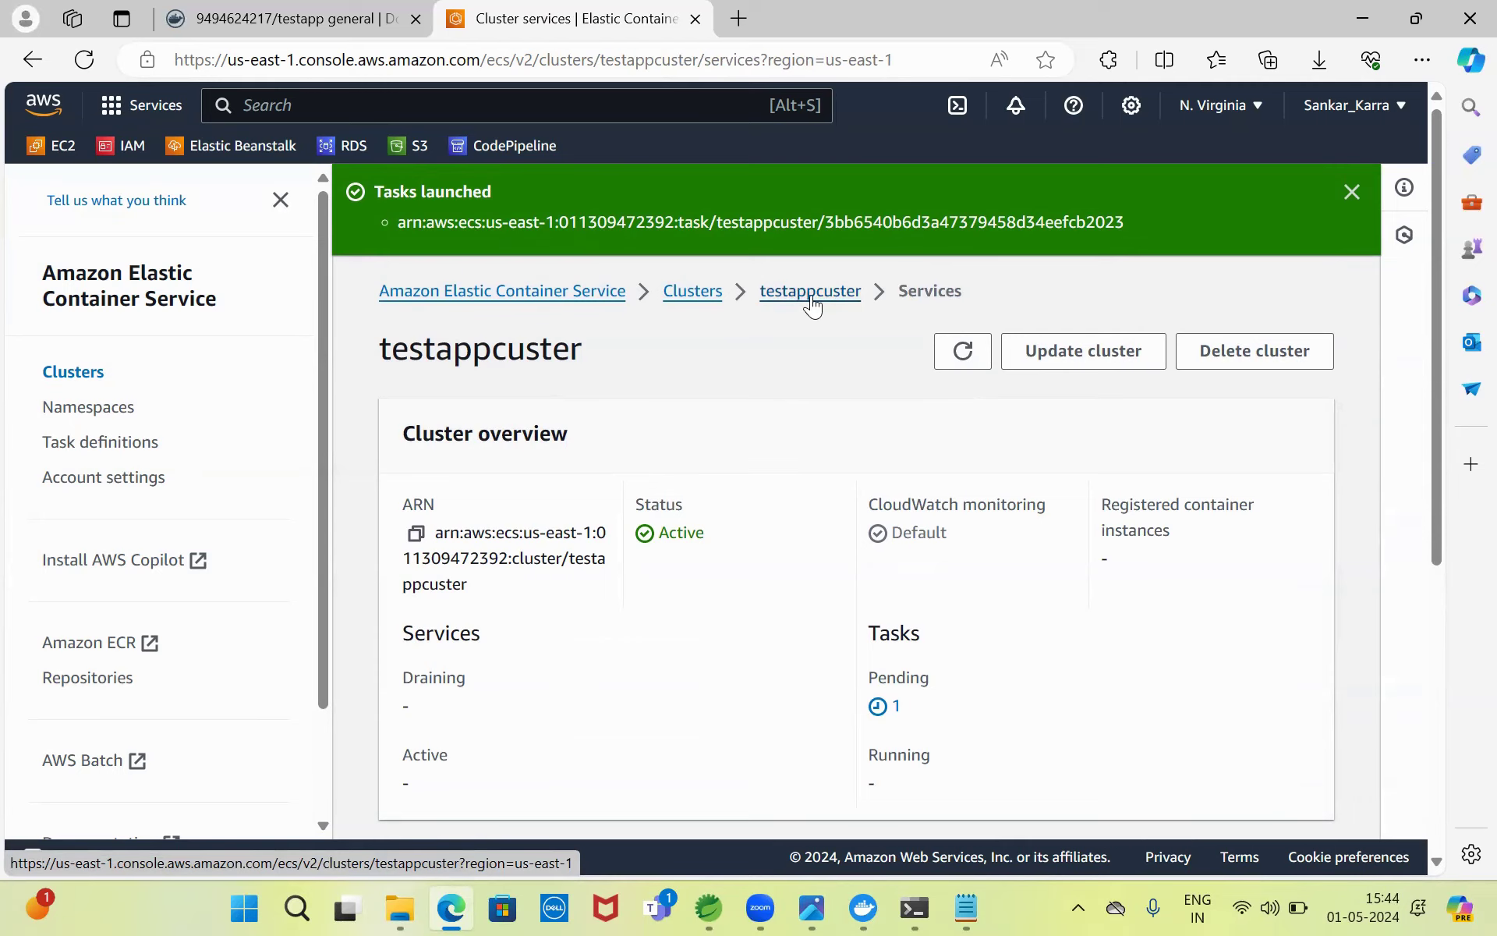
{"action": "scroll", "coordinate": [1437, 279], "scroll_direction": "down", "scroll_amount": 5}
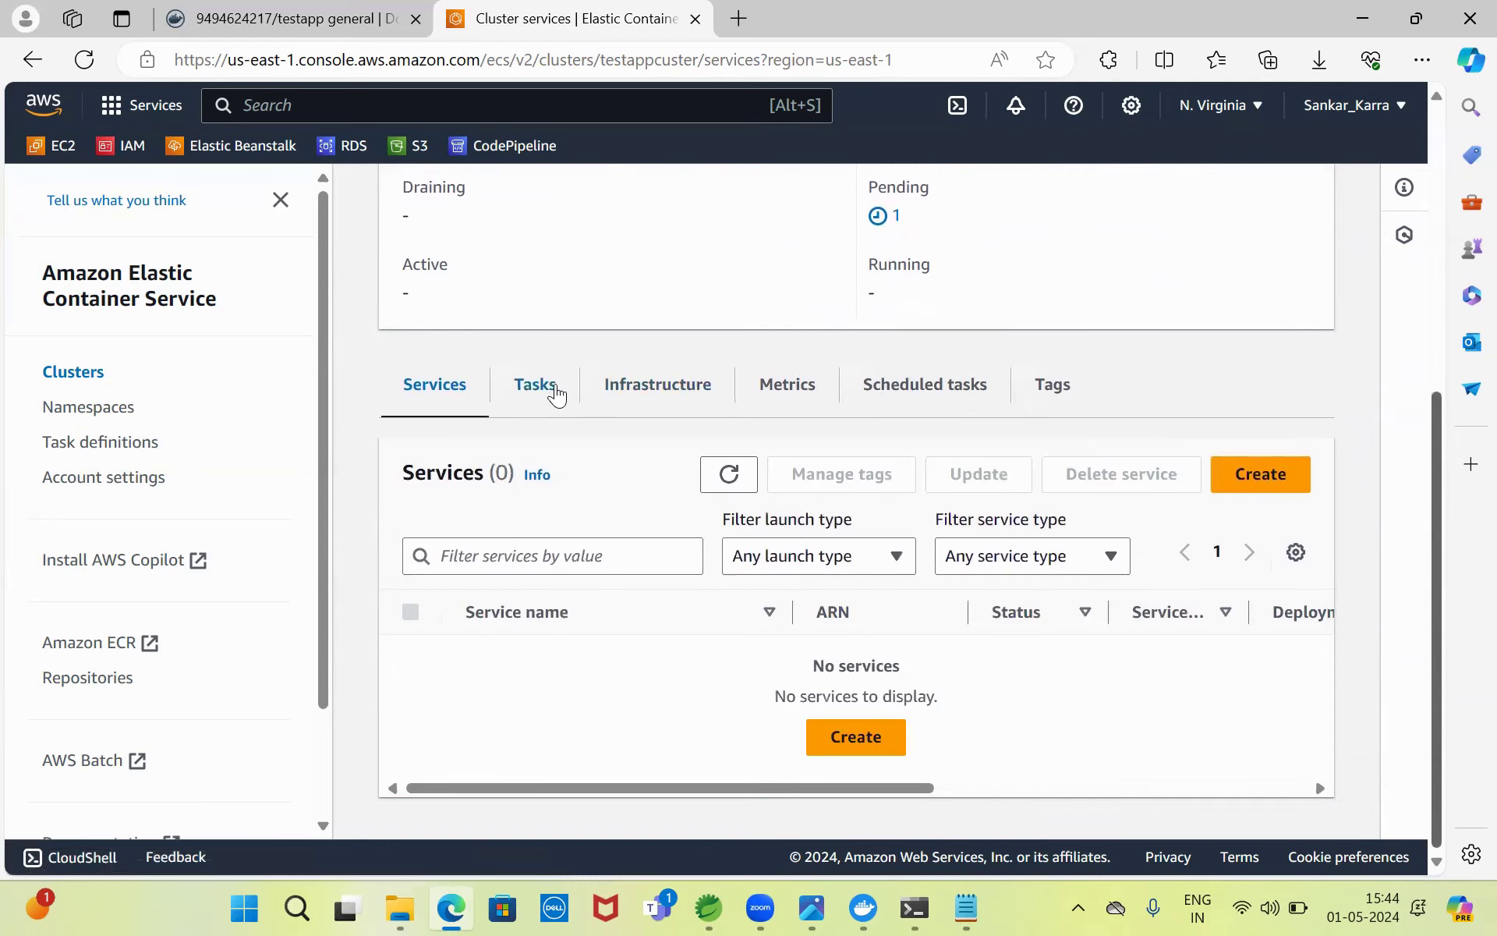
{"action": "left_click", "coordinate": [535, 388]}
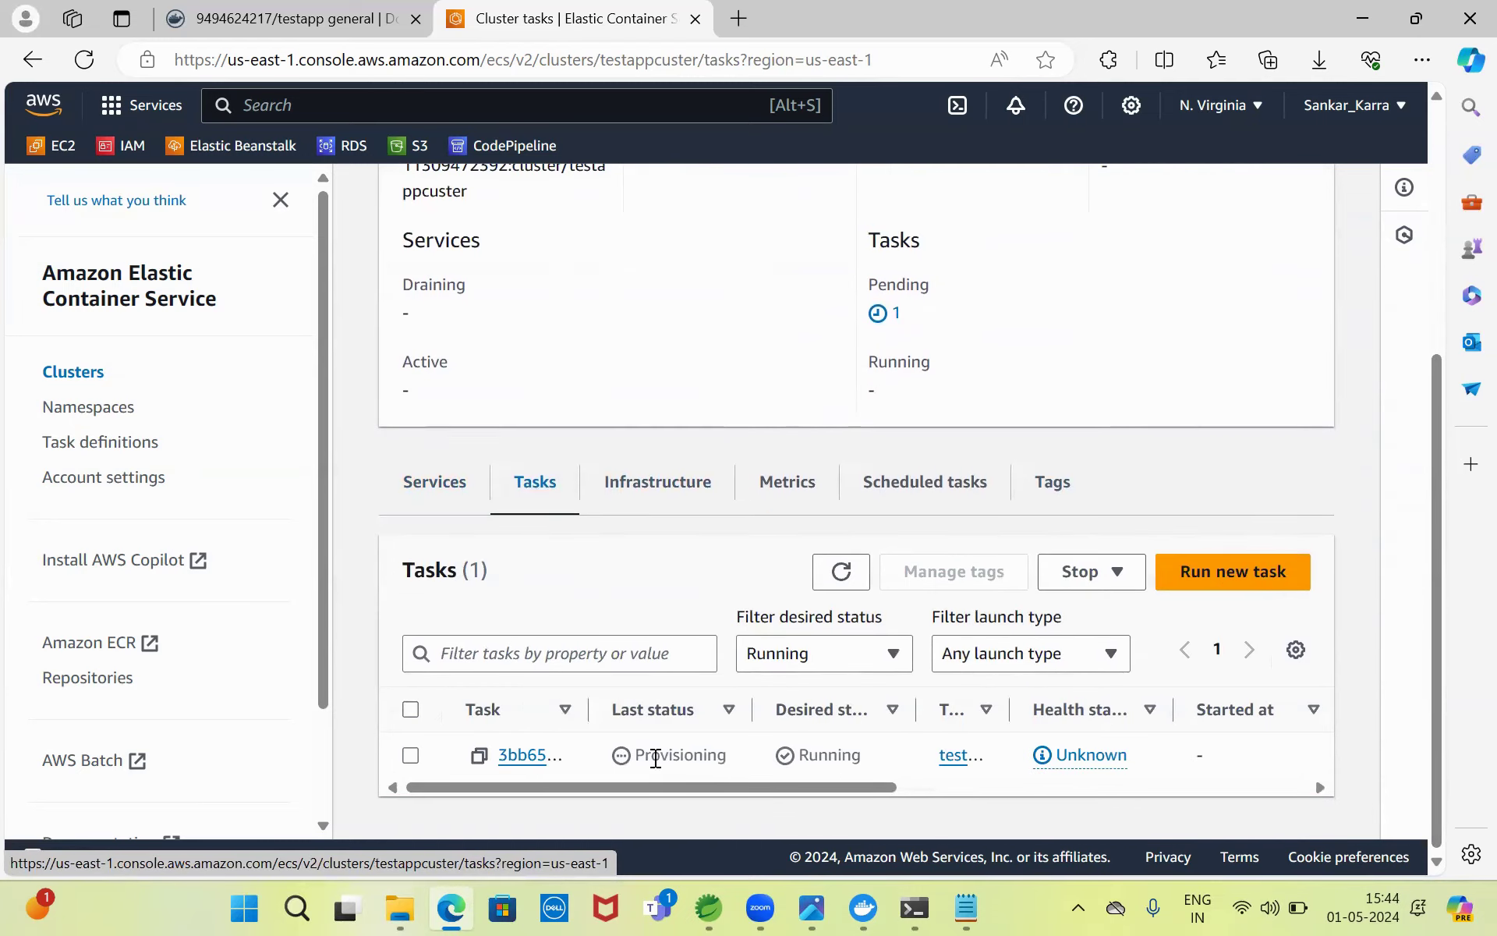